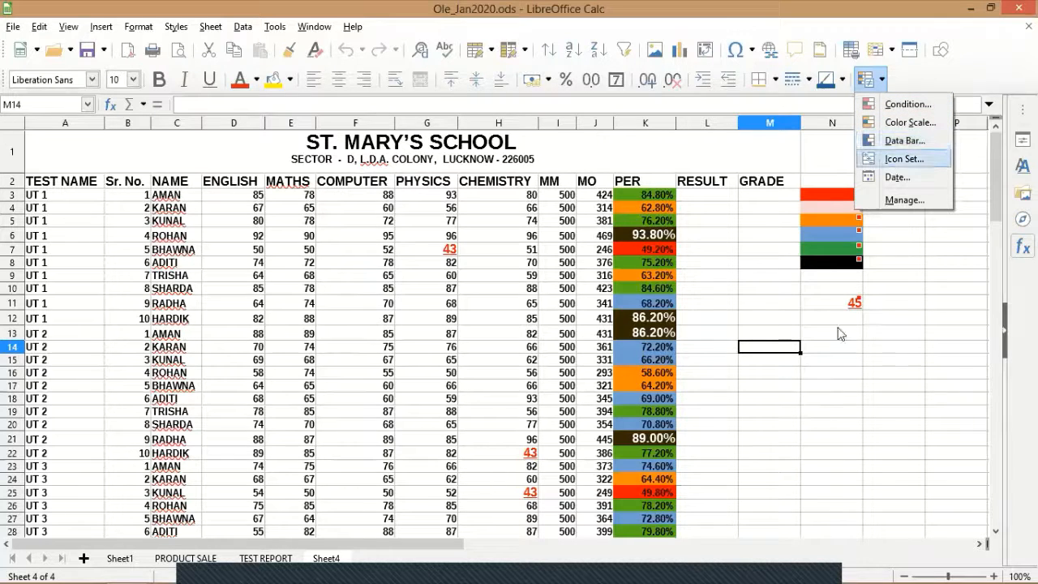
- Copy the SALE column in G83:G92 and paste the copy starting at cell G96
left_click(832, 374)
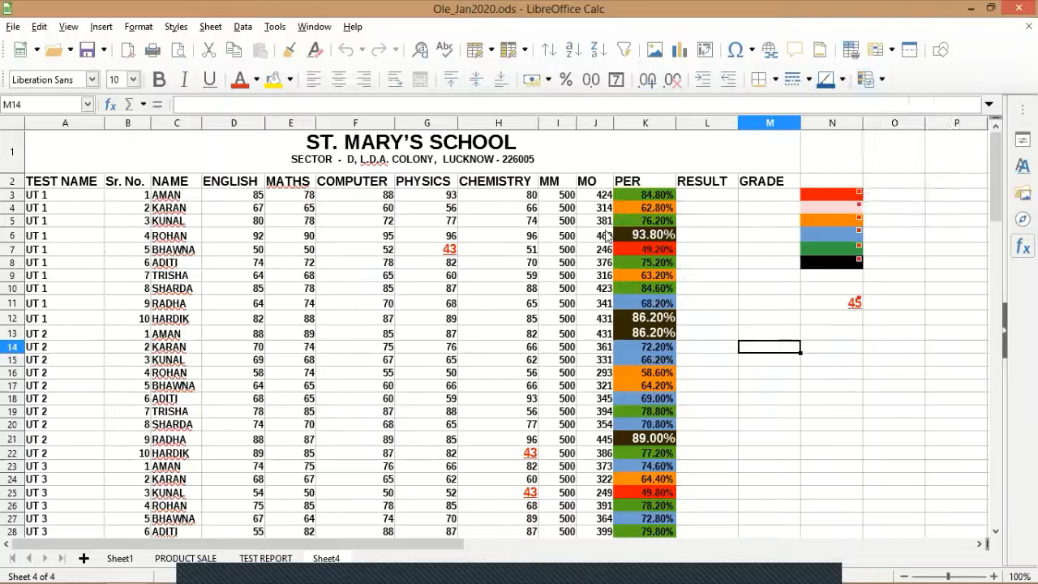
scroll(836, 367, "down", 9)
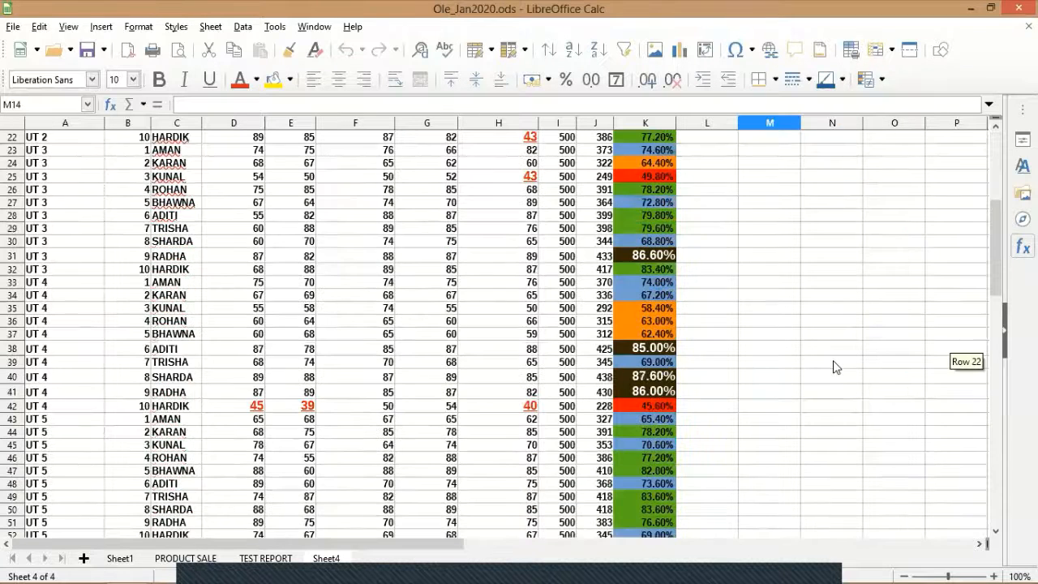
scroll(836, 366, "down", 8)
scroll(836, 366, "down", 3)
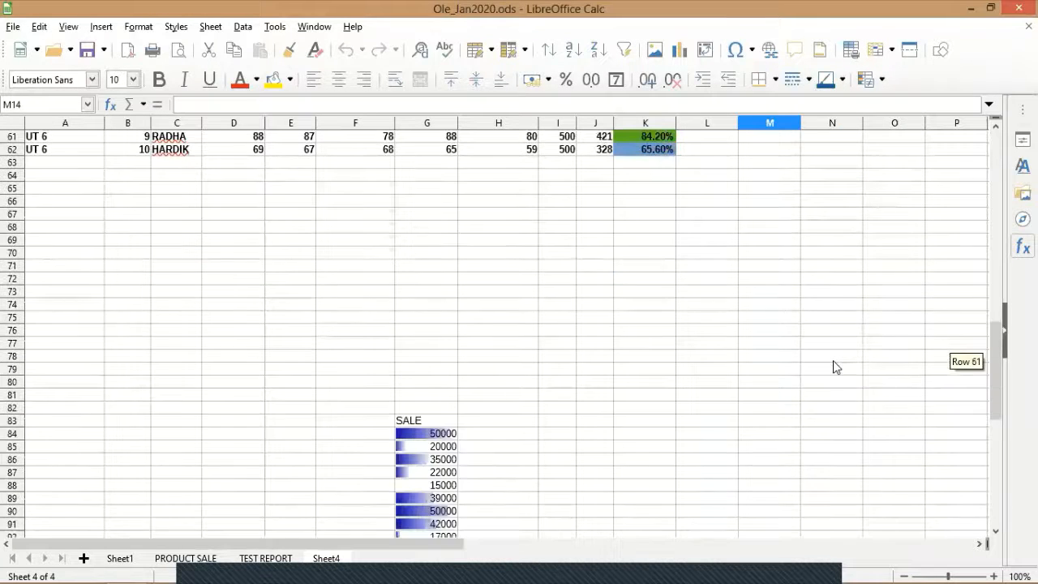
scroll(417, 387, "down", 2)
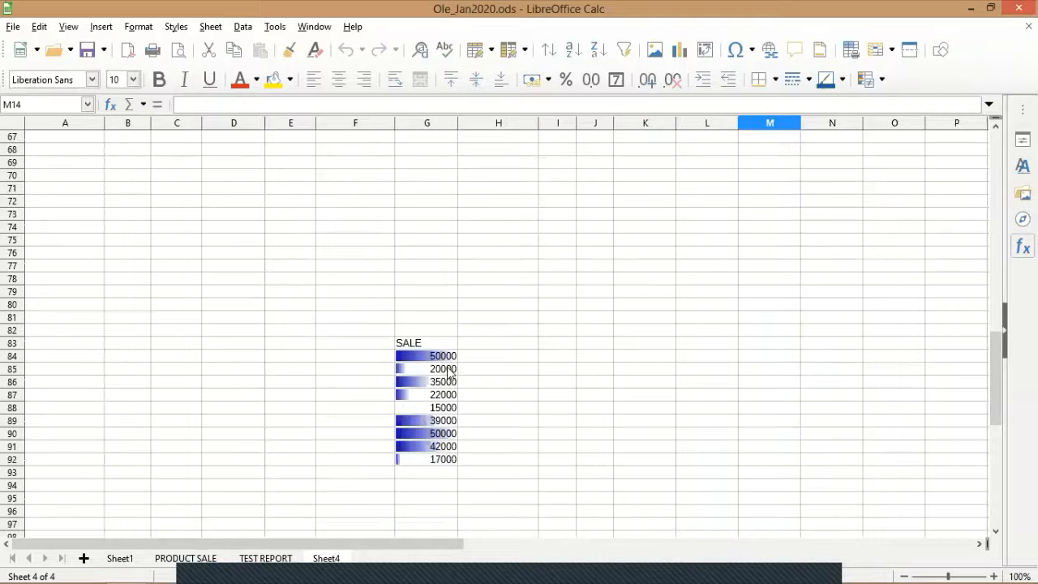
scroll(427, 231, "down", 3)
left_click(427, 231)
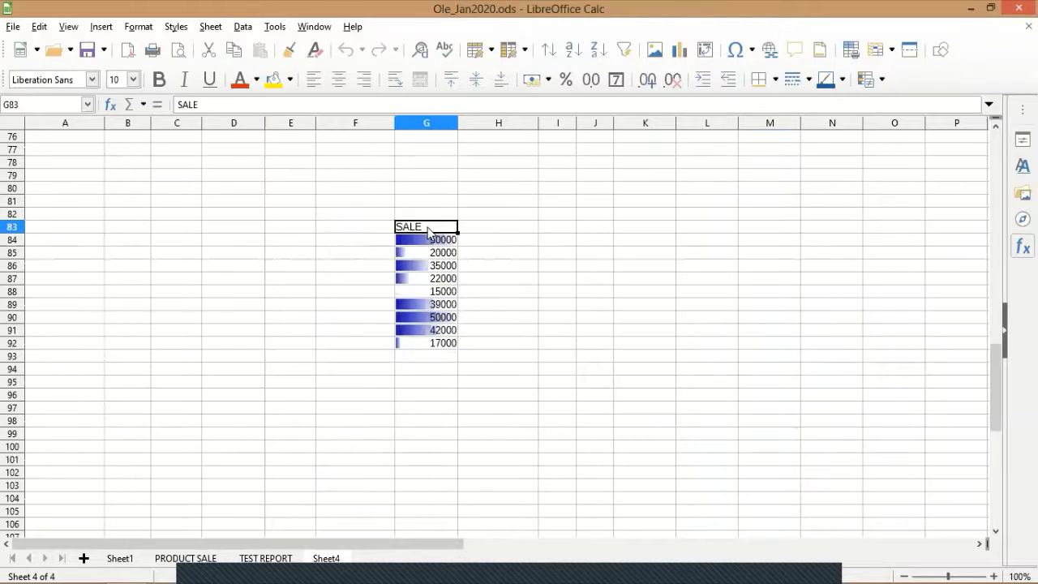
left_click(426, 346, "shift")
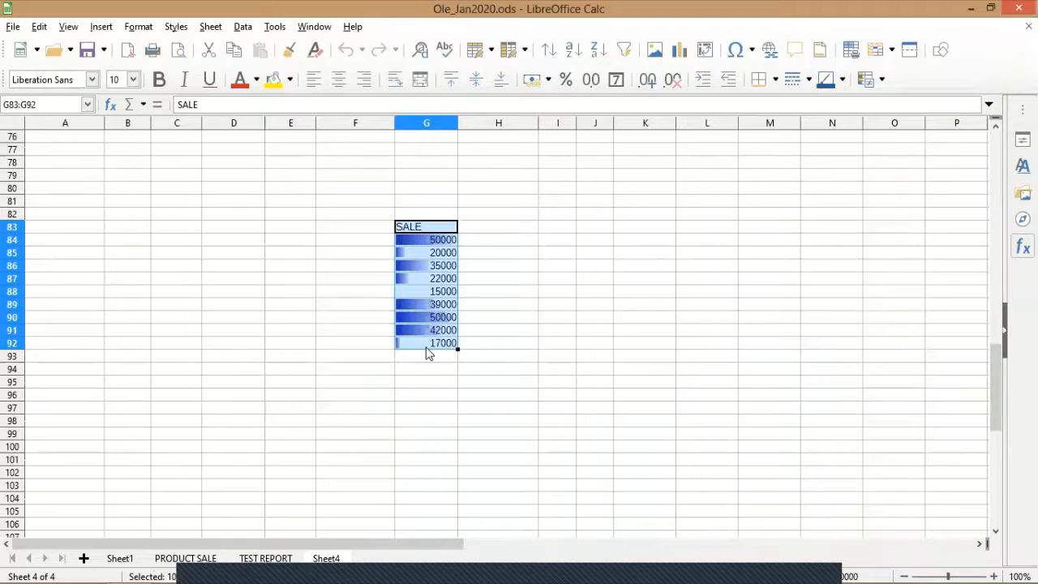
key("ctrl+c")
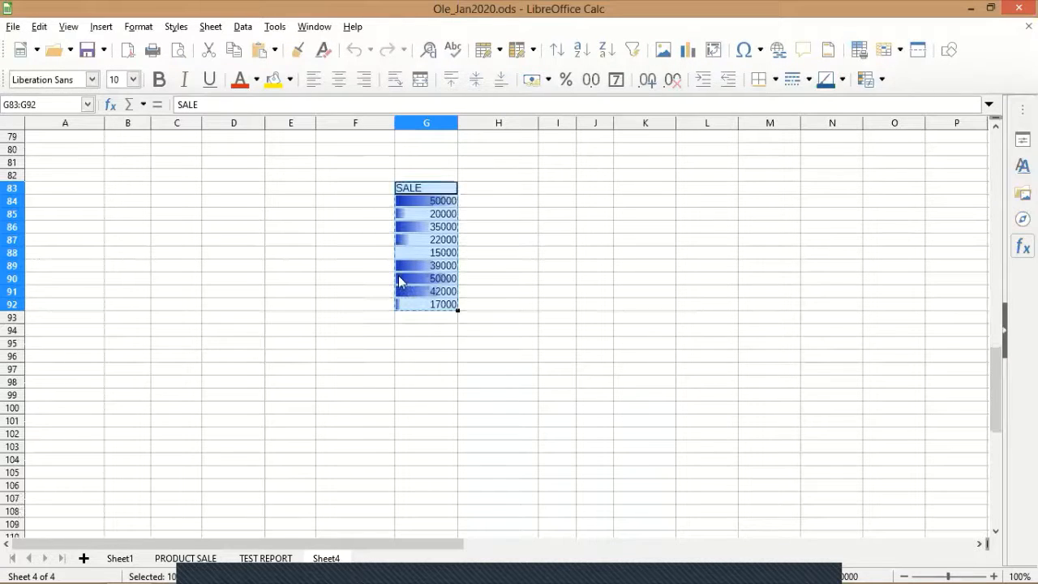
scroll(423, 350, "down", 1)
left_click(432, 353)
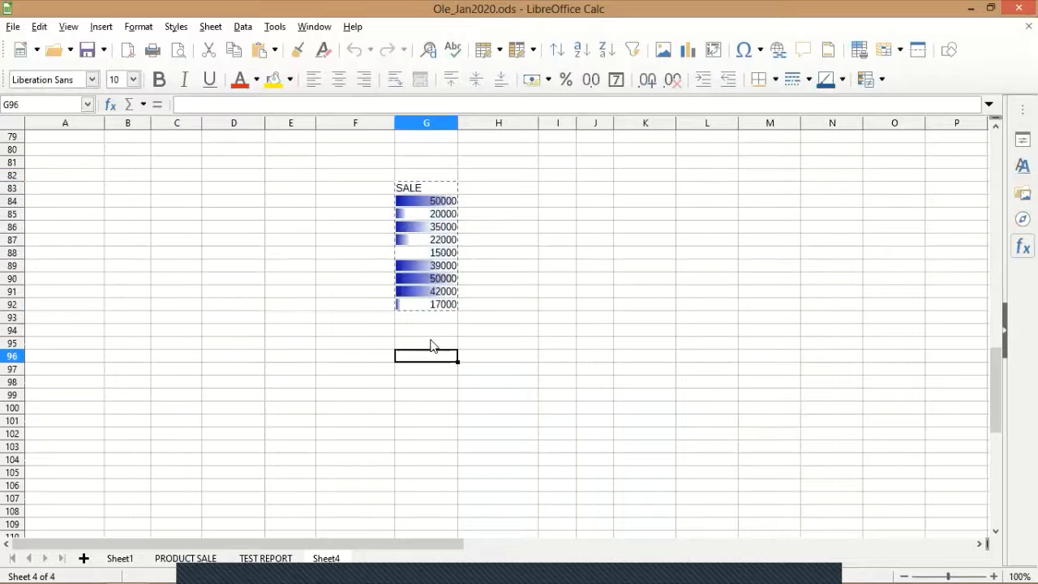
key("ctrl+v")
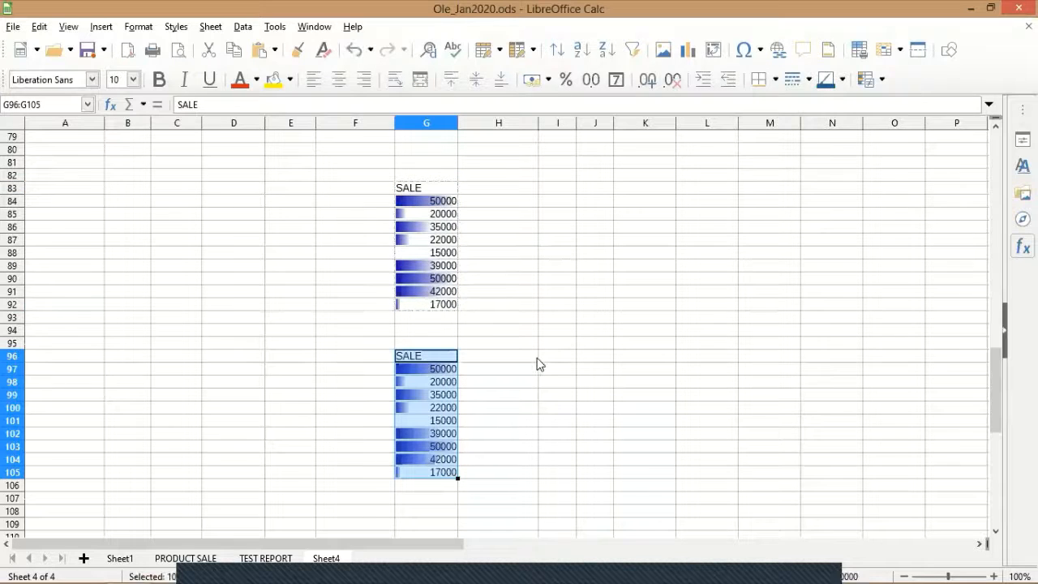
- Remove the data bar conditional format from the copied sales range G97:G105
scroll(537, 362, "down", 3)
scroll(558, 357, "down", 2)
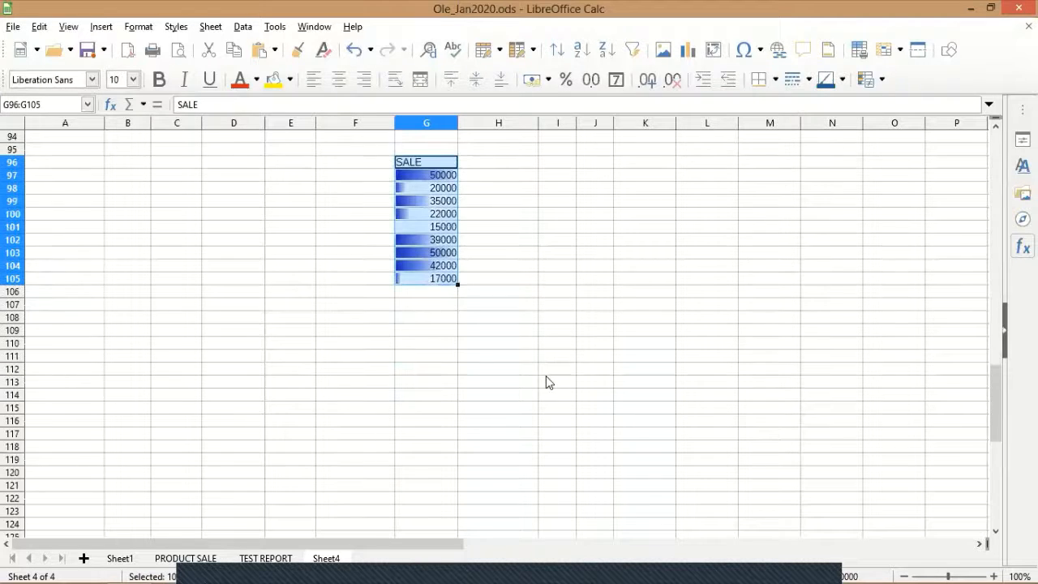
scroll(546, 376, "up", 2)
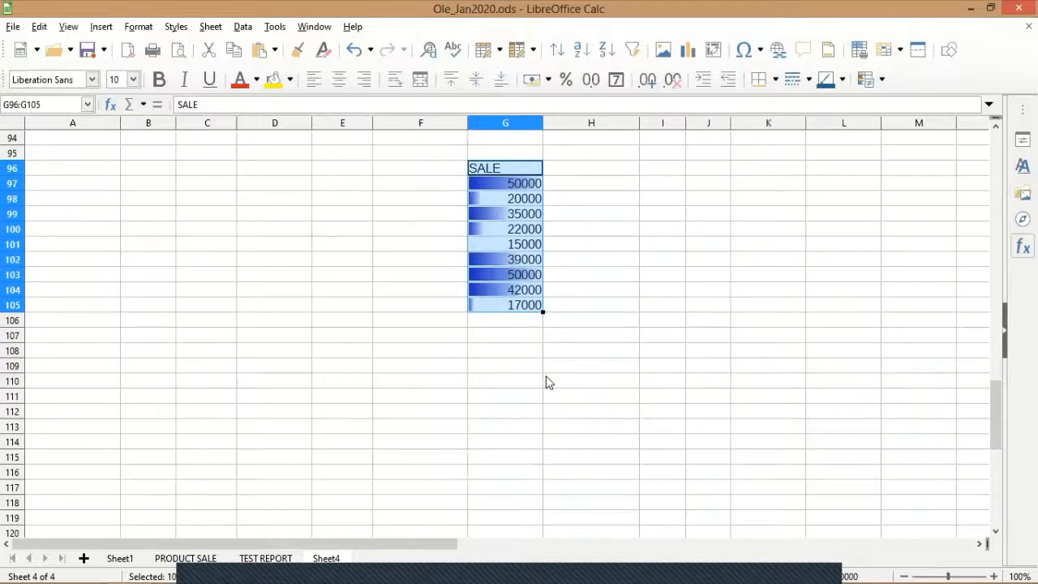
scroll(906, 498, "up", 3)
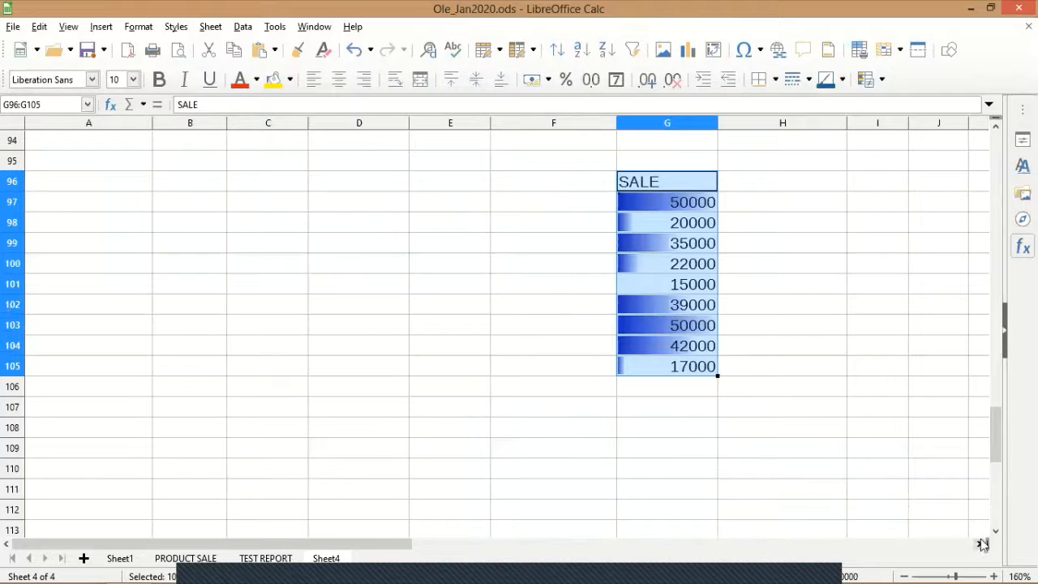
scroll(438, 224, "right", 3)
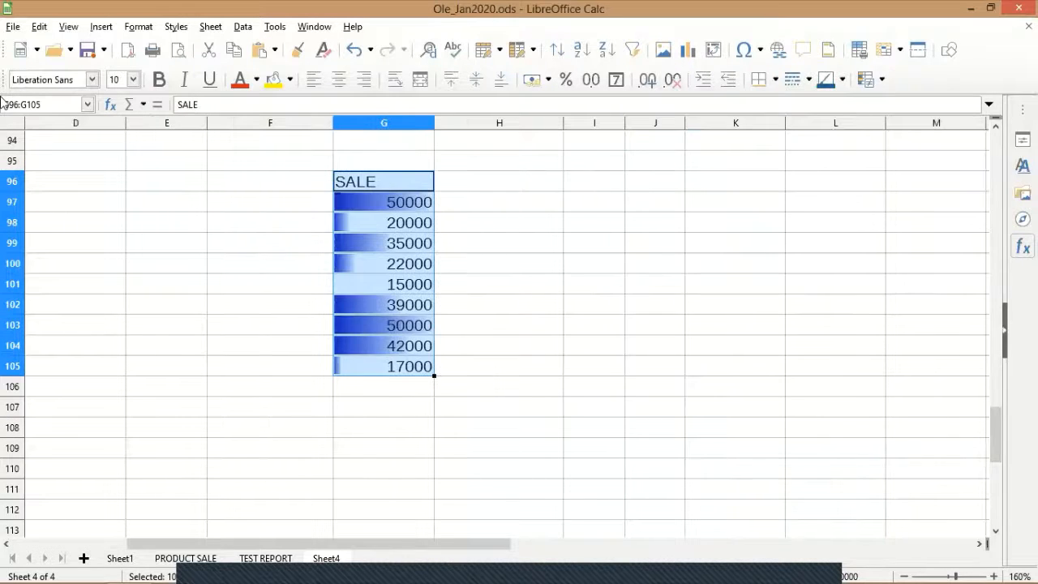
left_click(882, 81)
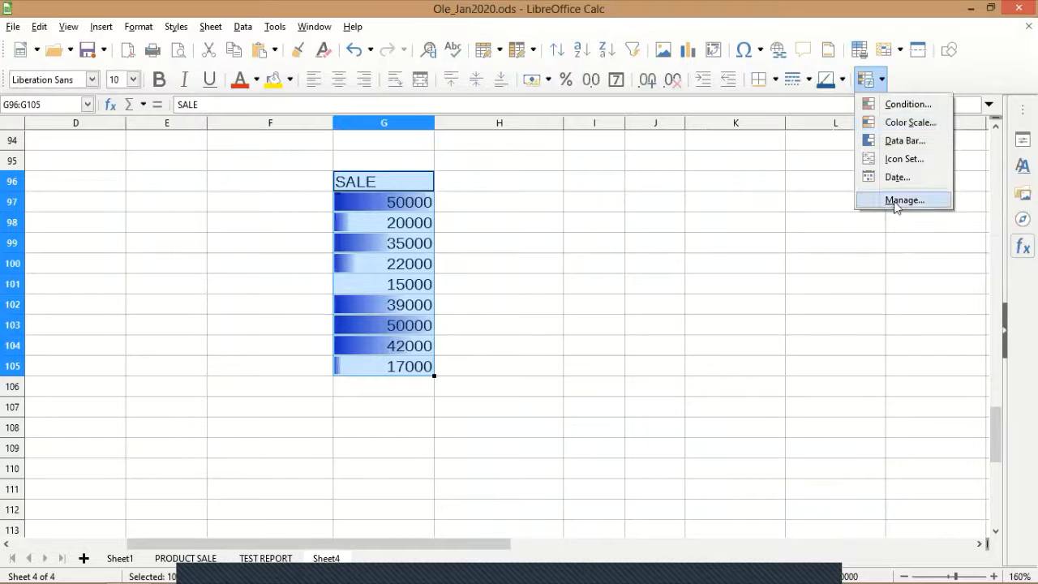
left_click(899, 201)
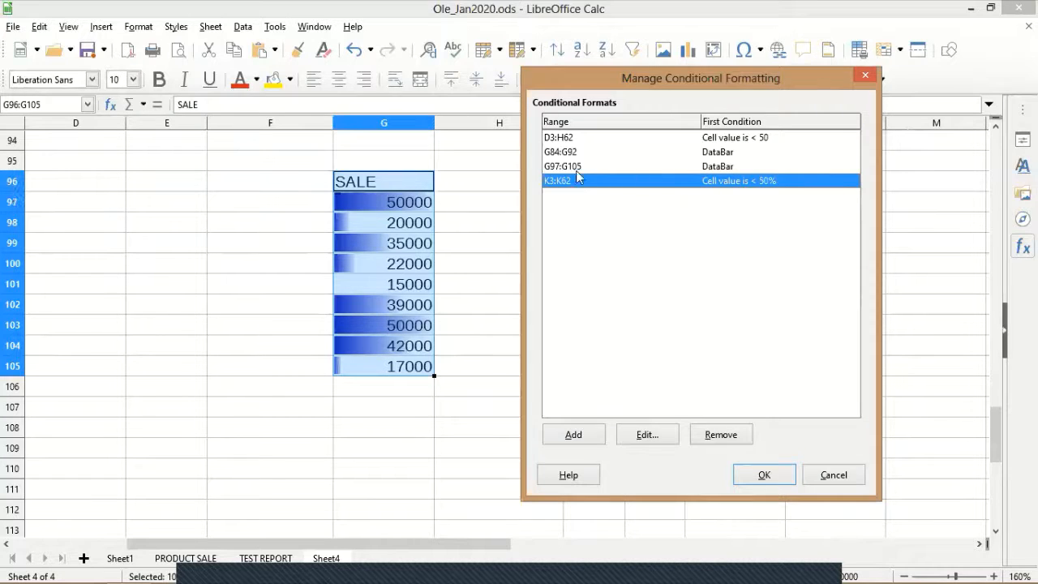
left_click(730, 166)
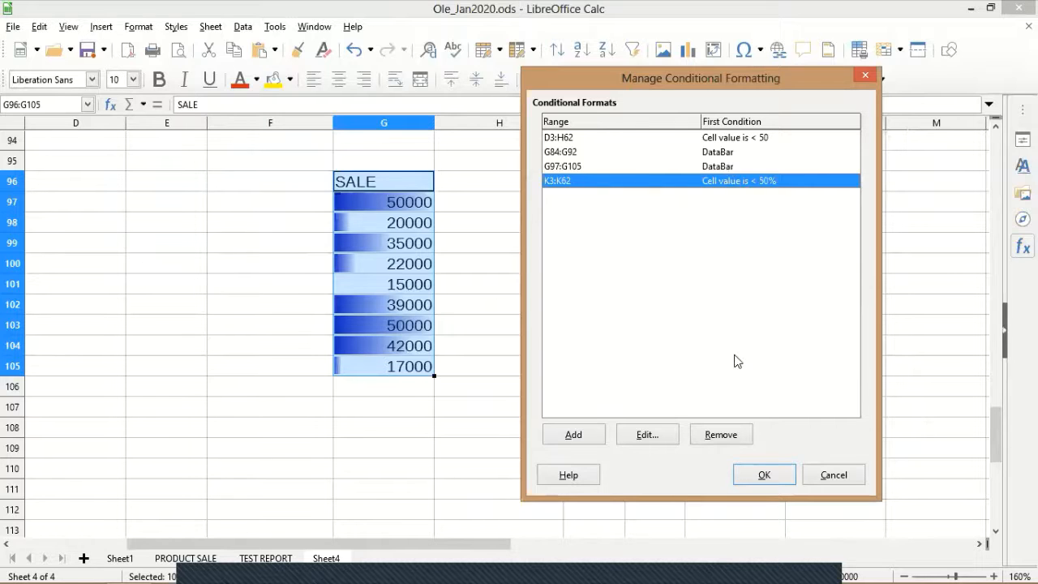
left_click(723, 434)
left_click(763, 480)
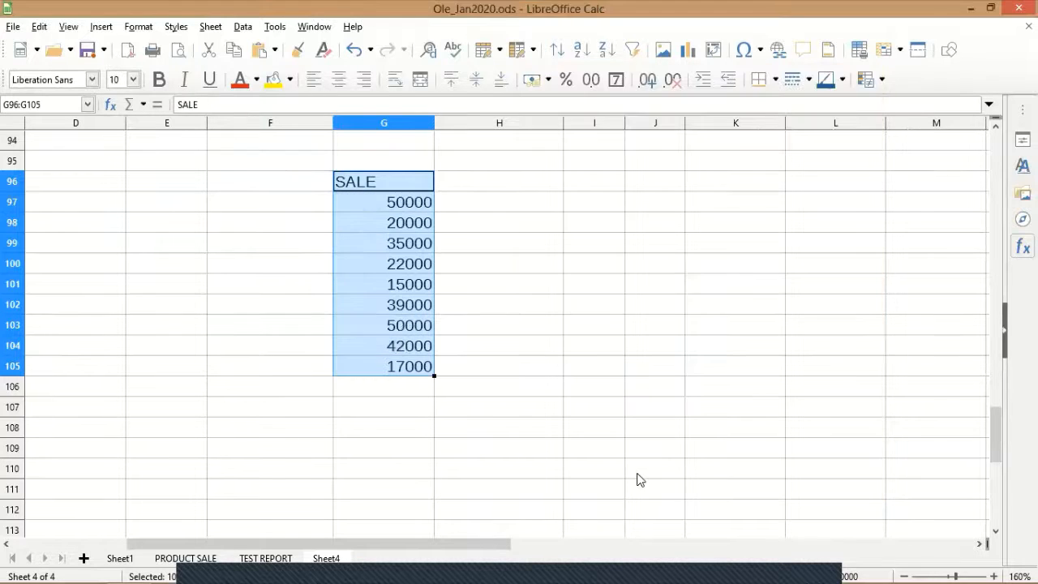
- Start an Icon Set conditional format for G97:G105 using the 3 Arrows style
left_click(386, 298)
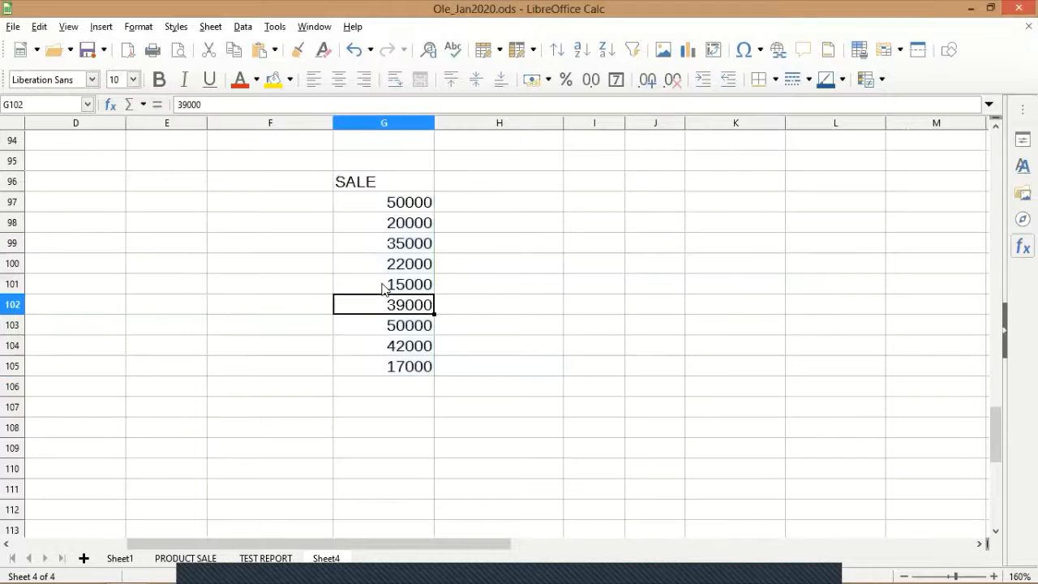
scroll(394, 248, "up", 3)
scroll(395, 248, "down", 3)
left_click_drag(388, 203, 389, 224)
key("ctrl+shift+Down")
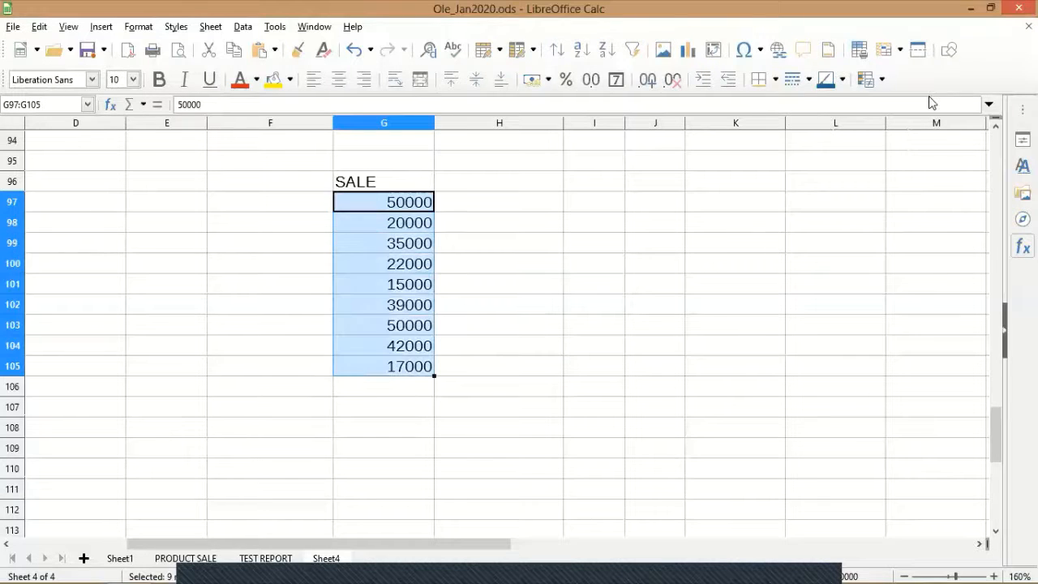
left_click(883, 80)
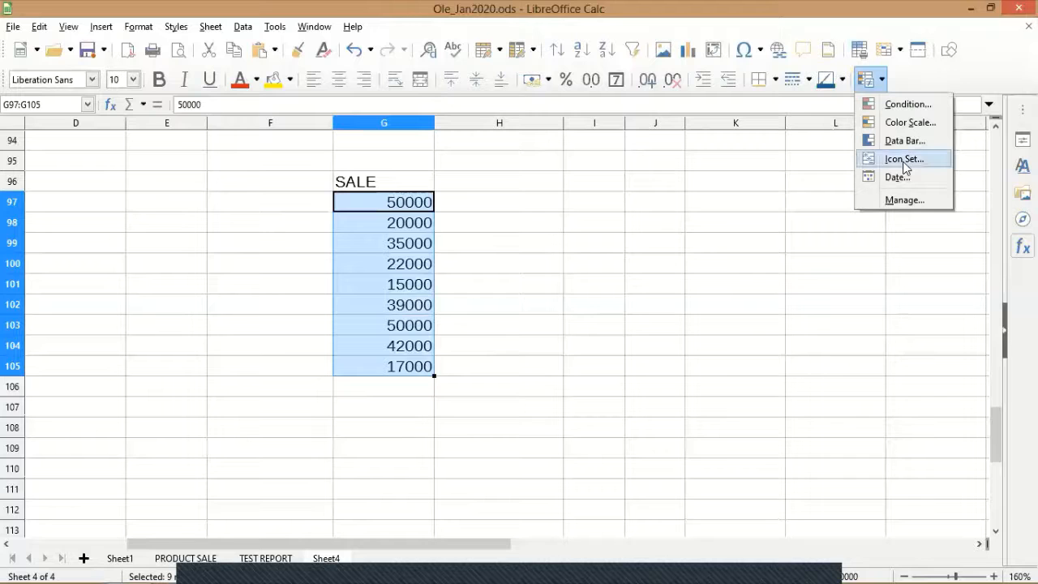
left_click(905, 160)
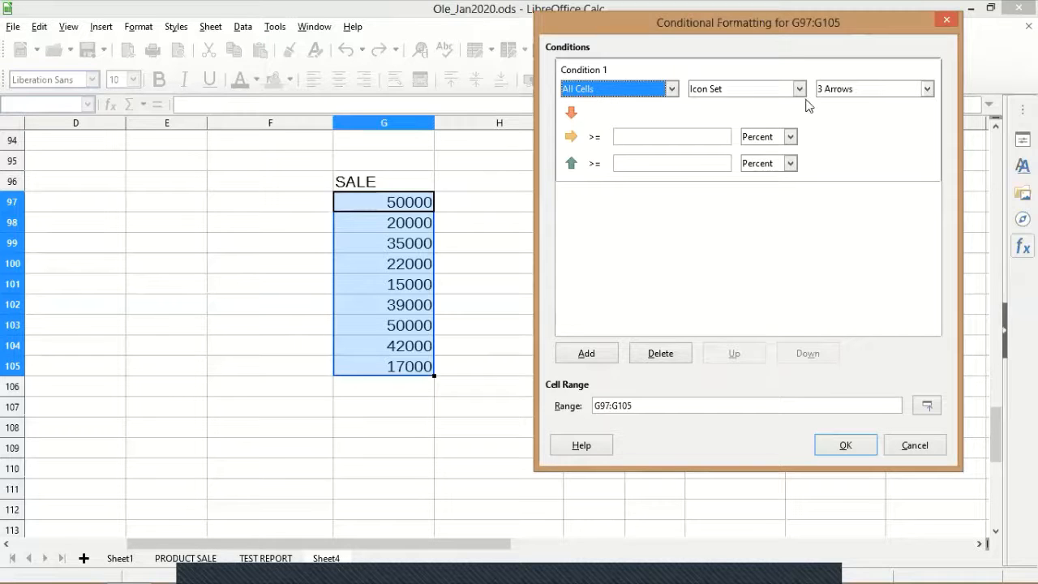
left_click(740, 91)
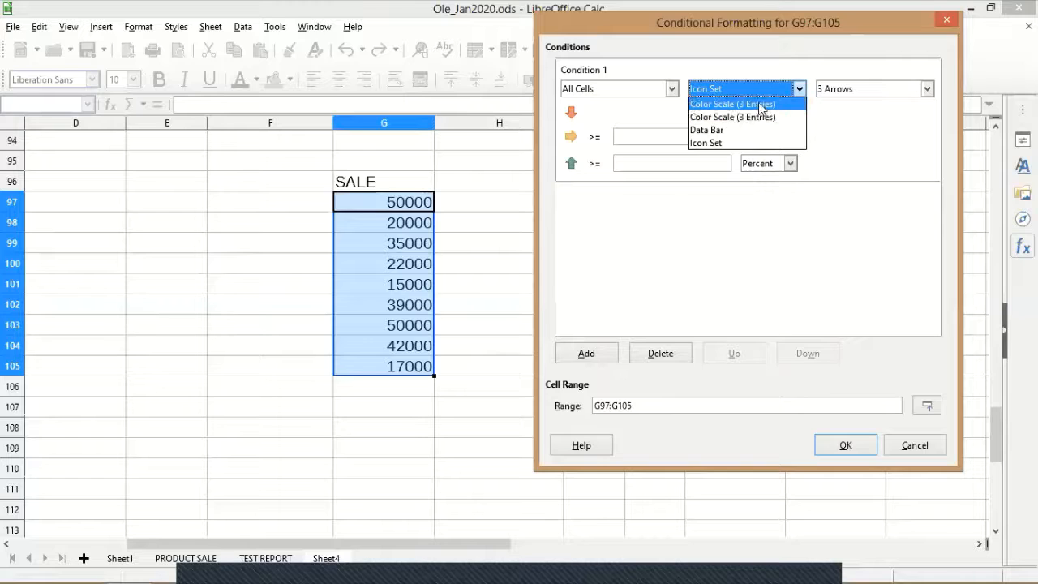
left_click(711, 143)
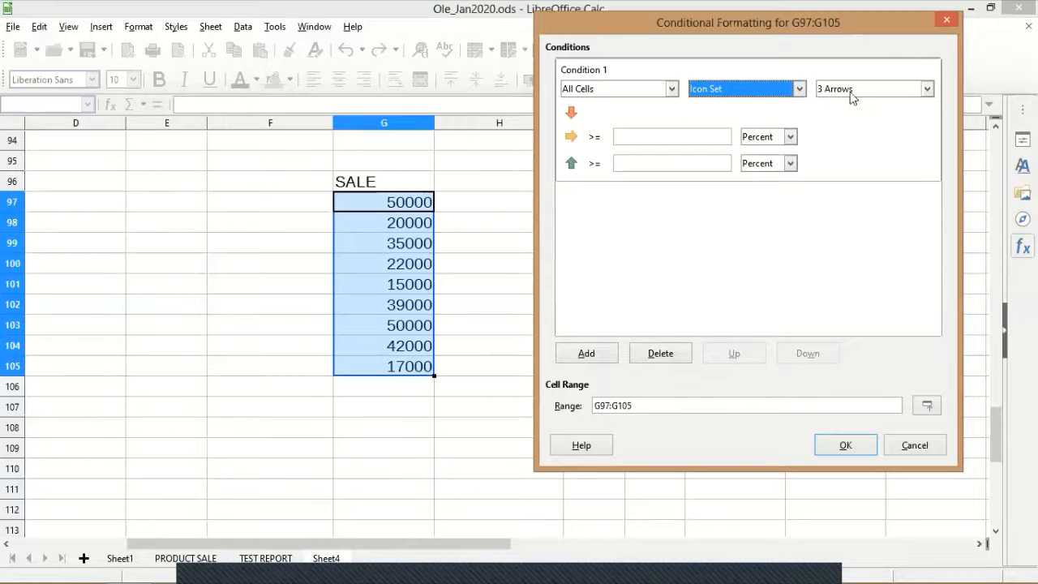
left_click(851, 91)
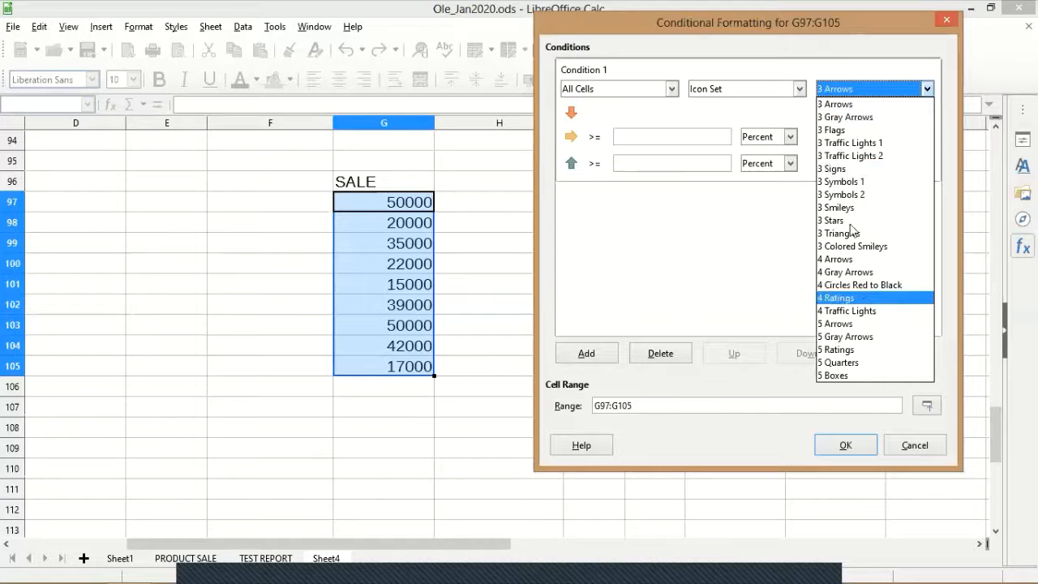
left_click(843, 111)
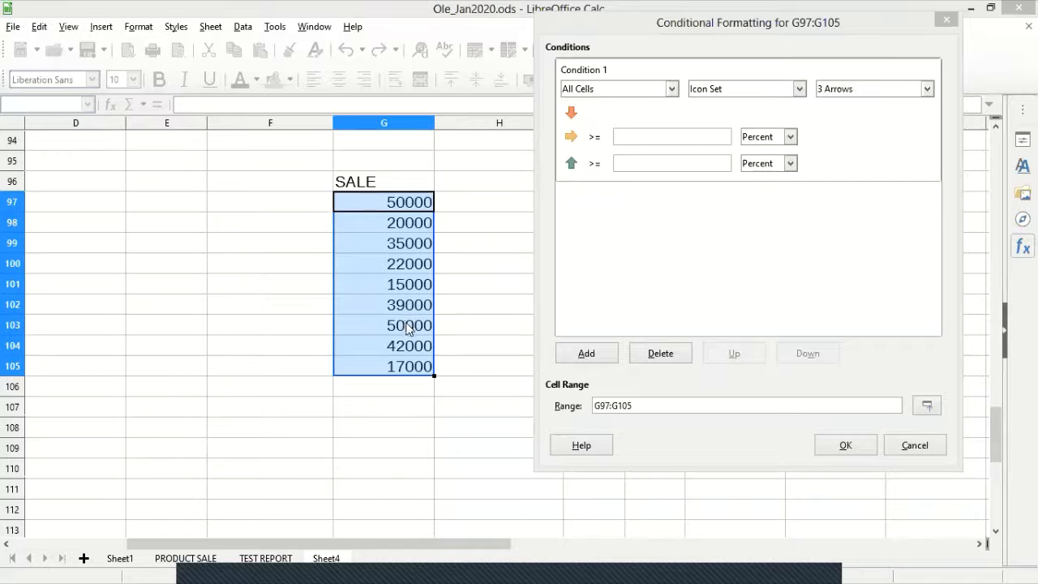
- Set the yellow arrow threshold to 50 percent and the green arrow threshold to 90 percent, and apply the rule
left_click(660, 138)
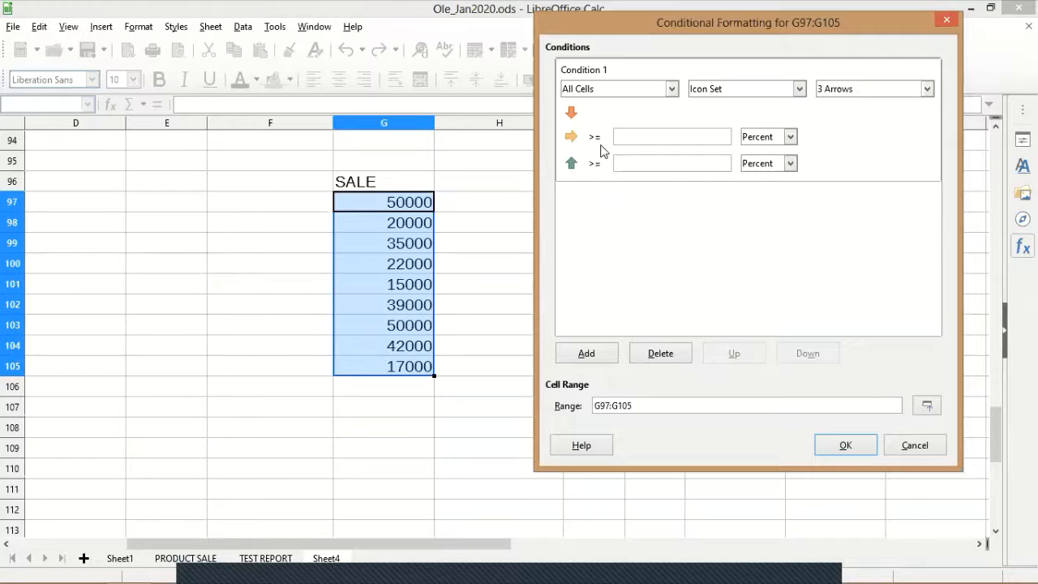
type("50")
left_click(629, 163)
type("90")
left_click(843, 449)
left_click(689, 436)
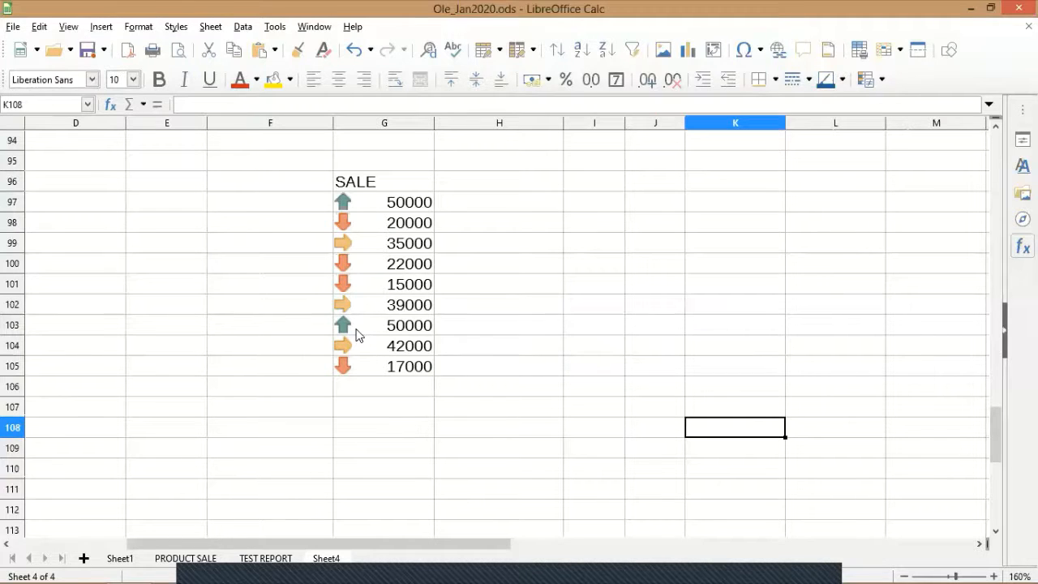
- Set the sale value in cell G103 to 45000
left_click(405, 331)
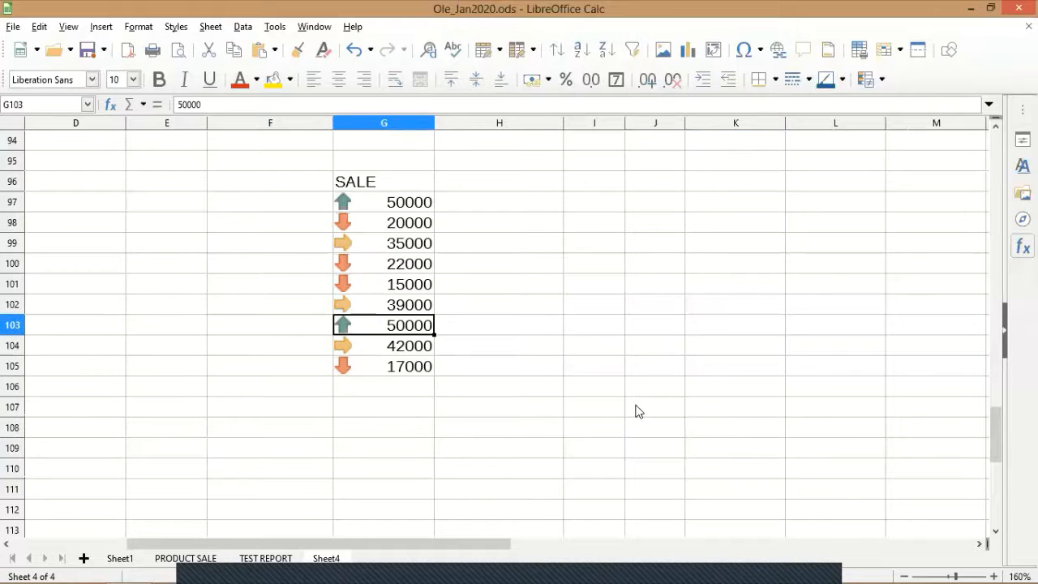
type("45000")
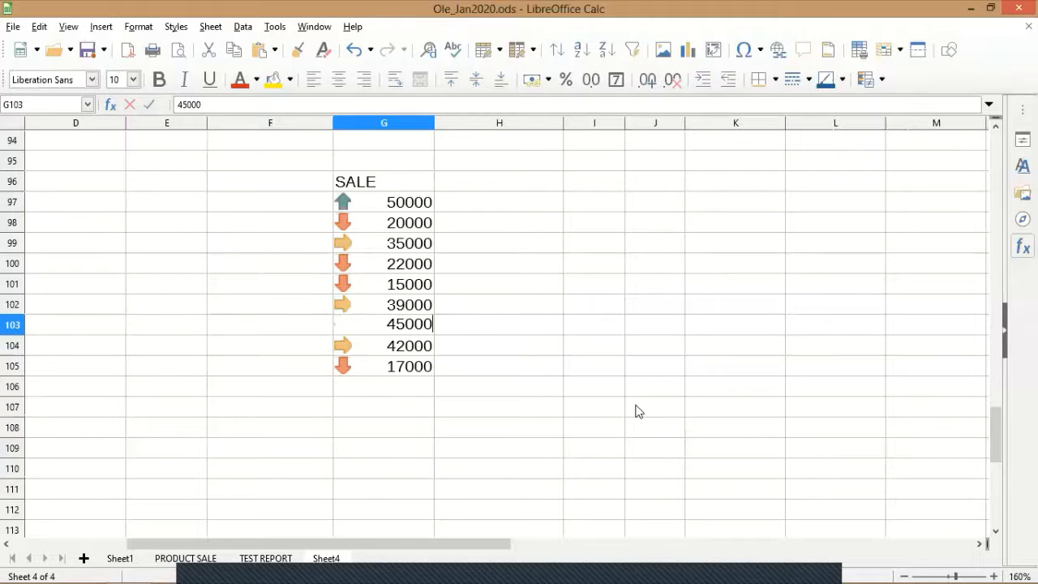
key("Return")
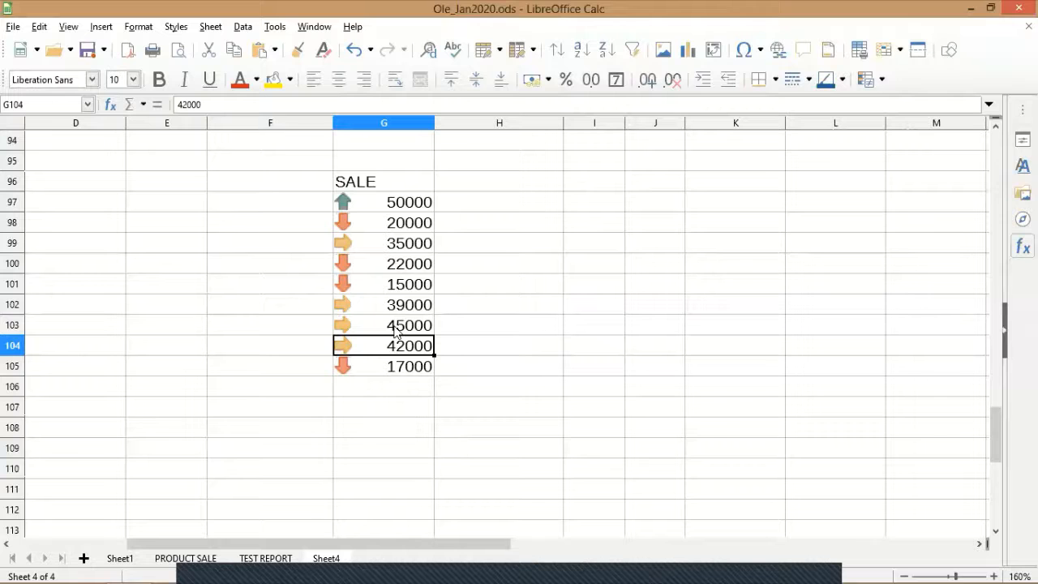
- Set the sale value in cell G103 to 55000
key("Up")
type("550")
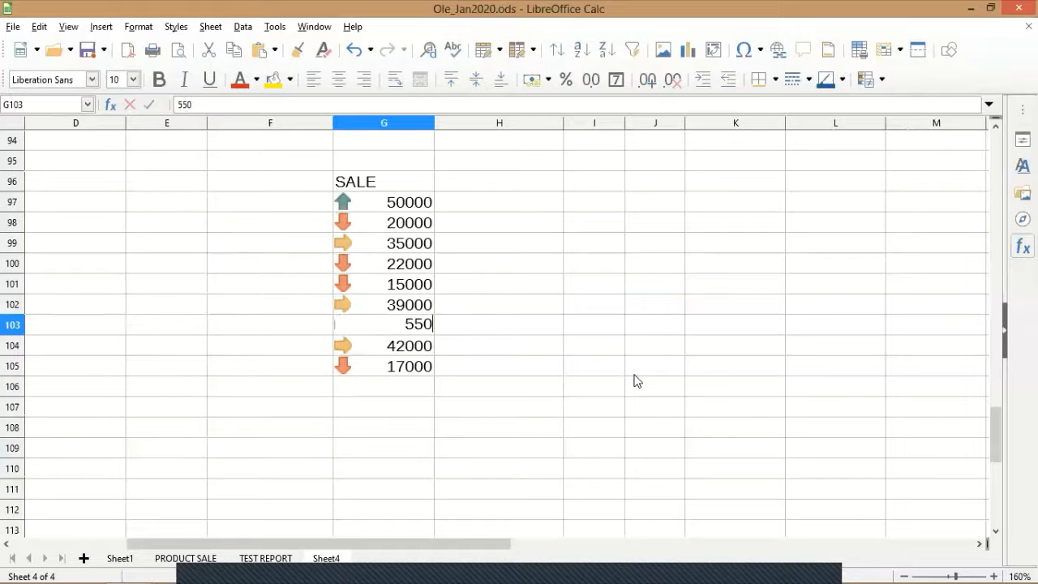
type("00")
key("Return")
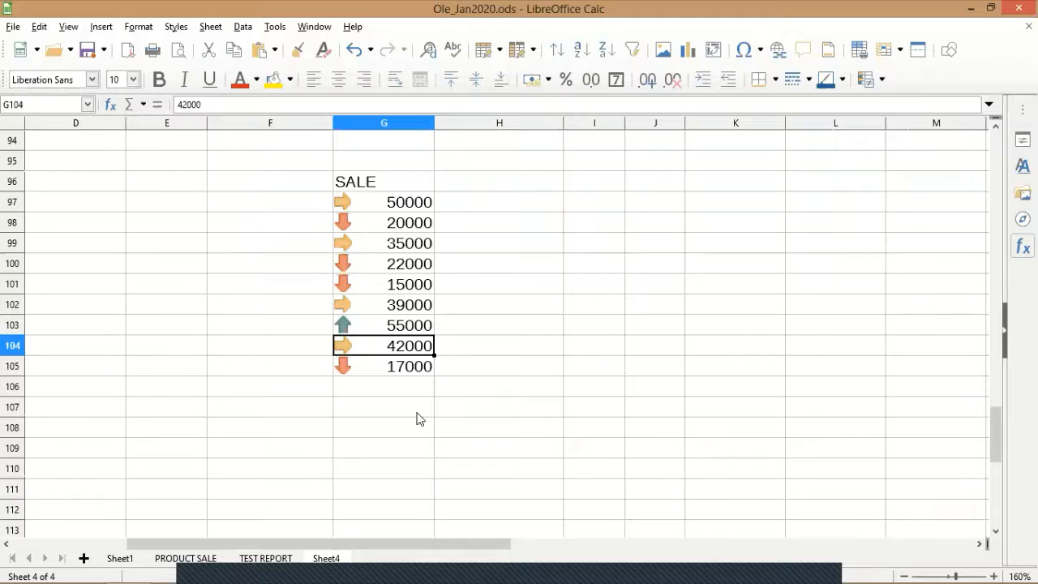
- Reopen the icon set rule for G97:G105 and switch its icon style to 3 Colored Smileys
left_click(389, 207)
left_click_drag(389, 207, 387, 371)
left_click(874, 81)
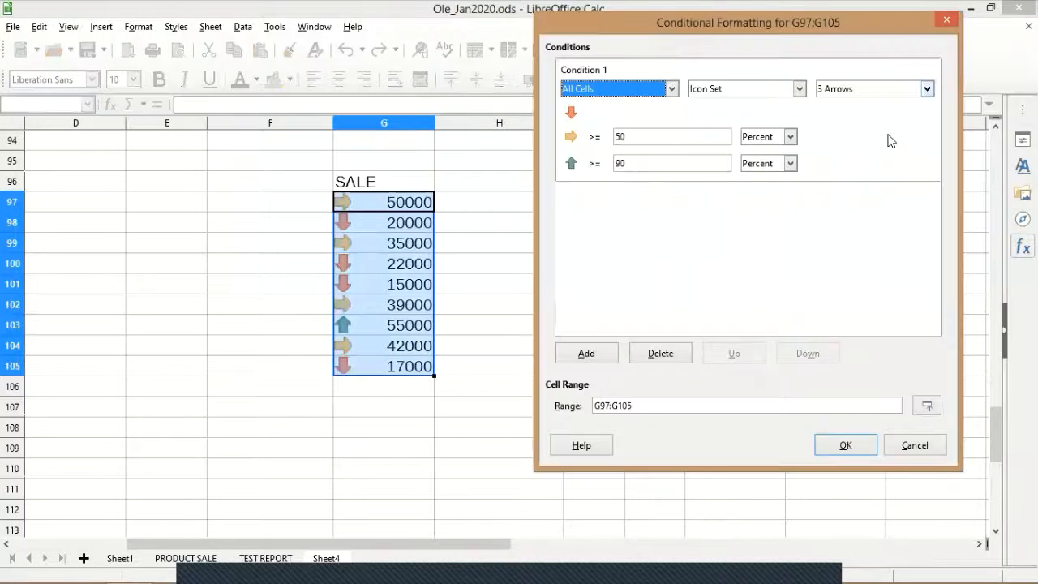
left_click(888, 88)
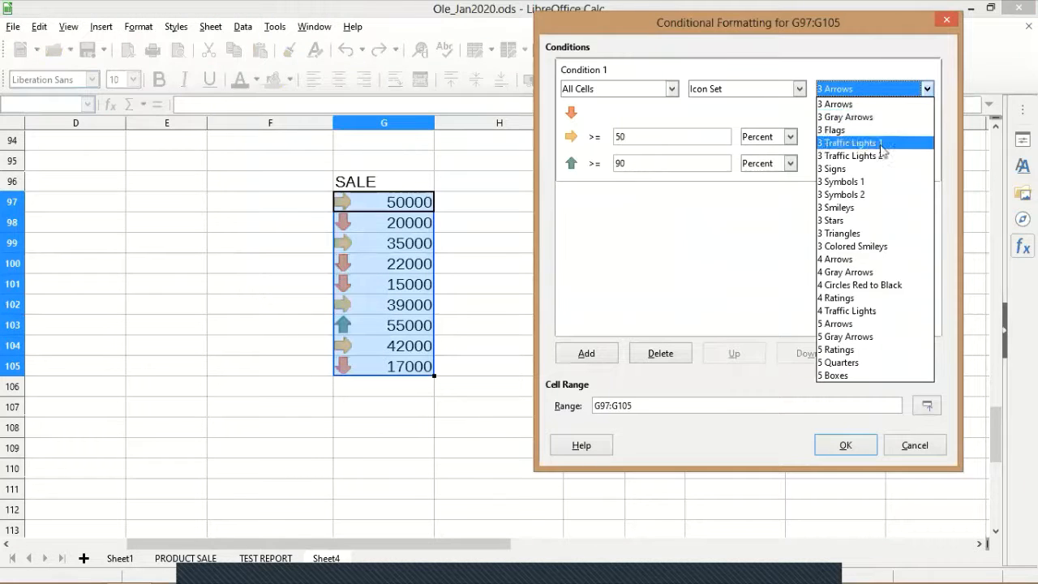
left_click(873, 247)
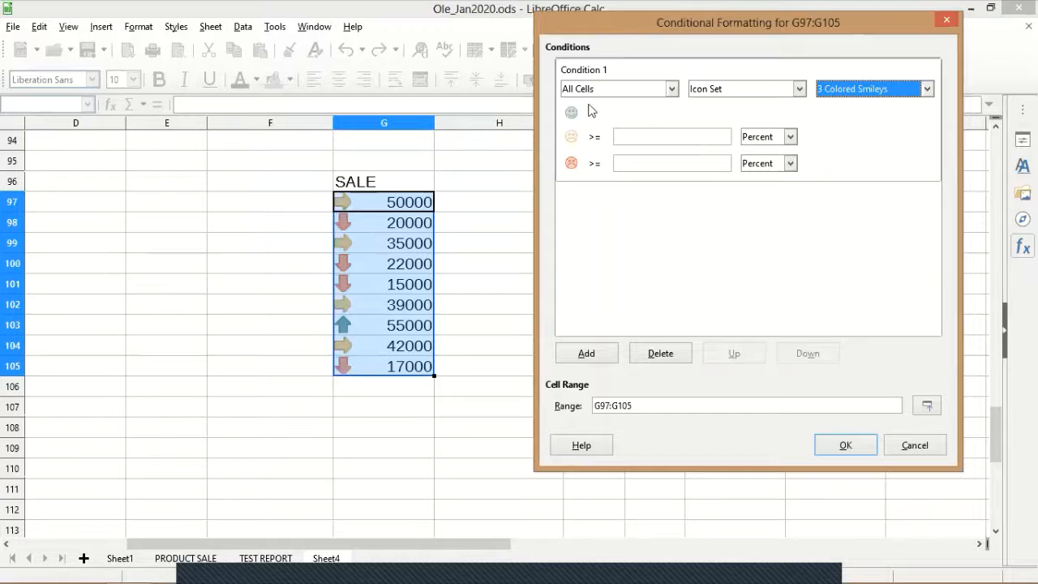
- Set the yellow smiley threshold to 70 percent and the red smiley threshold to 95 percent, and apply the rule
left_click(646, 132)
type("50")
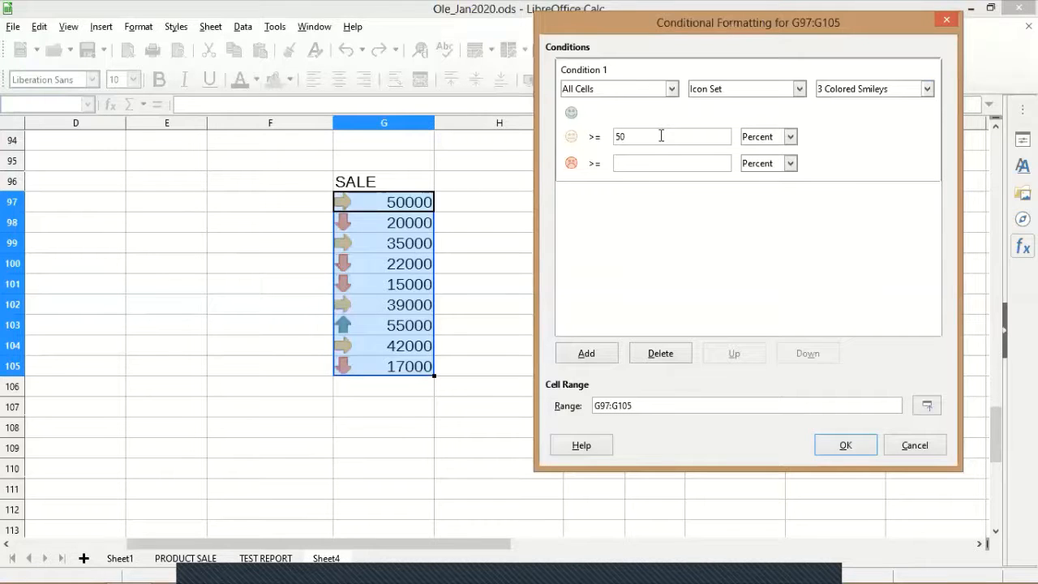
key("BackSpace")
key("BackSpace")
type("70")
type("95")
left_click(847, 447)
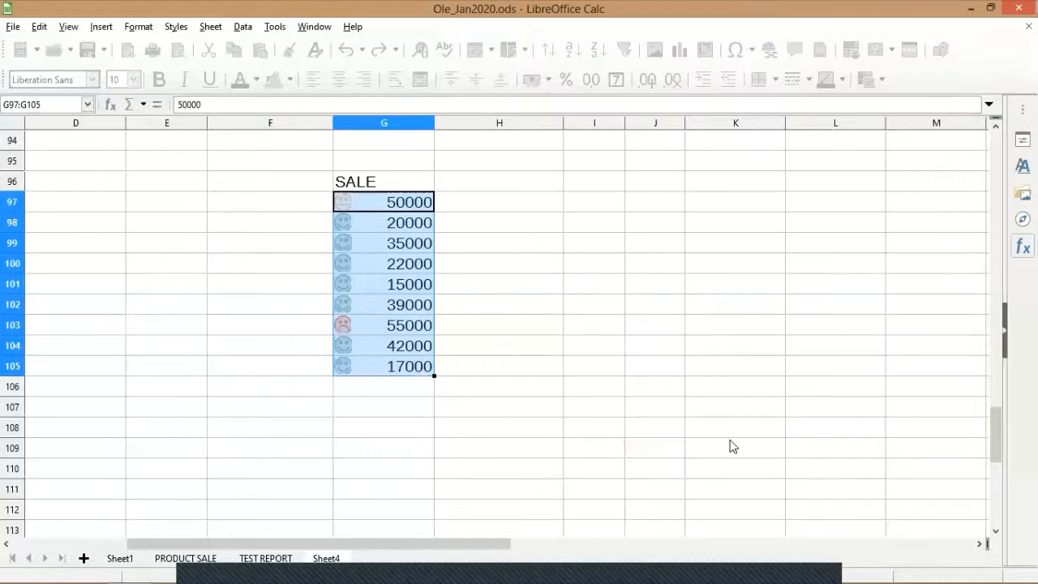
left_click(732, 447)
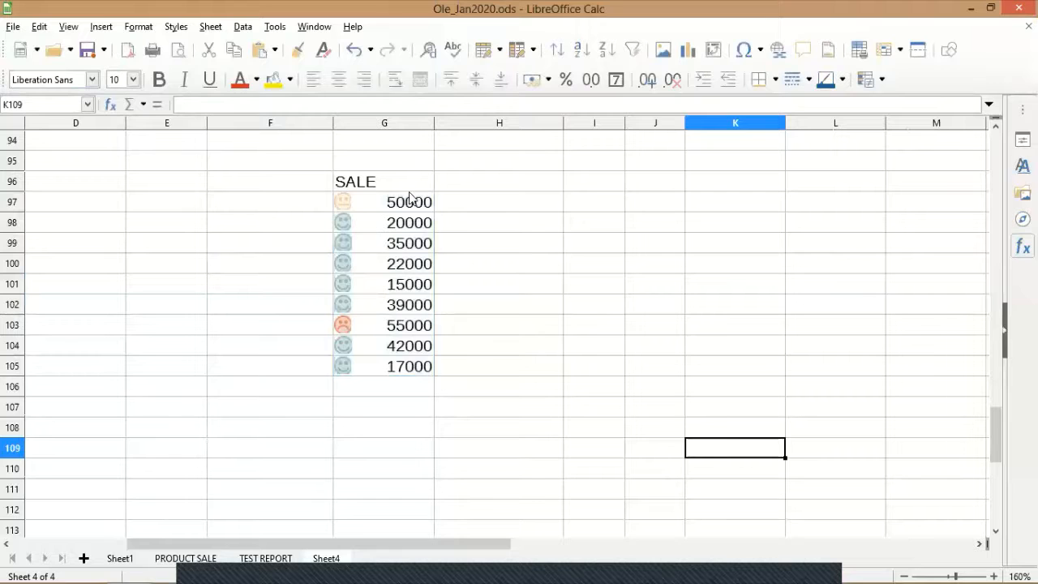
- Try the 4 Circles Red to Black and 5 Boxes icon styles on the G97:G105 rule and cancel without applying
left_click_drag(397, 202, 396, 371)
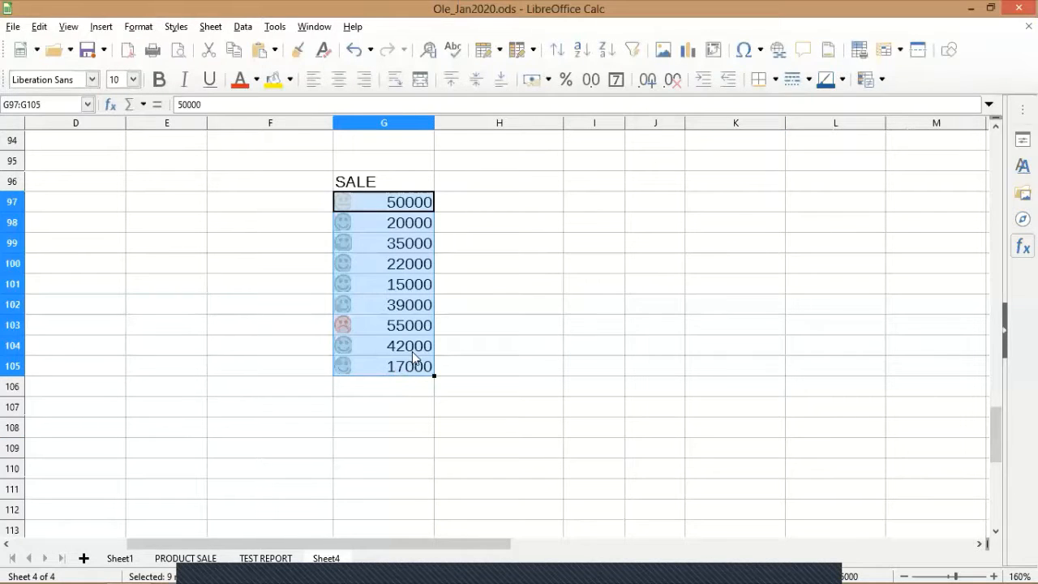
left_click(881, 80)
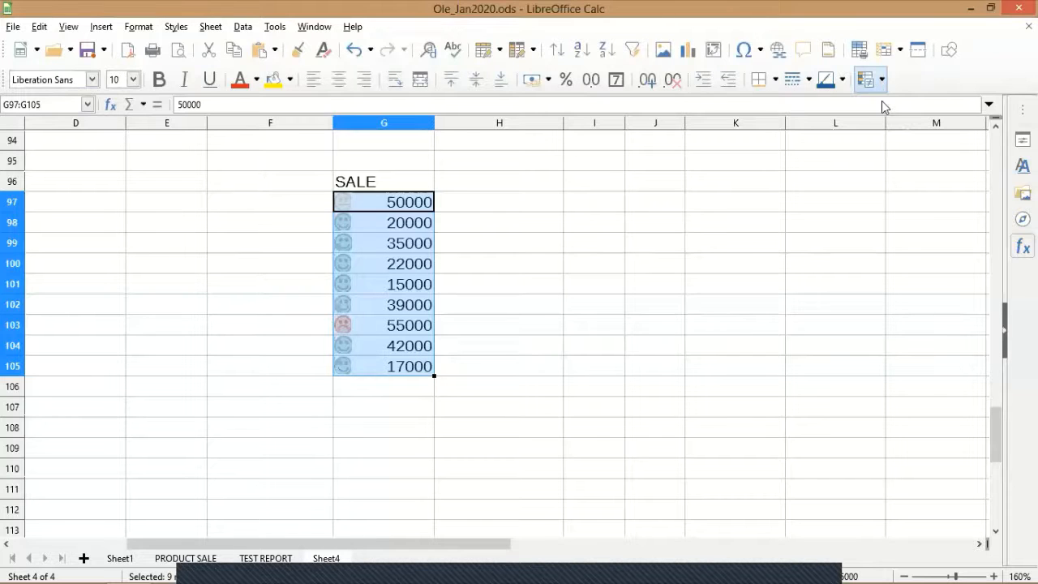
left_click(914, 162)
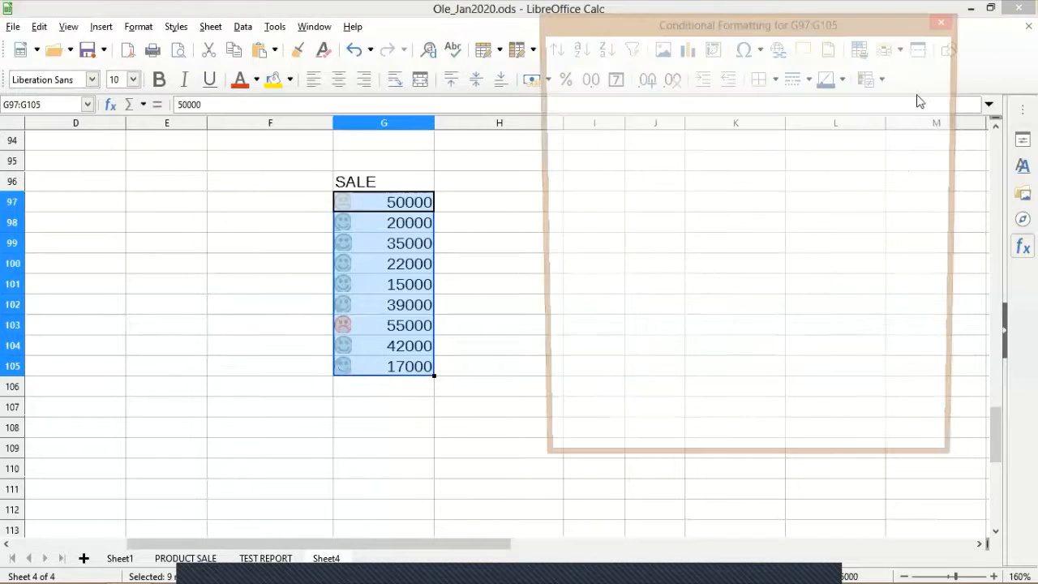
left_click(917, 87)
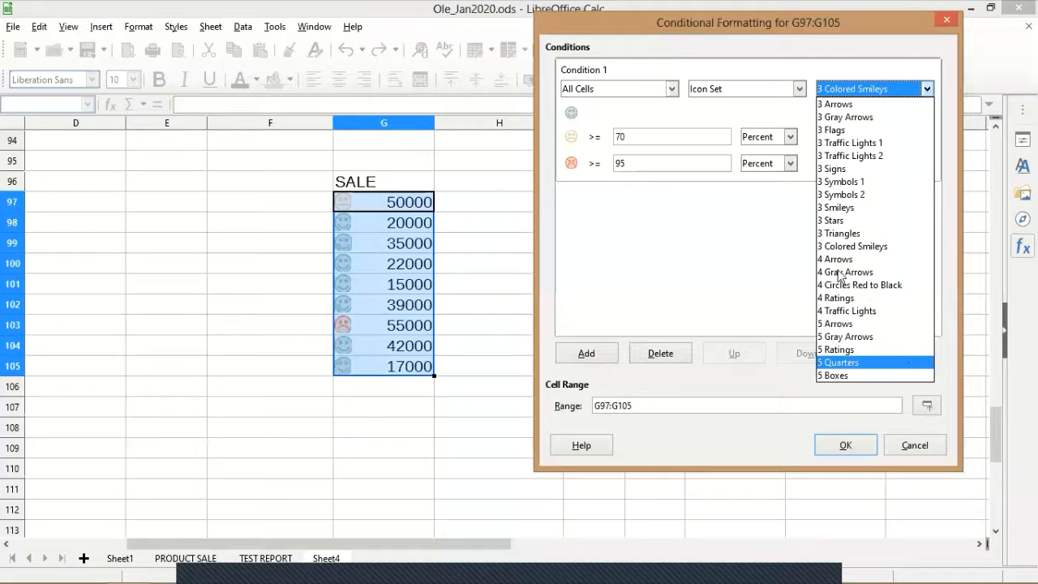
left_click(888, 285)
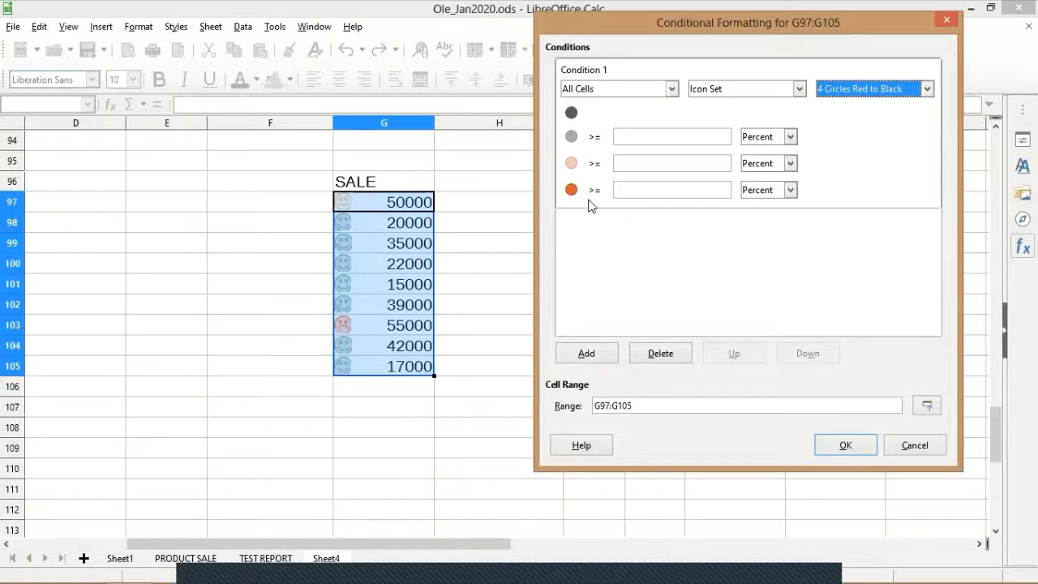
left_click(926, 88)
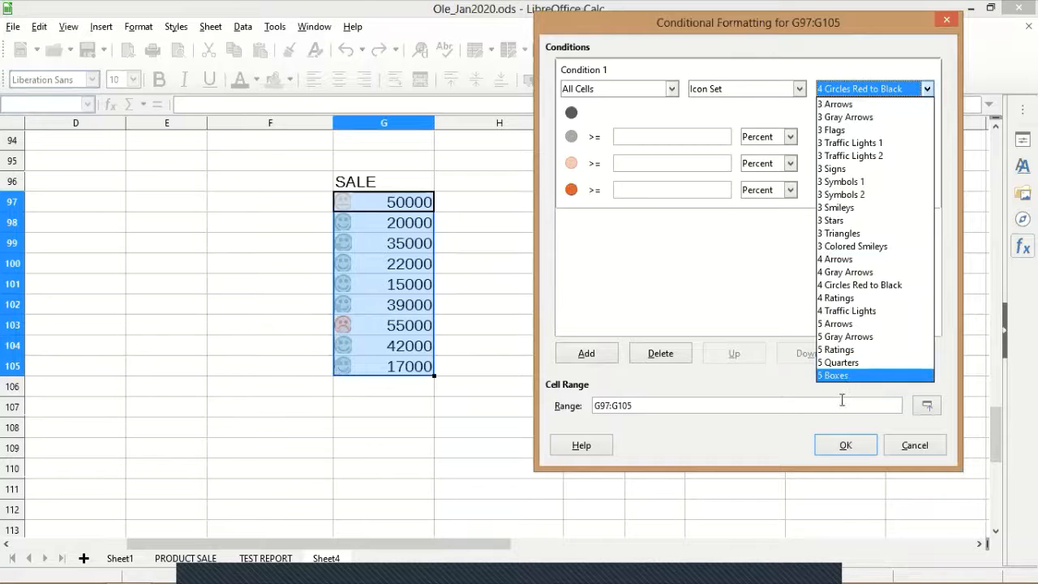
left_click(843, 375)
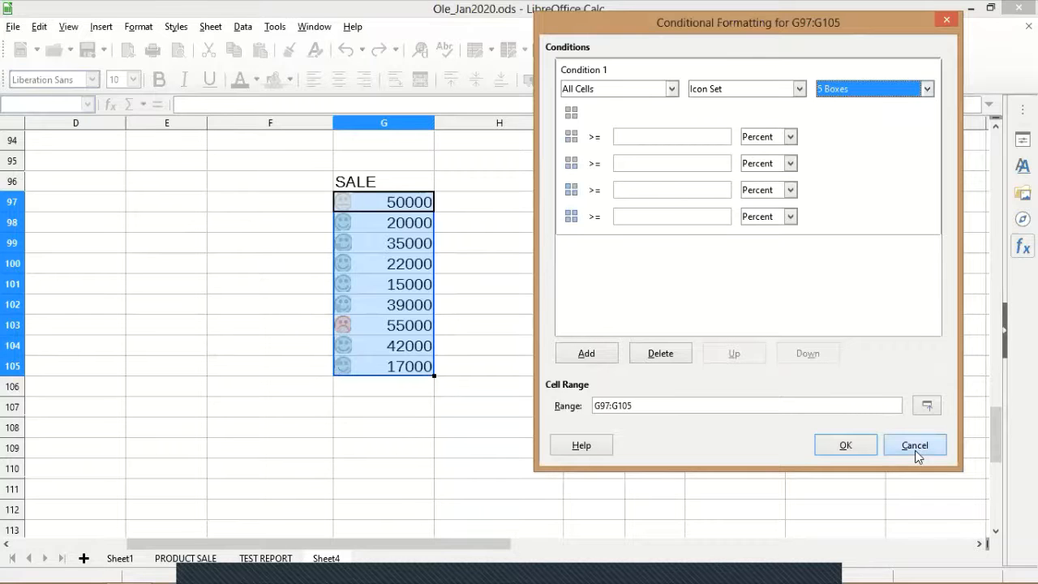
key("Escape")
left_click_drag(740, 415, 741, 419)
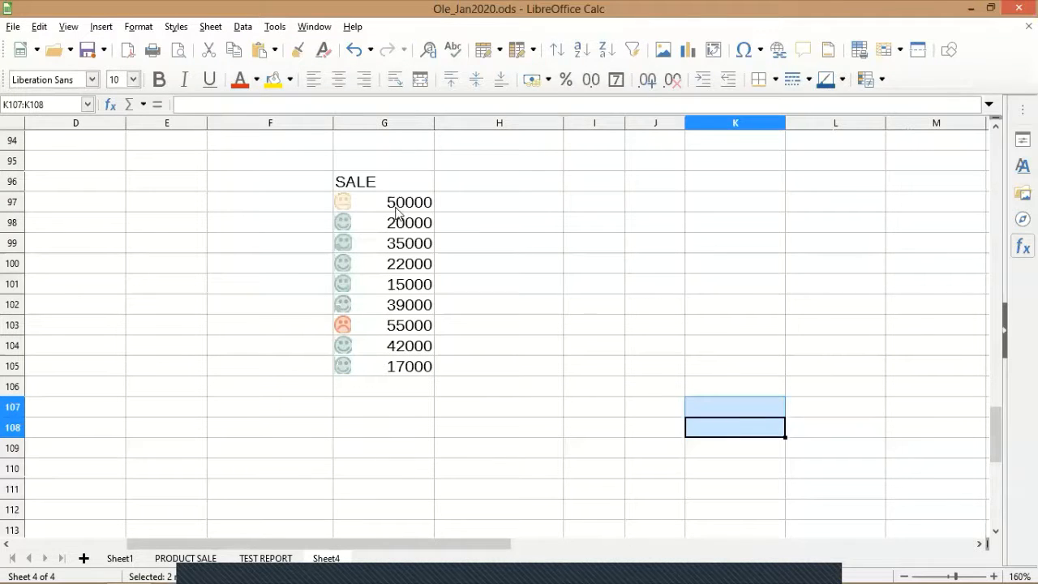
left_click_drag(398, 210, 394, 367)
left_click(877, 88)
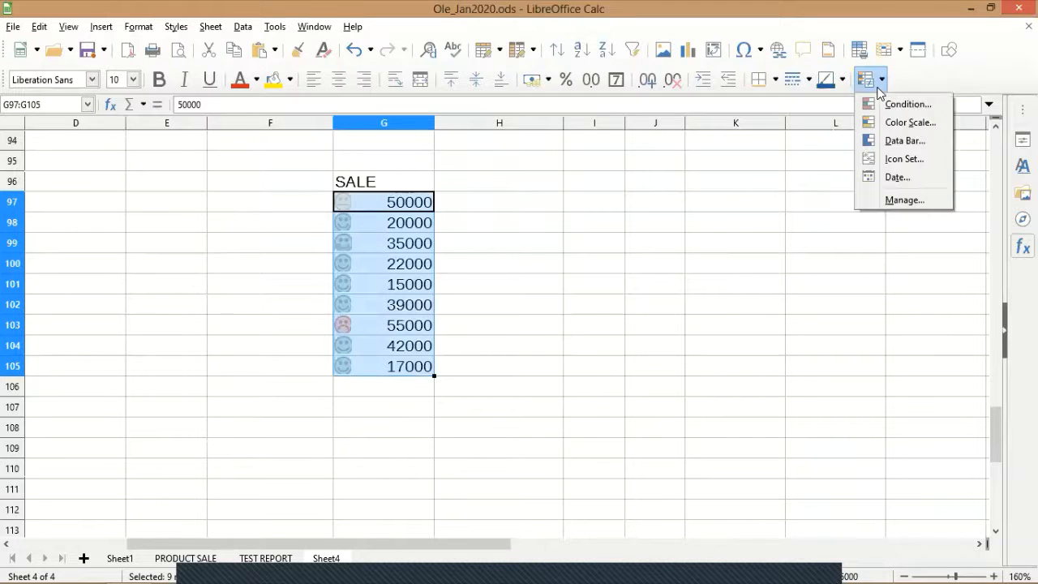
left_click(735, 242)
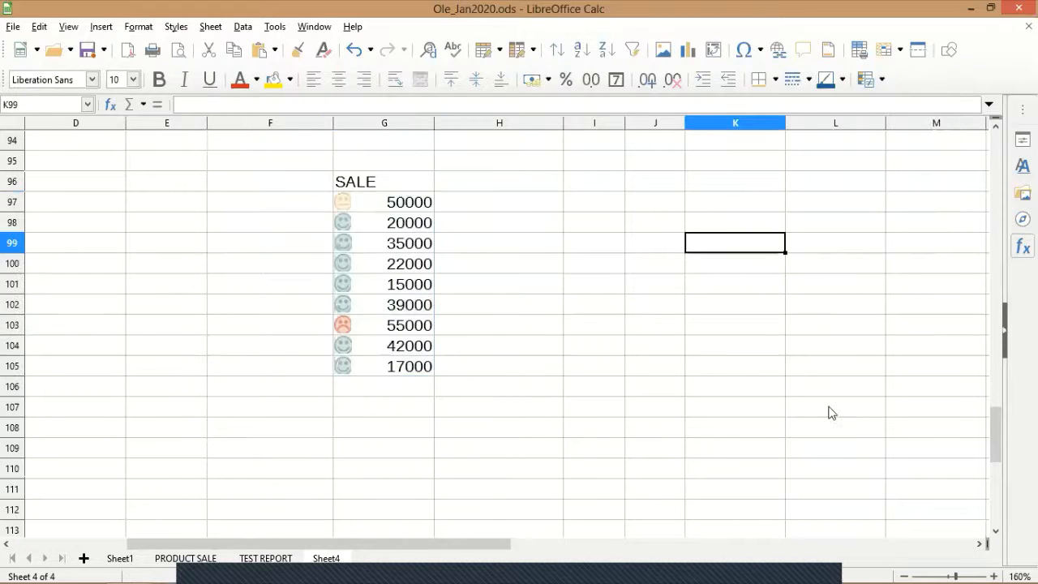
- Enter the date 01/01/2020 in the empty cell G118 below the SALE tables
scroll(756, 429, "up", 10)
scroll(755, 427, "down", 5)
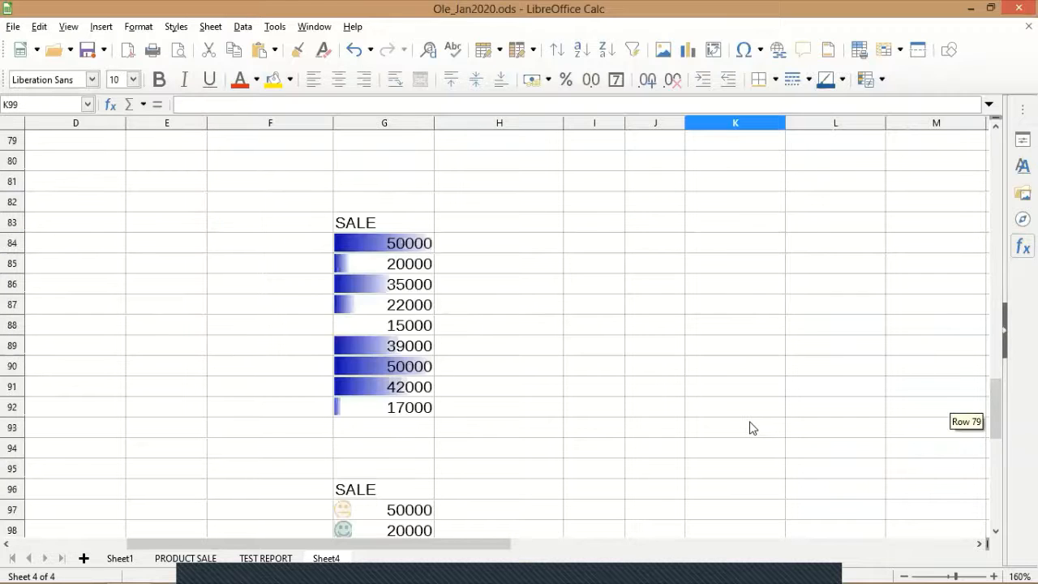
scroll(755, 419, "down", 3)
scroll(489, 292, "down", 9)
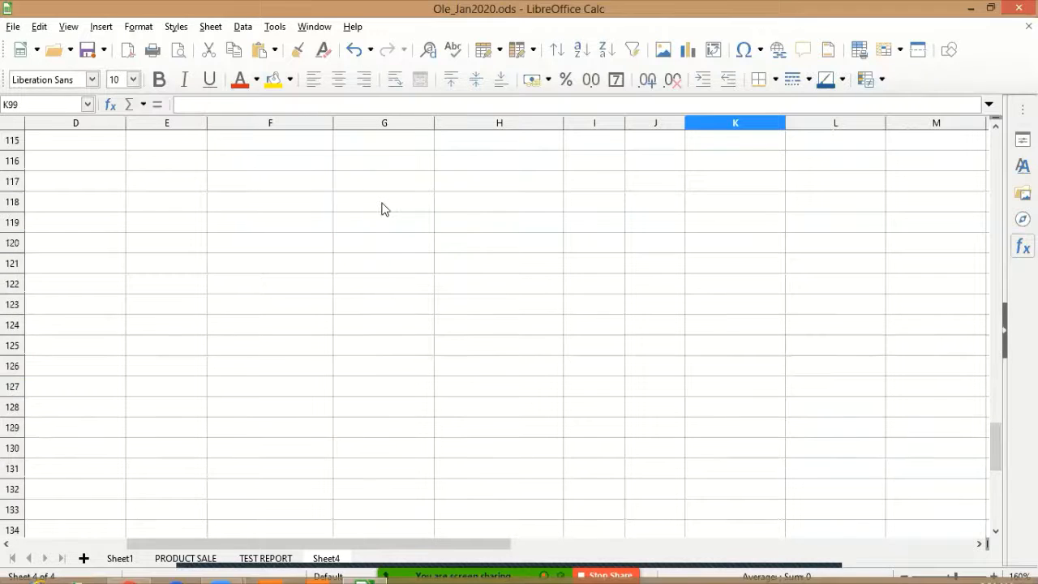
left_click(384, 203)
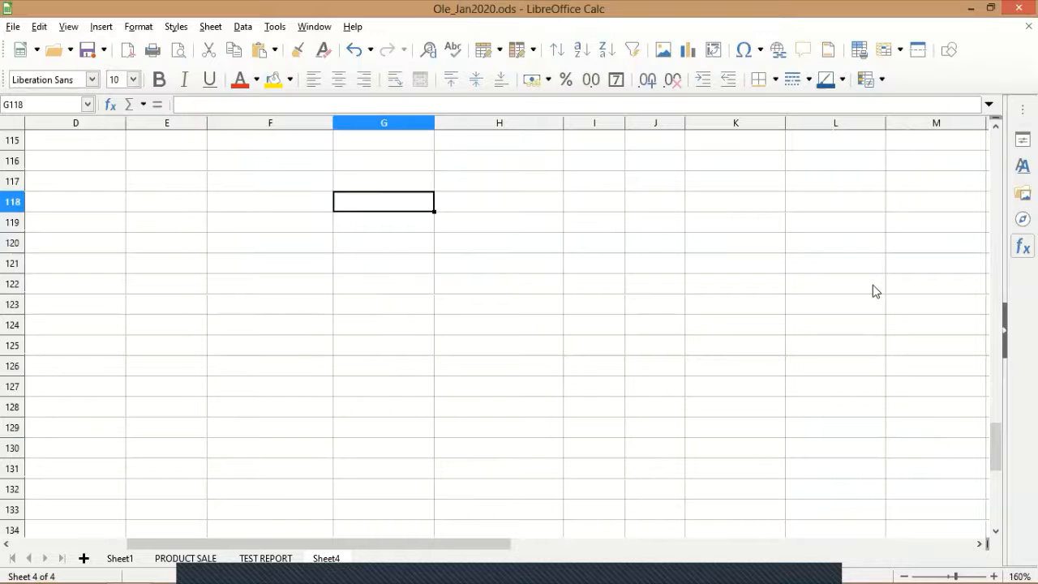
type("01/012020")
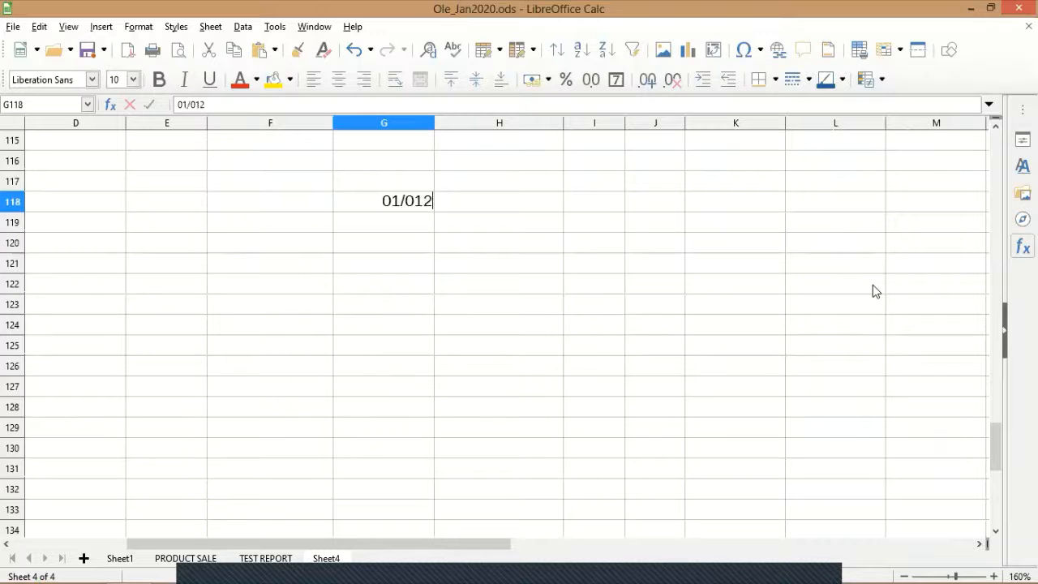
key("Return")
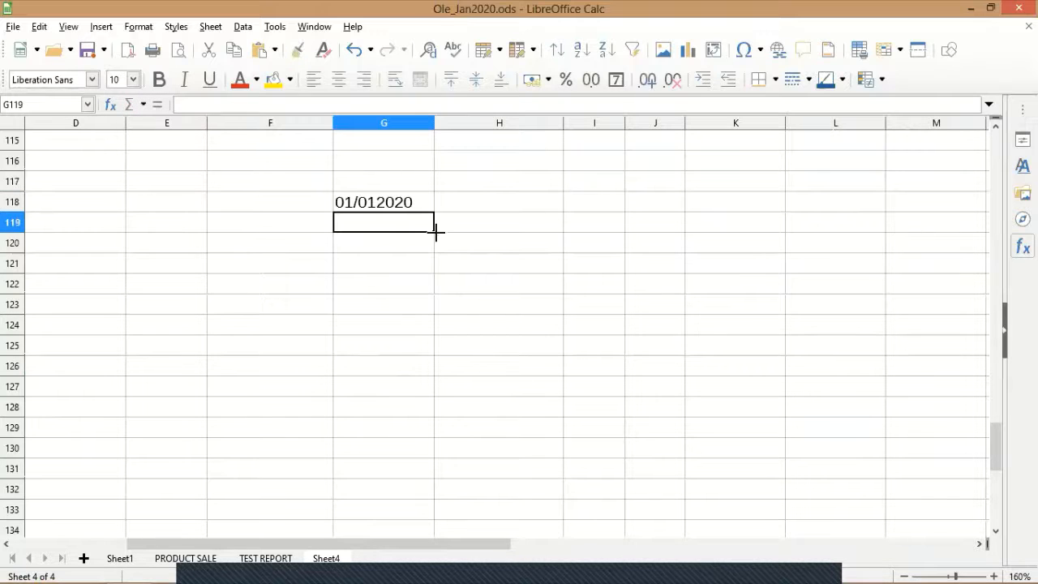
double_click(387, 201)
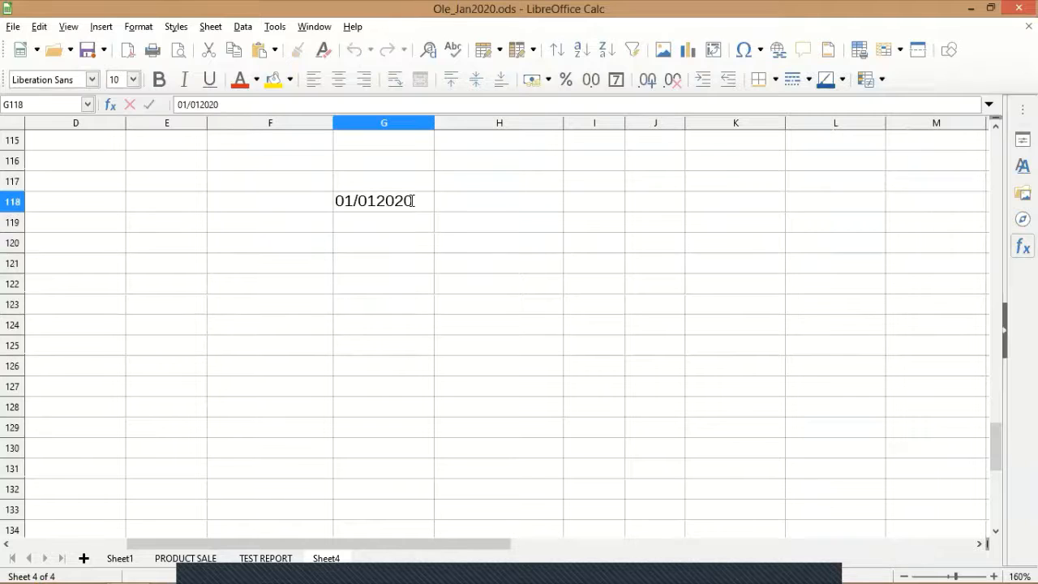
type("/")
key("Return")
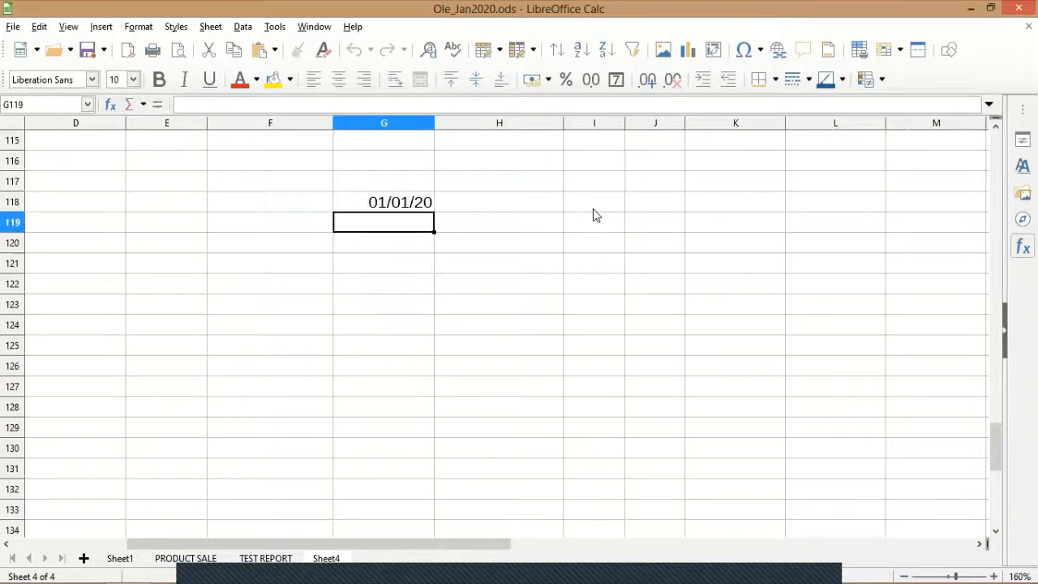
- Replace the date in cell G118 with 01/05/20
left_click(396, 206)
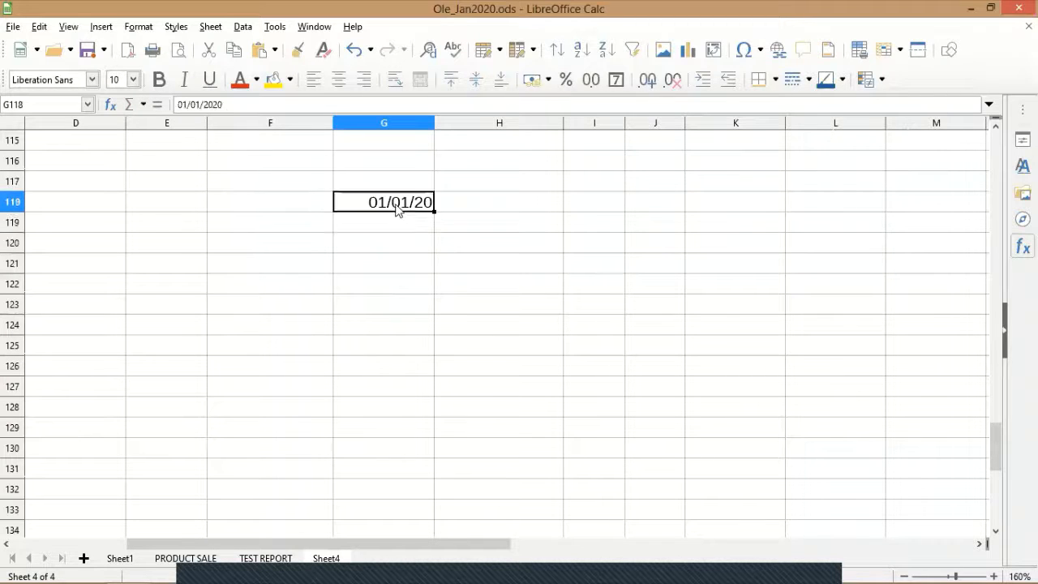
type("01/")
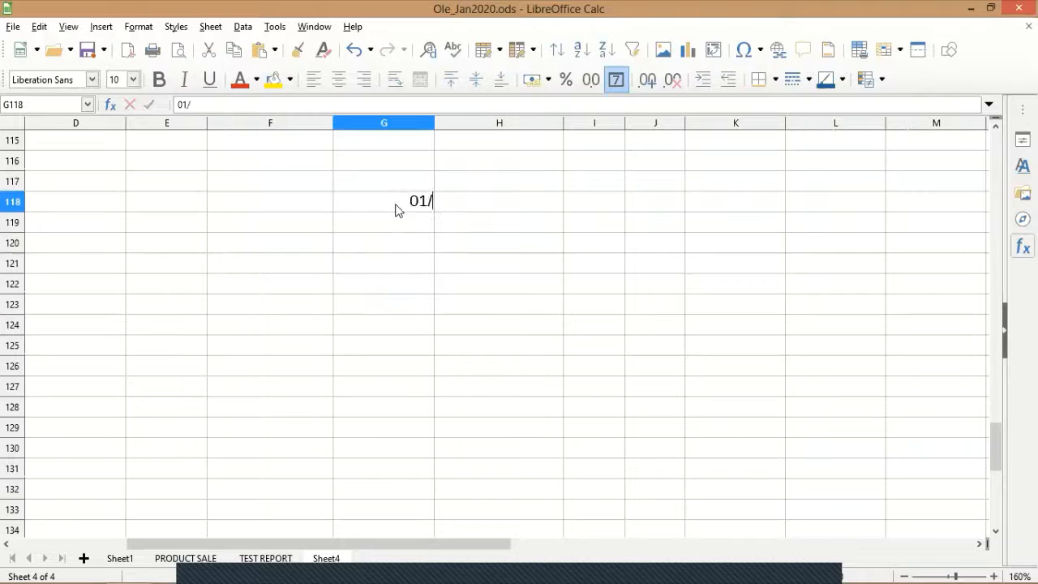
type("05")
type("202")
key("BackSpace")
key("BackSpace")
key("BackSpace")
type("/20")
key("Return")
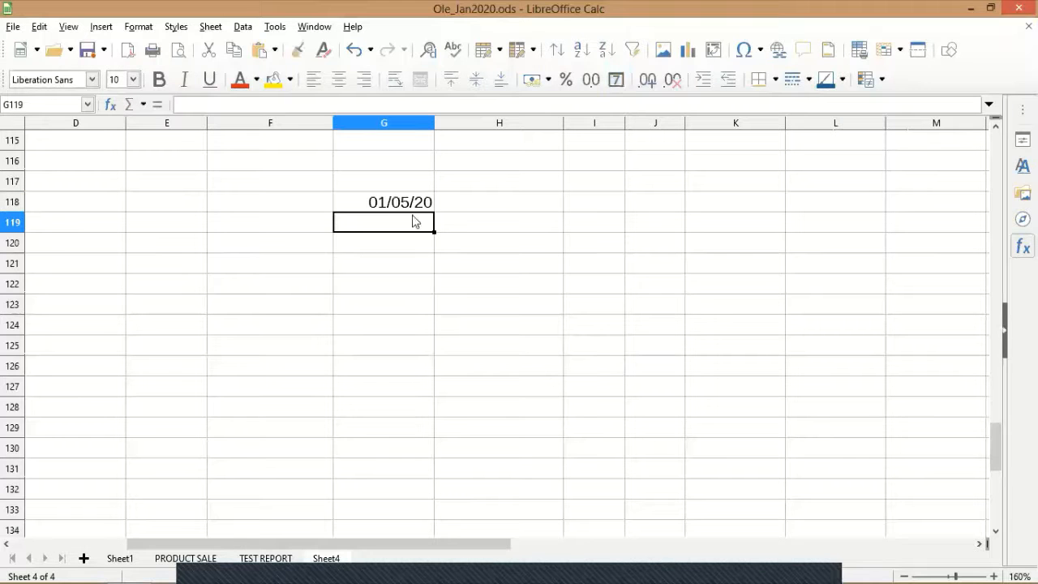
- Fill the daily date series from cell G118 down to G144
left_click(422, 203)
left_click_drag(434, 212, 431, 457)
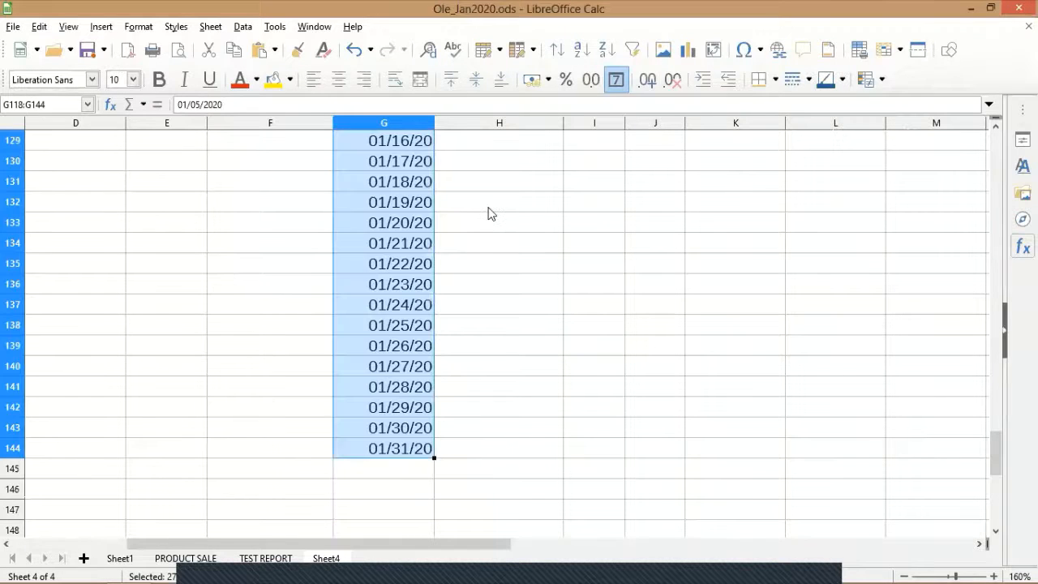
scroll(488, 215, "up", 3)
scroll(488, 215, "up", 1)
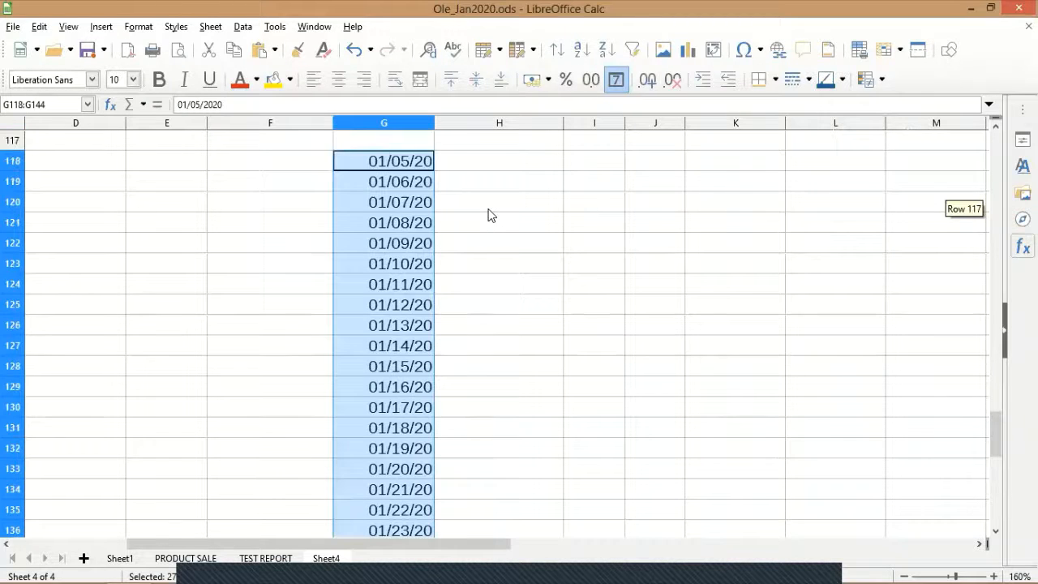
scroll(488, 215, "down", 1)
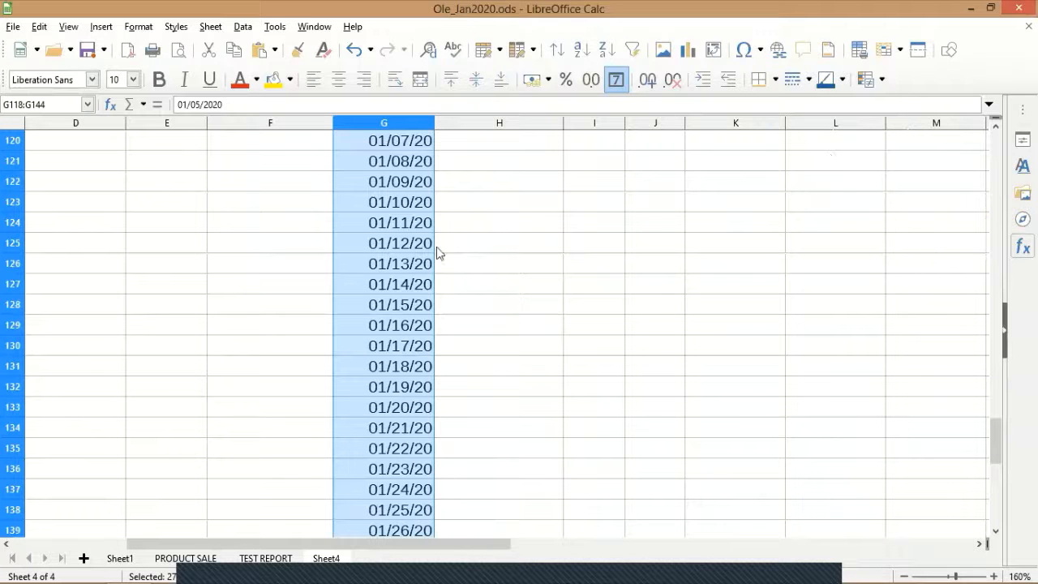
scroll(374, 172, "up", 1)
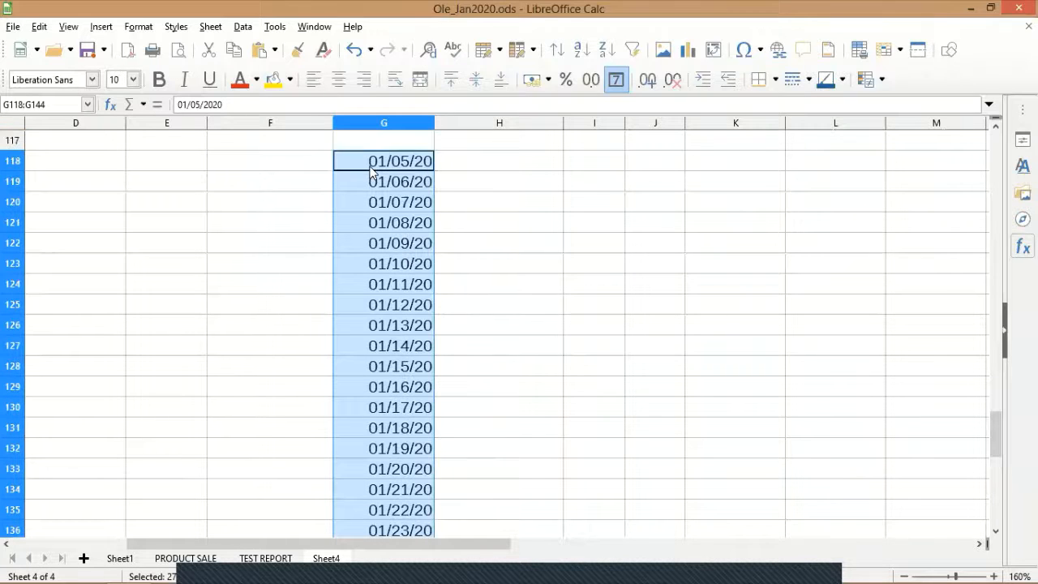
- Edit the date in cell G118 to 05/01/2020, swapping the month and day
key("F2")
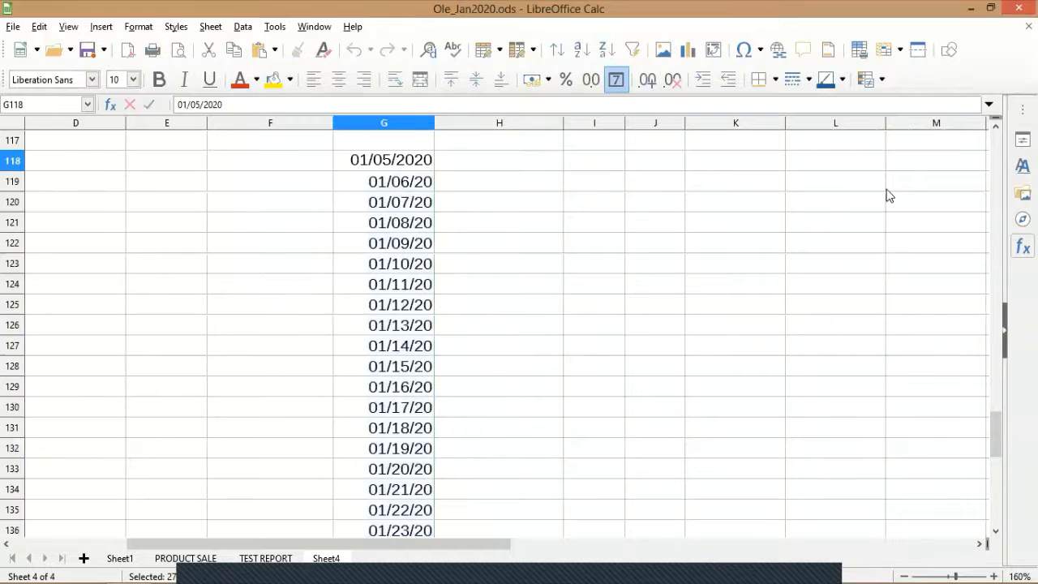
key("Left")
key("Left")
key("Left")
key("Left")
key("Left")
key("Left")
key("Left")
key("BackSpace")
key("BackSpace")
key("BackSpace")
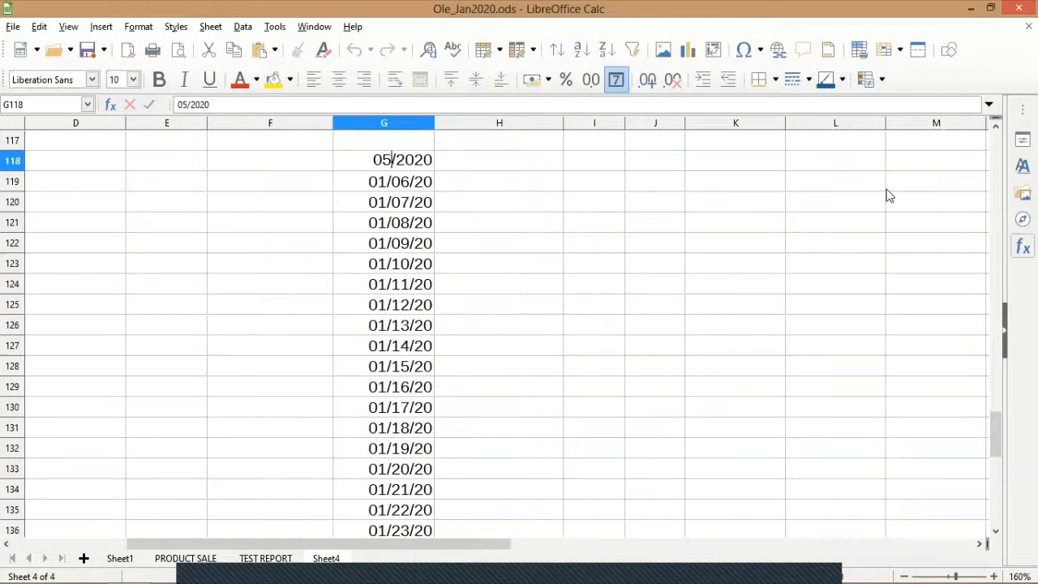
type("/0")
type("1")
key("Return")
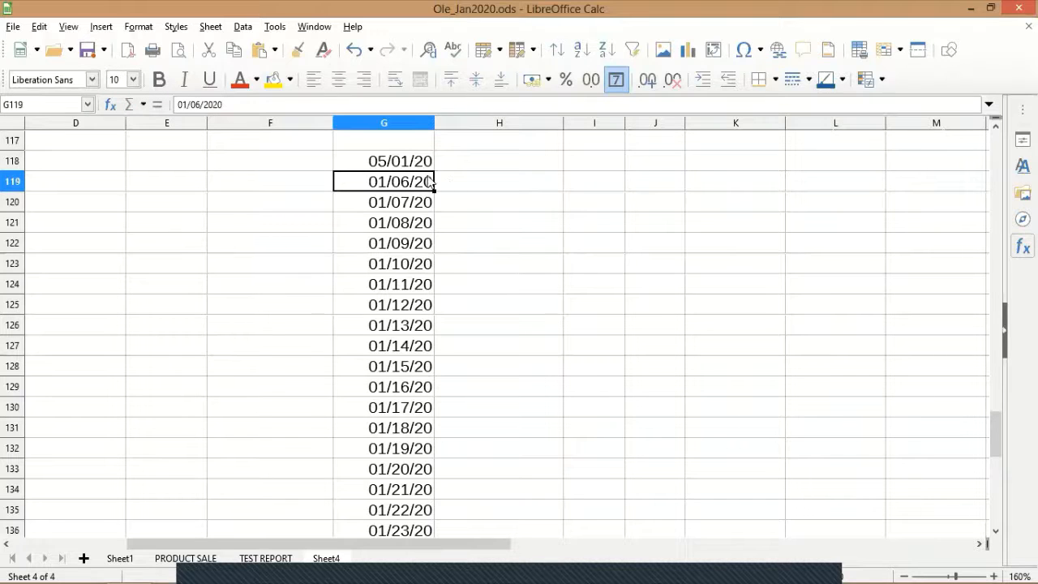
- Fill the daily date series starting 05/01/20 from cell G118 down to G148
key("Up")
left_click_drag(434, 171, 393, 508)
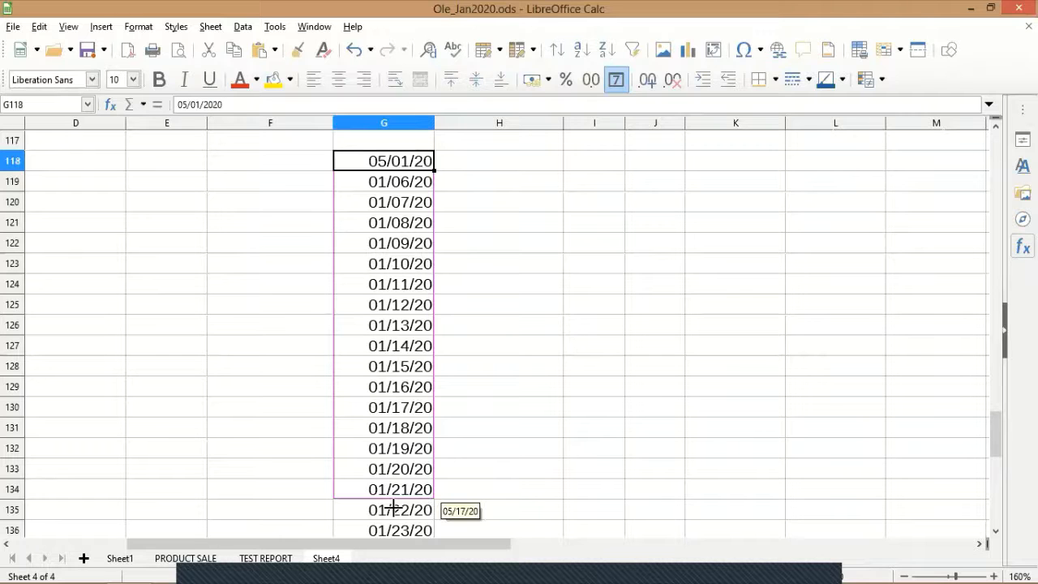
left_click_drag(393, 508, 636, 434)
- Add a Date conditional formatting rule to G118:G148 that matches dates in the last 7 days
scroll(636, 434, "up", 5)
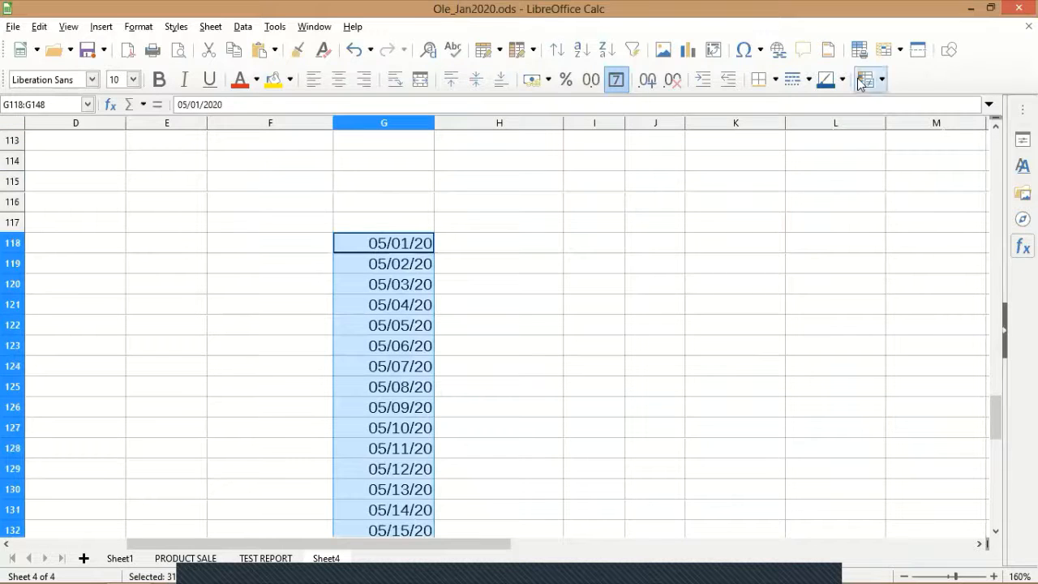
left_click(916, 178)
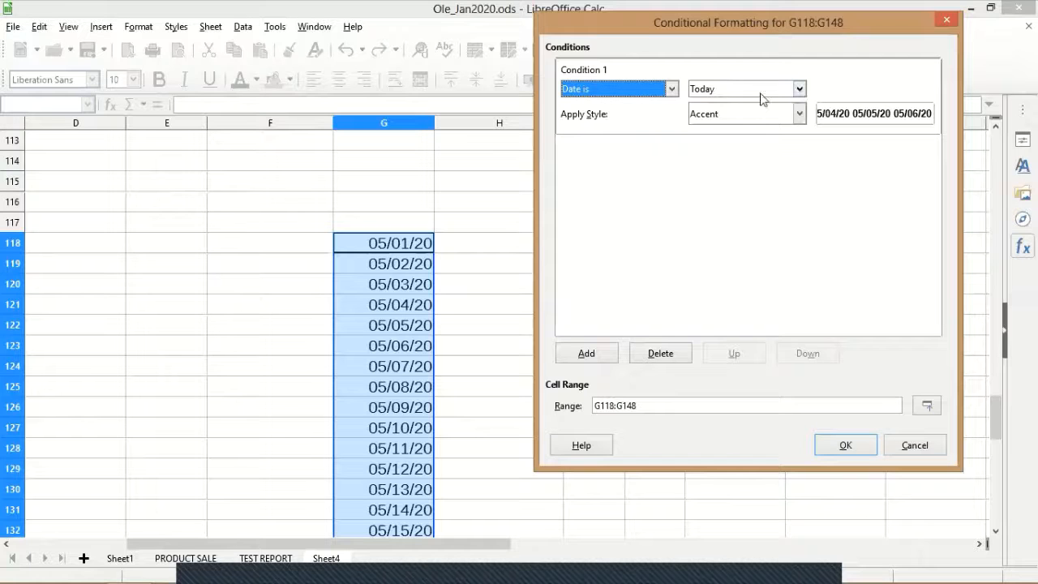
left_click(692, 94)
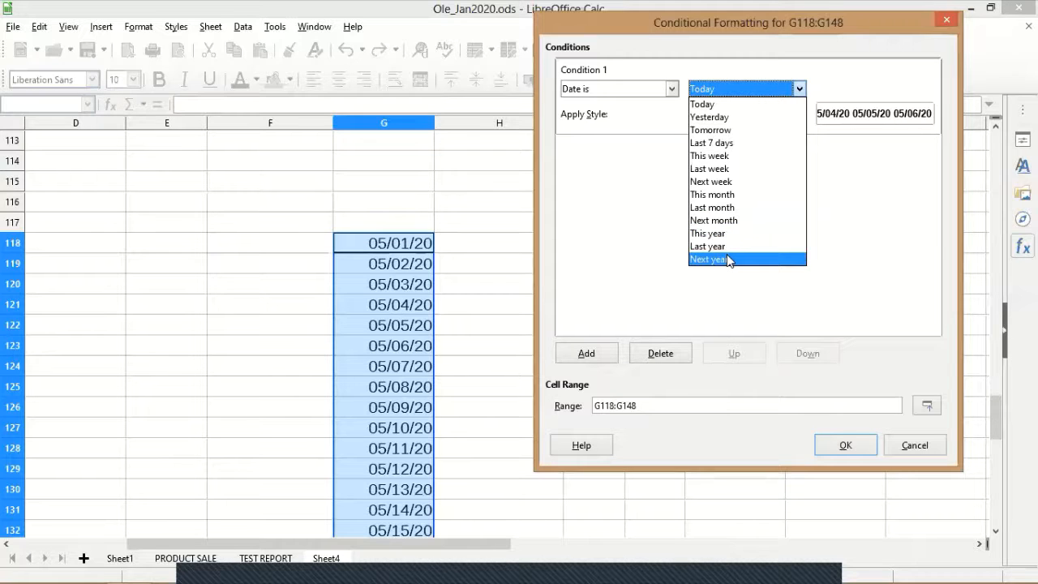
left_click(728, 143)
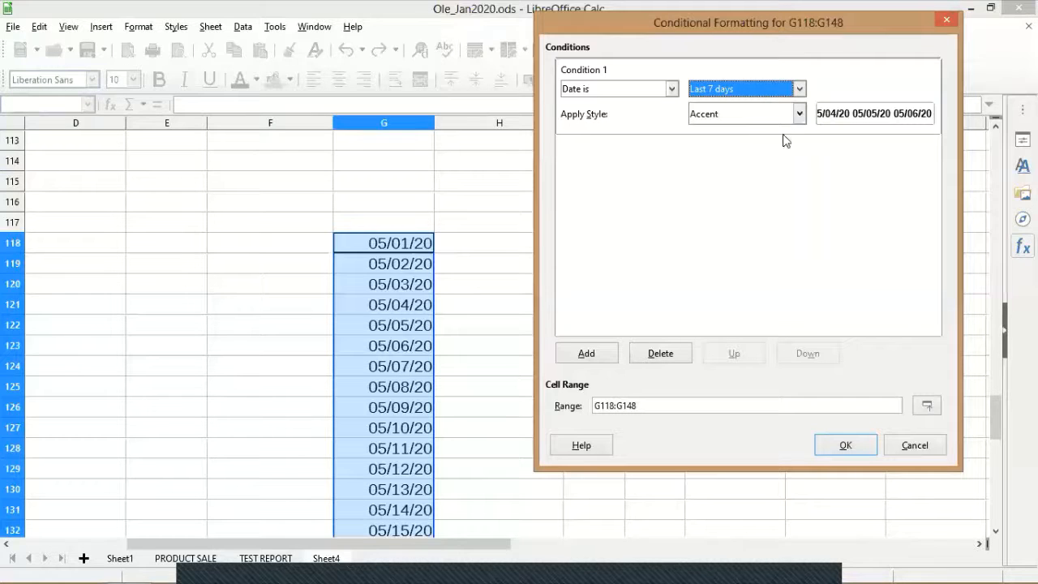
- Try the Accent 2, Bad, Error, Heading 2 and Untitled5 styles for the date rule
left_click(800, 114)
left_click(709, 159)
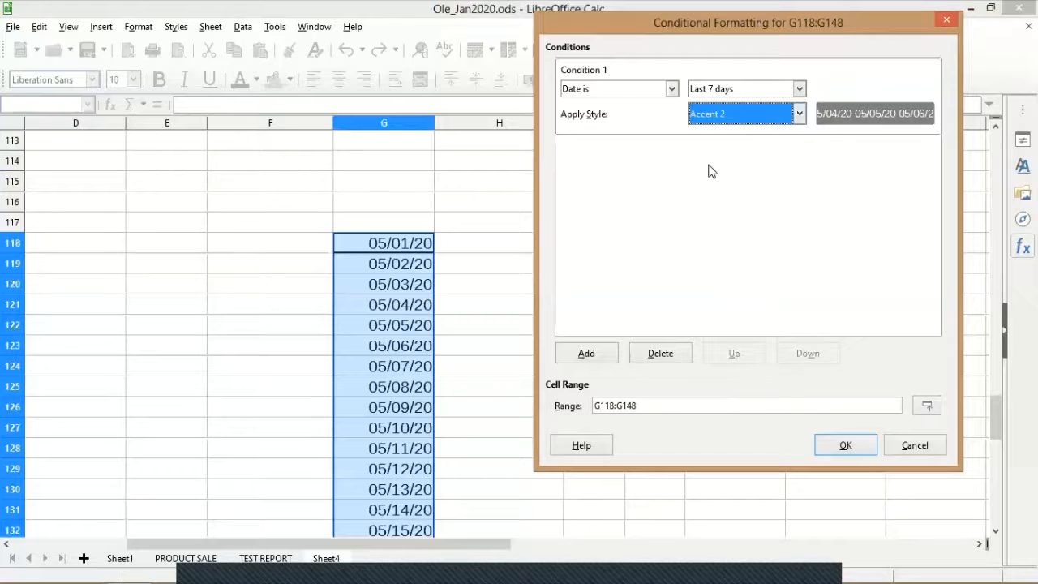
left_click(800, 113)
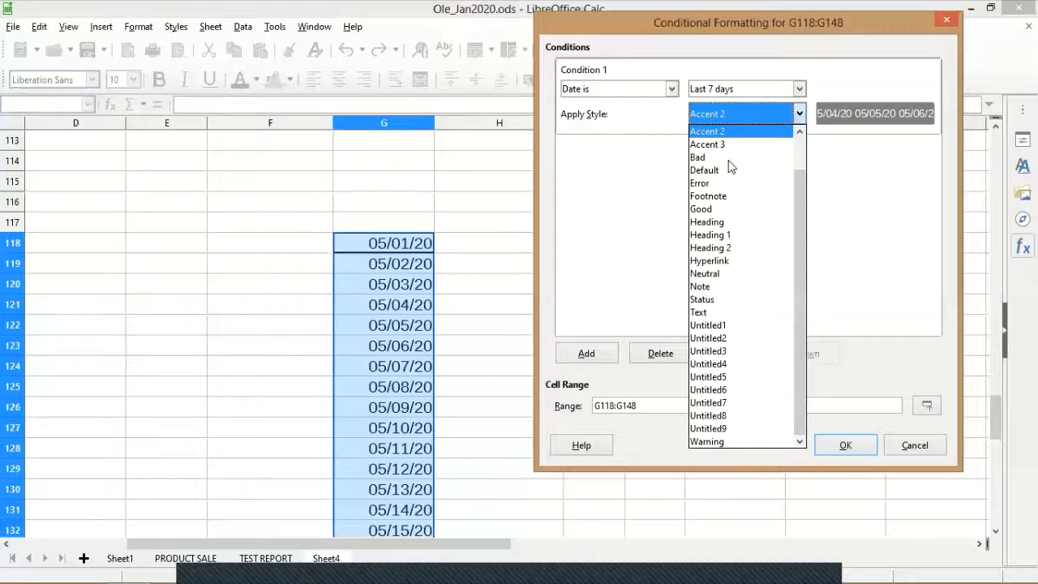
left_click(717, 150)
key("alt+Down")
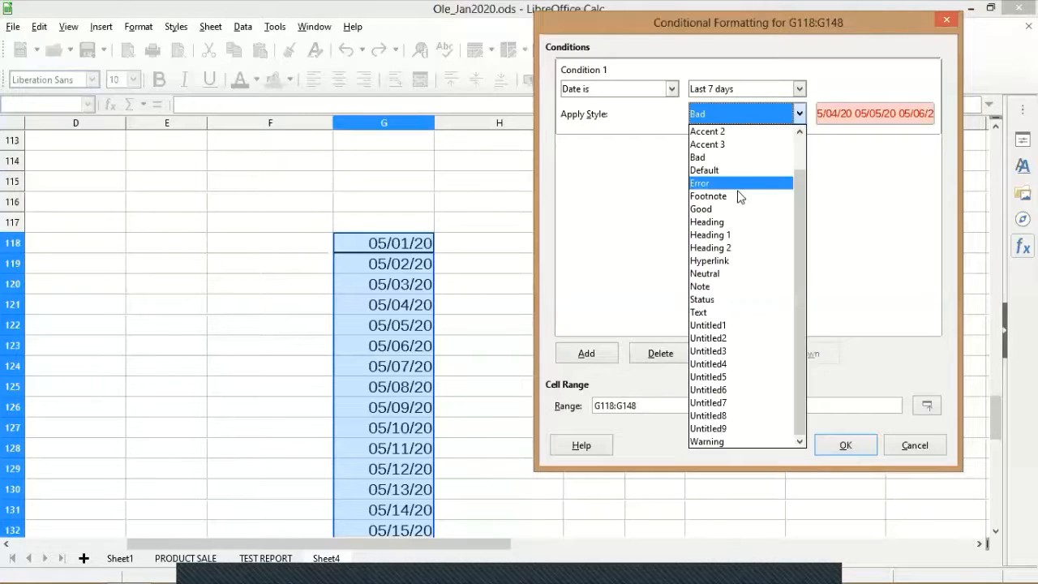
left_click(712, 180)
key("alt+Down")
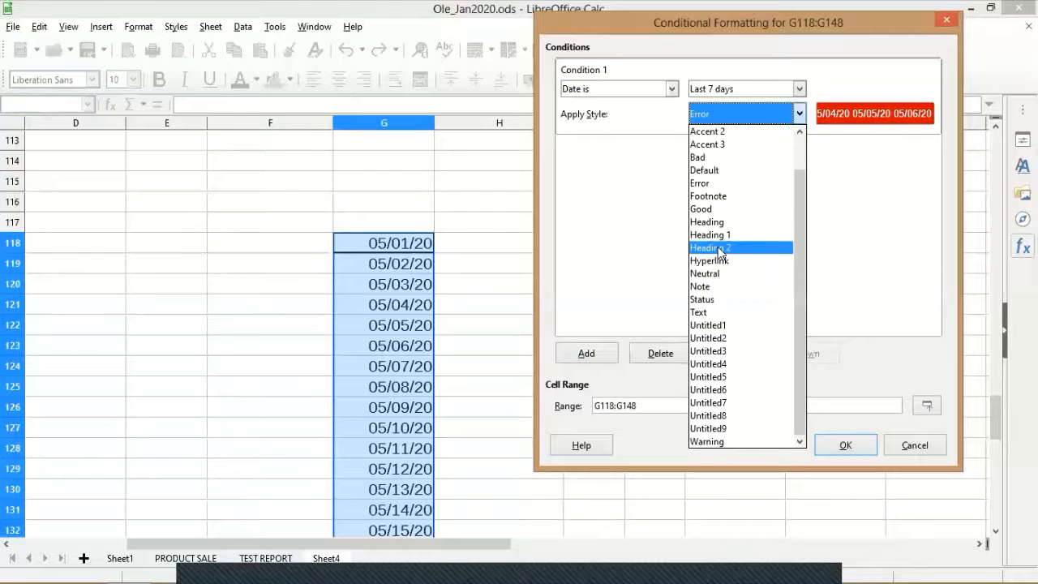
left_click(735, 243)
key("alt+Down")
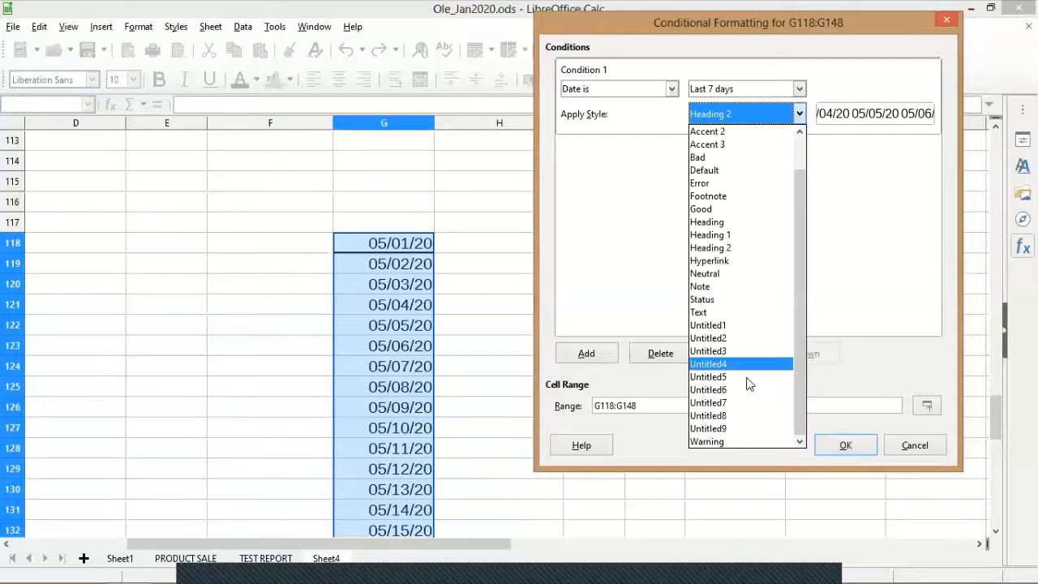
left_click(749, 372)
key("alt+Down")
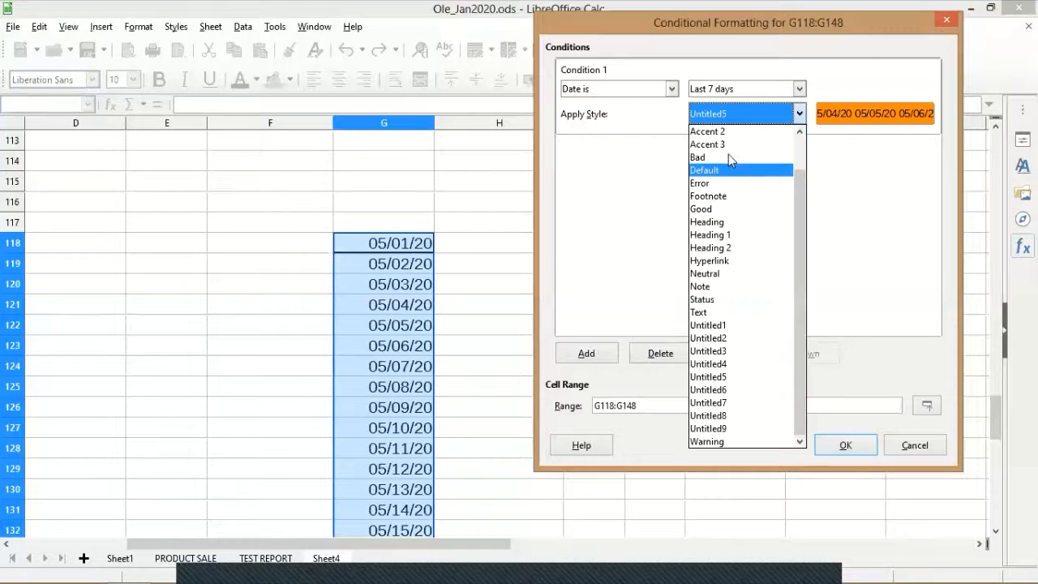
- Set the date rule's style to Accent 2, apply it and check the highlighted dates
left_click(719, 171)
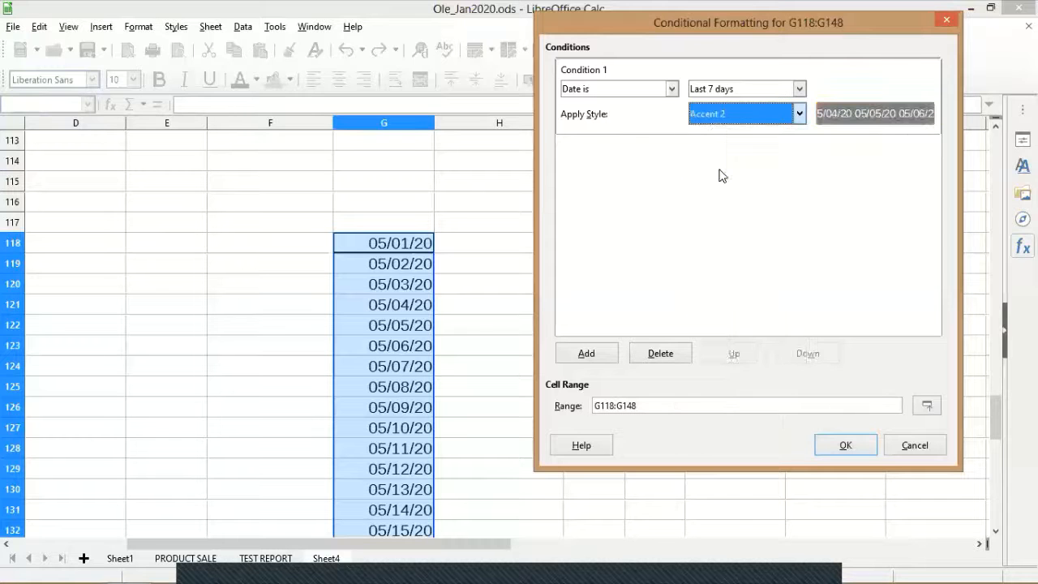
left_click(856, 448)
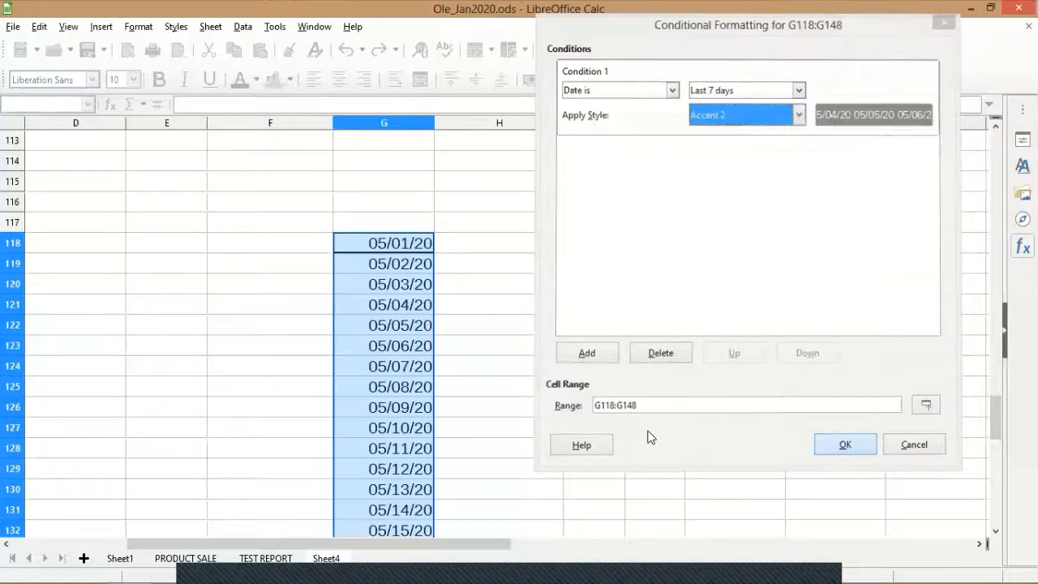
scroll(649, 438, "down", 2)
scroll(649, 437, "down", 2)
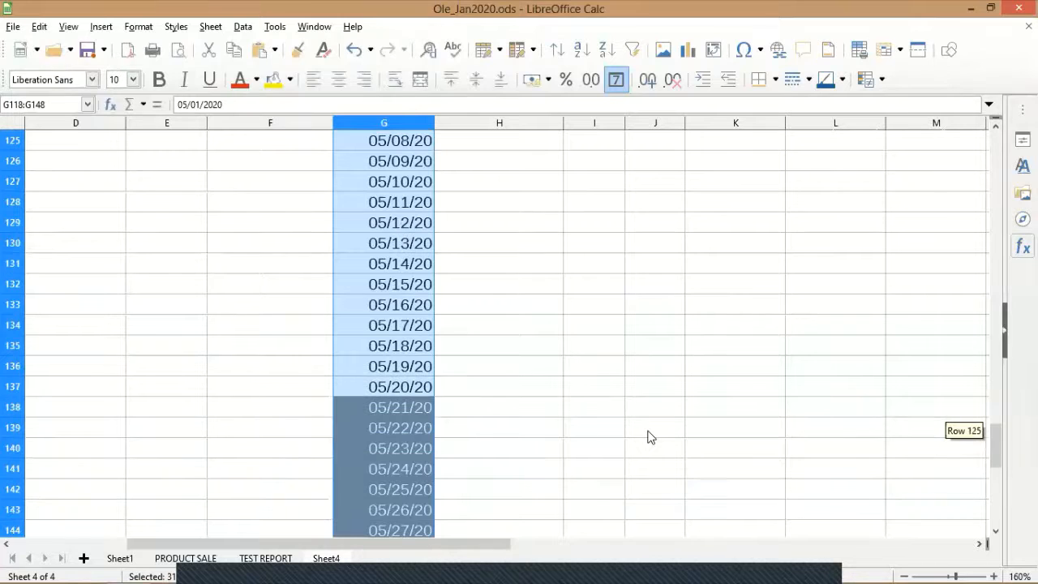
scroll(398, 456, "down", 1)
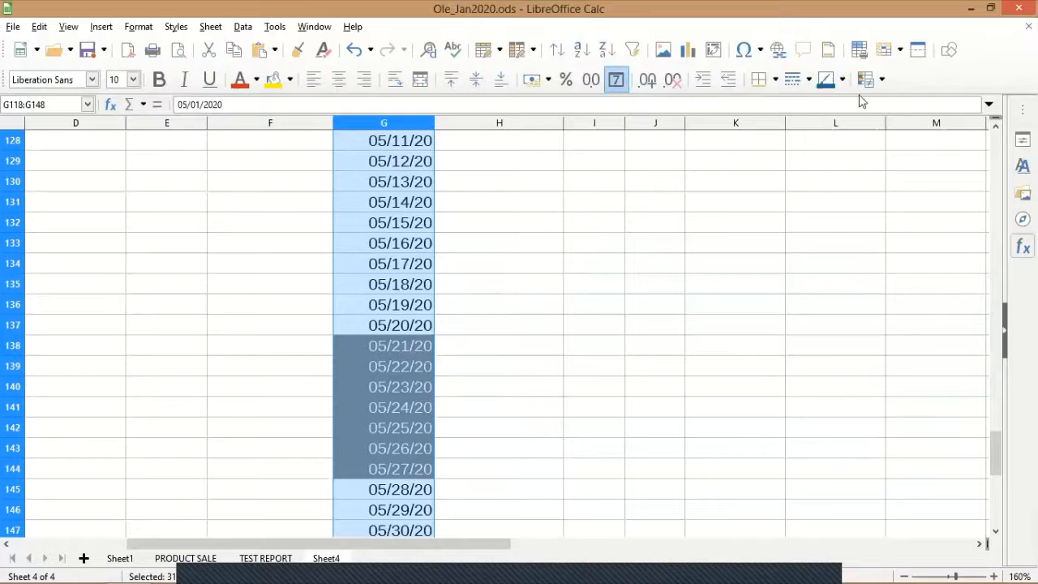
- Change the date rule on G118:G148 to This week, apply it and deselect the range to check the highlighting
left_click(877, 84)
left_click(897, 176)
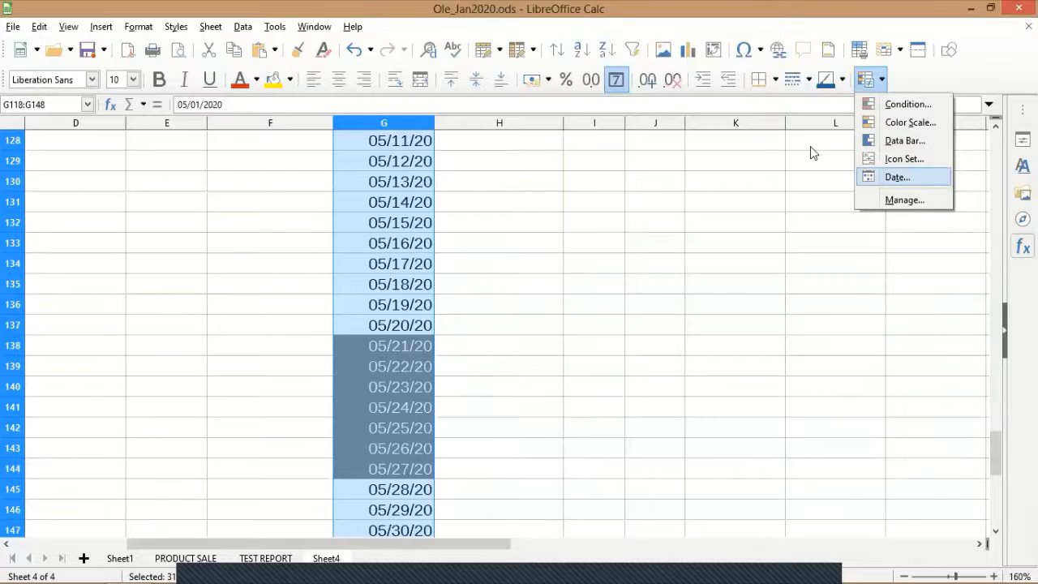
left_click(797, 87)
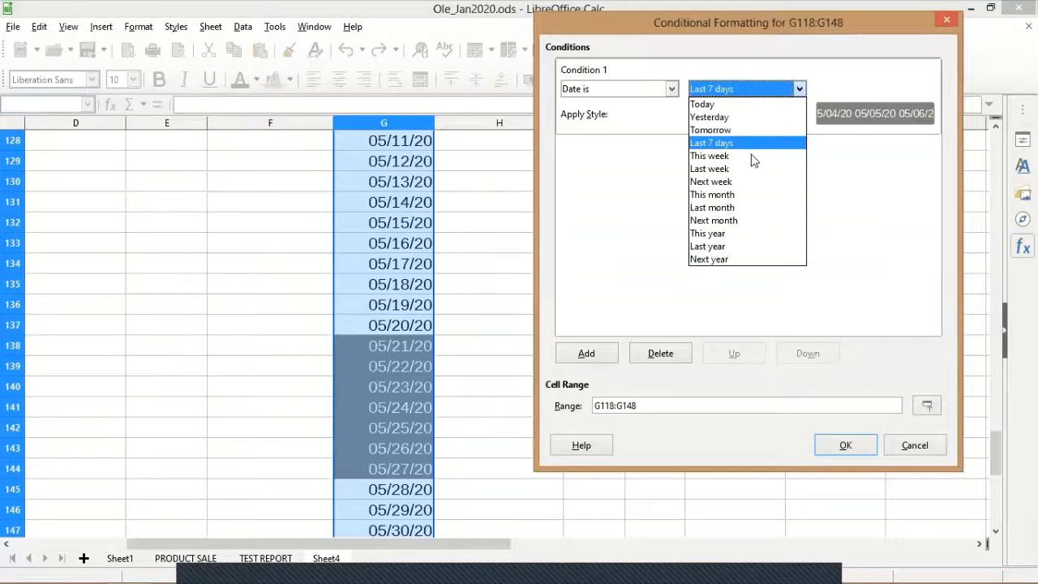
left_click(750, 156)
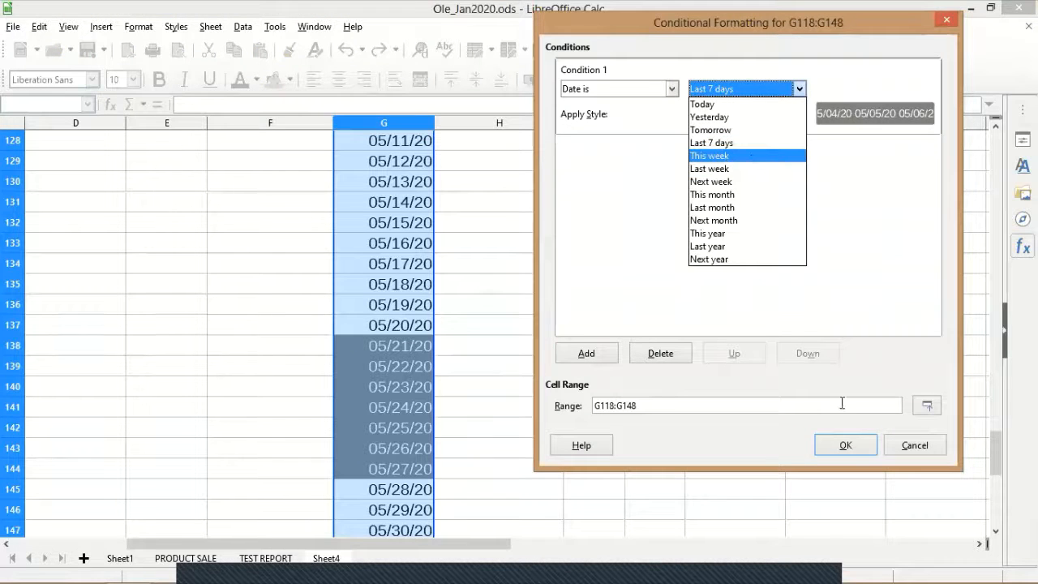
left_click(850, 452)
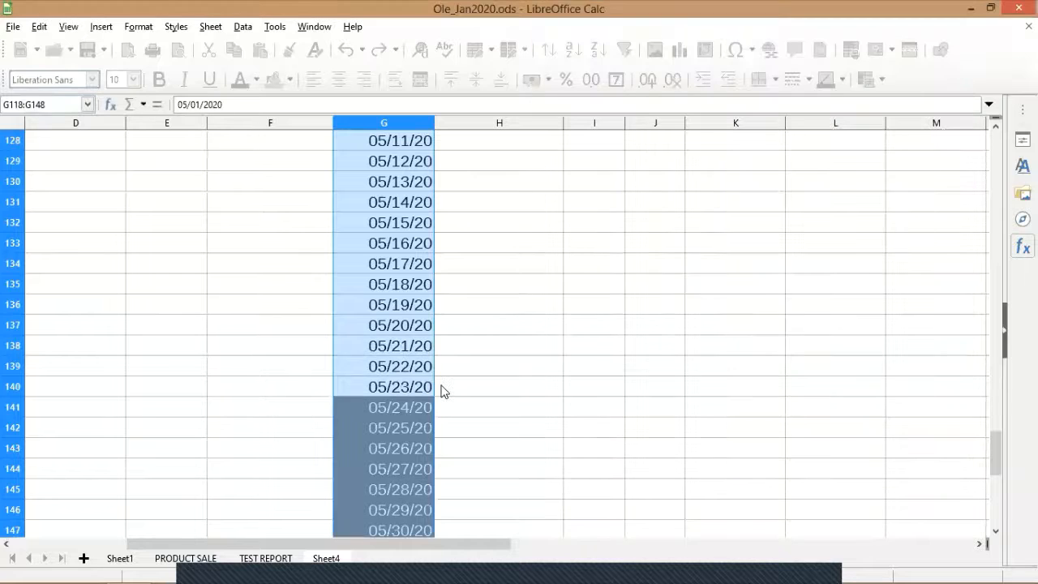
scroll(433, 406, "down", 2)
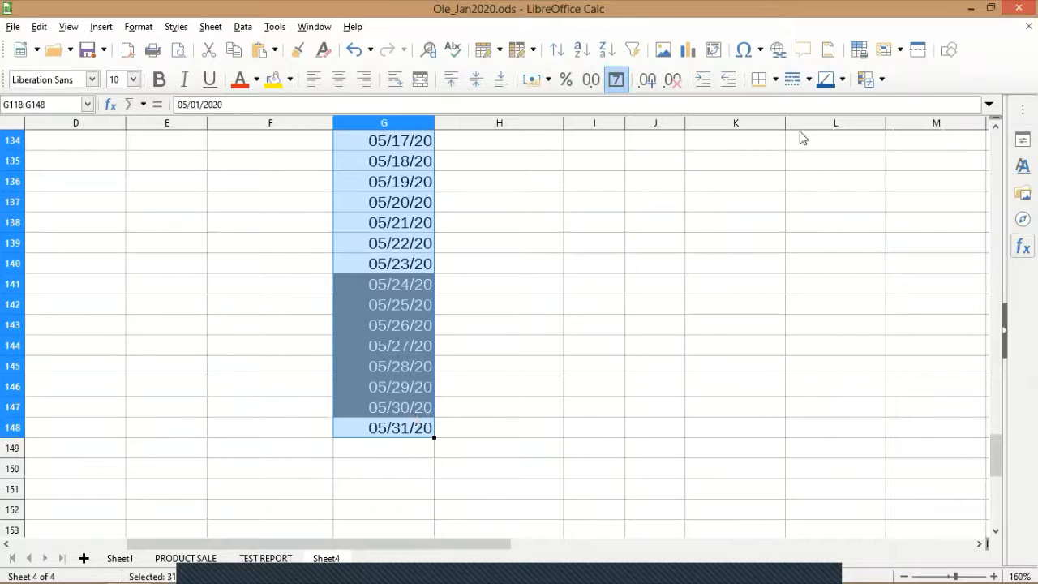
left_click(535, 316)
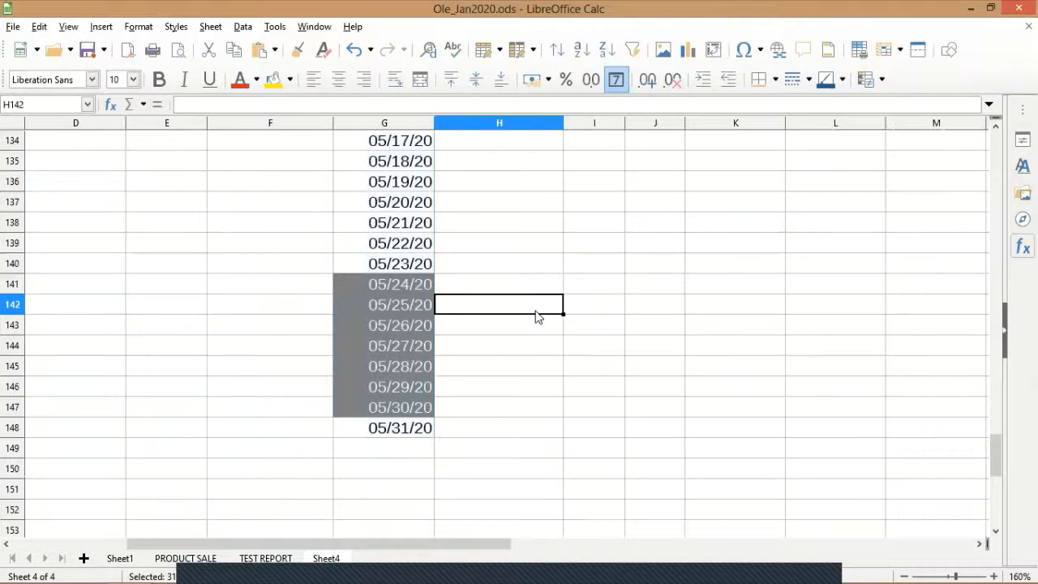
scroll(536, 317, "up", 6)
scroll(535, 316, "up", 2)
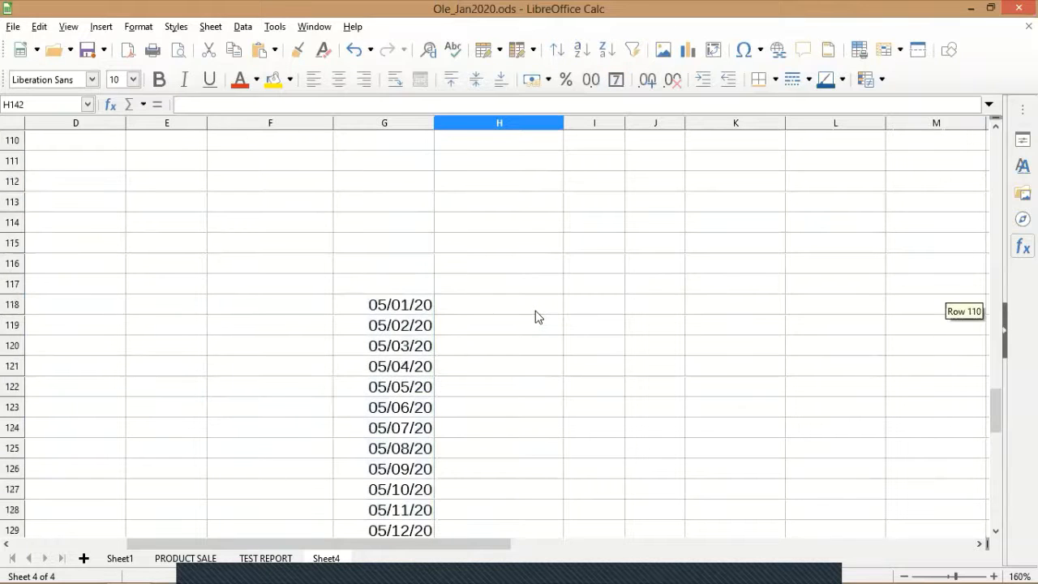
left_click(874, 81)
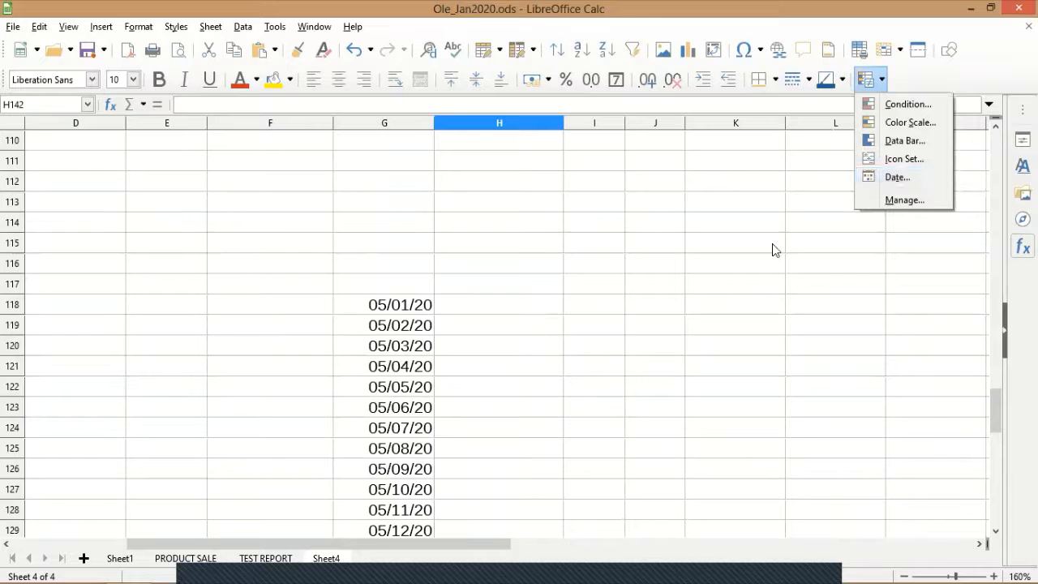
left_click(658, 331)
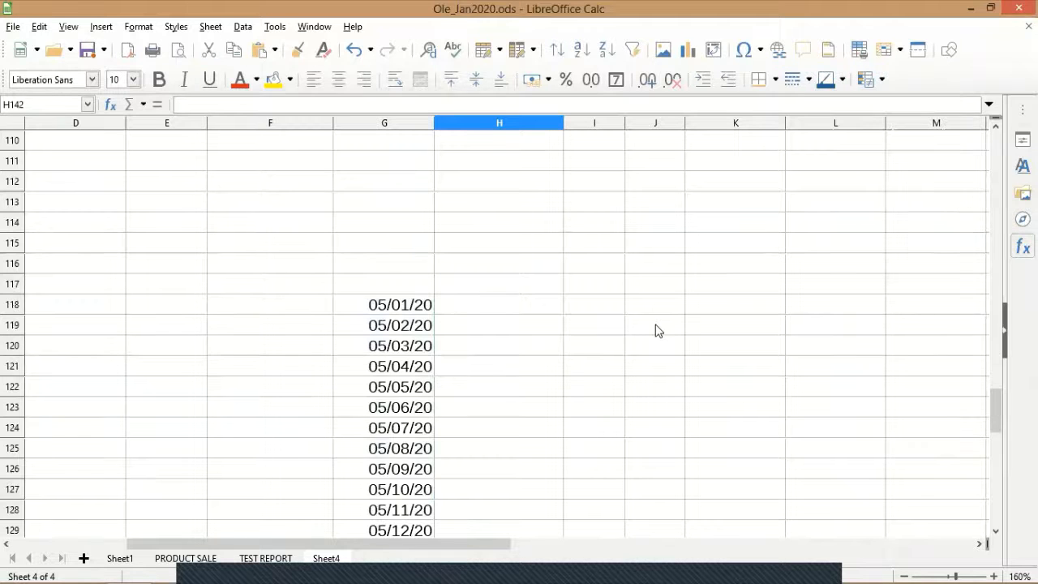
- Select the student names in the NAME column of the school marks table, cells C3 to C62
scroll(658, 331, "up", 9)
scroll(657, 331, "up", 14)
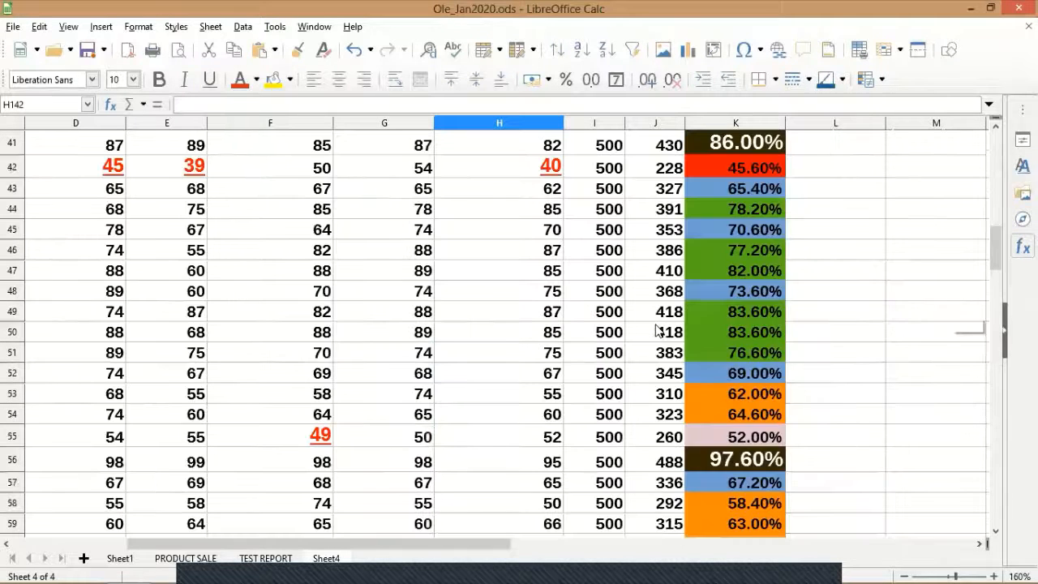
scroll(657, 331, "up", 1)
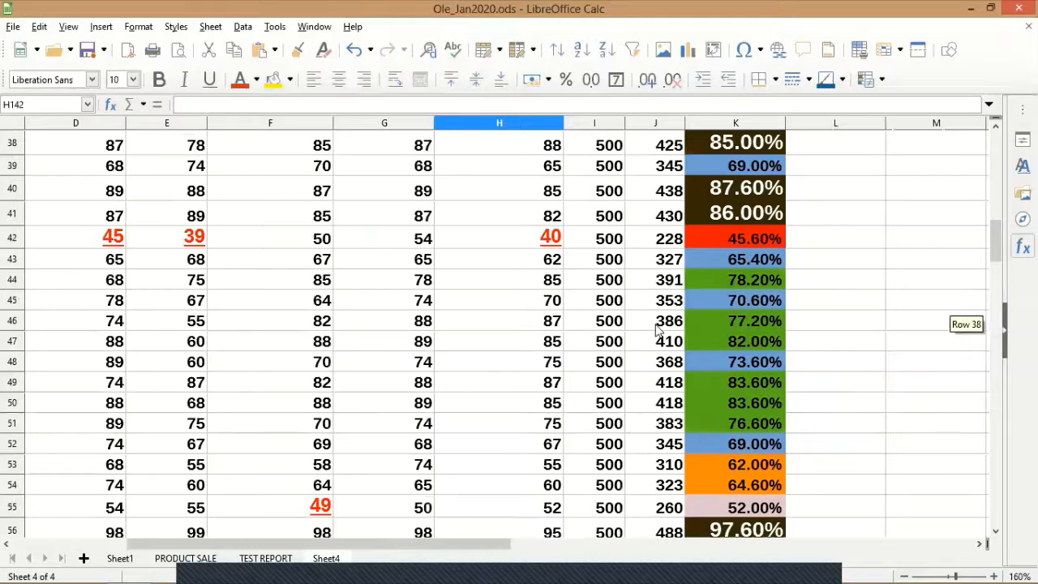
scroll(478, 406, "up", 8)
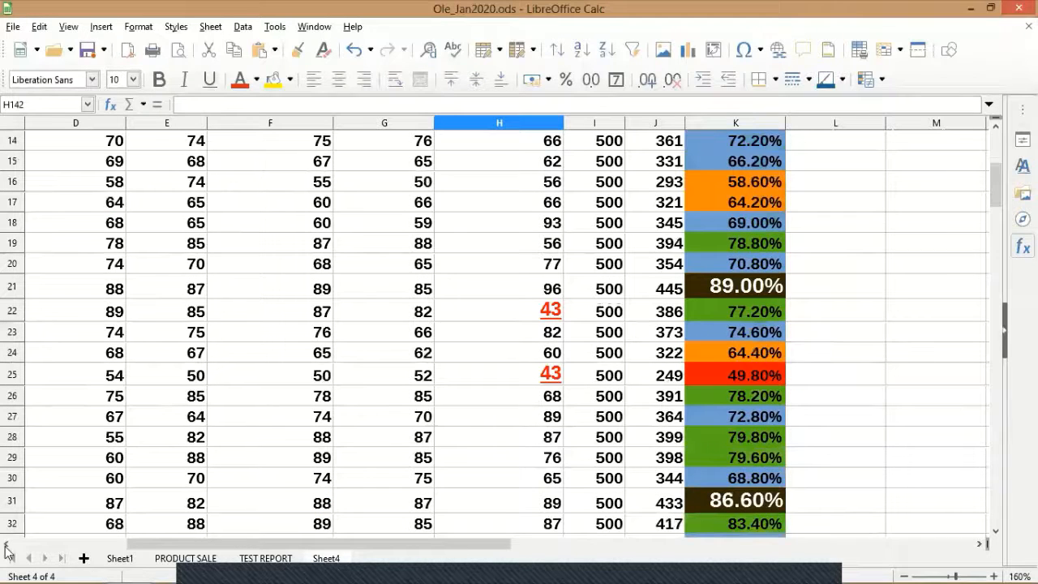
left_click(6, 545)
left_click(6, 545)
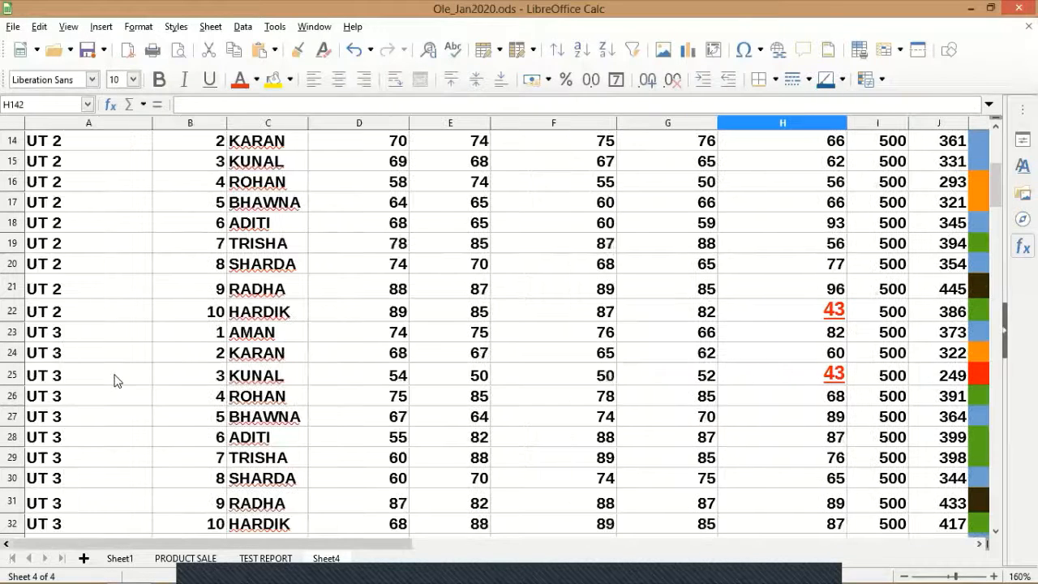
scroll(121, 378, "up", 5)
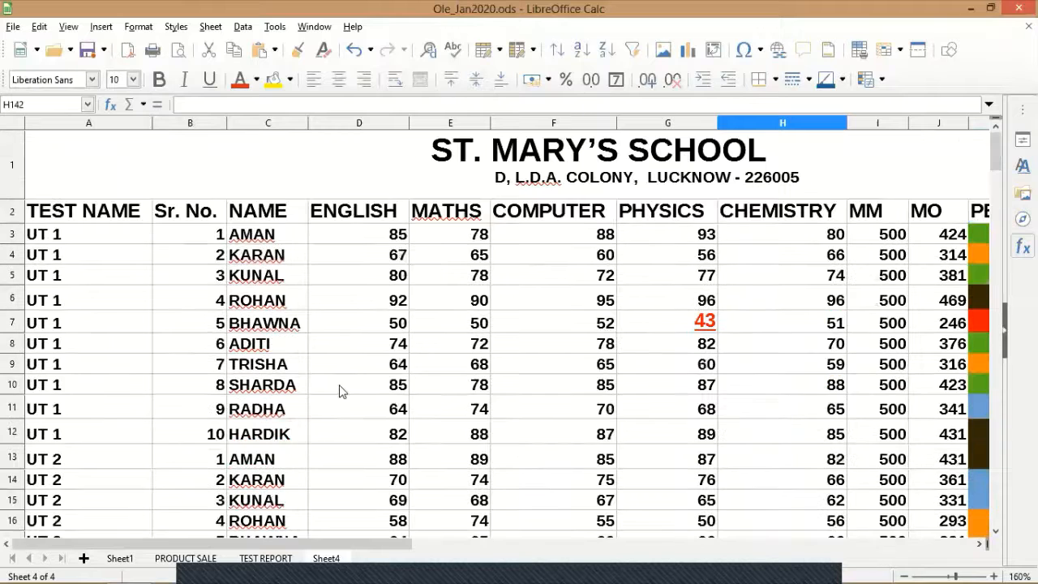
left_click(274, 240)
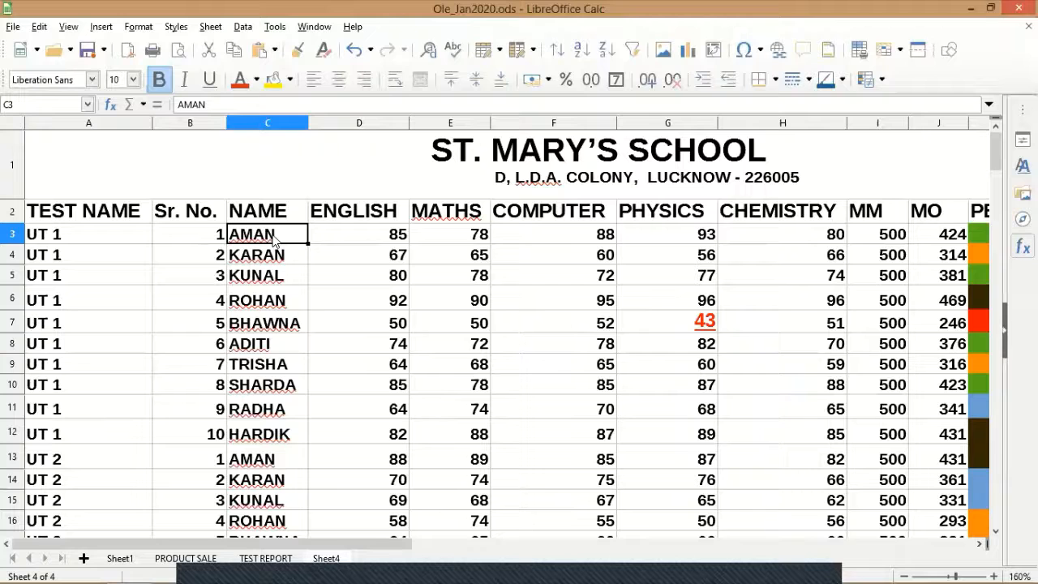
left_click_drag(275, 238, 268, 435)
left_click_drag(274, 560, 275, 375)
scroll(276, 388, "up", 1)
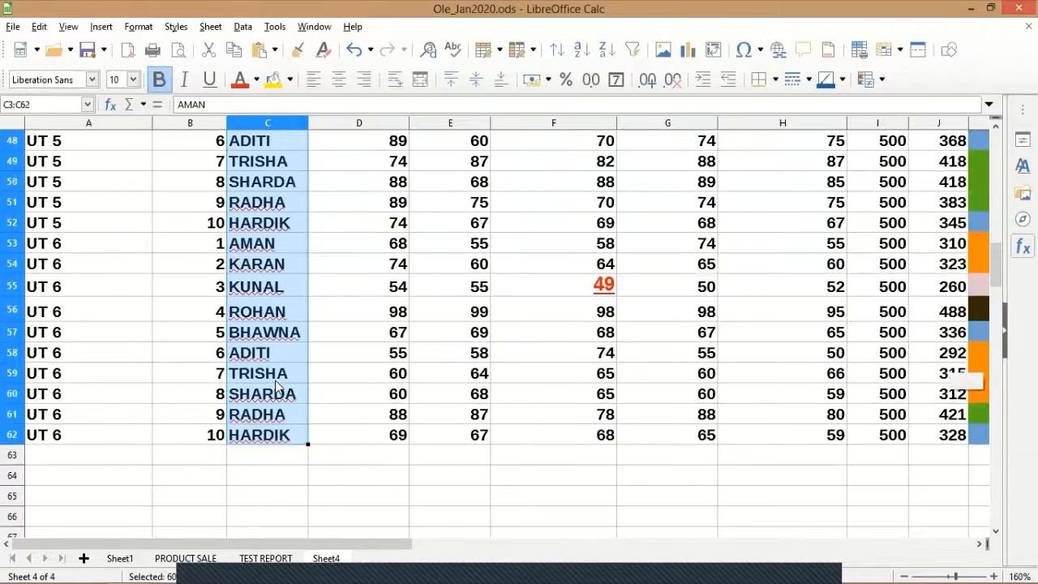
scroll(276, 388, "up", 4)
scroll(272, 393, "up", 3)
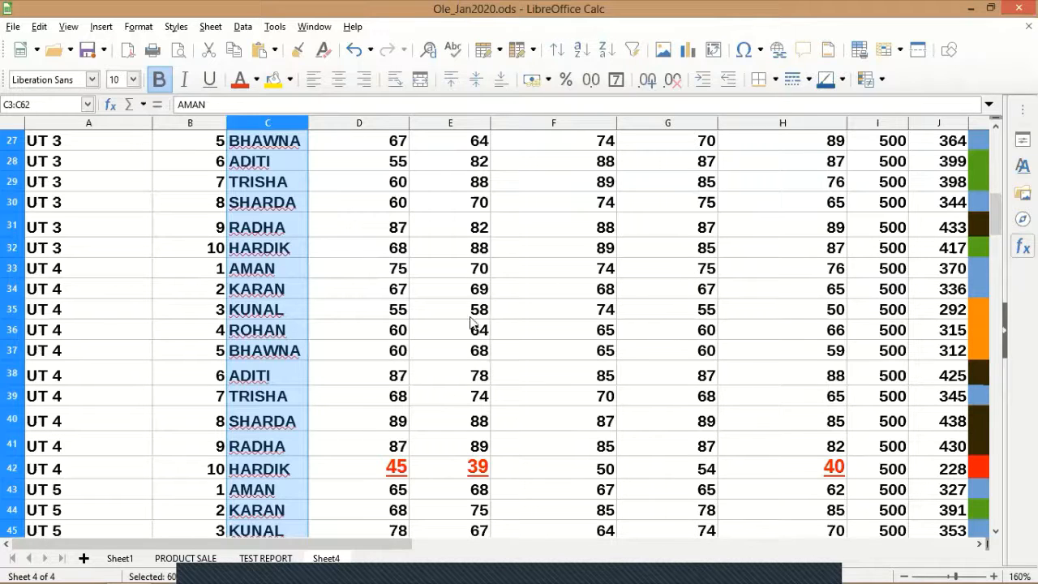
- Add a condition to C3:C62 for cell values equal to the student name in C9, with the Accent 3 style, and apply it
left_click(881, 79)
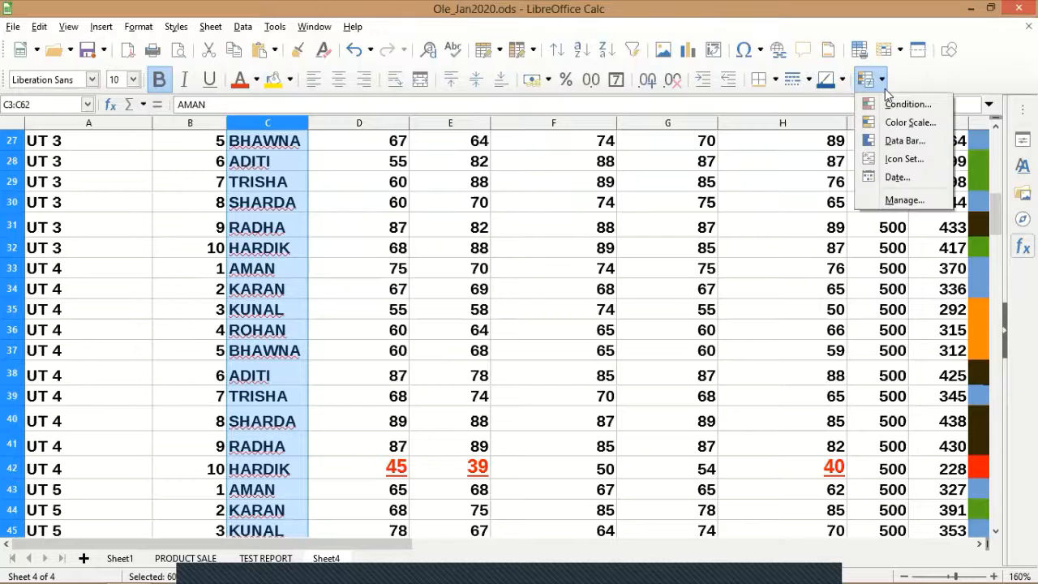
left_click(887, 111)
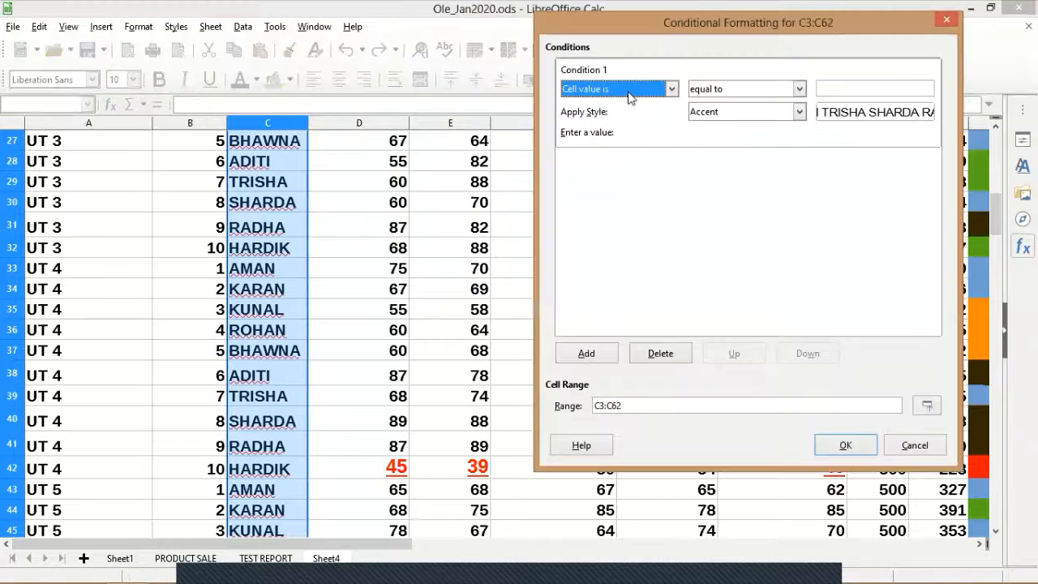
left_click(840, 92)
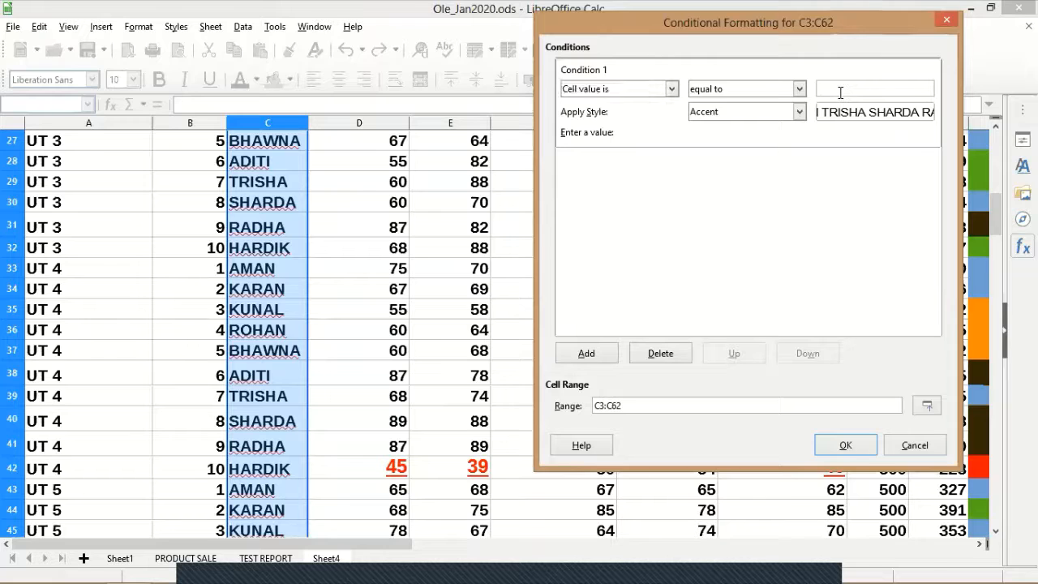
type("tr")
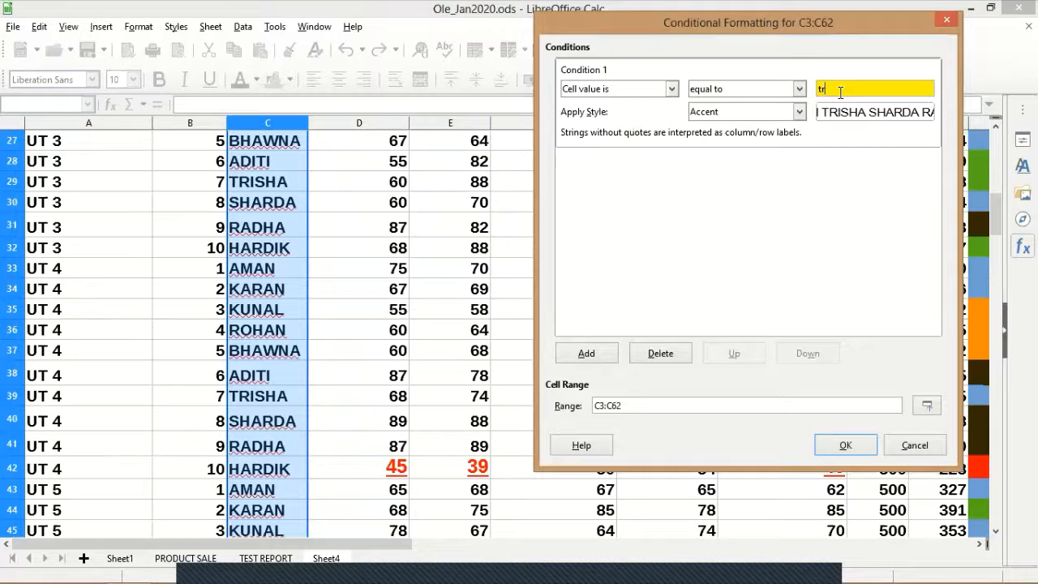
key("BackSpace")
key("BackSpace")
type("TRISHA")
left_click(800, 113)
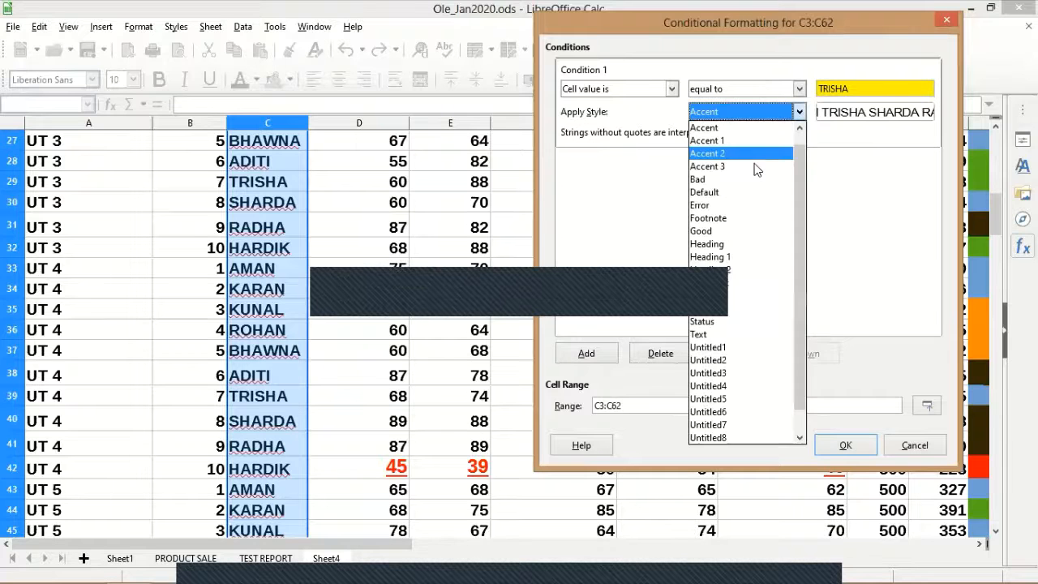
left_click(754, 165)
left_click(818, 448)
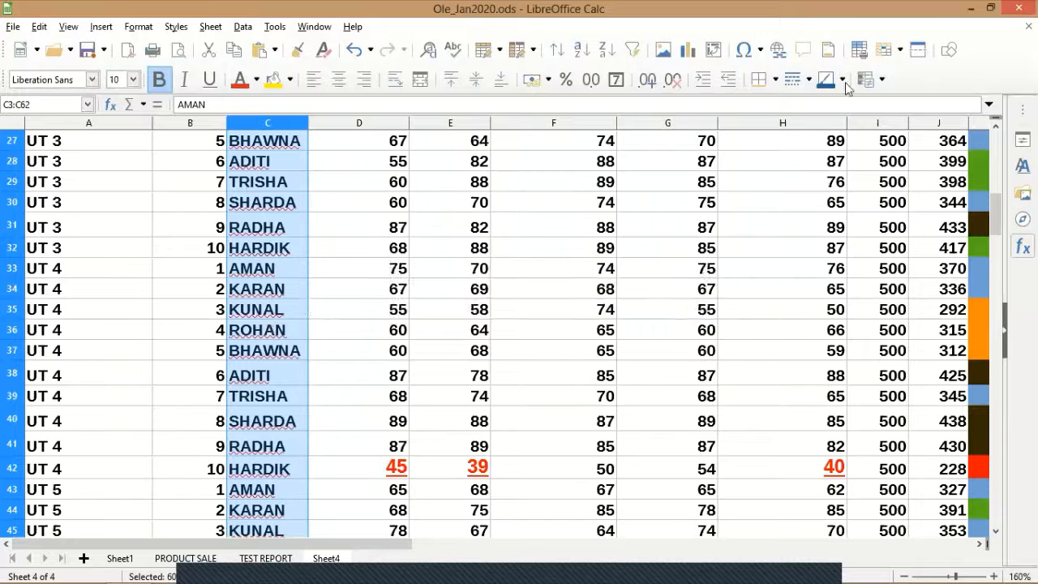
- Change the condition on C3:C62 to Contains with the student name from C9, apply it and check the NAME column
left_click(882, 79)
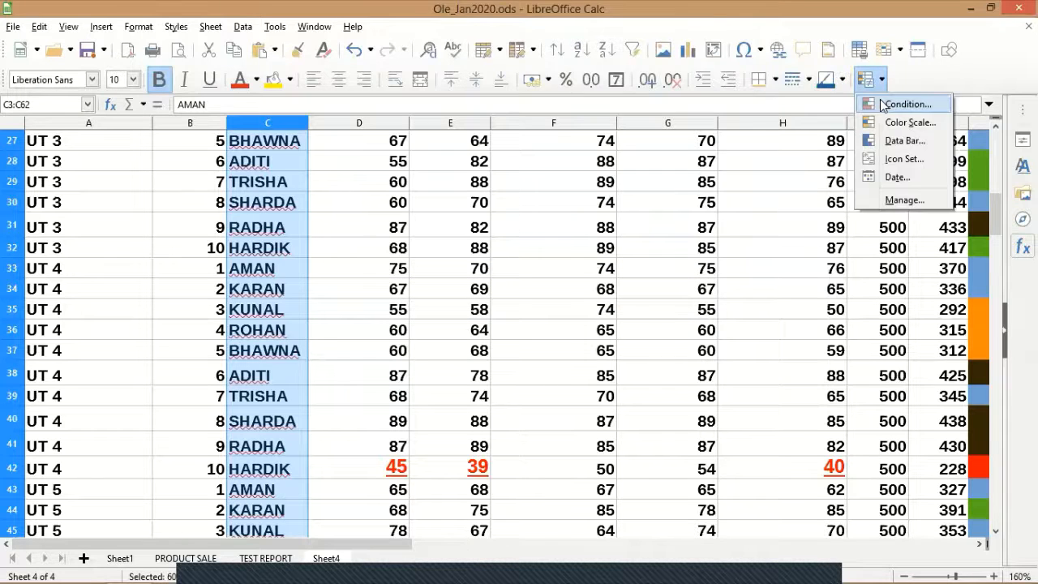
left_click(888, 102)
left_click(800, 90)
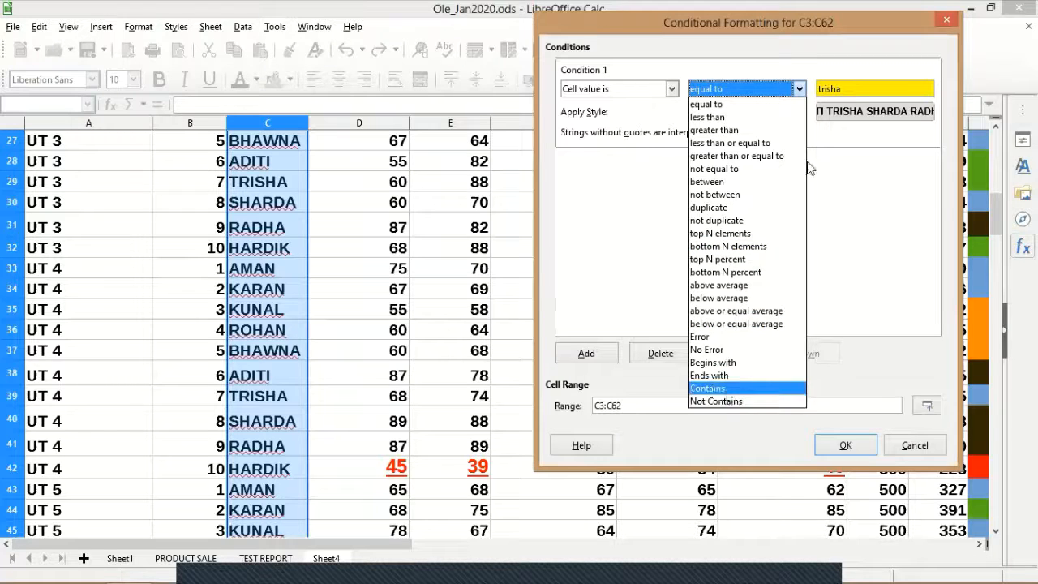
key("Return")
key("Tab")
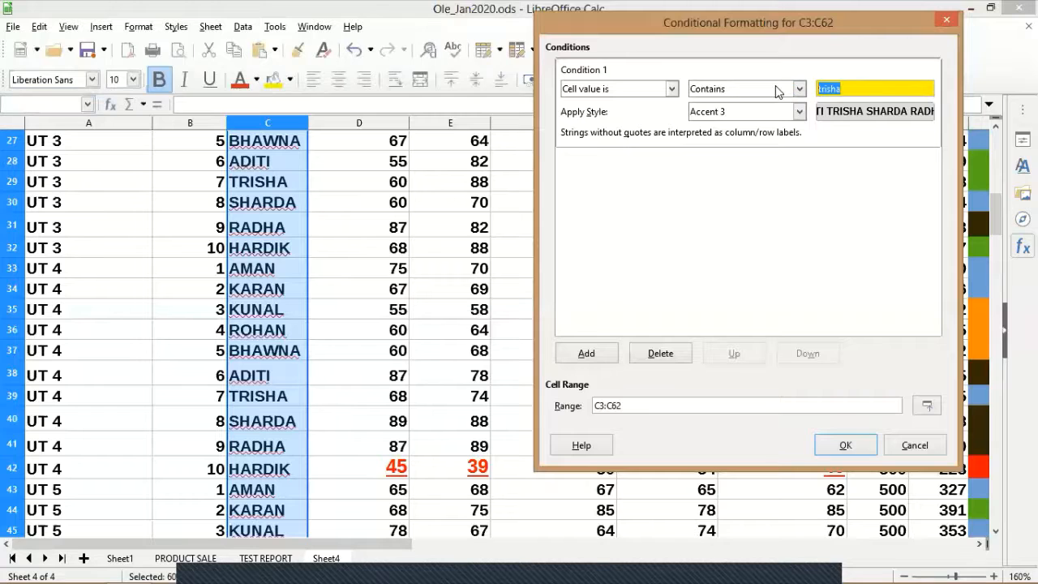
type("TRISHA")
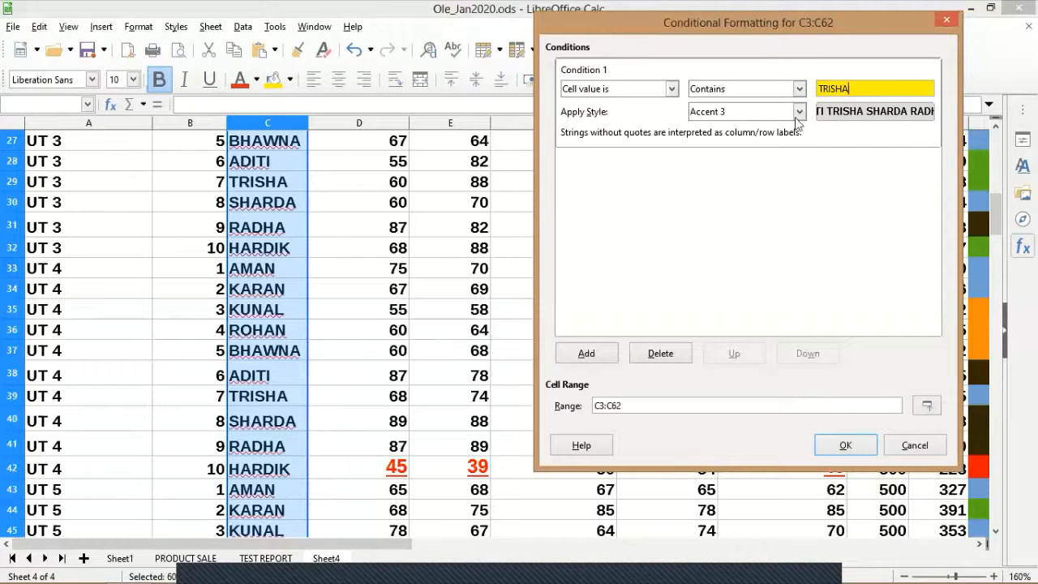
left_click(851, 453)
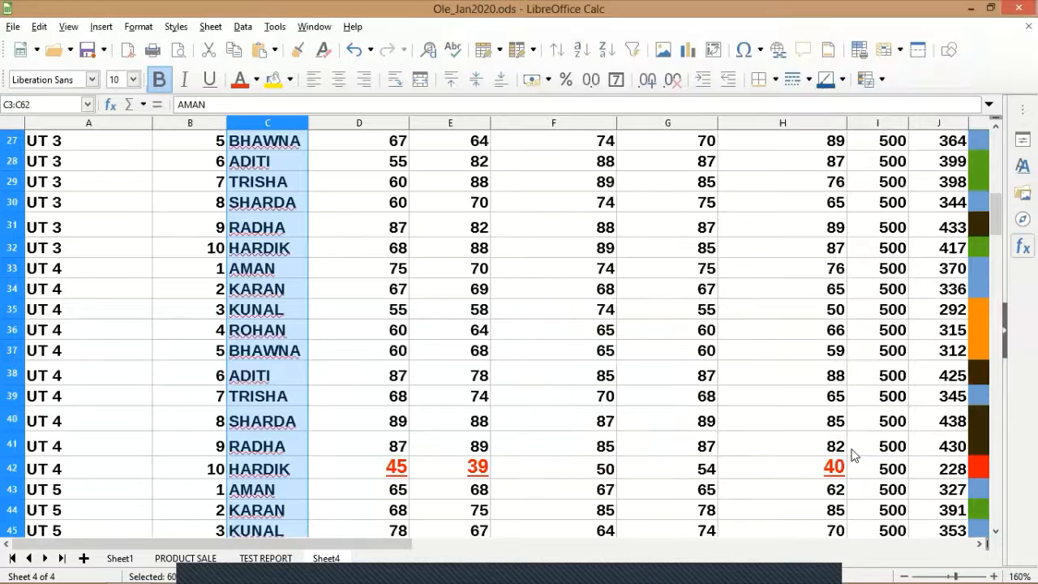
left_click(276, 313)
scroll(276, 313, "up", 3)
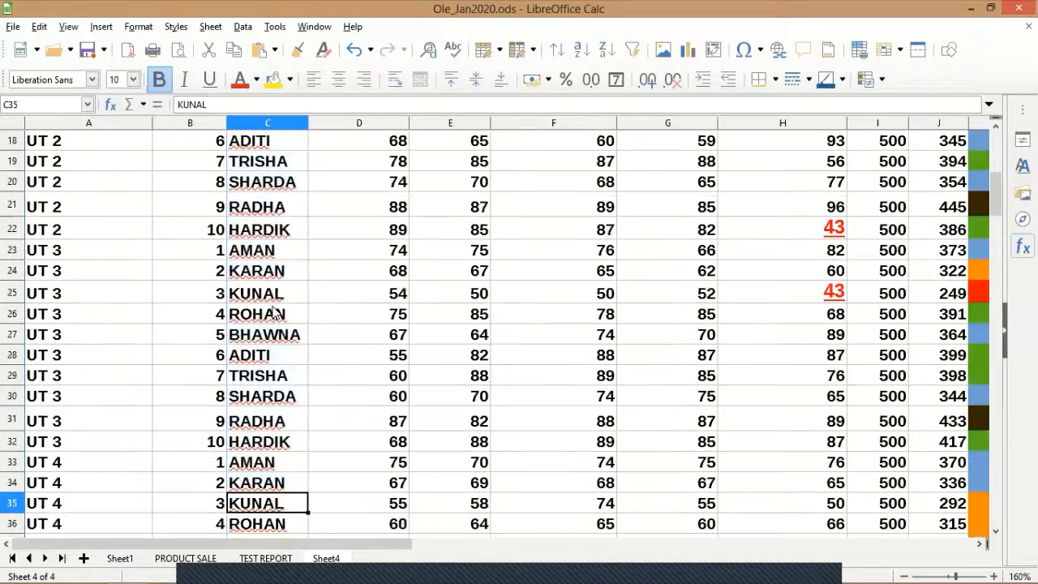
scroll(275, 314, "up", 6)
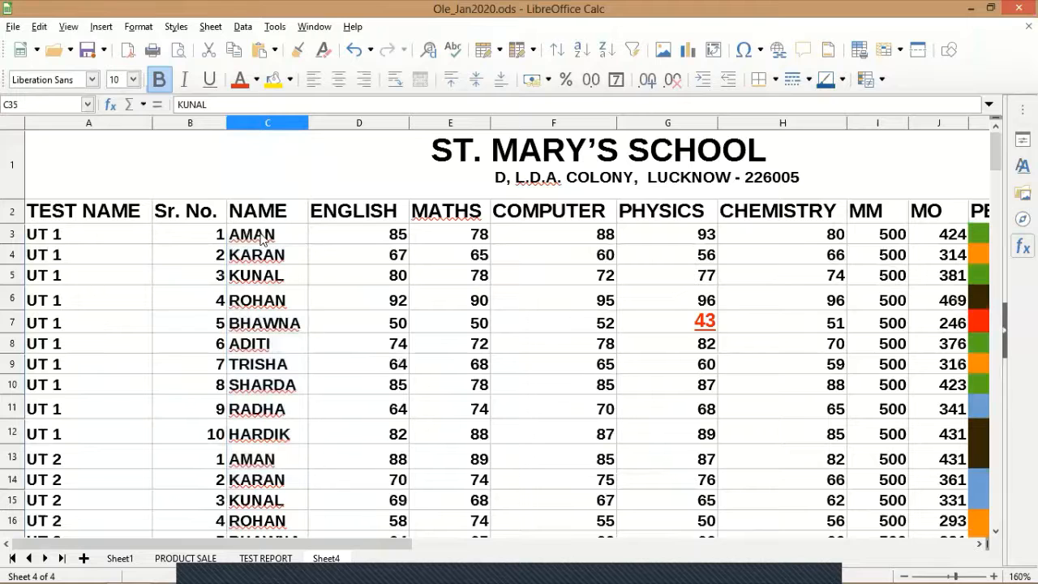
- Reselect C3:C62, change its condition to Begins with the student name from C9, apply it and check the names
left_click_drag(261, 234, 279, 529)
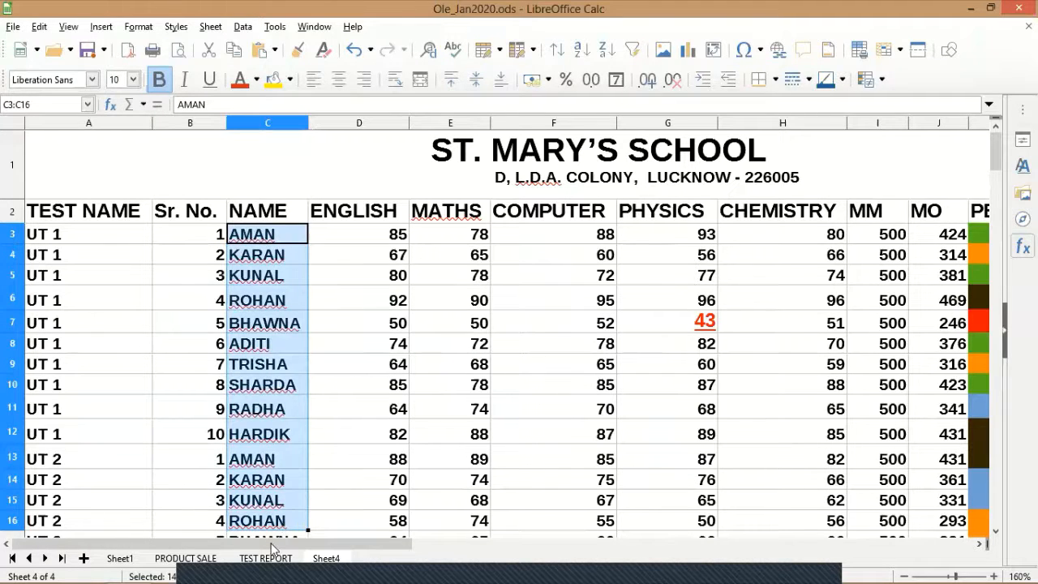
left_click_drag(268, 565, 268, 565)
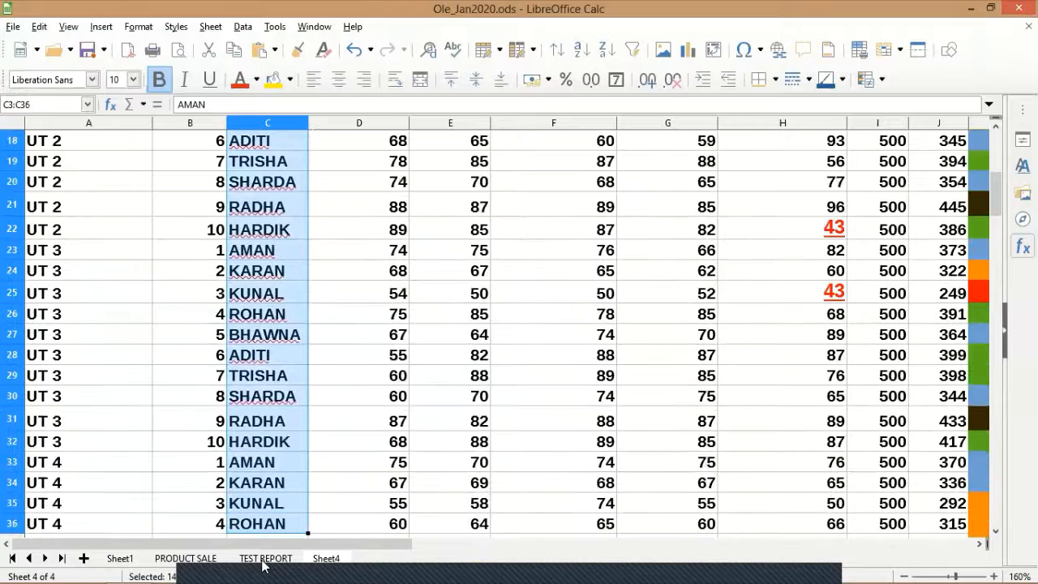
mouse_move(279, 195)
left_mouse_down()
mouse_move(286, 105)
mouse_move(278, 207)
left_mouse_up()
key("shift+Down")
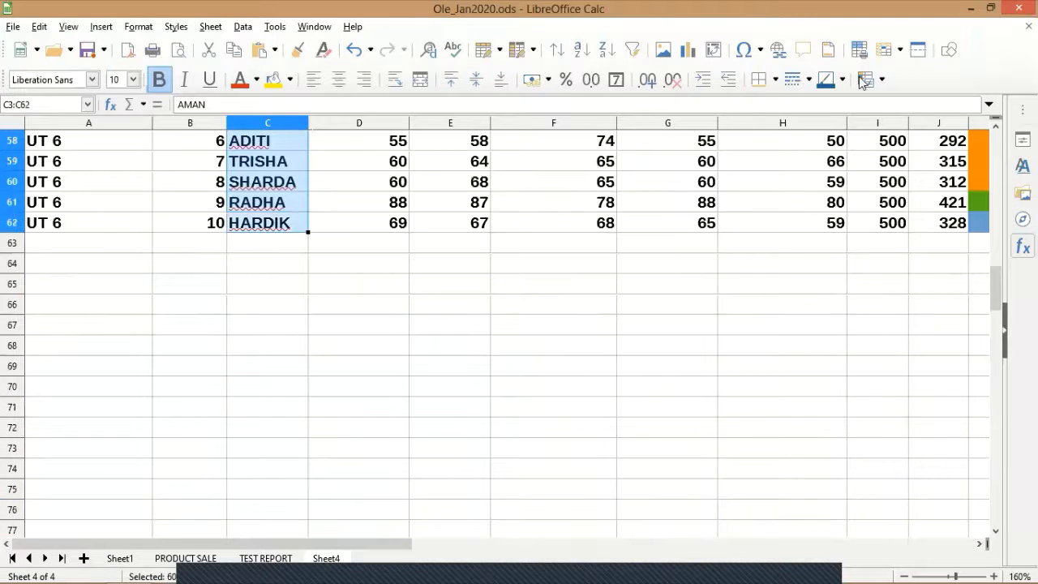
left_click(858, 76)
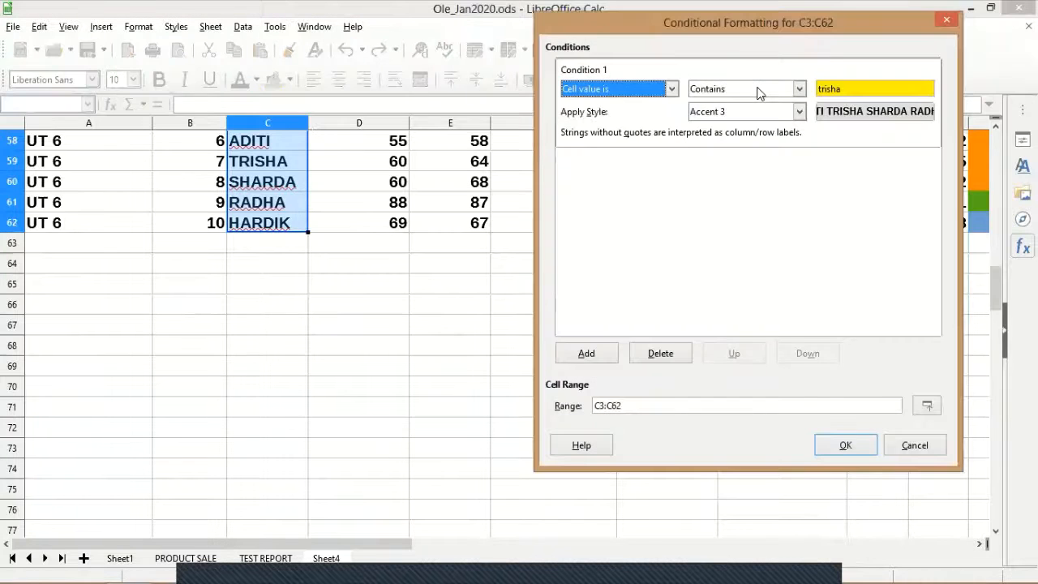
left_click(754, 89)
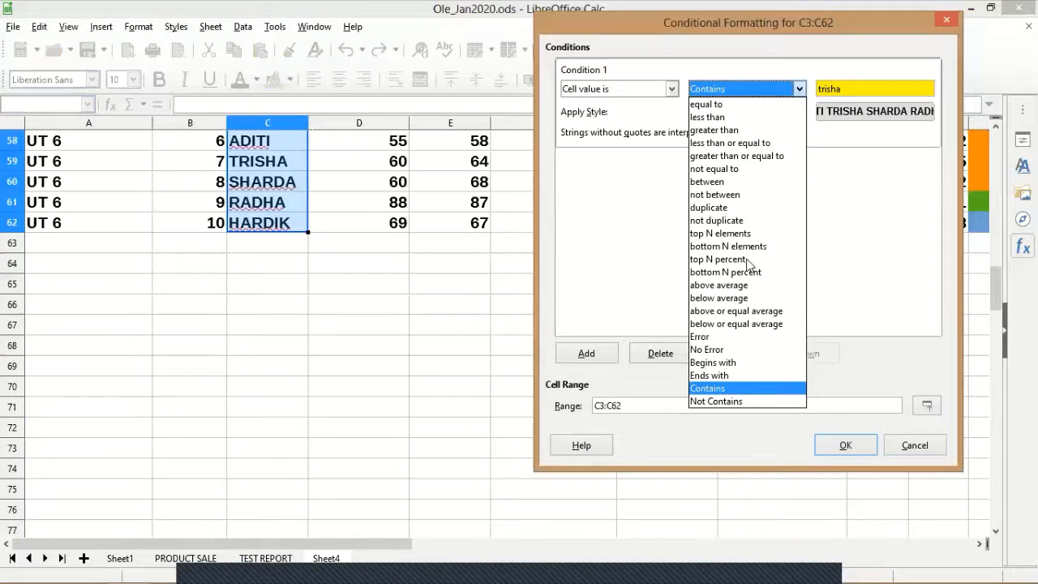
left_click(744, 363)
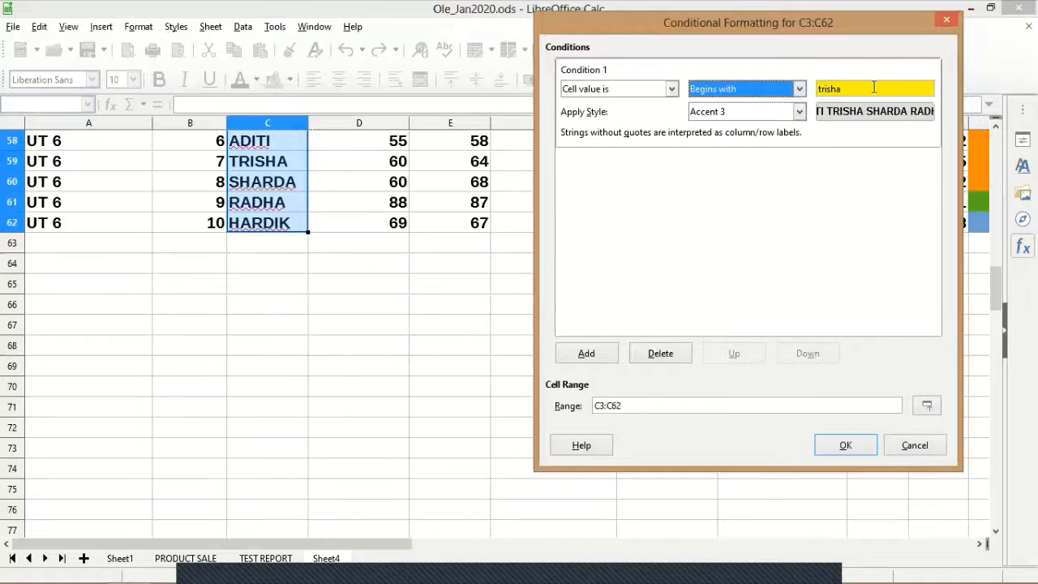
key("Tab")
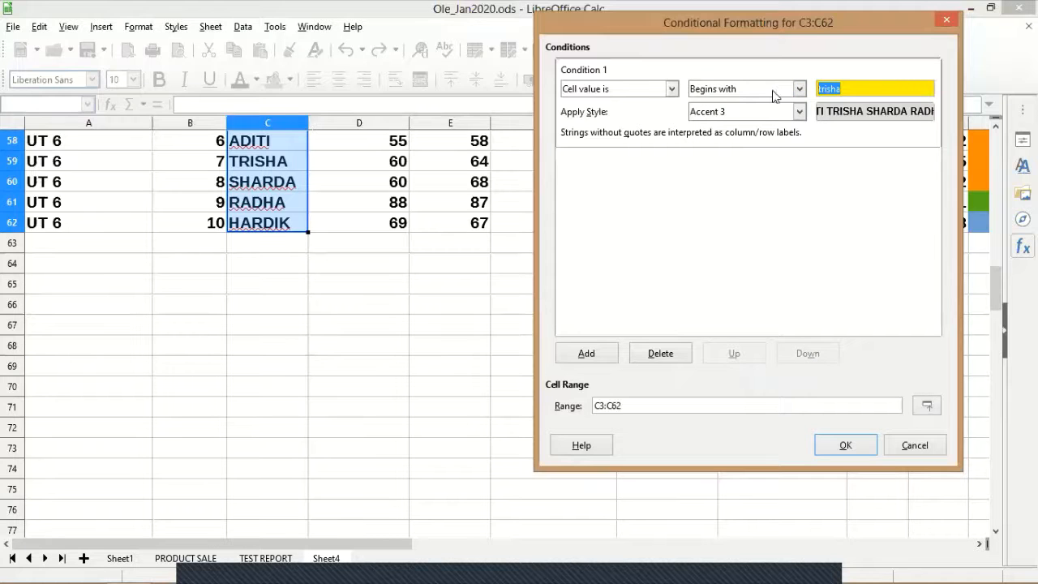
type("TRISHA")
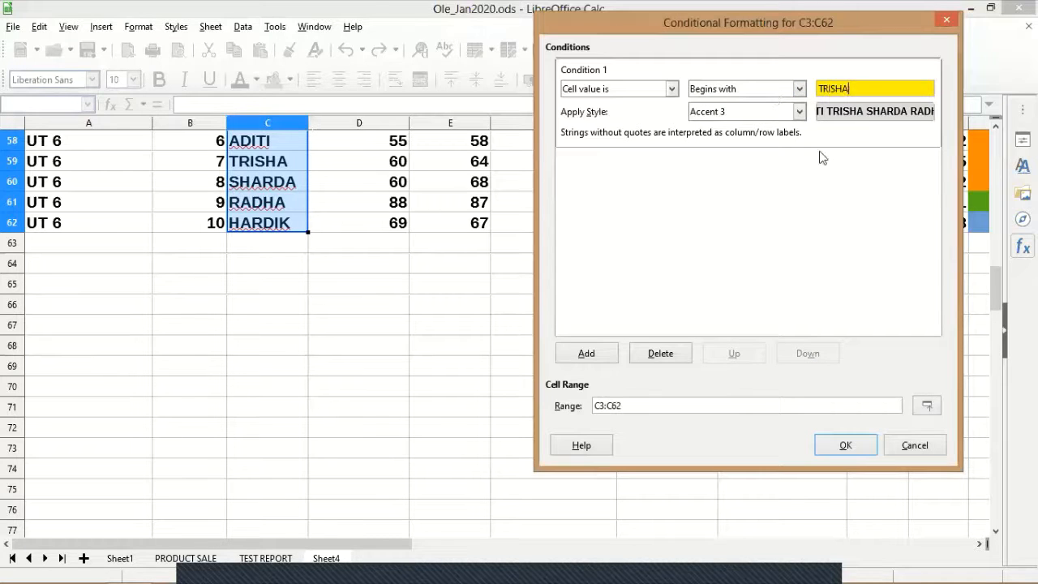
left_click(858, 448)
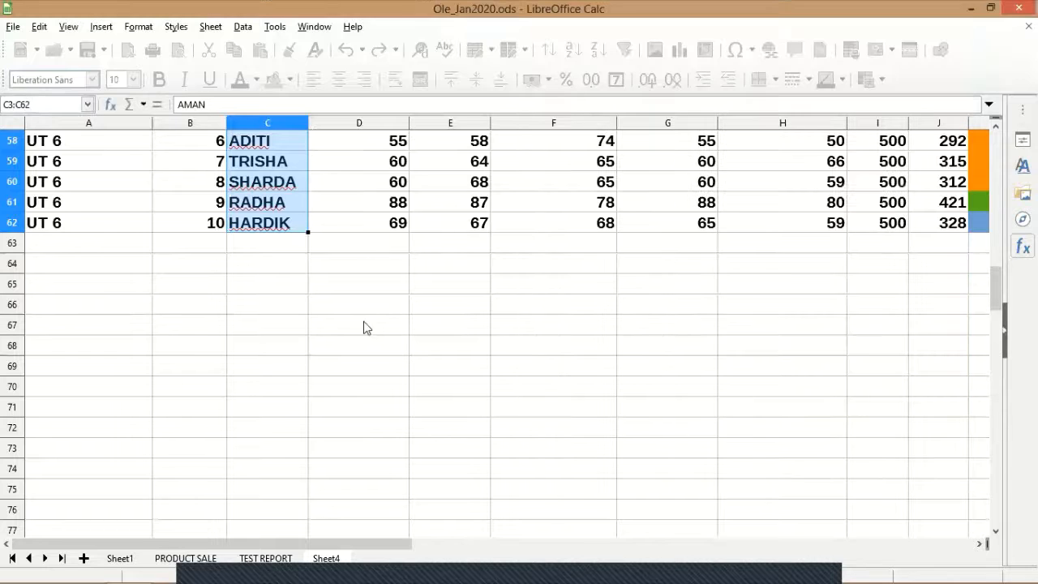
scroll(655, 394, "up", 4)
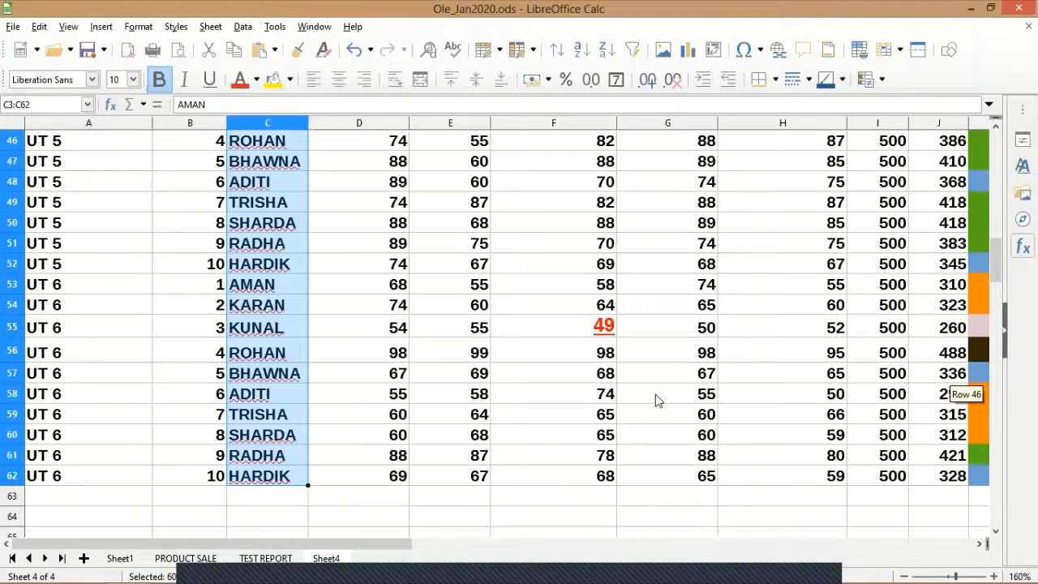
- Change the condition on the student names in C3:C62 to duplicate and apply it
left_click(881, 79)
left_click(878, 105)
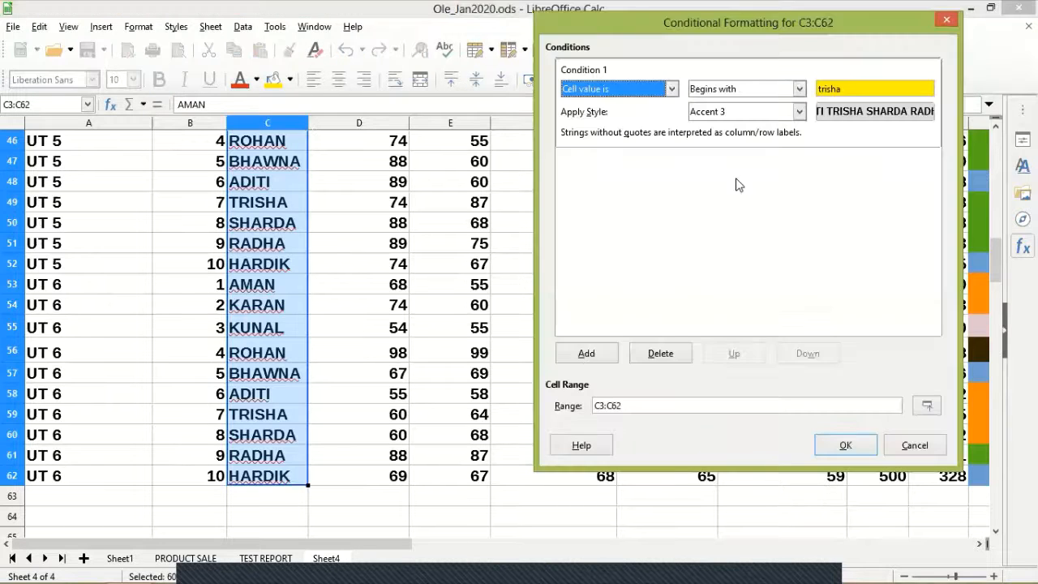
left_click(799, 89)
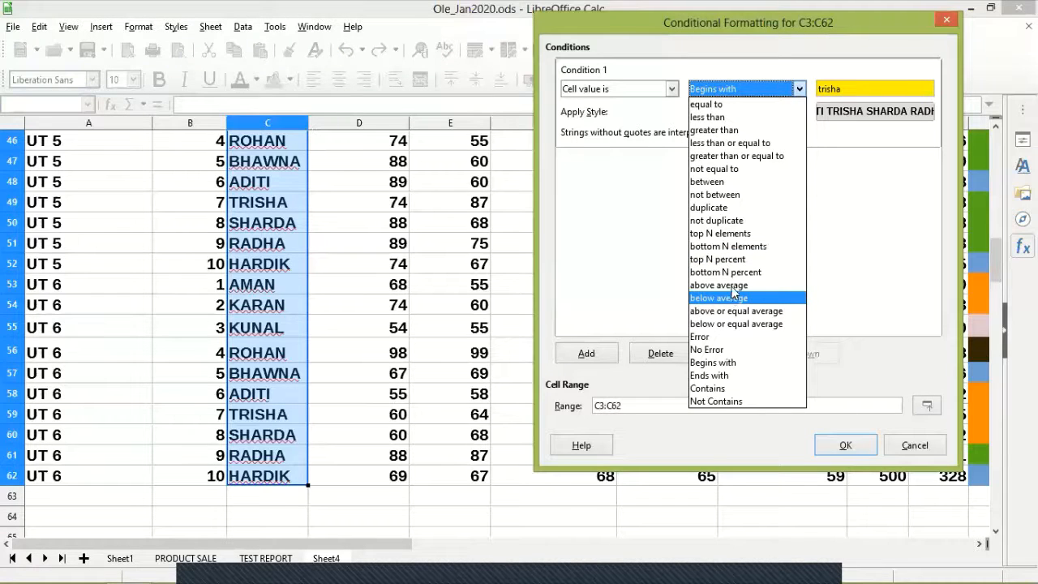
left_click(712, 210)
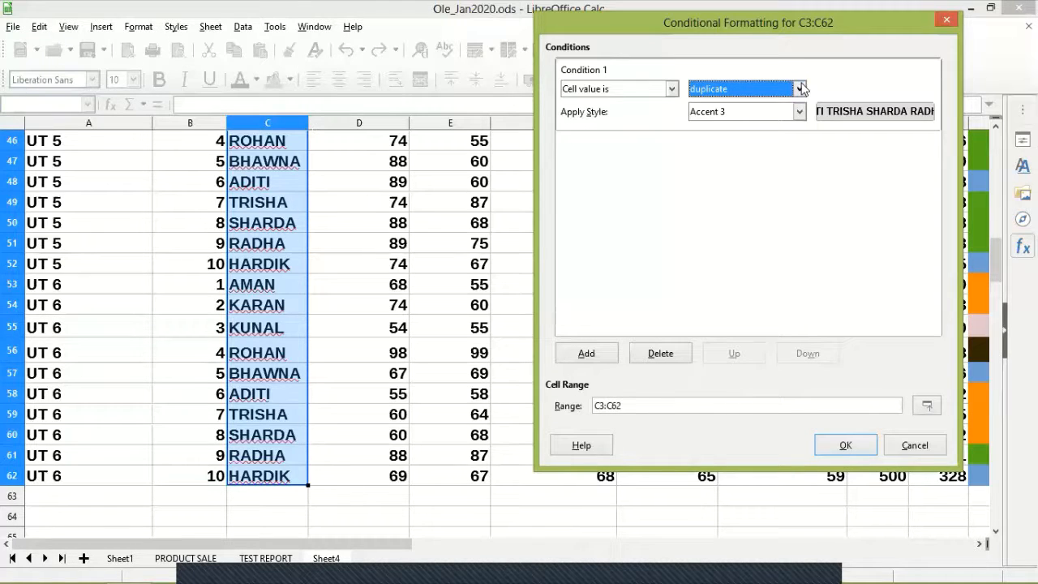
left_click(800, 88)
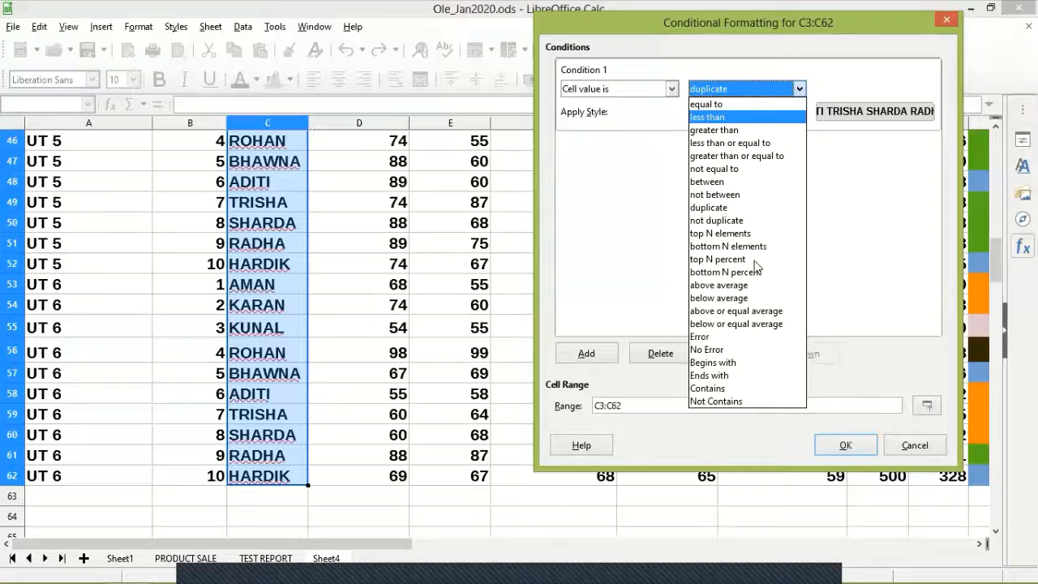
left_click(708, 104)
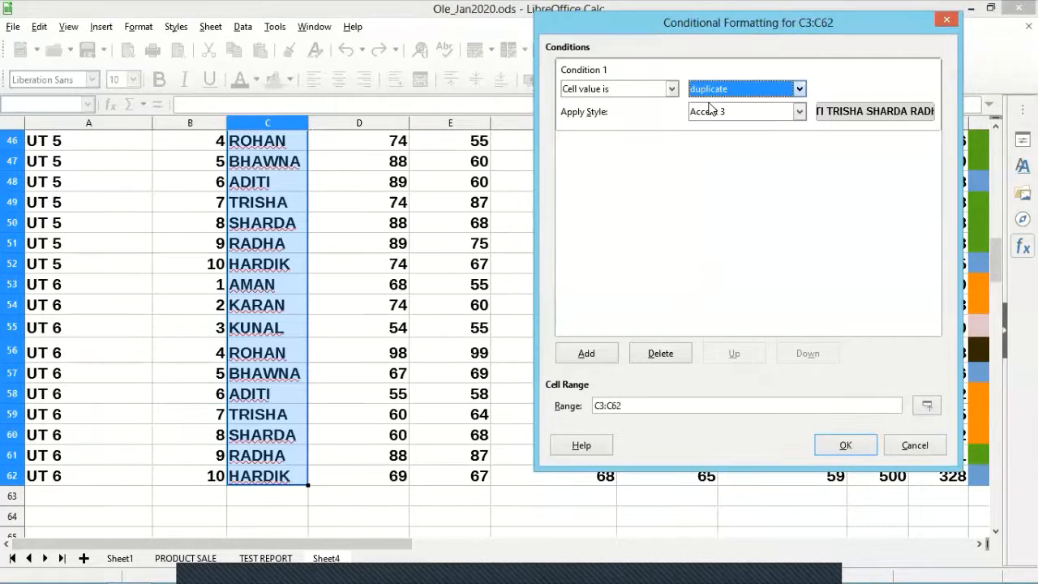
left_click(845, 445)
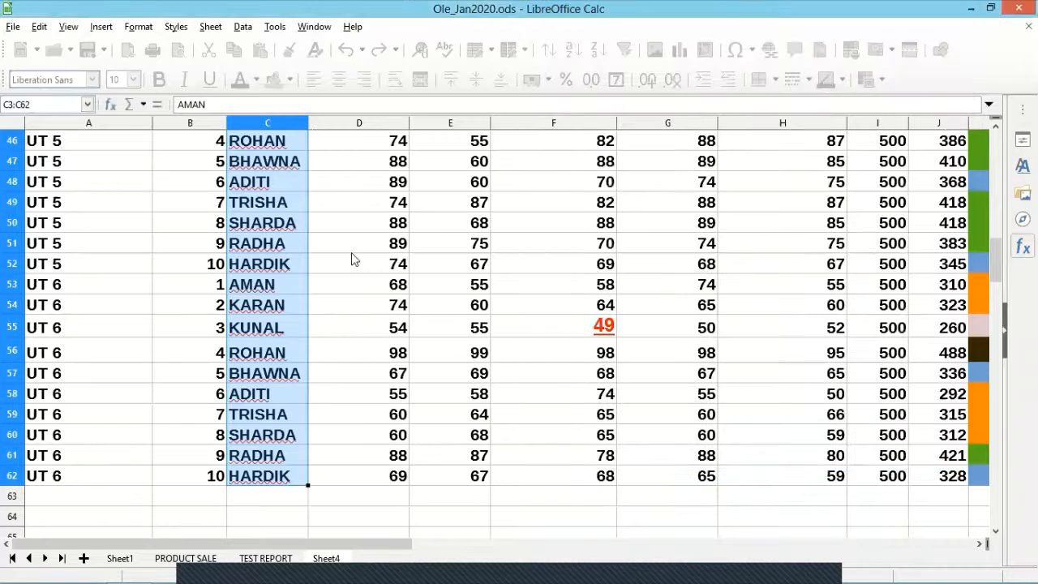
- Enter sample first names containing AN in C81 and C82, the letter M in C83, and the text AN in F82
scroll(504, 373, "down", 10)
left_click(231, 234)
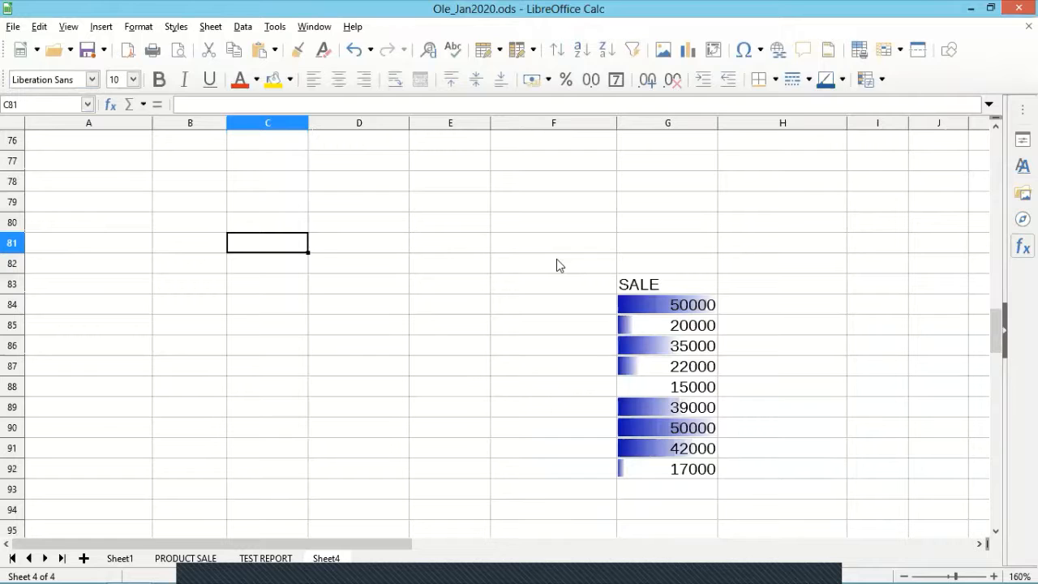
type("AMAN")
key("Return")
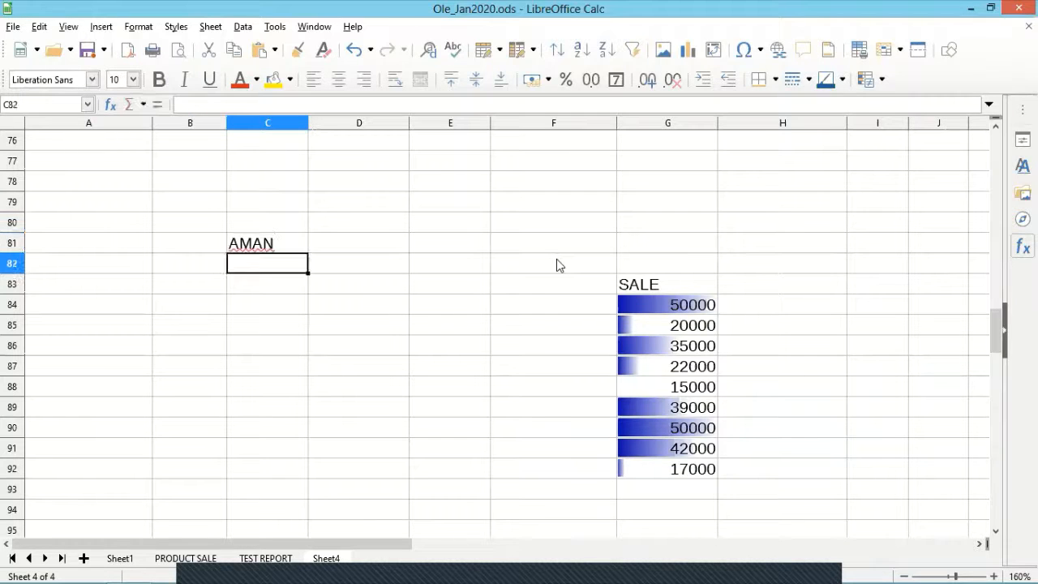
type("NAMAN")
key("Return")
type("M")
left_click(556, 264)
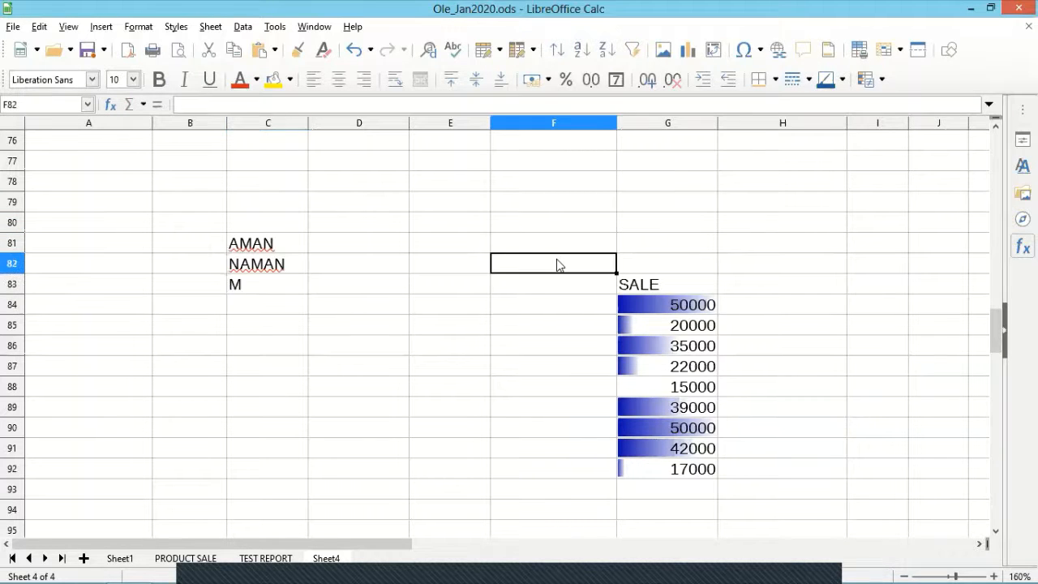
type("AN")
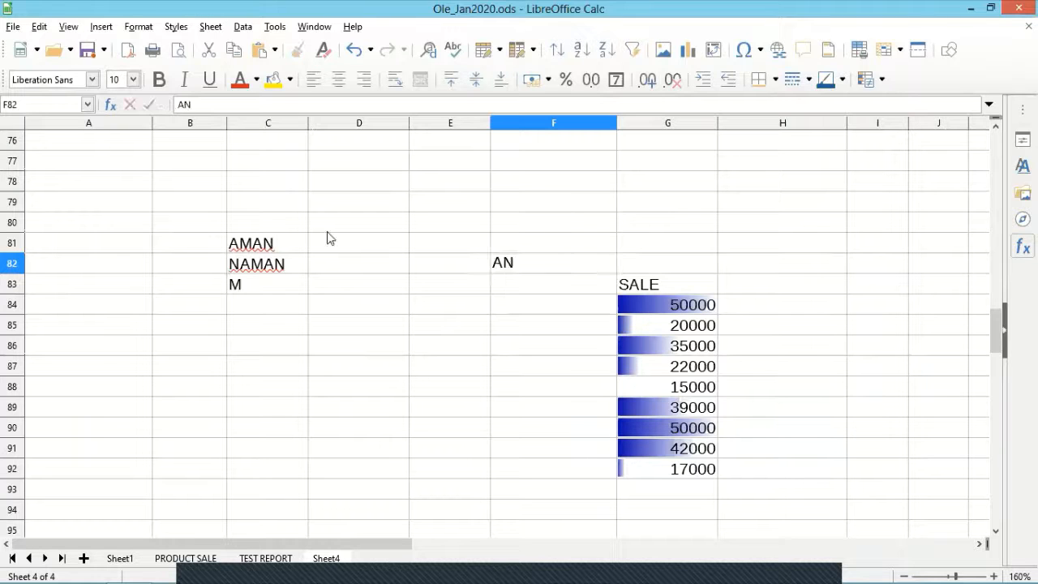
- Complete the sample first name in C83 and enter three more first names in C84:C86, repeating the C81 name in C84
double_click(294, 292)
type("ANSI")
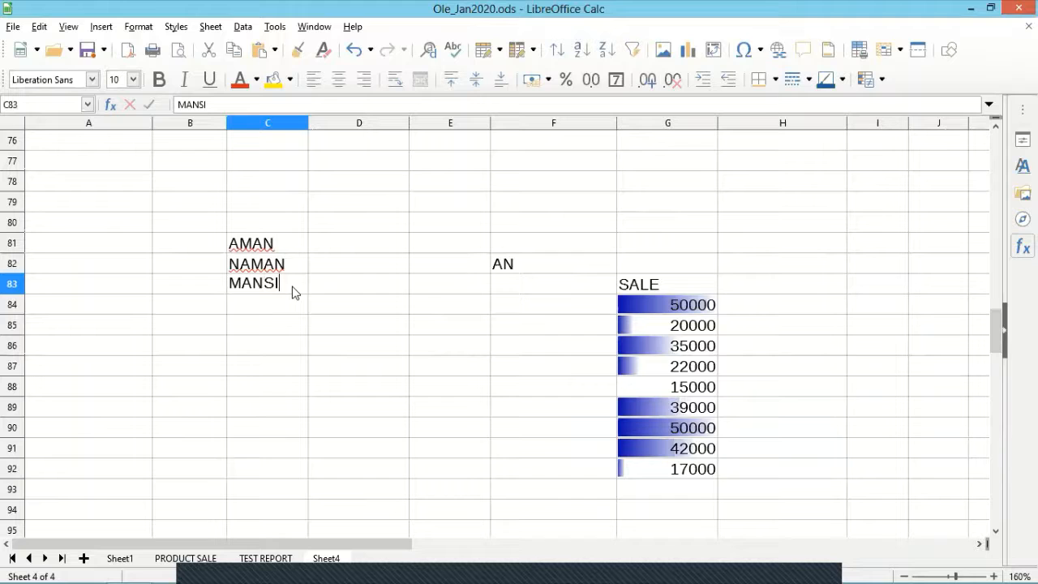
key("Return")
type("AM")
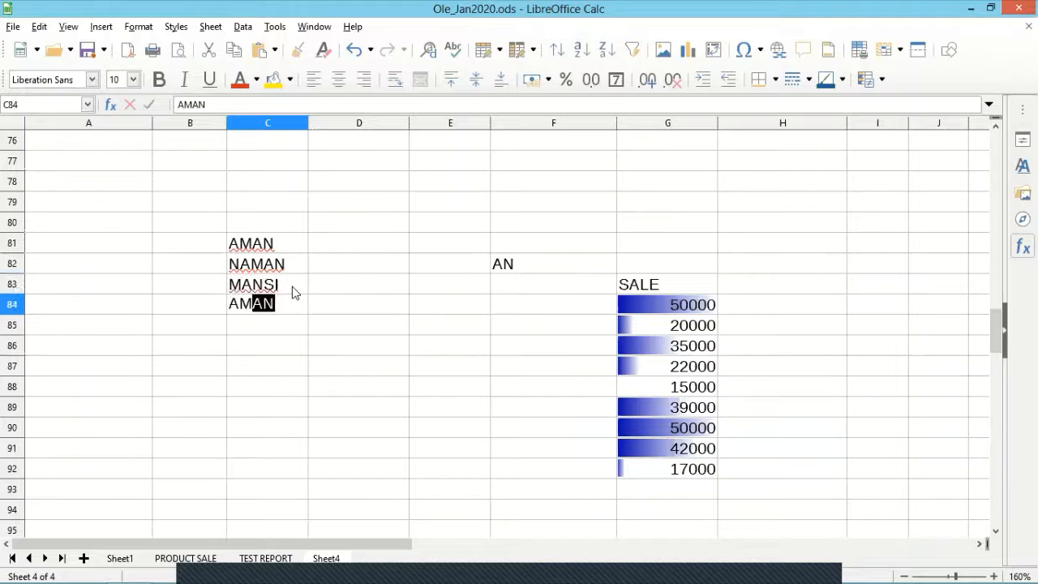
key("Return")
type("NAINA")
key("Return")
type("A")
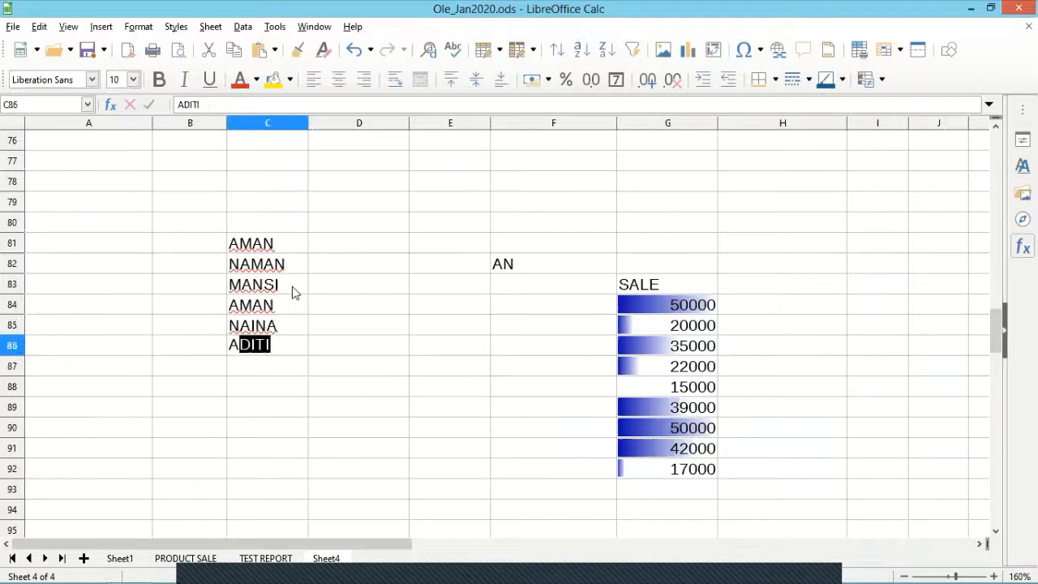
type("DITI")
key("Return")
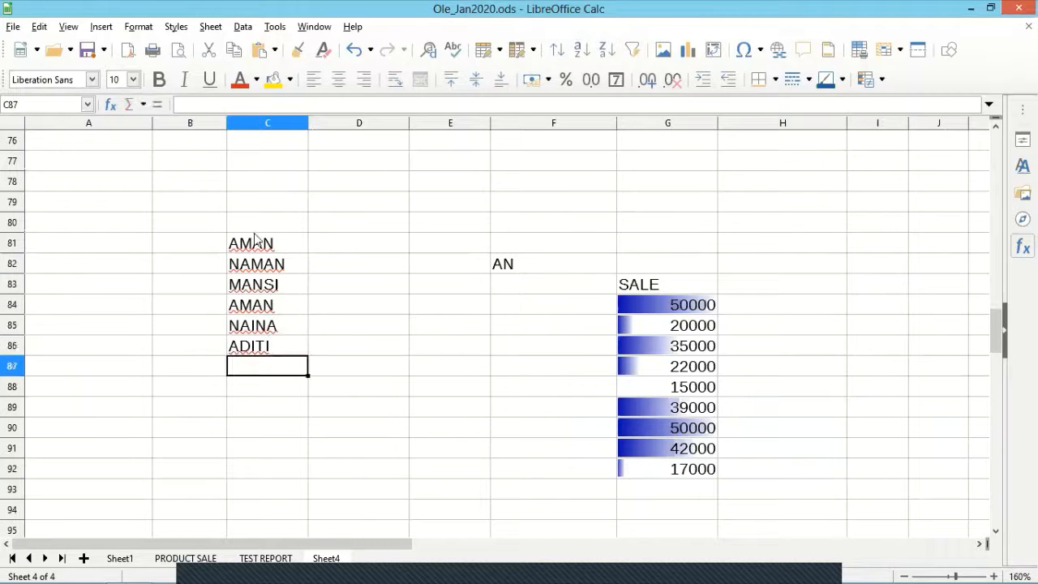
- Try a duplicate condition with a highlighting style on the sample names in C81:C86, and undo it
left_click_drag(267, 347, 261, 243)
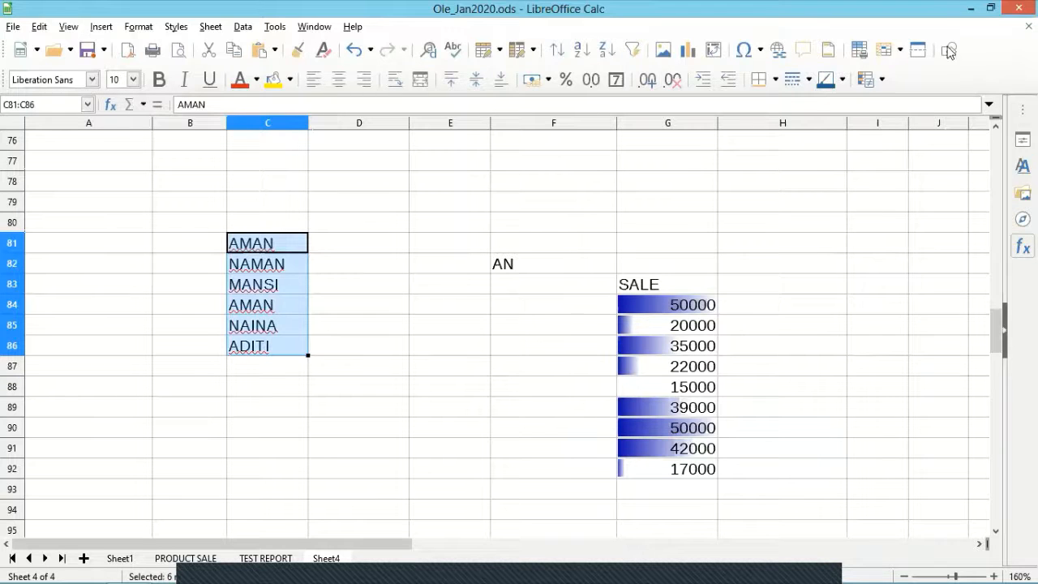
left_click(882, 79)
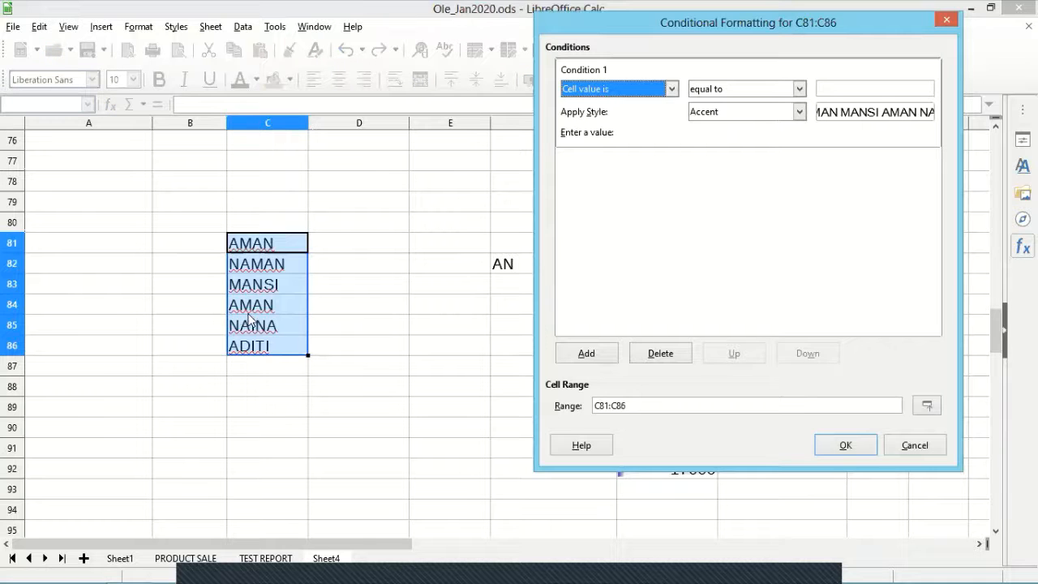
left_click(799, 89)
left_click(709, 208)
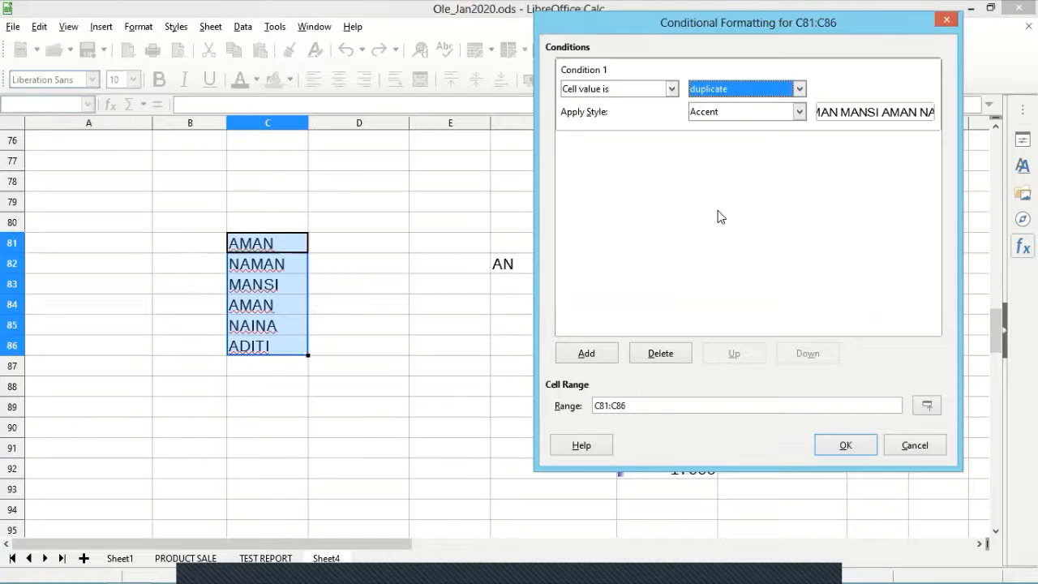
left_click(798, 112)
left_click(765, 154)
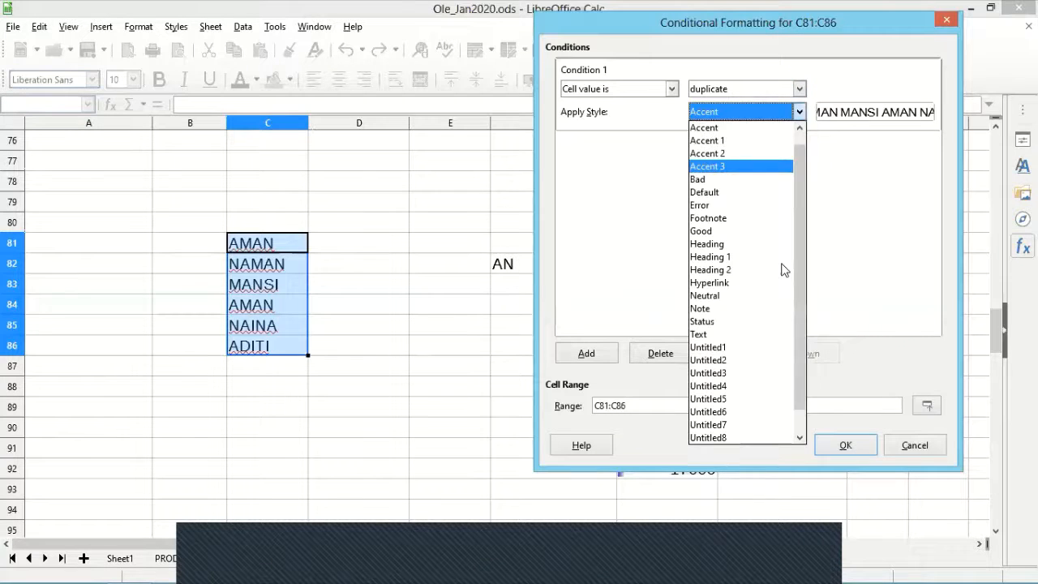
left_click(844, 445)
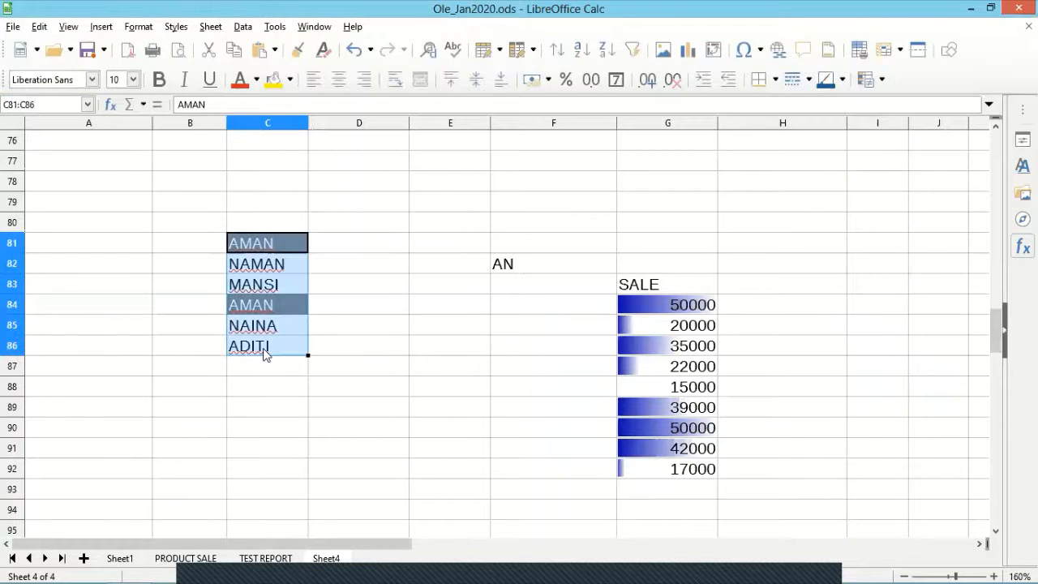
key("ctrl+z")
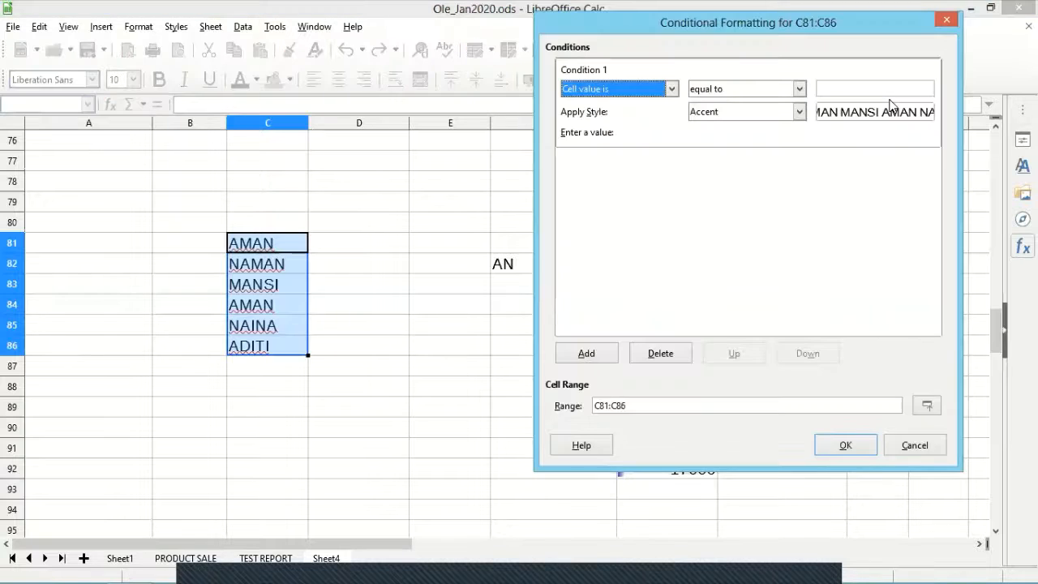
- Apply an equal to condition to C81:C86 using the unquoted first name from C81 and the Accent 3 style
left_click(799, 89)
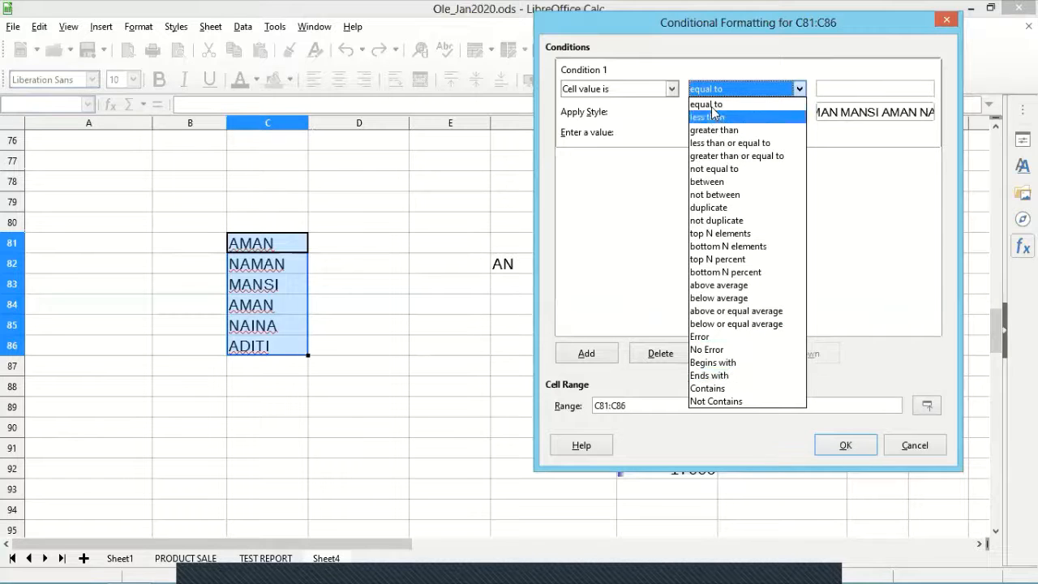
left_click(819, 89)
left_click(840, 89)
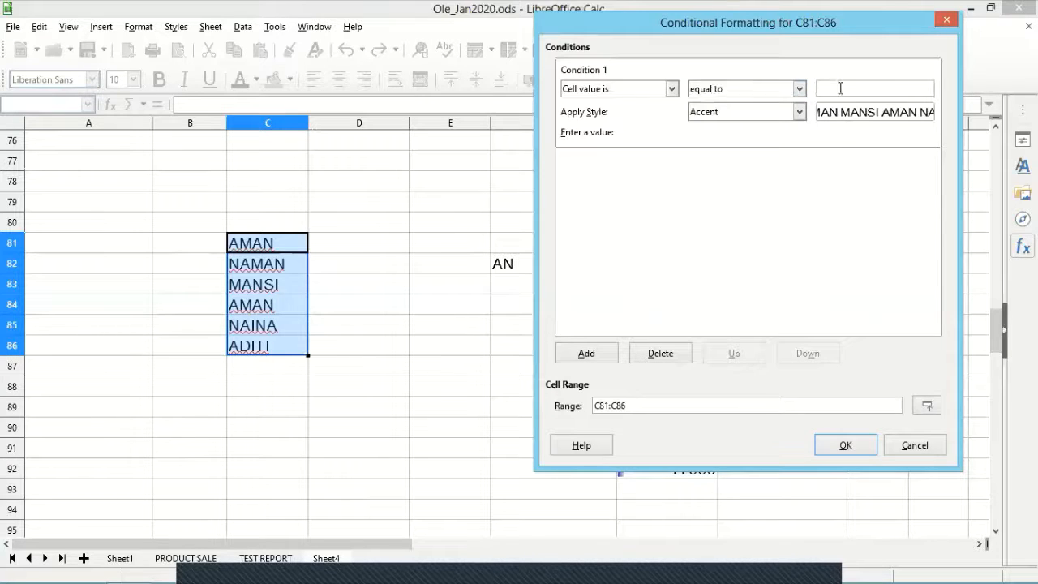
type("AMAN")
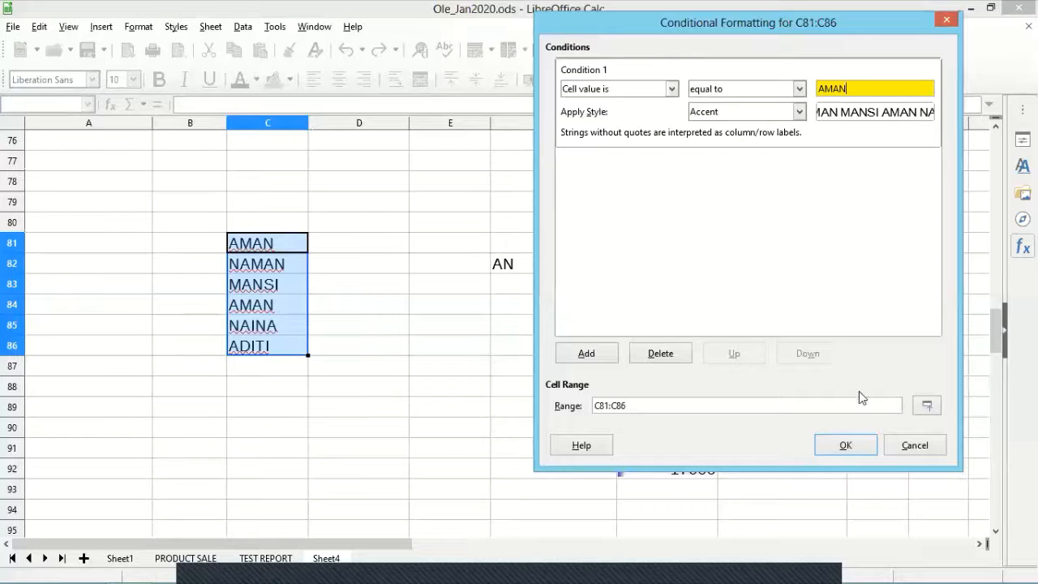
left_click(790, 112)
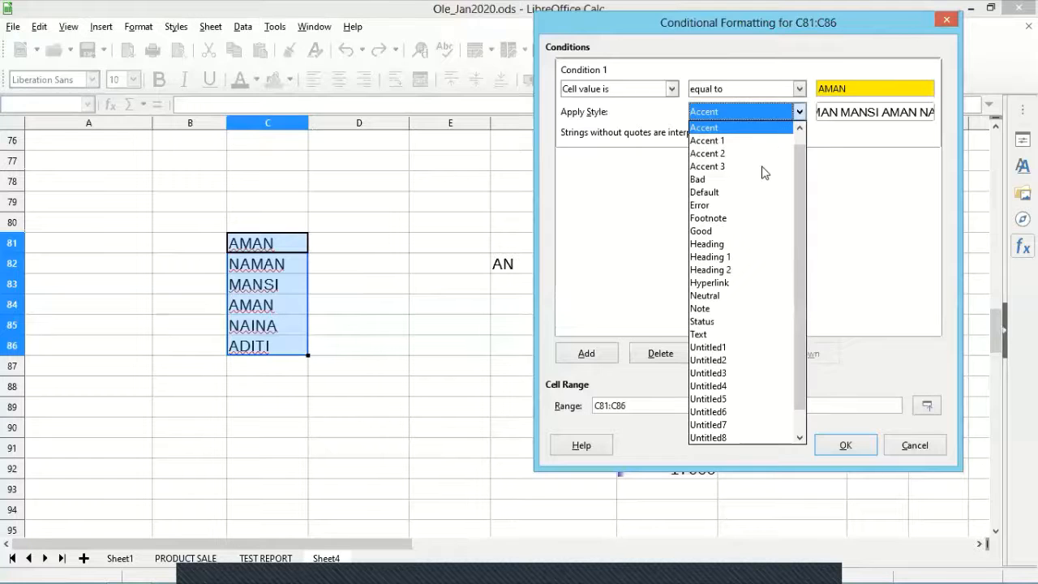
key("Return")
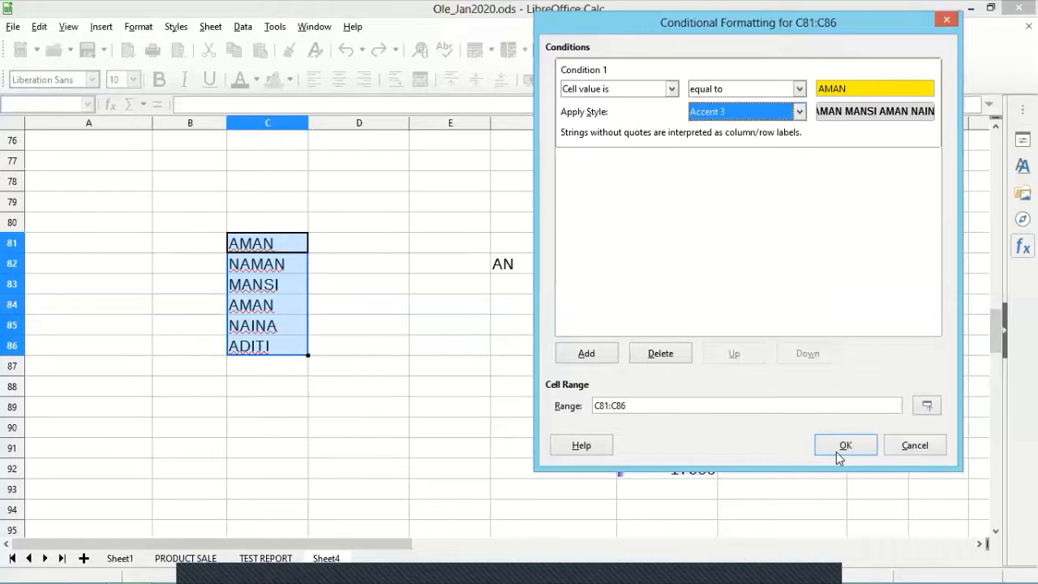
key("Return")
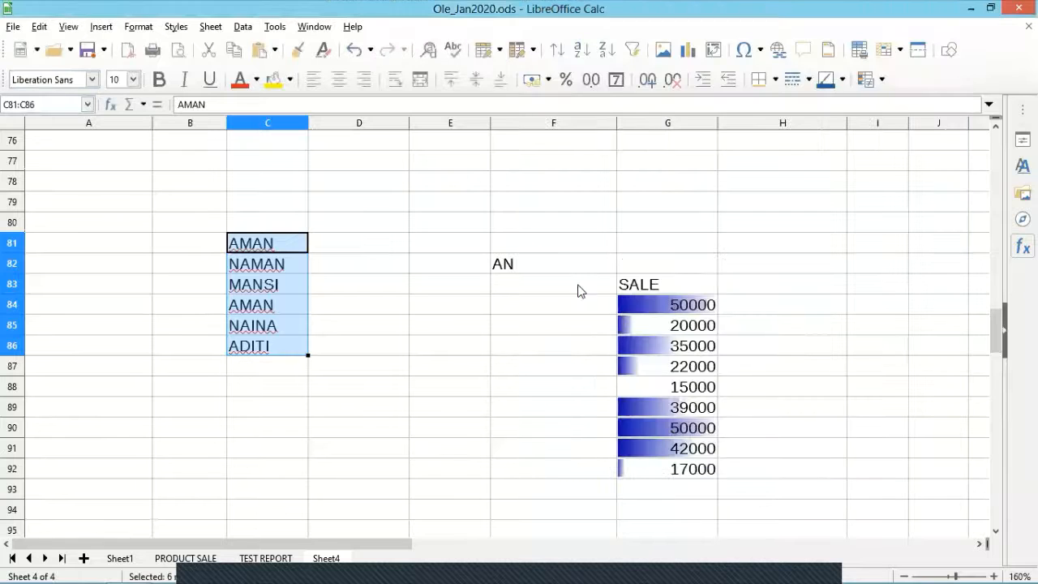
key("Down")
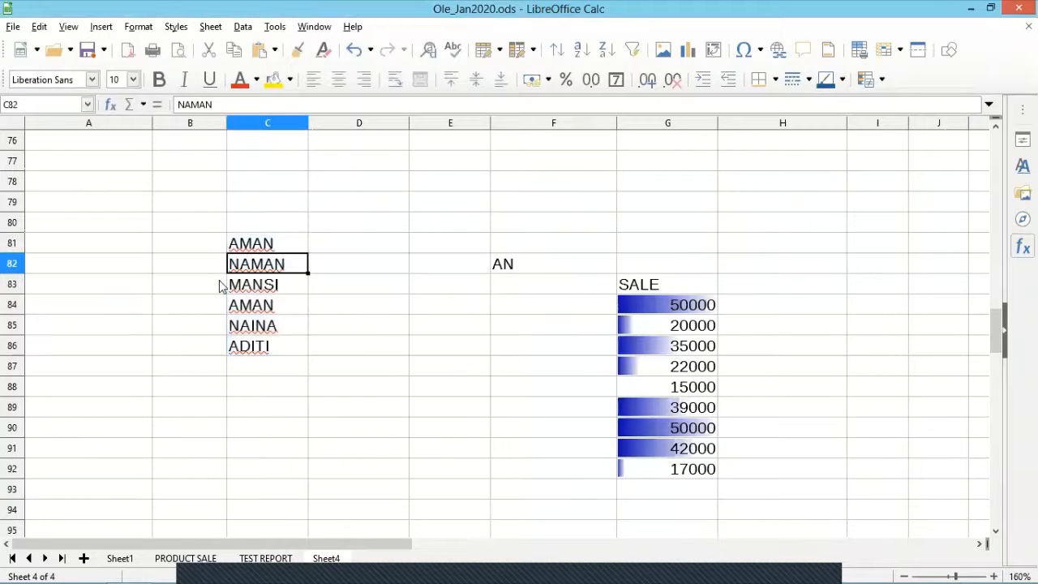
- Examine the student names in the NAME column from C3 down and the sample names in C81:C86
scroll(272, 282, "up", 3)
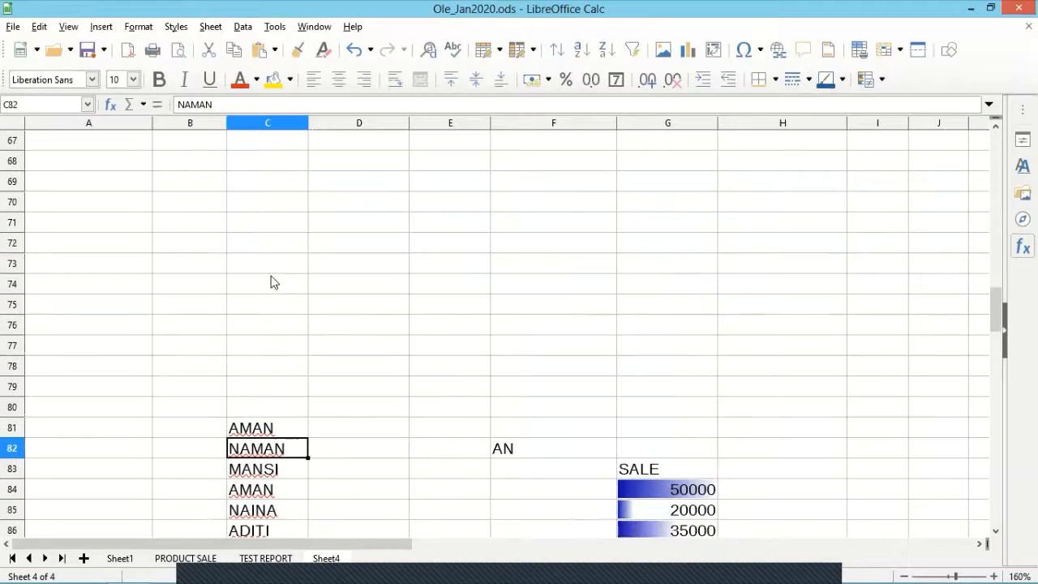
scroll(271, 282, "up", 6)
scroll(273, 281, "up", 5)
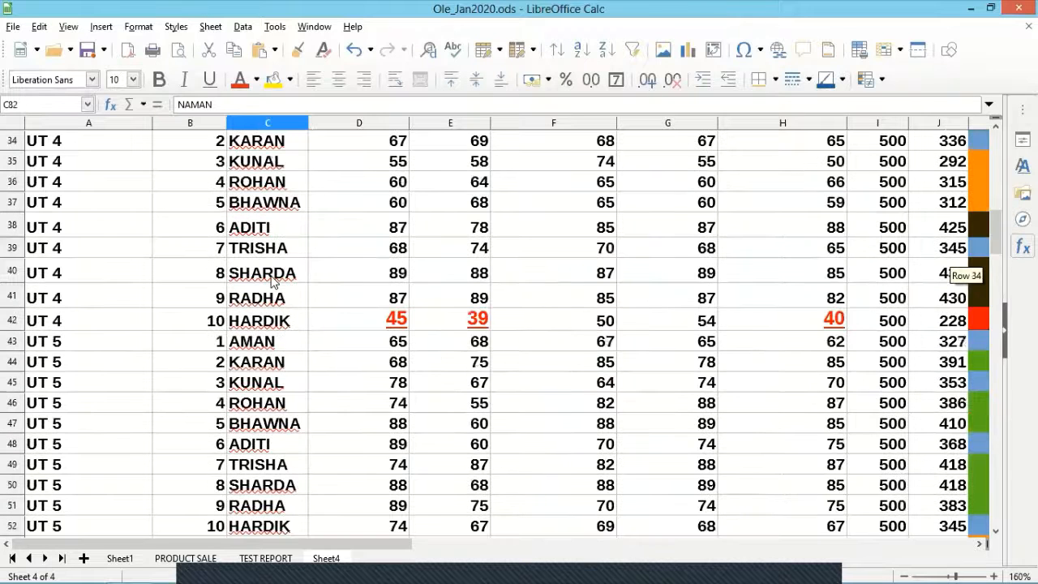
scroll(274, 282, "up", 2)
scroll(274, 282, "up", 9)
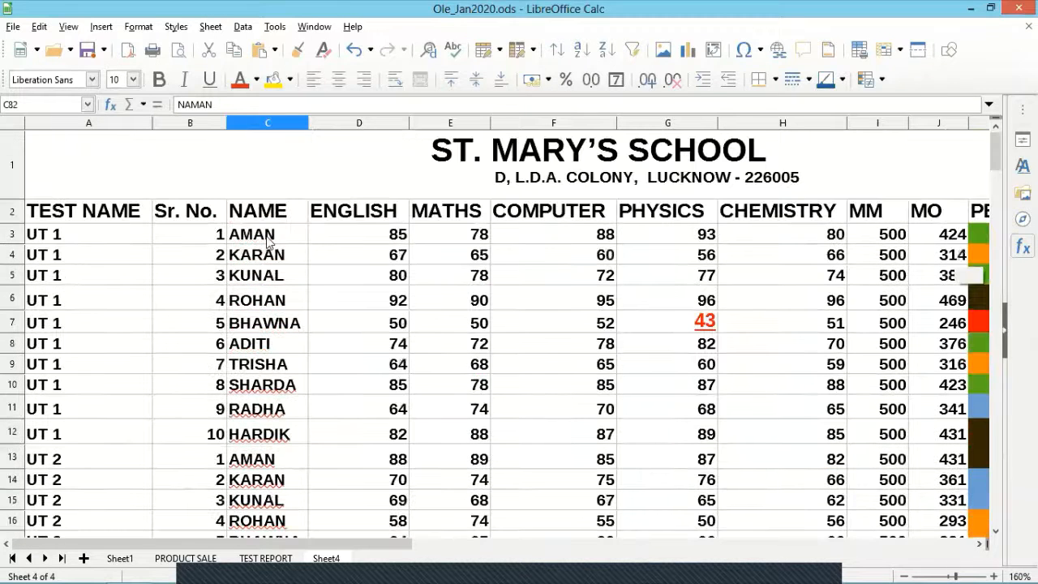
left_click(268, 235)
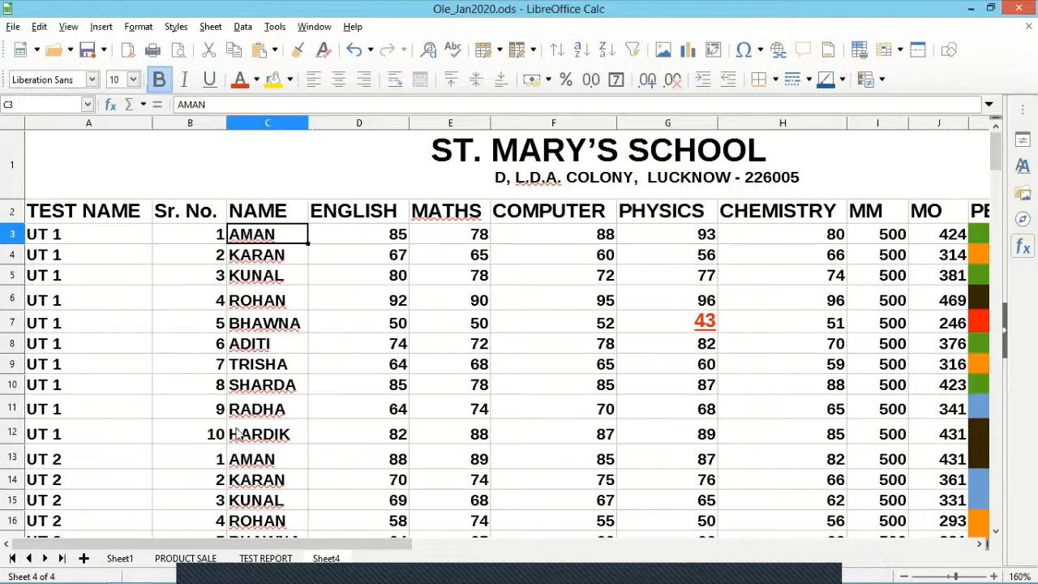
scroll(236, 434, "down", 8)
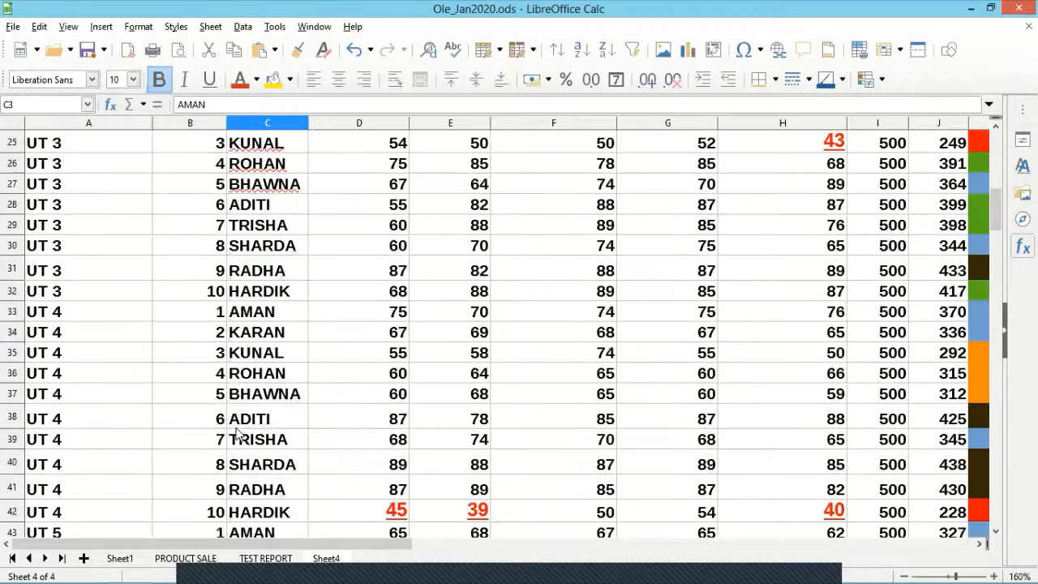
scroll(237, 434, "down", 13)
scroll(268, 327, "down", 3)
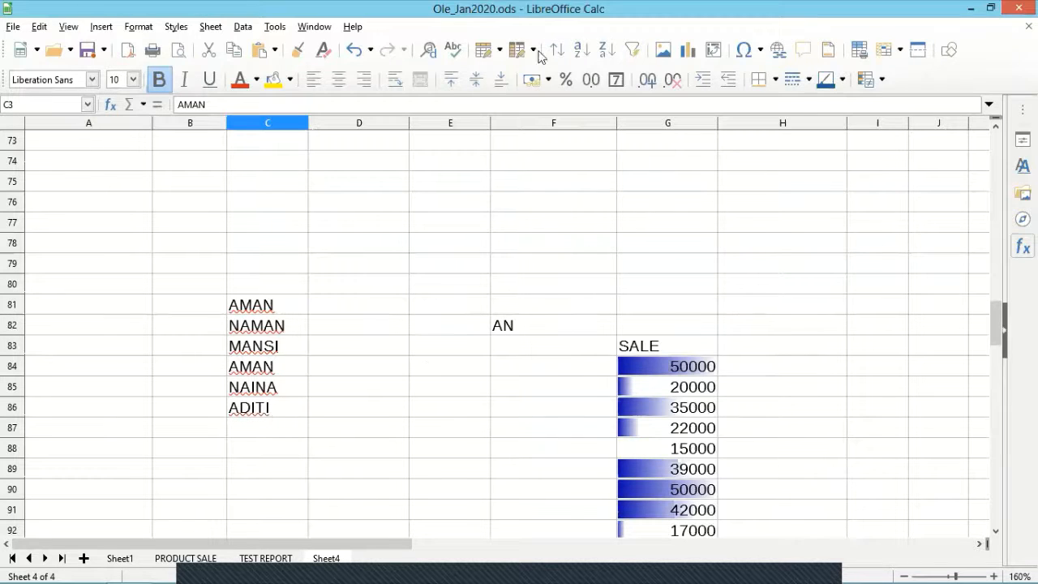
left_click(871, 78)
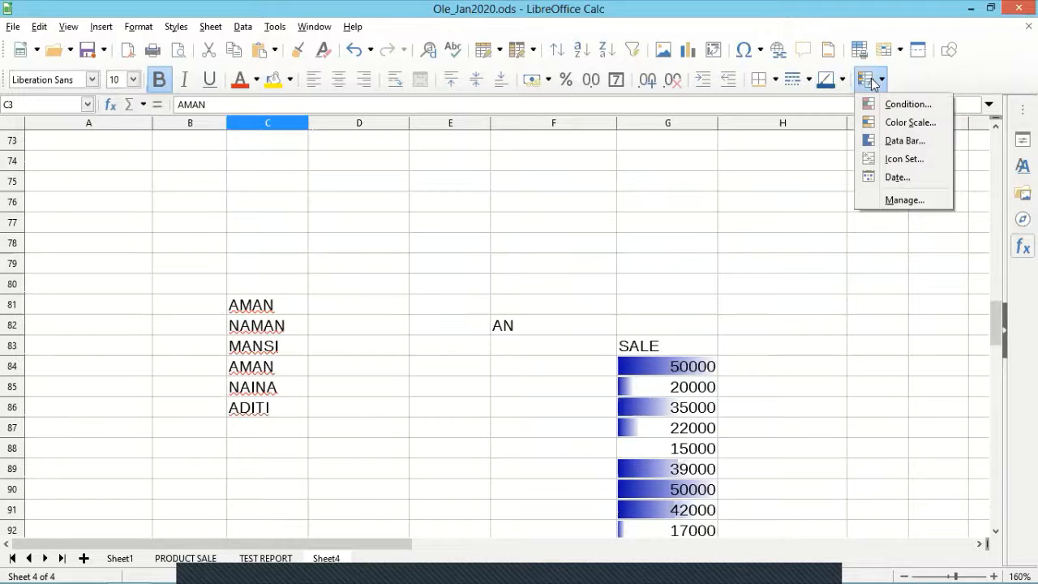
left_click(947, 108)
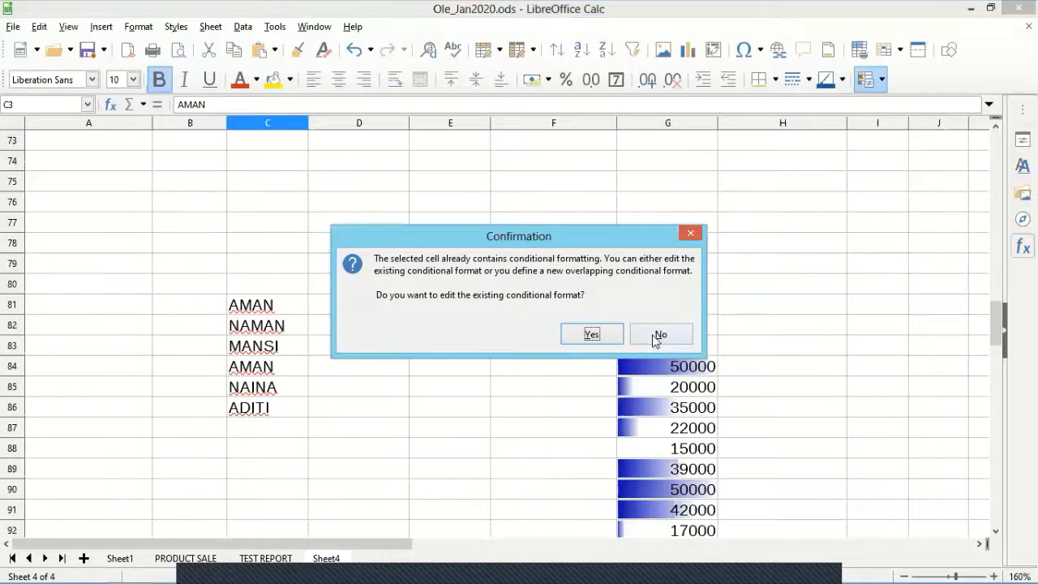
left_click(653, 336)
left_click(767, 303)
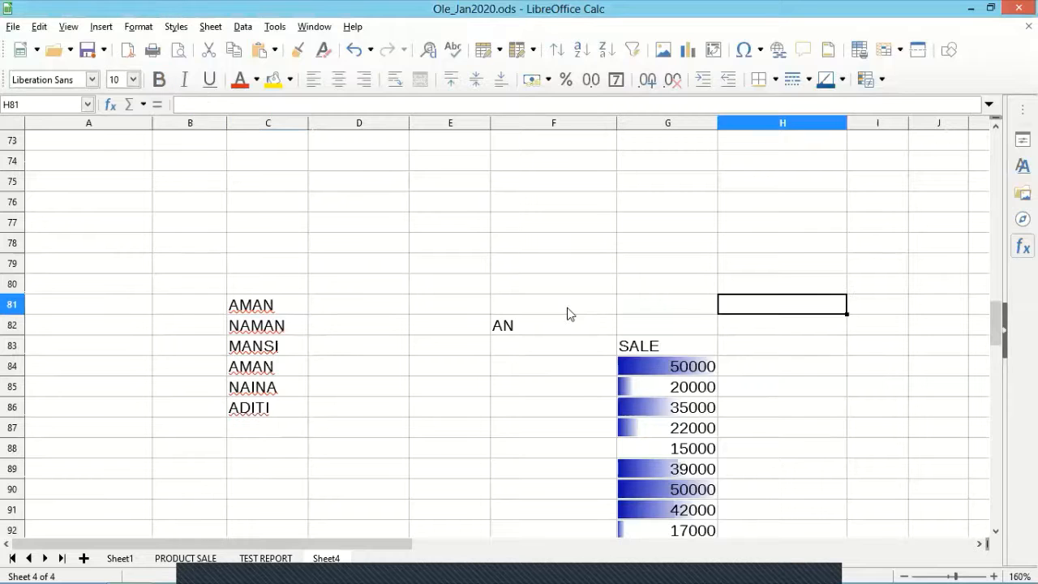
- Remove the IconSet conditional format from the SALE figures in G97:G105
scroll(568, 314, "down", 3)
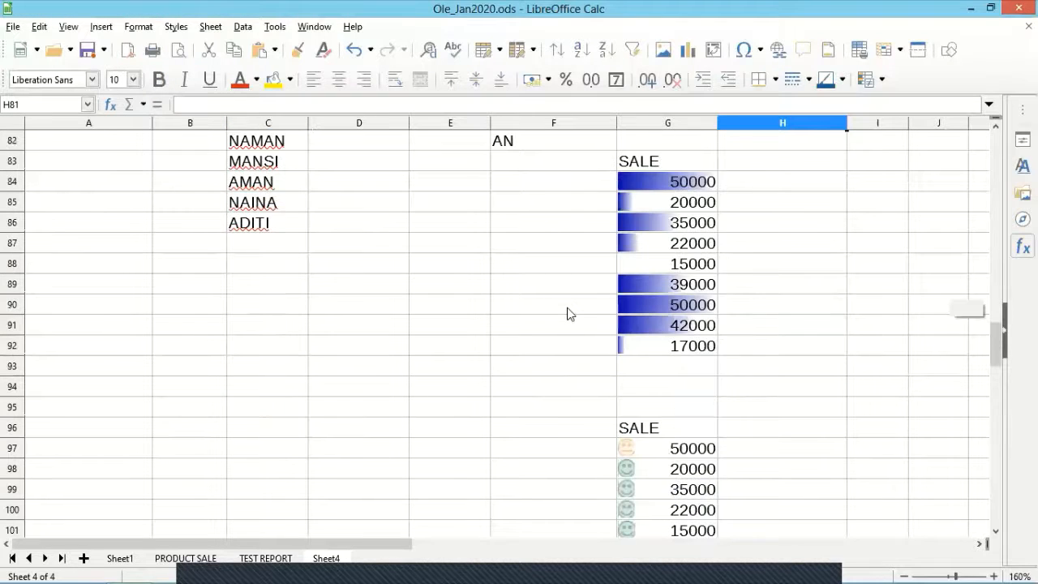
scroll(621, 305, "down", 3)
left_click_drag(667, 264, 671, 429)
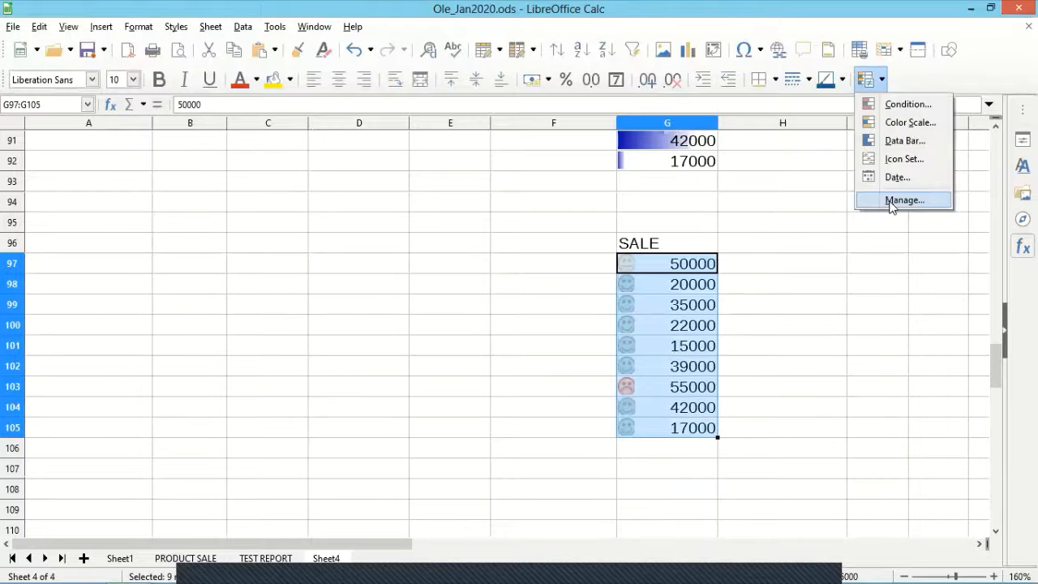
left_click(892, 203)
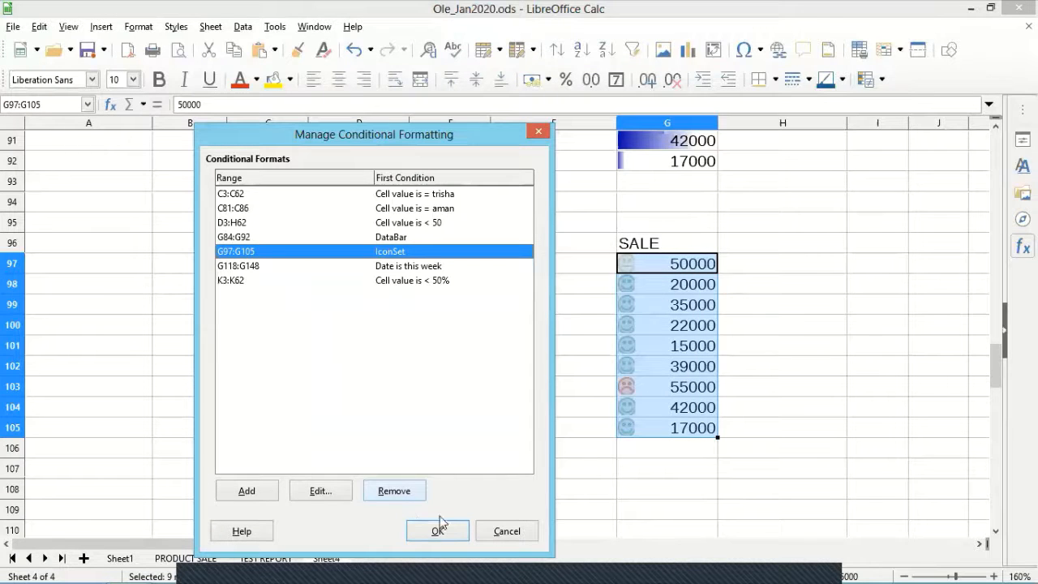
left_click(394, 490)
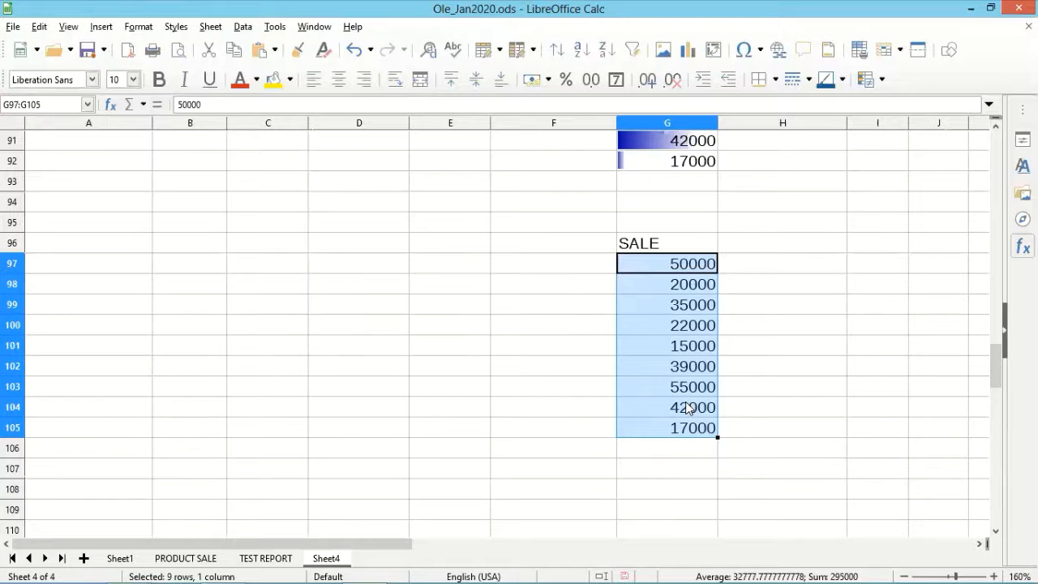
- Set up a condition for cell values between 20000 and 40000 on the SALE figures in G97:G105
left_click(866, 79)
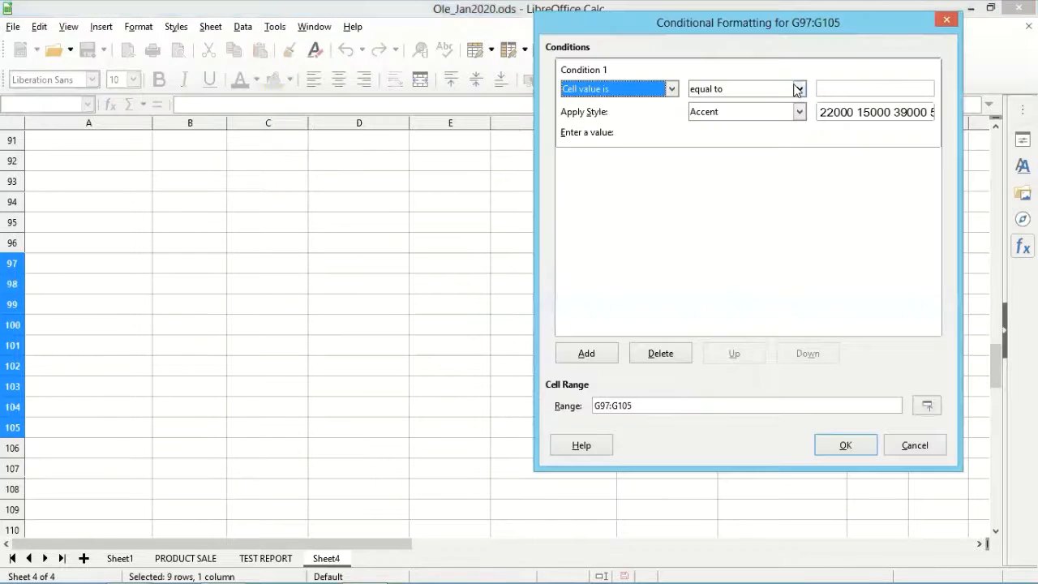
left_click(799, 89)
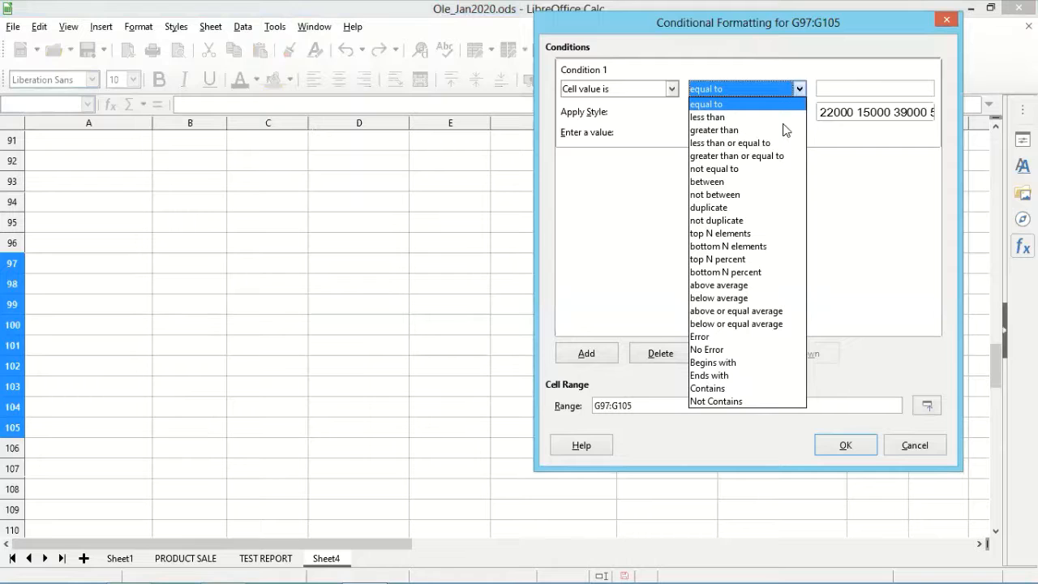
left_click(727, 184)
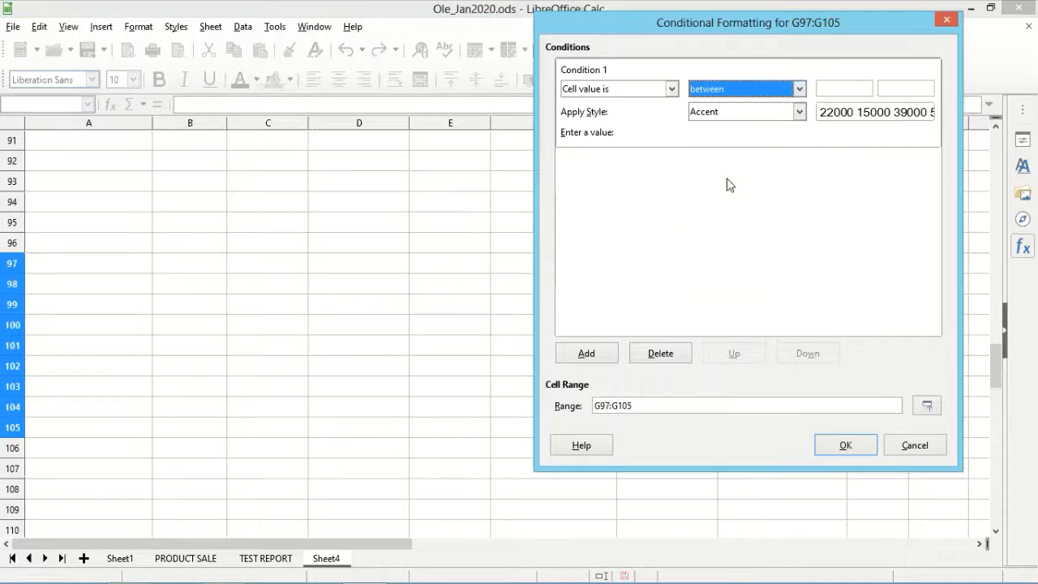
left_click(830, 88)
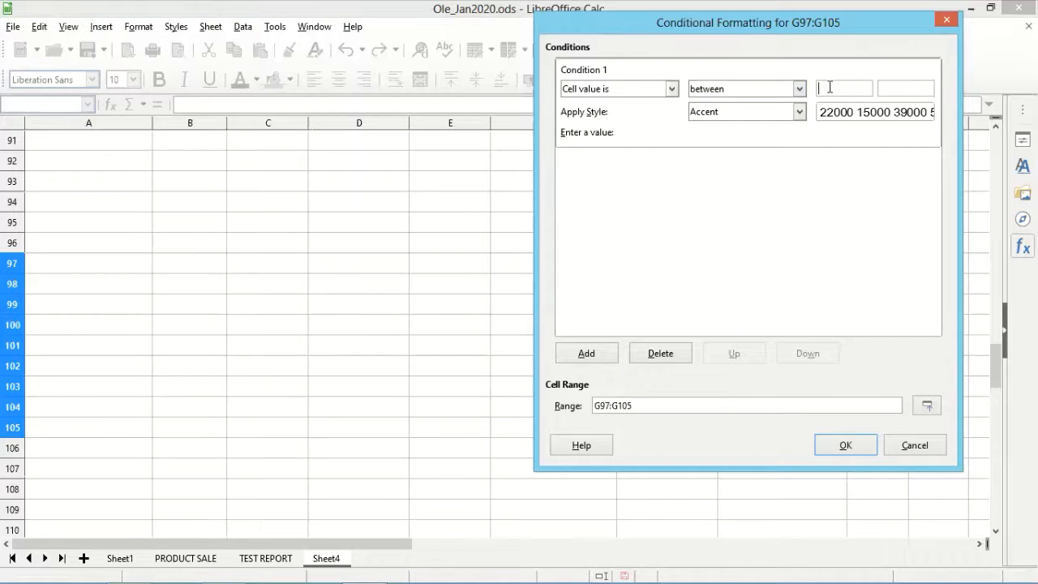
type("20000")
key("Tab")
type("4000")
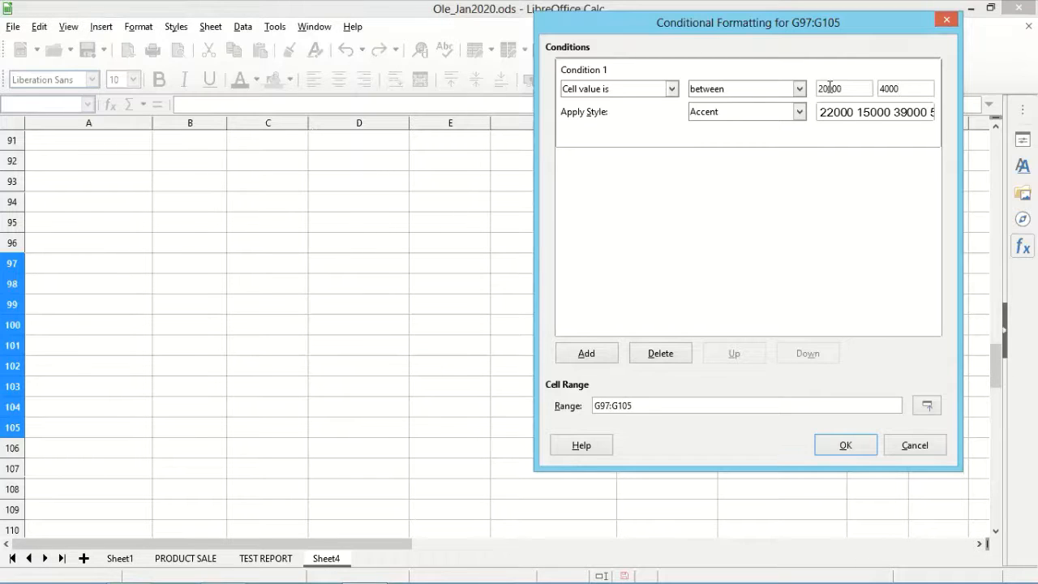
type("0")
- Try the Accent 3 style for the between condition on the SALE figures, and undo the conditional format
left_click(798, 118)
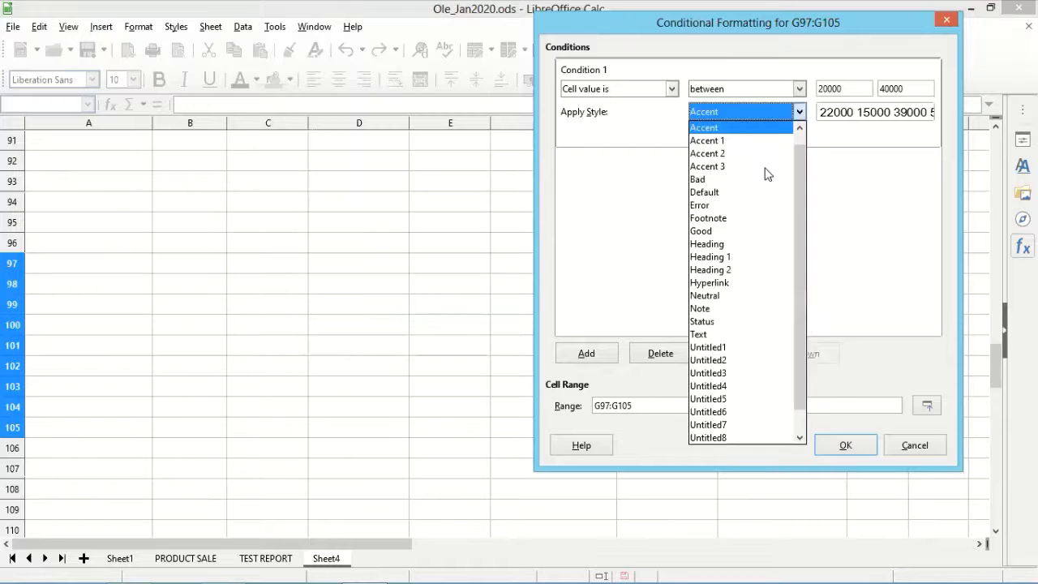
left_click(707, 166)
left_click(843, 451)
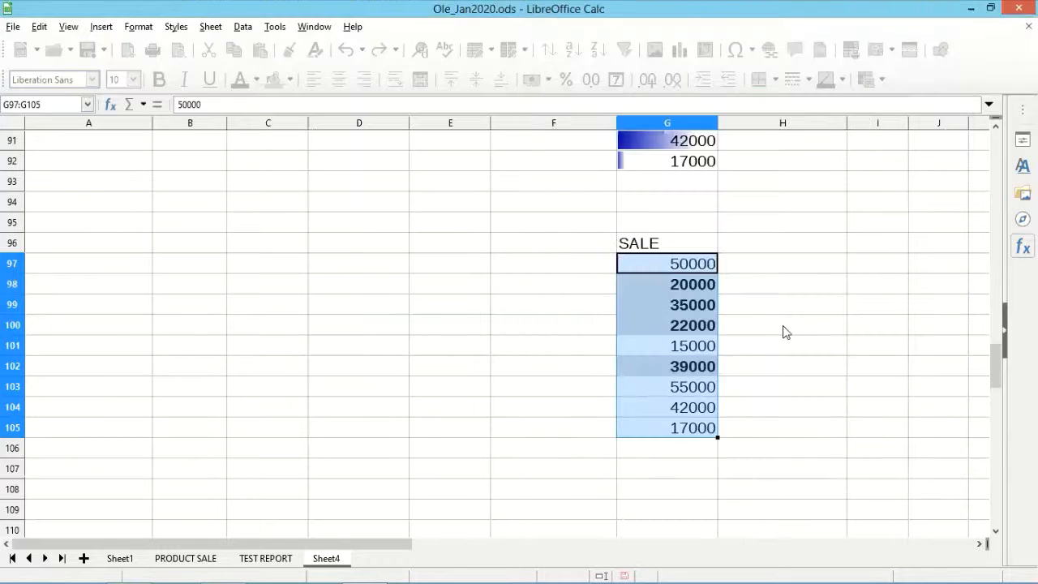
left_click(785, 330)
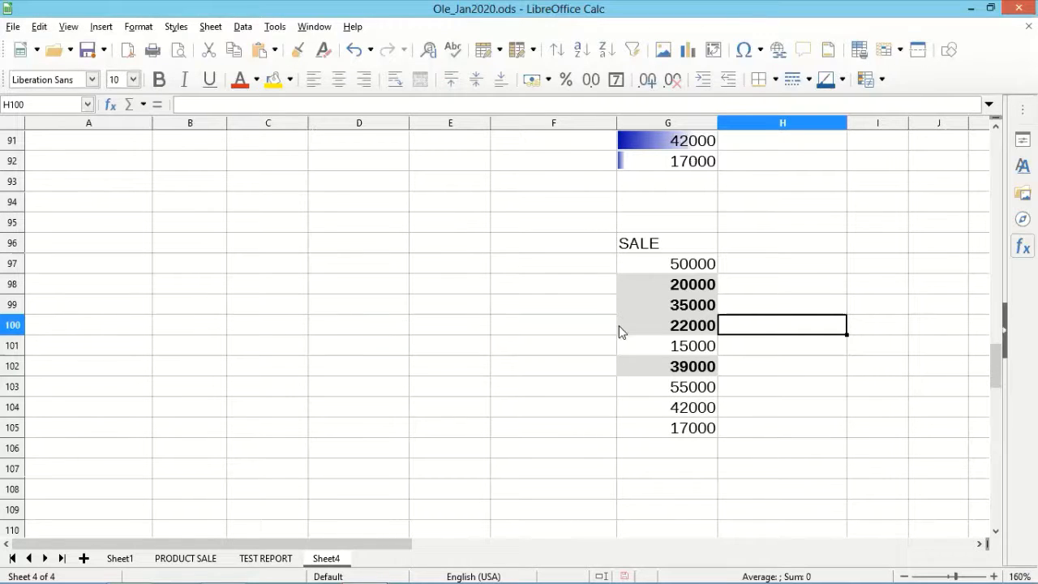
key("ctrl+z")
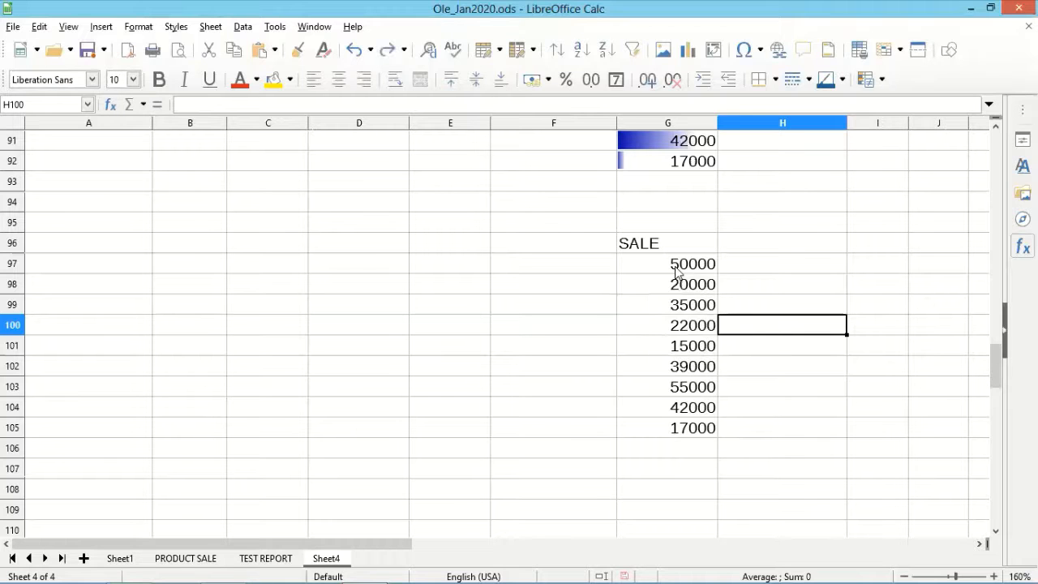
- Change the sale figure in G103 to 50000
left_click(677, 272)
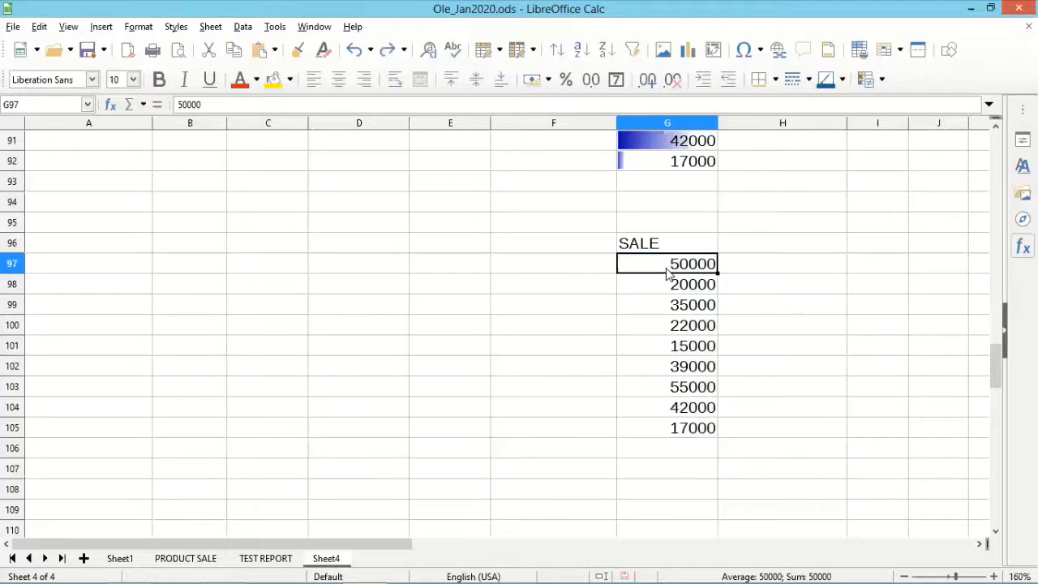
left_click(704, 396)
type("50000")
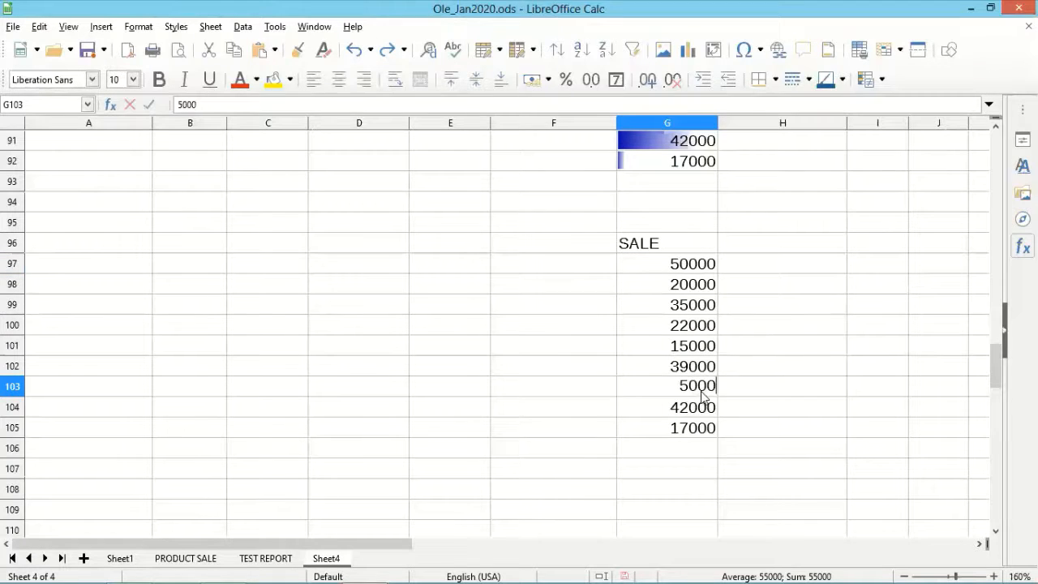
key("Return")
- Apply a not equal to 50000 condition with the Accent 2 style to the SALE figures in G97:G105
left_click_drag(670, 270, 685, 431)
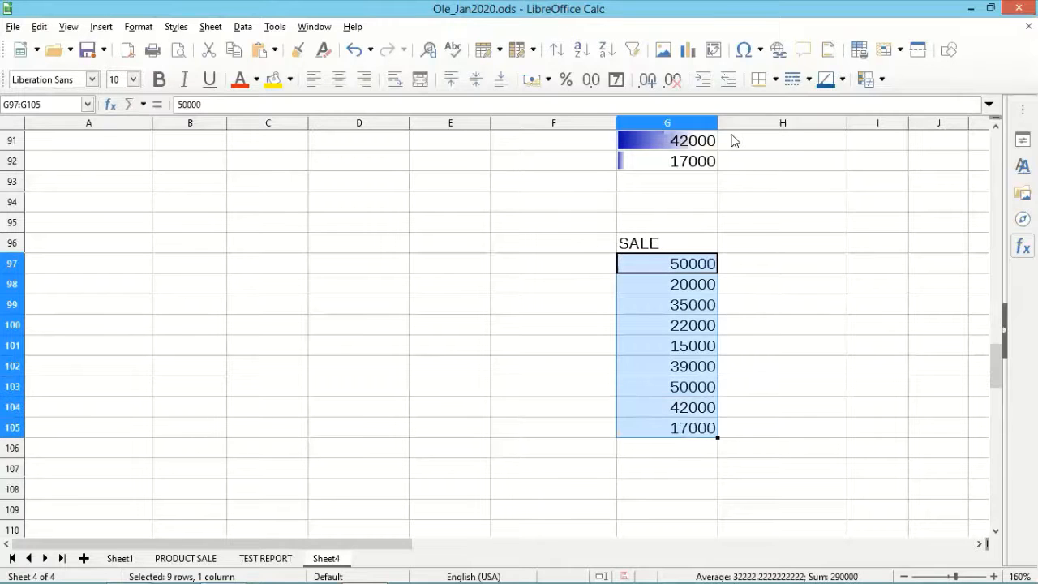
left_click(875, 100)
left_click(801, 92)
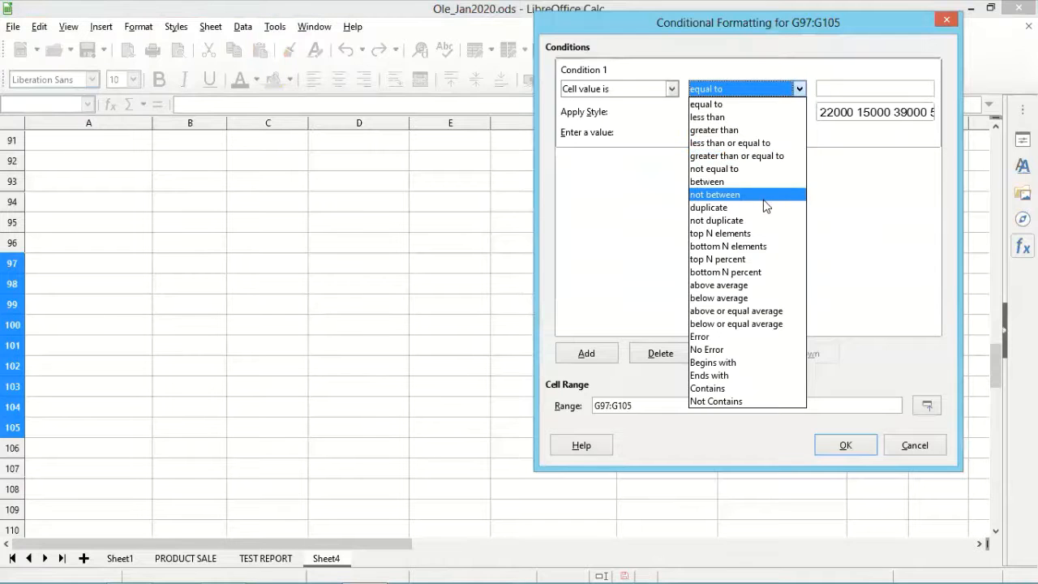
left_click(750, 171)
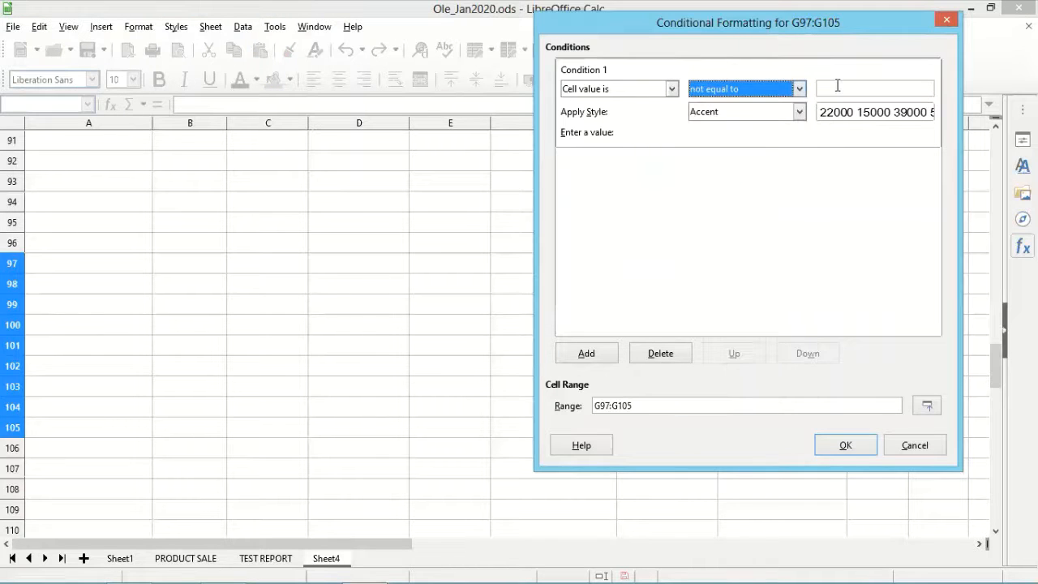
left_click(837, 85)
type("5")
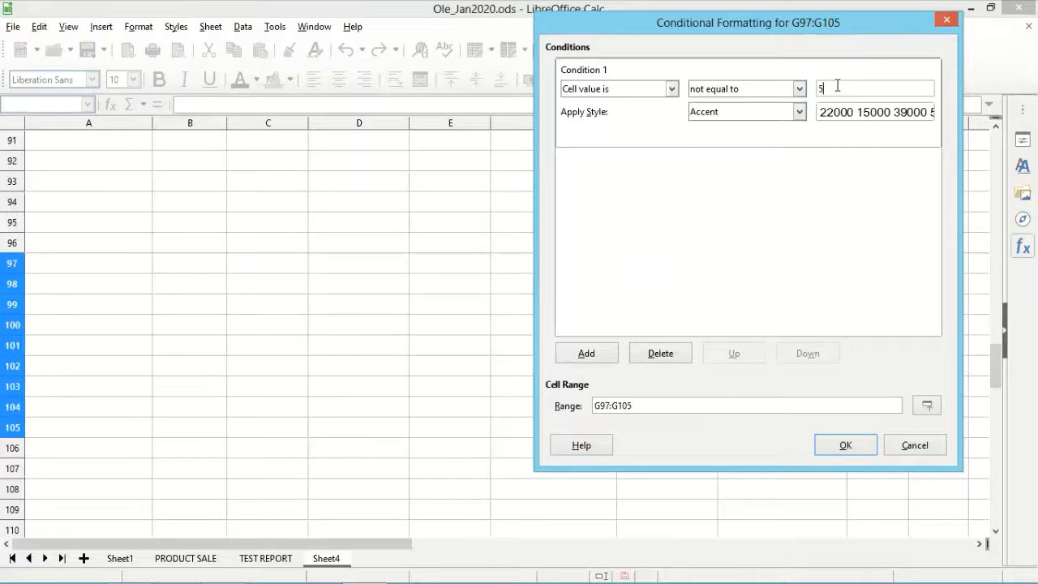
type("0000")
left_click(798, 112)
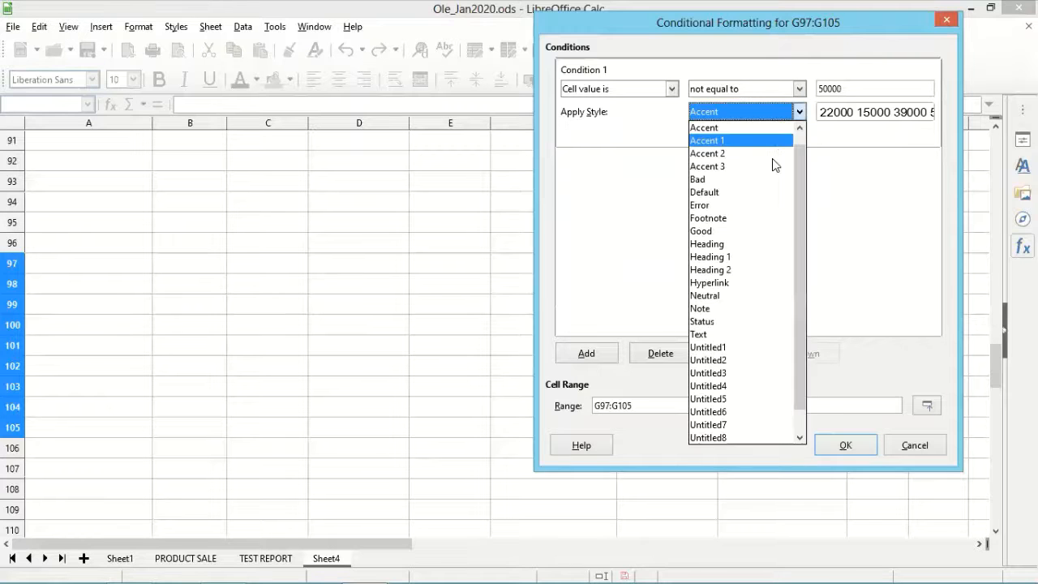
key("Return")
left_click(843, 451)
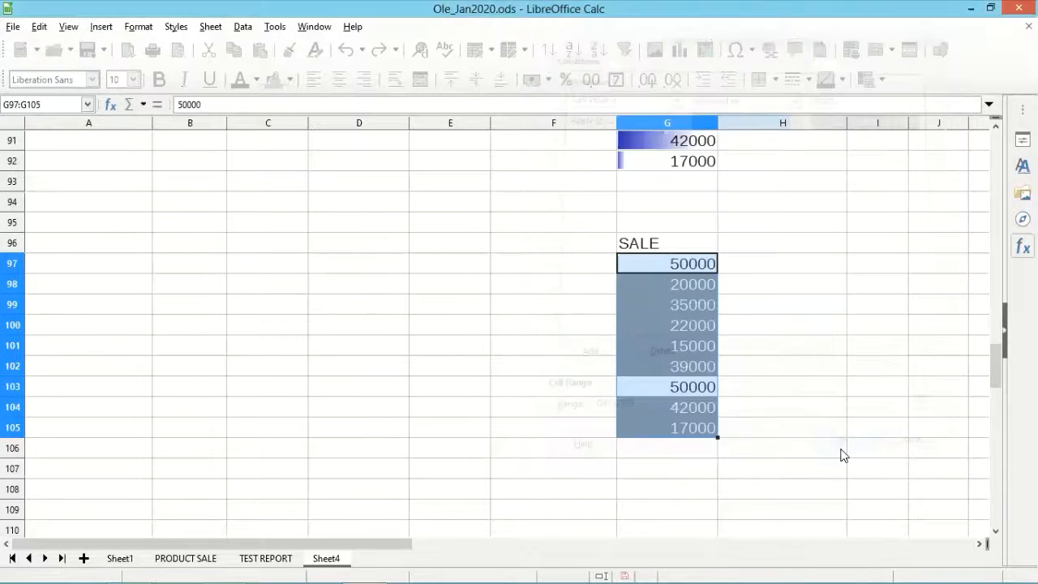
key("Right")
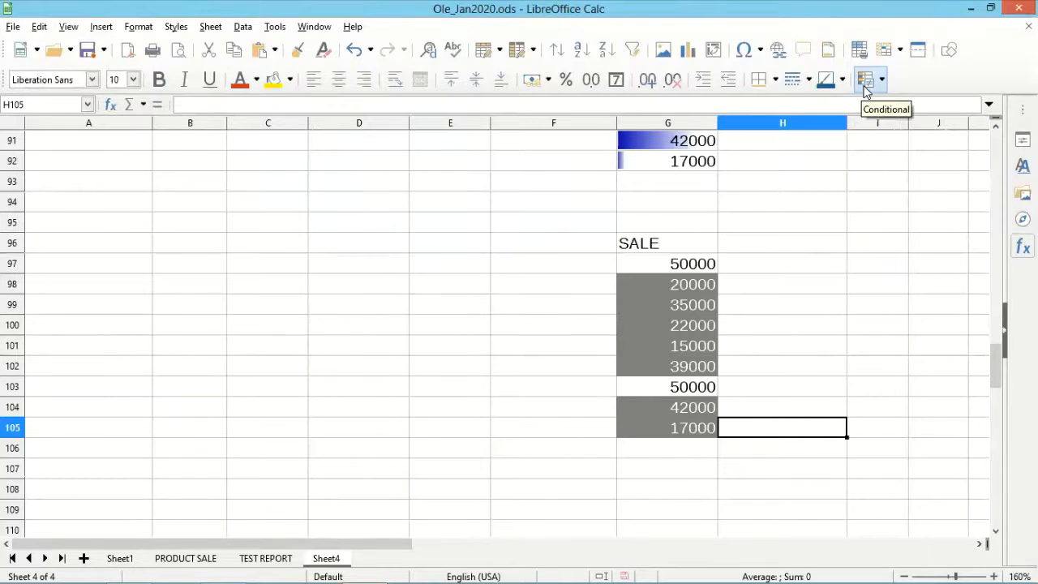
- Examine the sample data and the UT 4 and UT 5 rows of the marks table on Sheet4
left_click(479, 221)
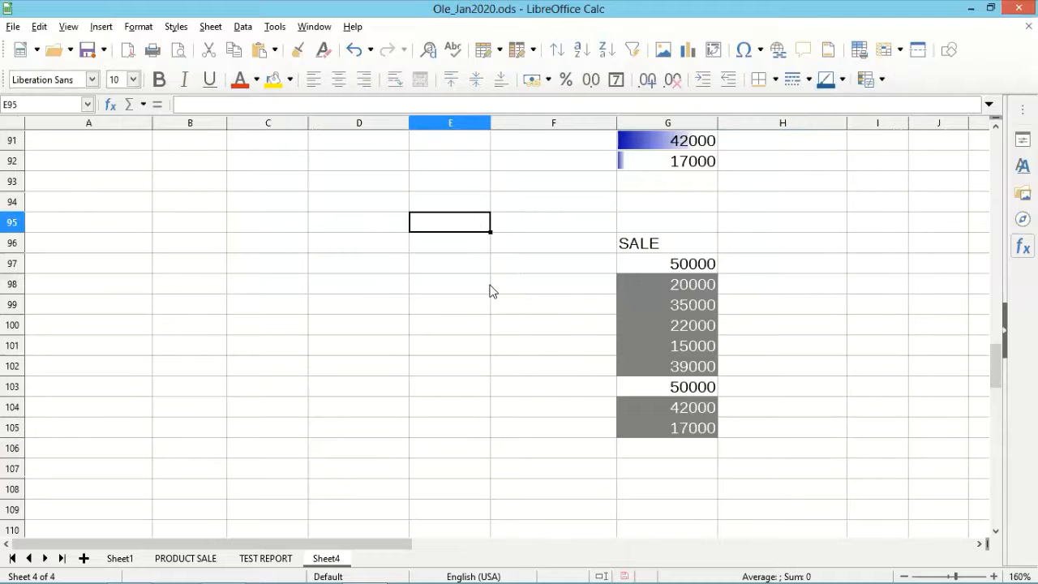
scroll(491, 291, "up", 3)
scroll(490, 290, "up", 1)
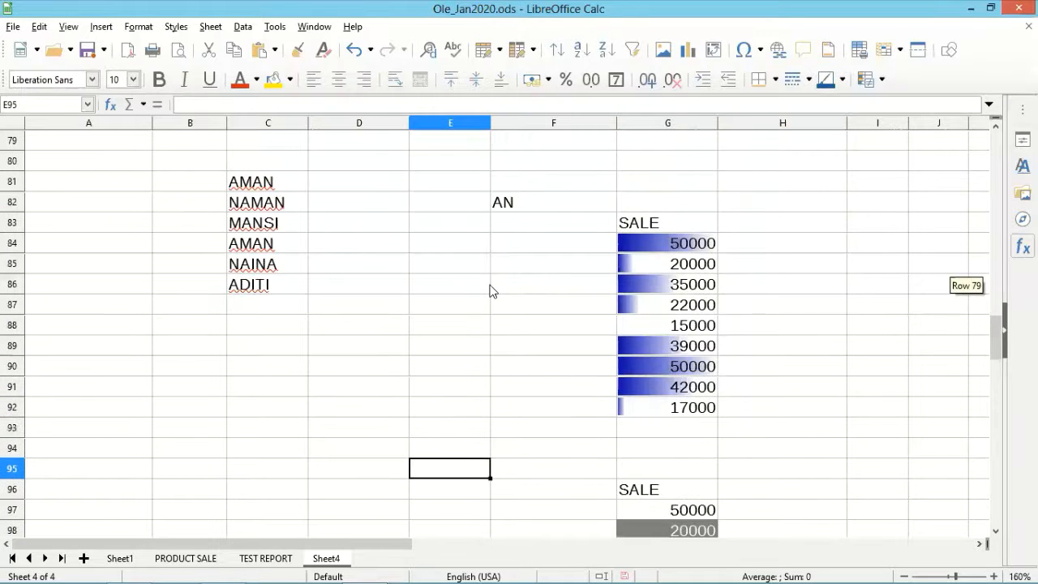
scroll(491, 290, "up", 8)
scroll(491, 290, "up", 6)
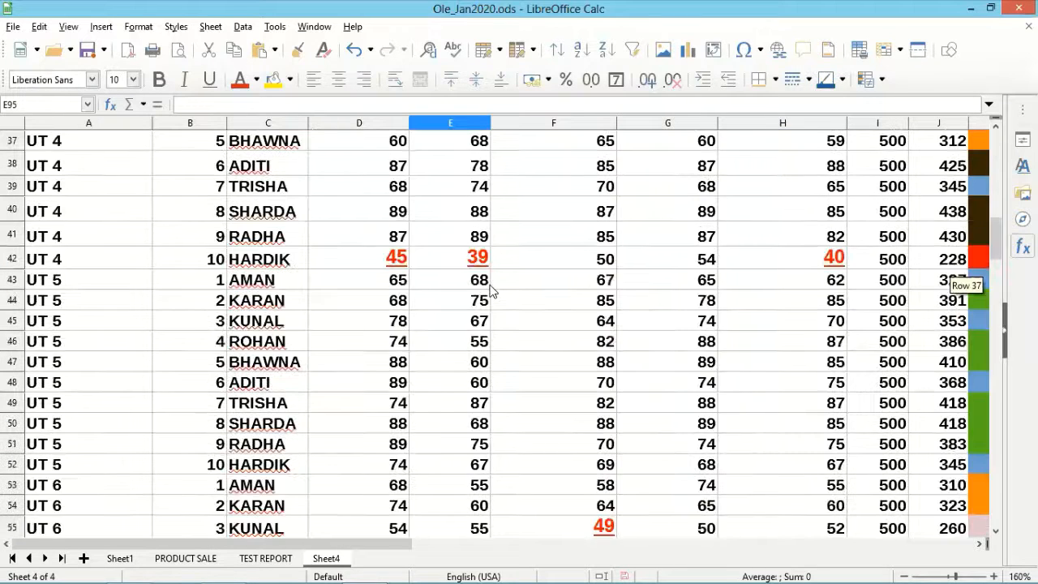
scroll(491, 291, "up", 2)
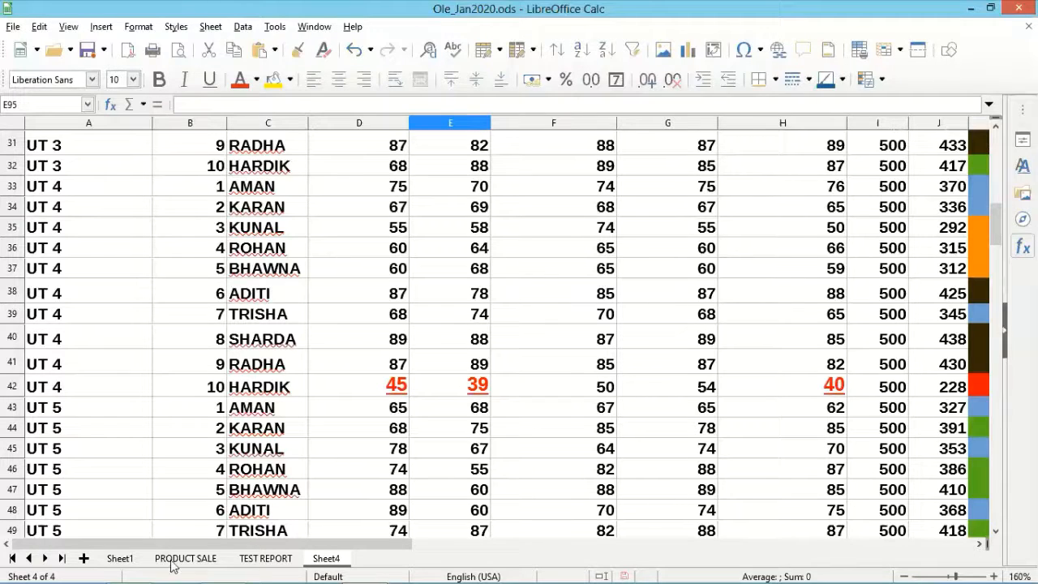
left_click(193, 509)
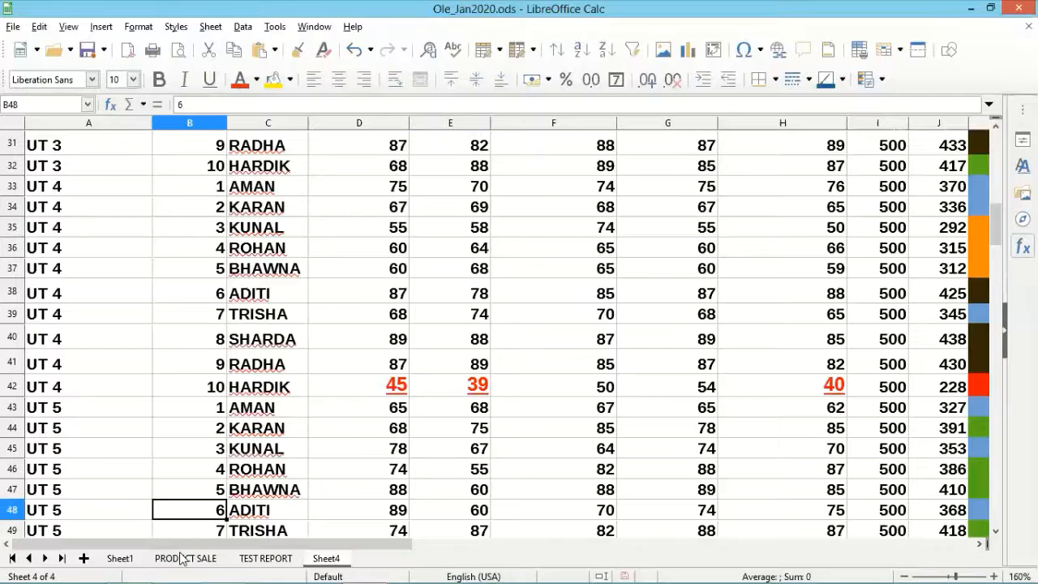
- Copy the product table B2:F7, from Sr. No. to PRICE, on the PRODUCT SALE sheet
left_click(167, 557)
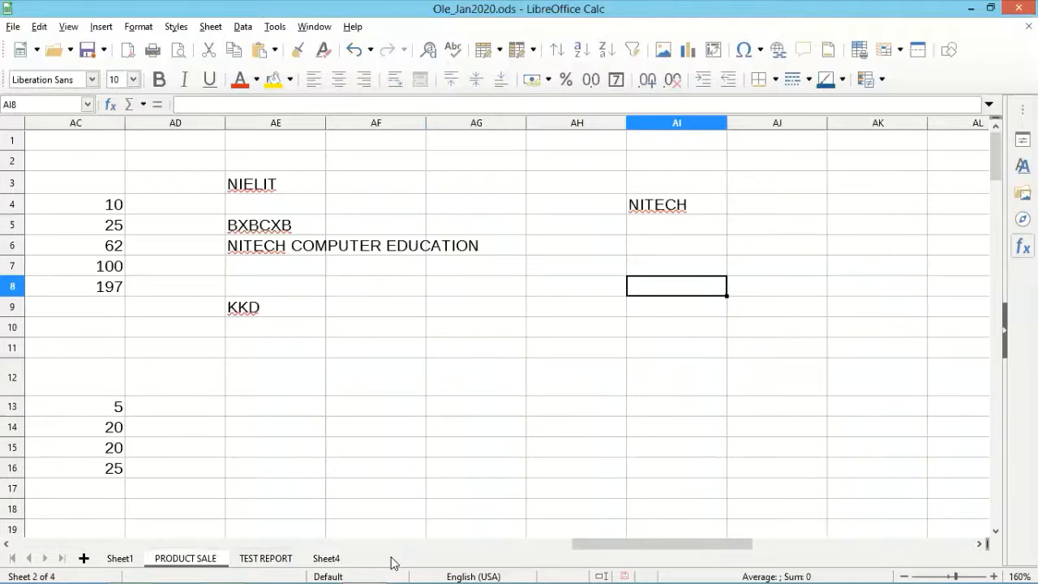
left_click_drag(53, 560, 28, 560)
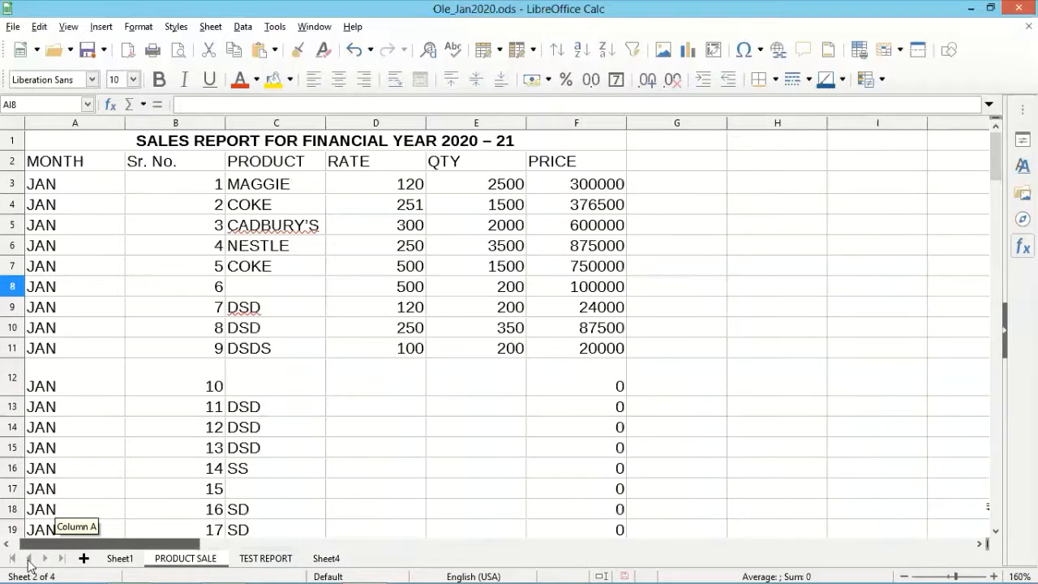
left_click(171, 429)
left_click(172, 169)
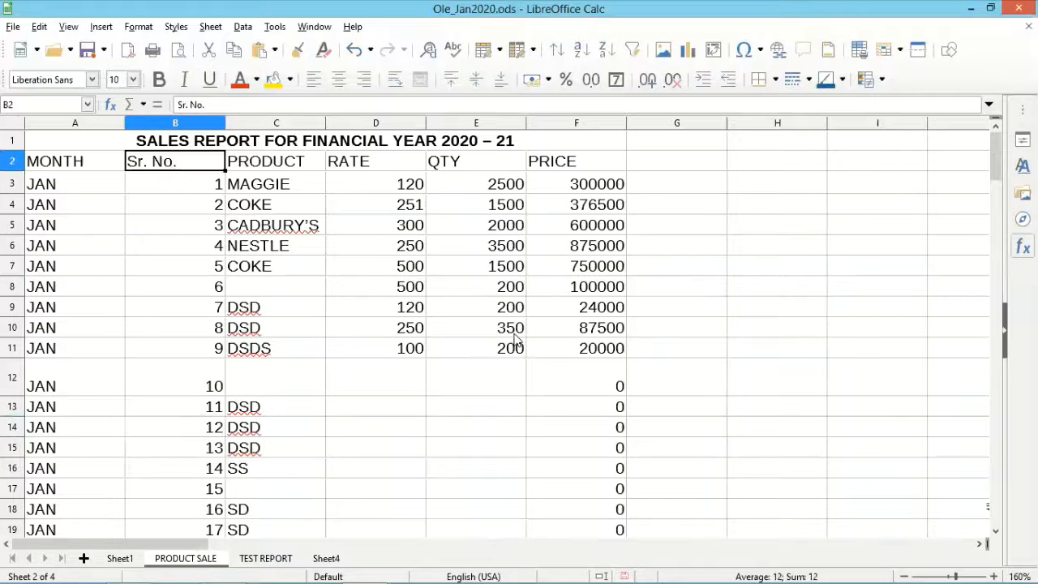
left_click(579, 348, "shift")
left_click(607, 269, "shift")
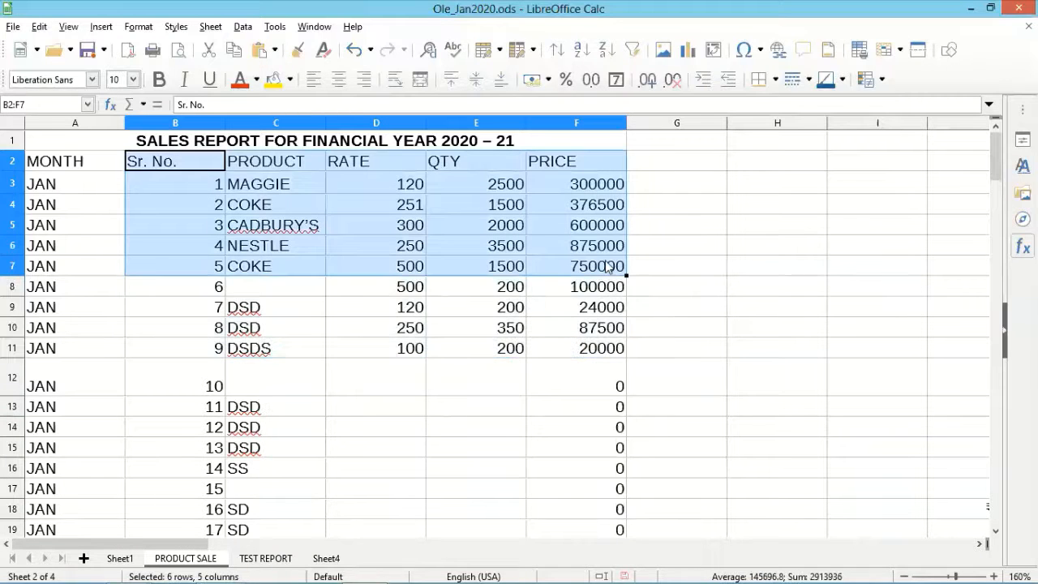
key("ctrl+c")
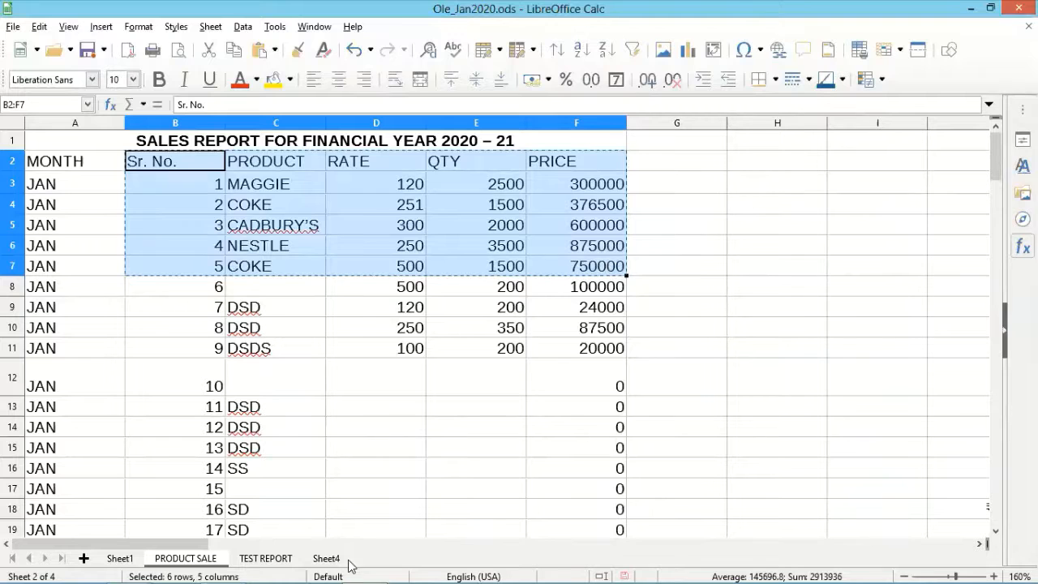
- Insert one new sheet named Sheet5 before Sheet4 and paste the copied product table at A1
left_click(326, 559)
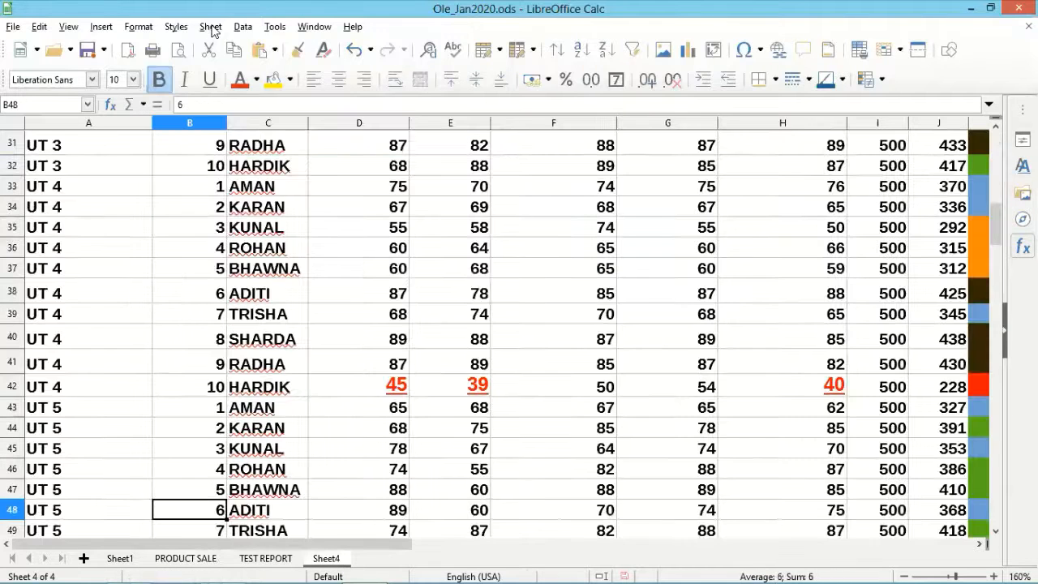
left_click(210, 27)
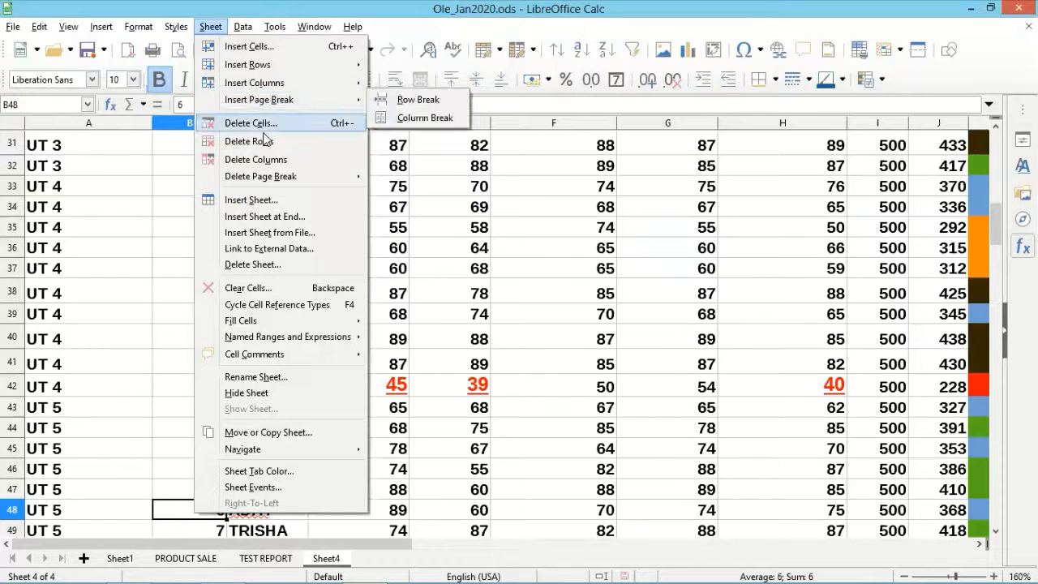
key("Return")
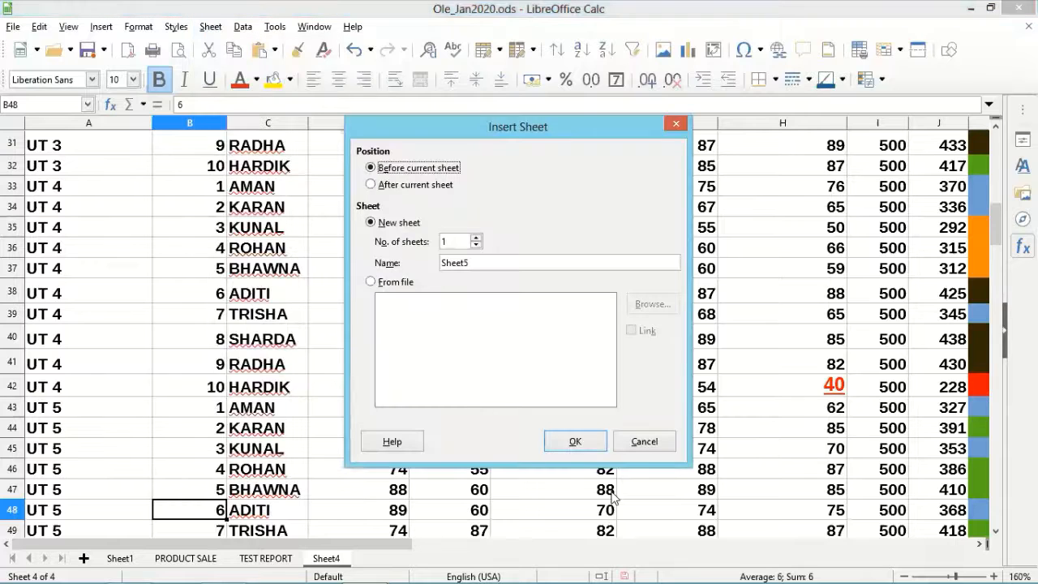
left_click(581, 441)
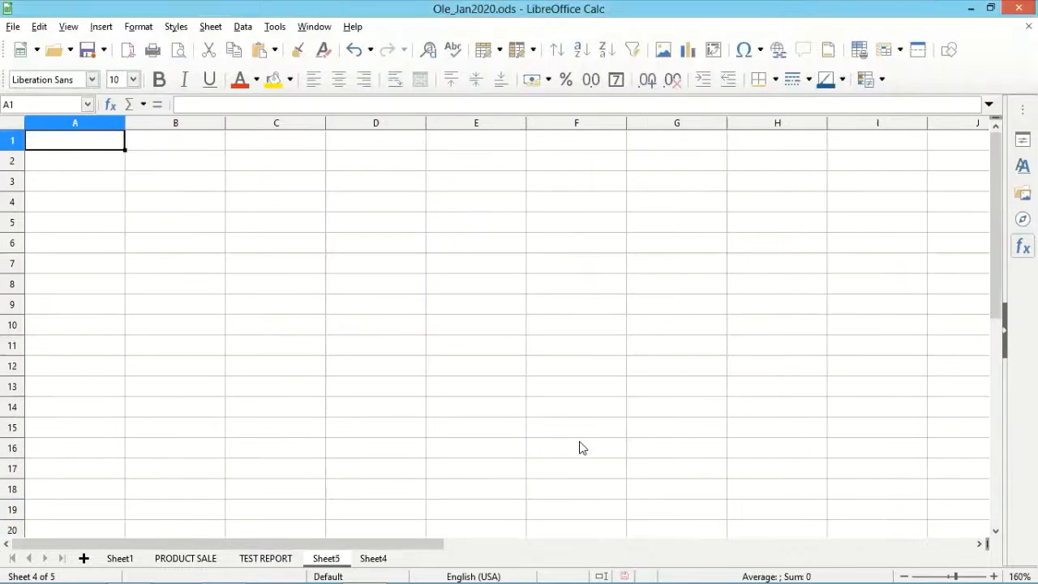
key("ctrl+v")
left_click(516, 428)
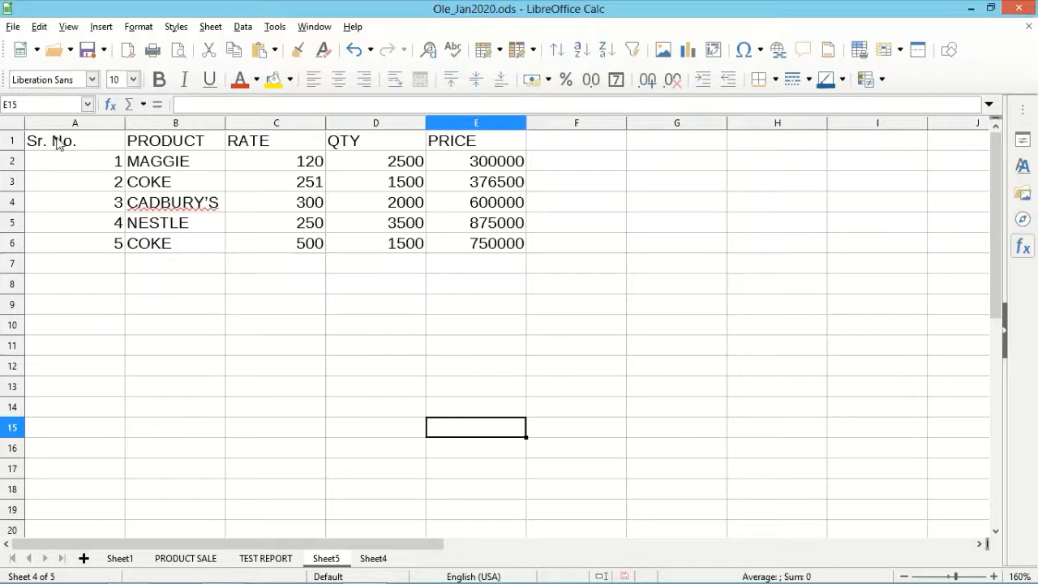
- Copy the product table A1:E6 and paste its text, numbers and dates transposed at A8
left_click_drag(127, 139, 461, 246)
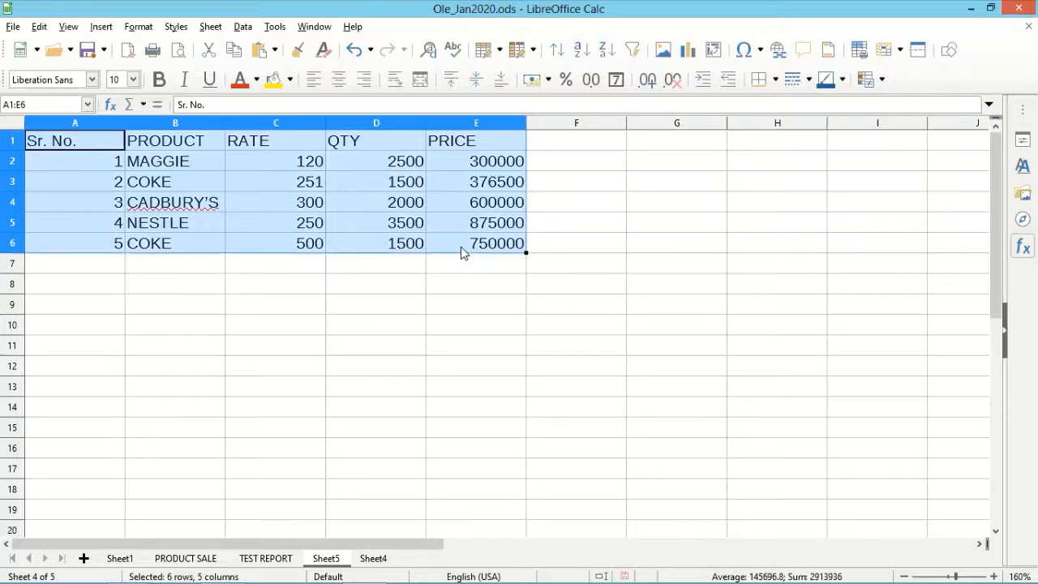
key("ctrl+c")
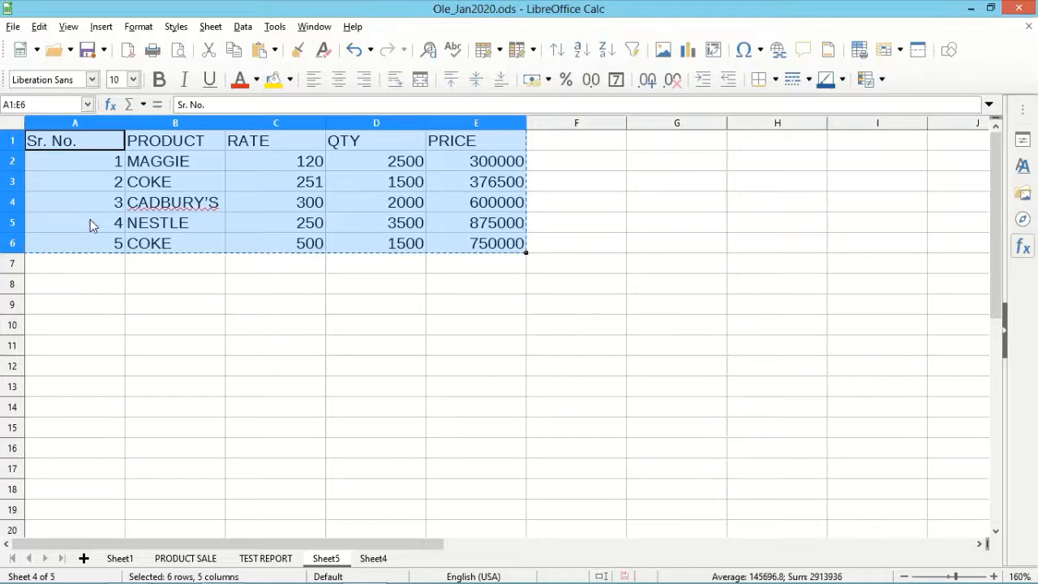
left_click(78, 291)
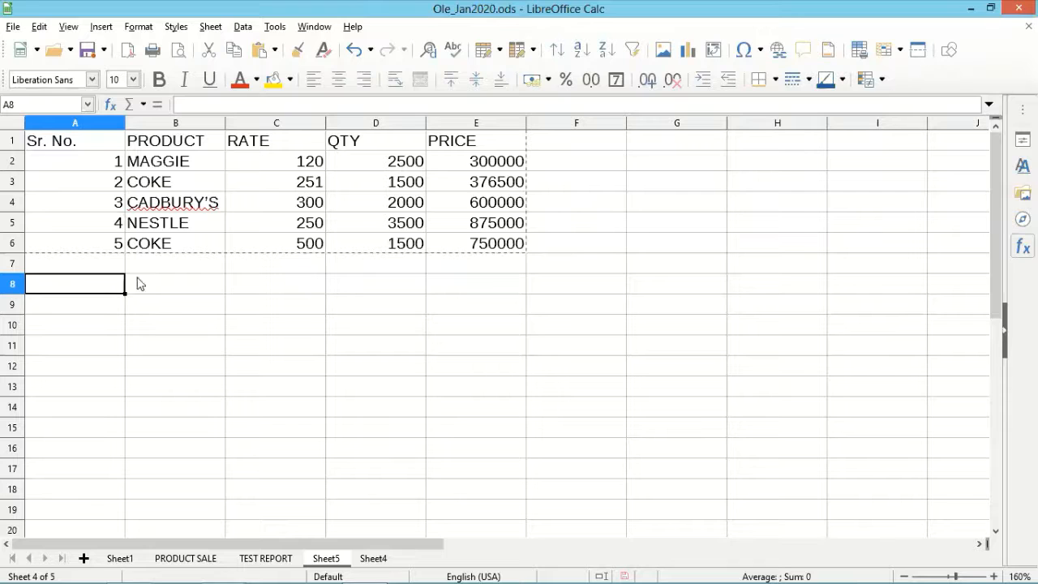
left_click(275, 50)
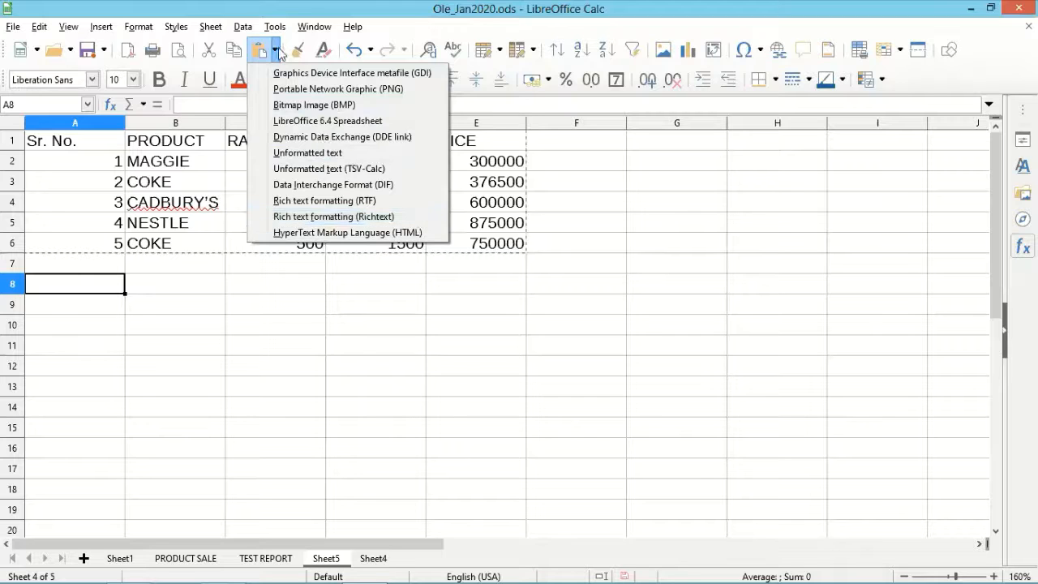
left_click(39, 28)
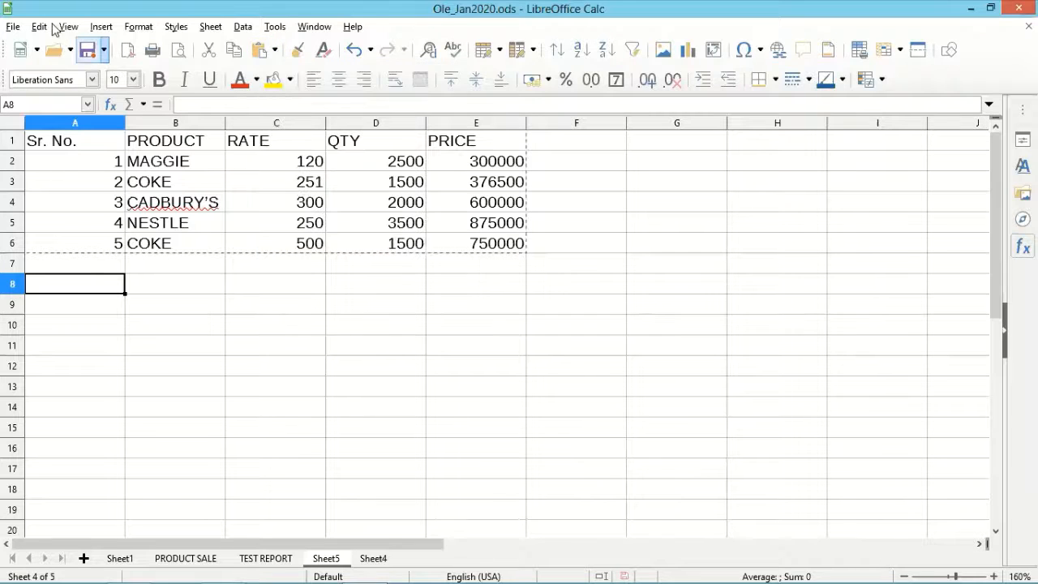
left_click(39, 27)
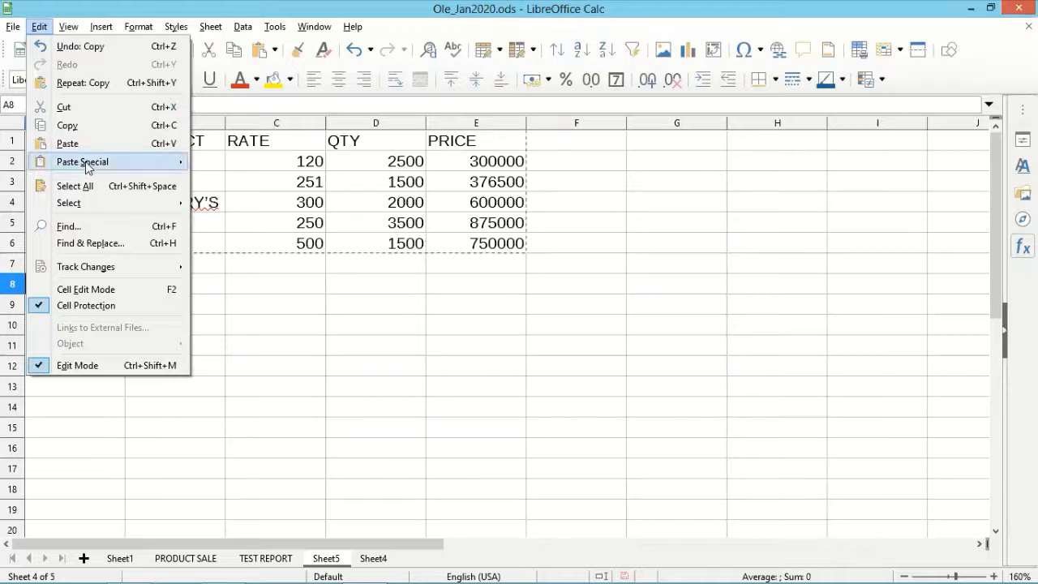
mouse_move(86, 163)
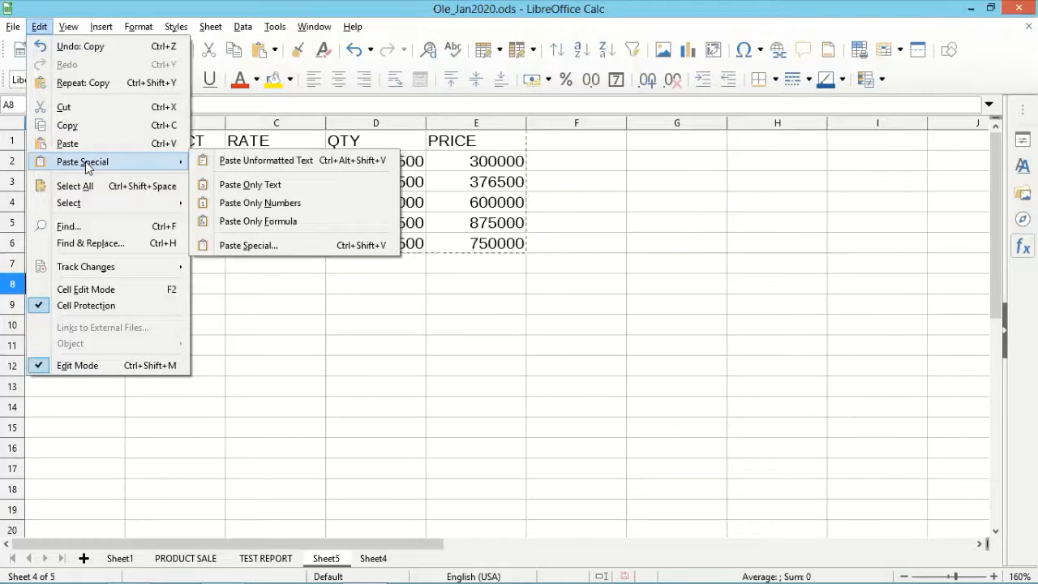
left_click(317, 255)
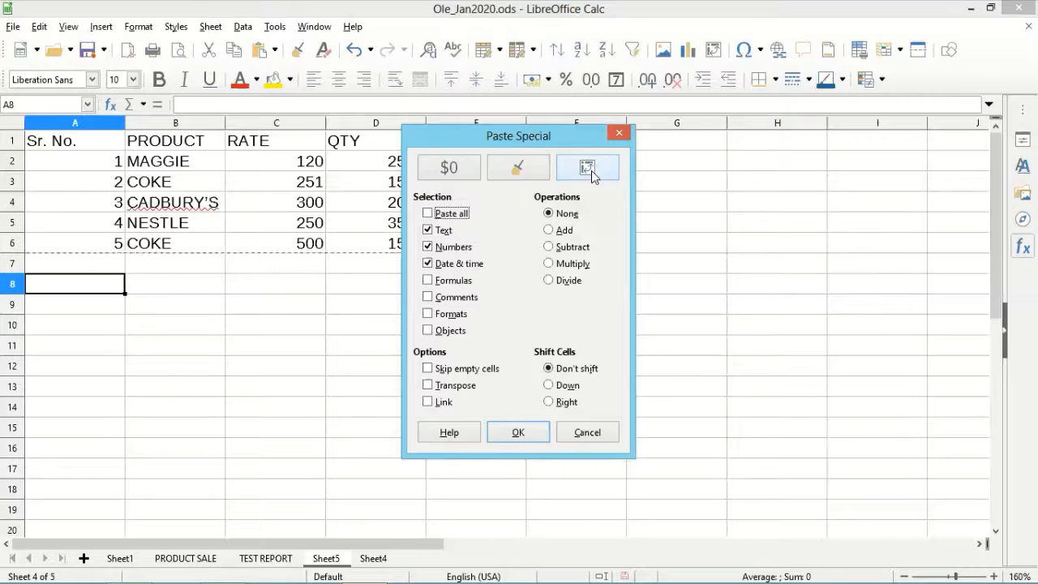
left_click(444, 391)
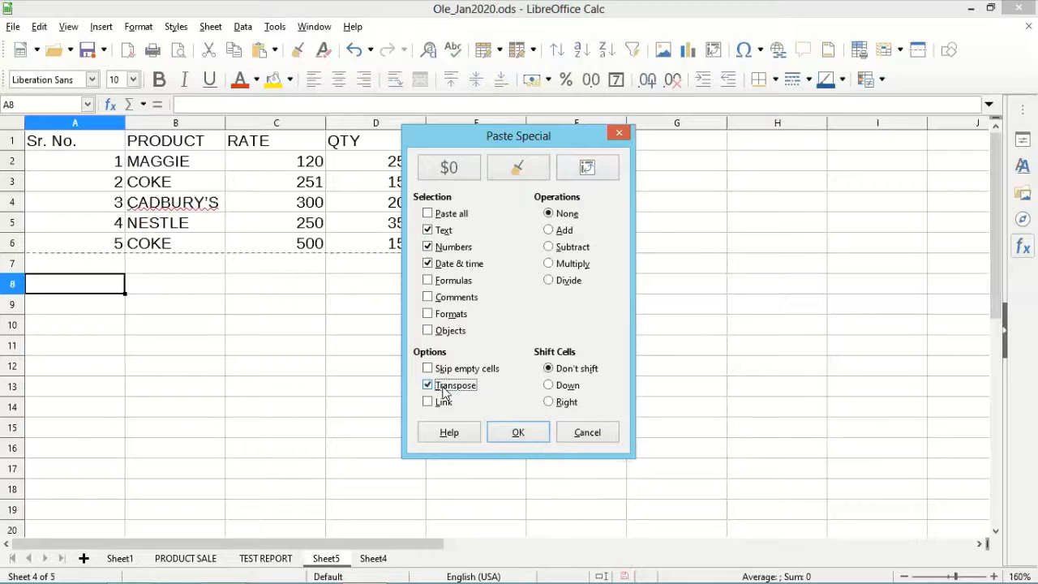
left_click(499, 442)
left_click(499, 450)
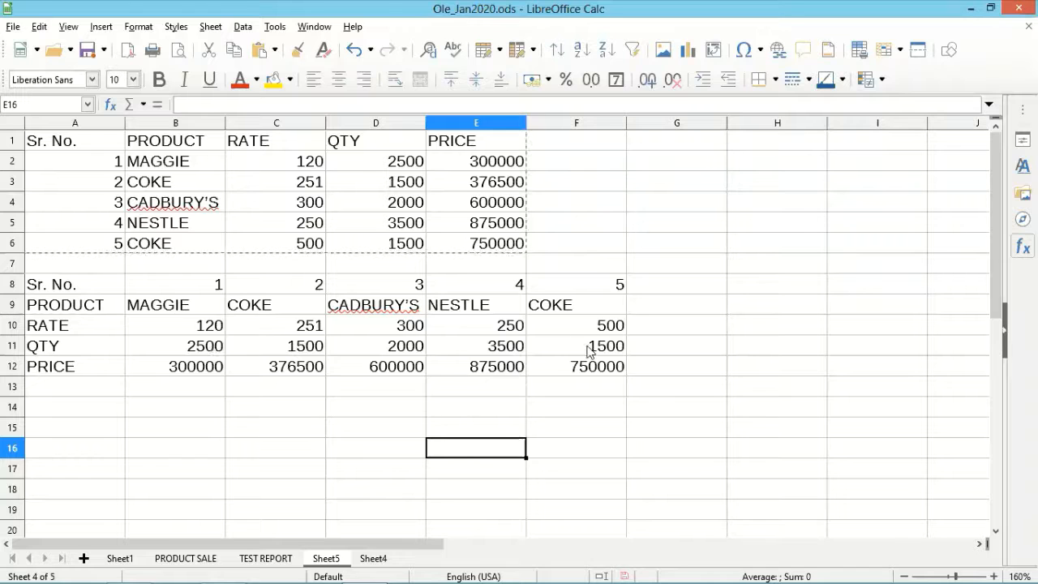
left_click(397, 264)
left_click_drag(470, 253, 49, 141)
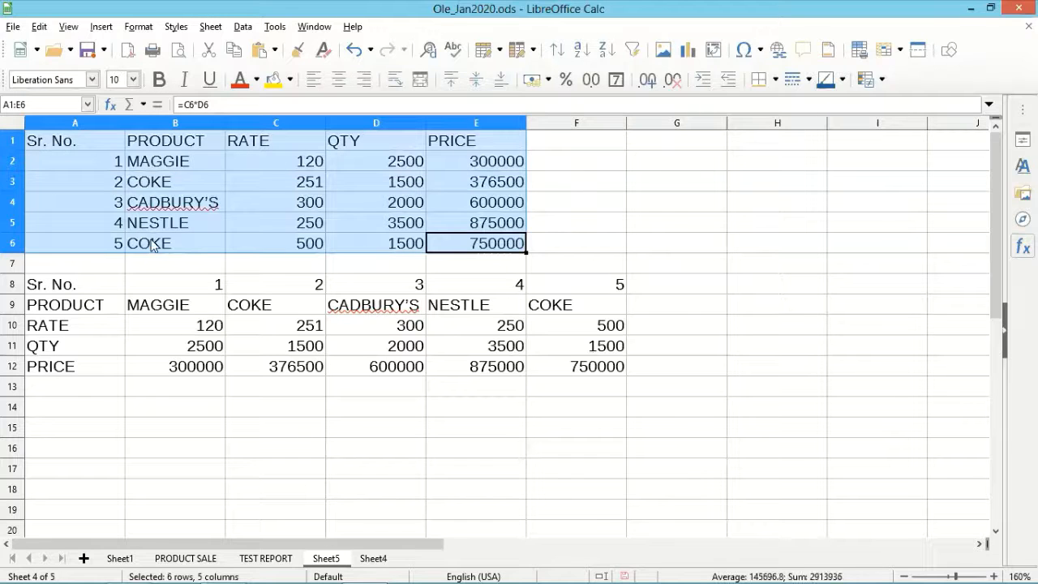
left_click(187, 326)
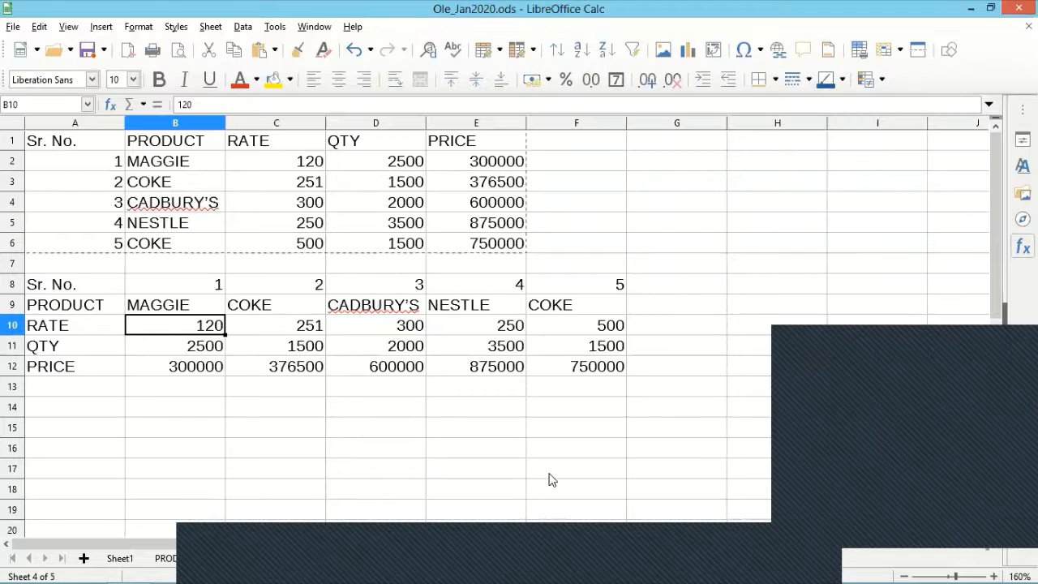
left_click(560, 449)
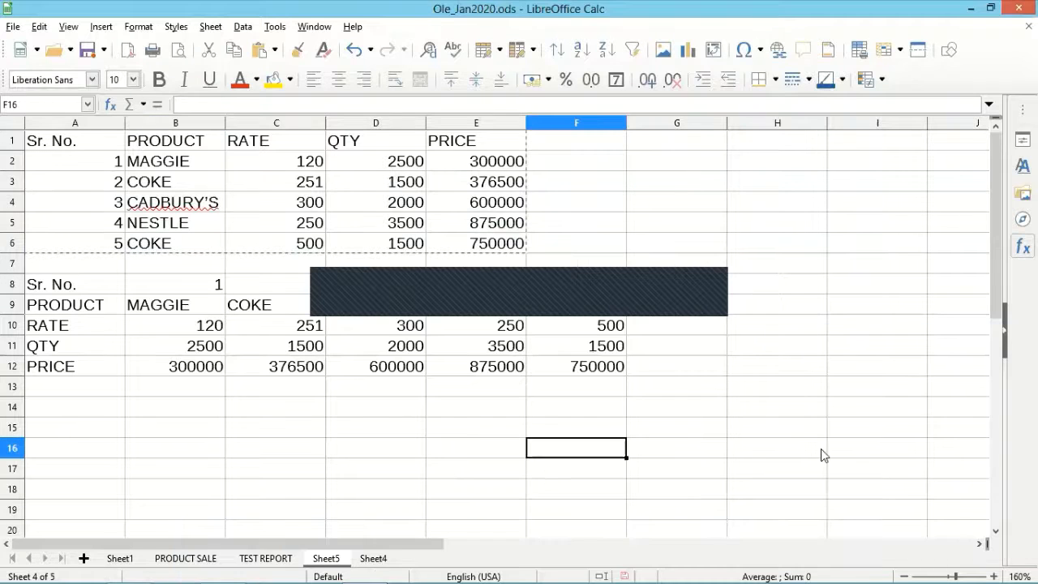
left_click(624, 432)
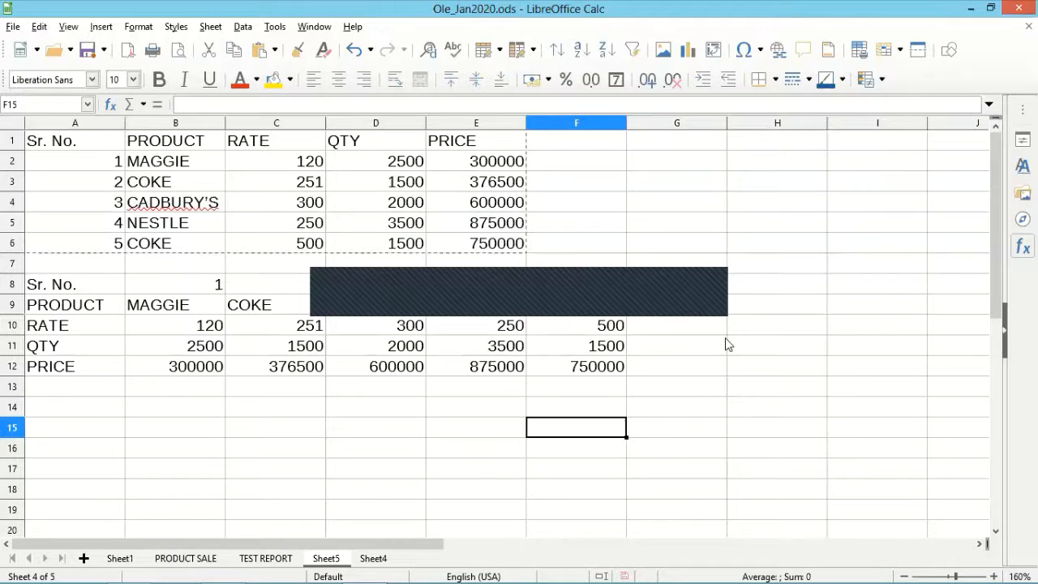
- Copy the original product table A1:E6 again and select cell B19 as the paste destination
left_click(71, 141)
left_click_drag(71, 142, 459, 248)
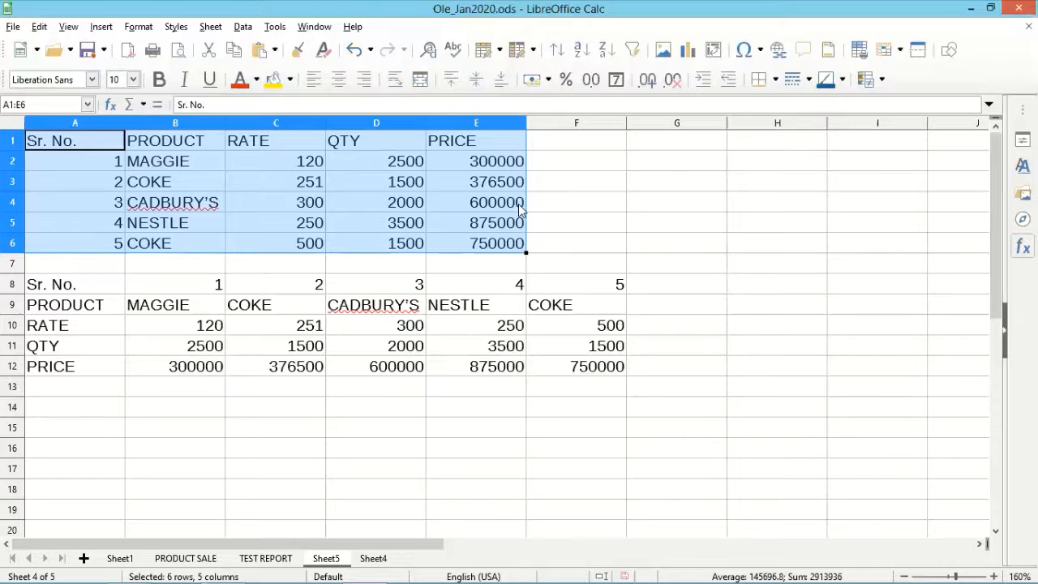
key("ctrl+c")
scroll(149, 259, "down", 4)
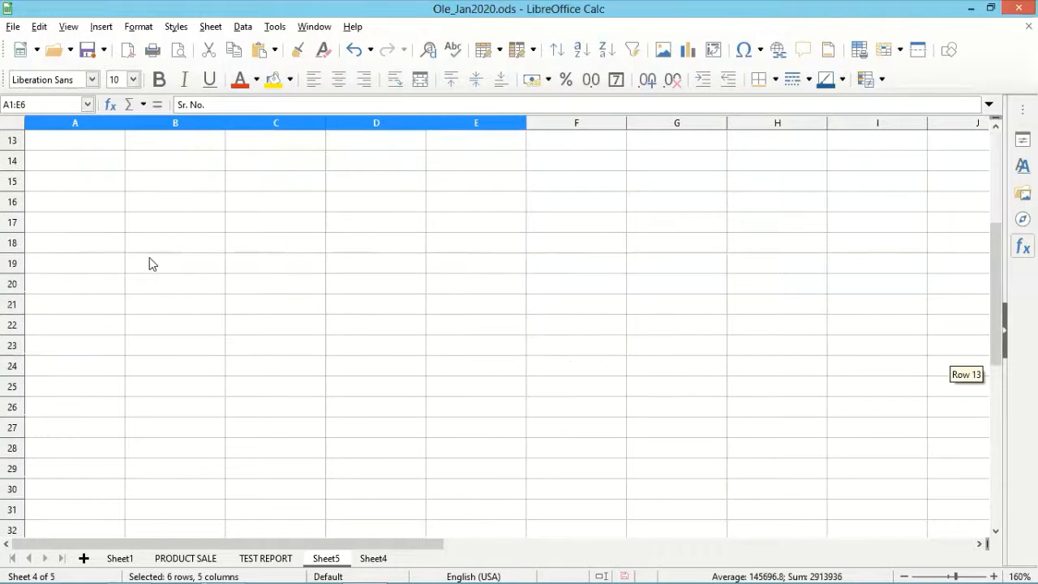
left_click(149, 259)
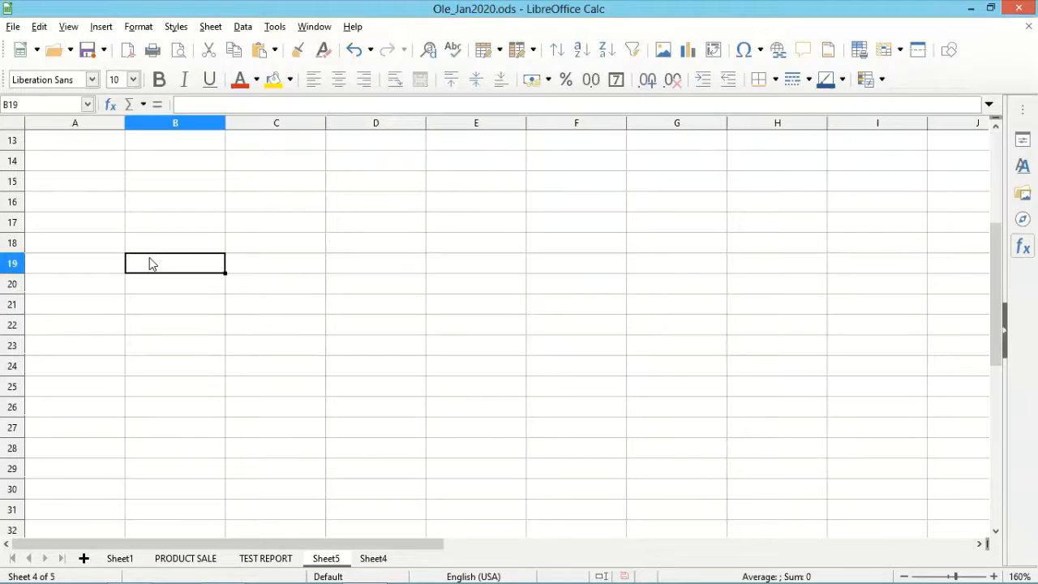
left_click(101, 27)
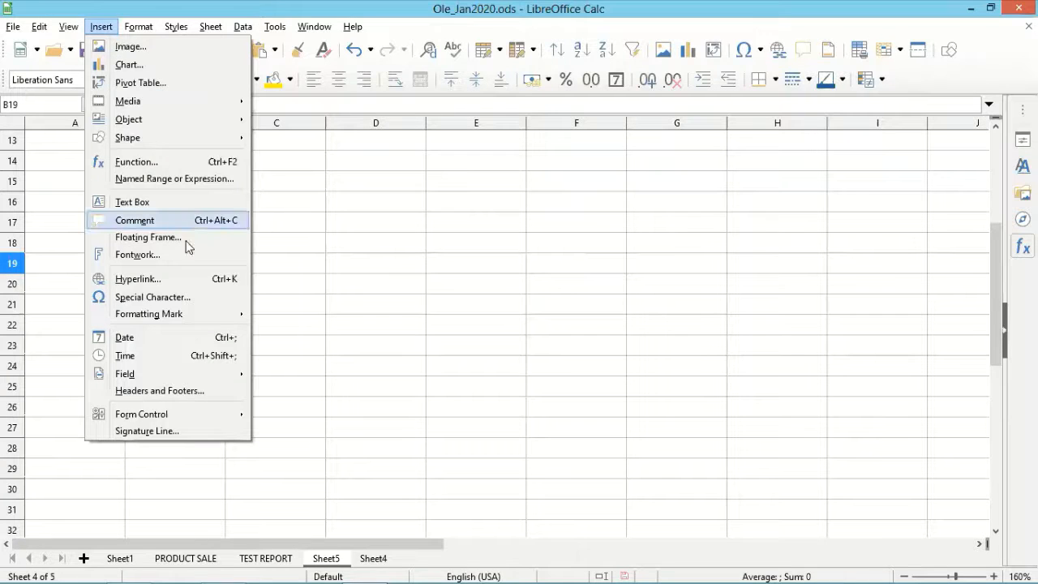
mouse_move(68, 27)
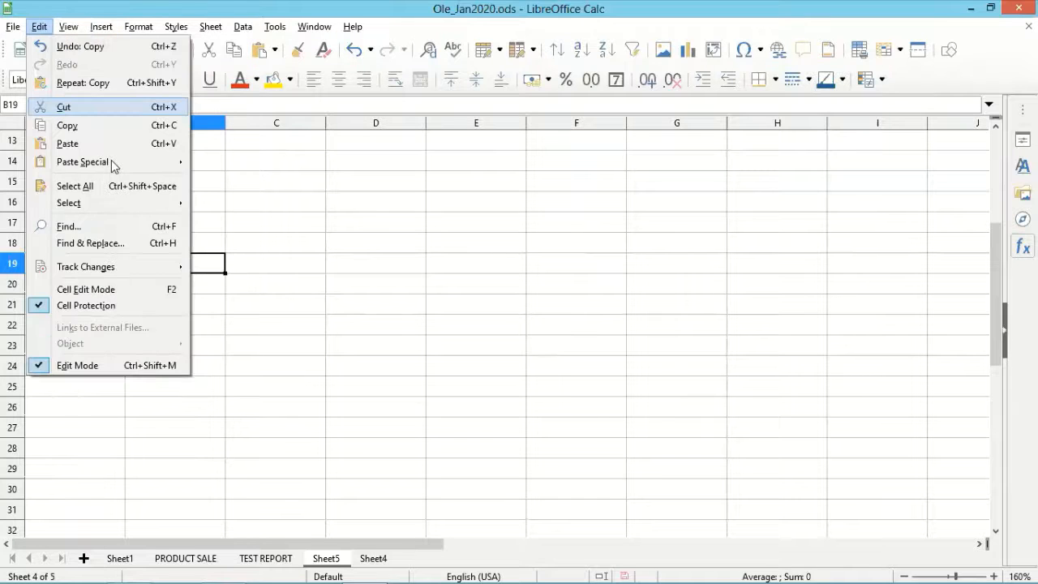
mouse_move(114, 166)
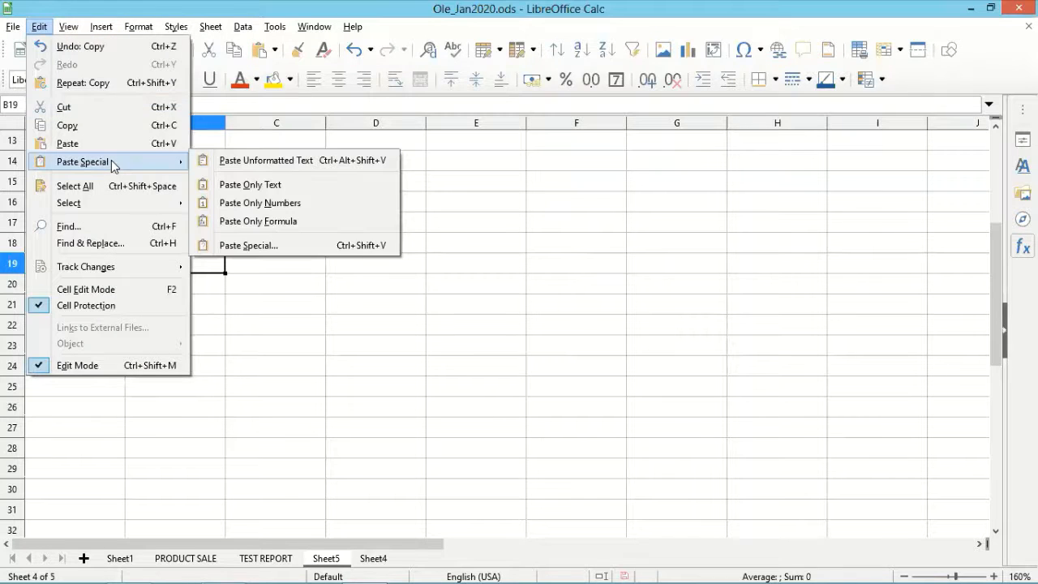
left_click(275, 245)
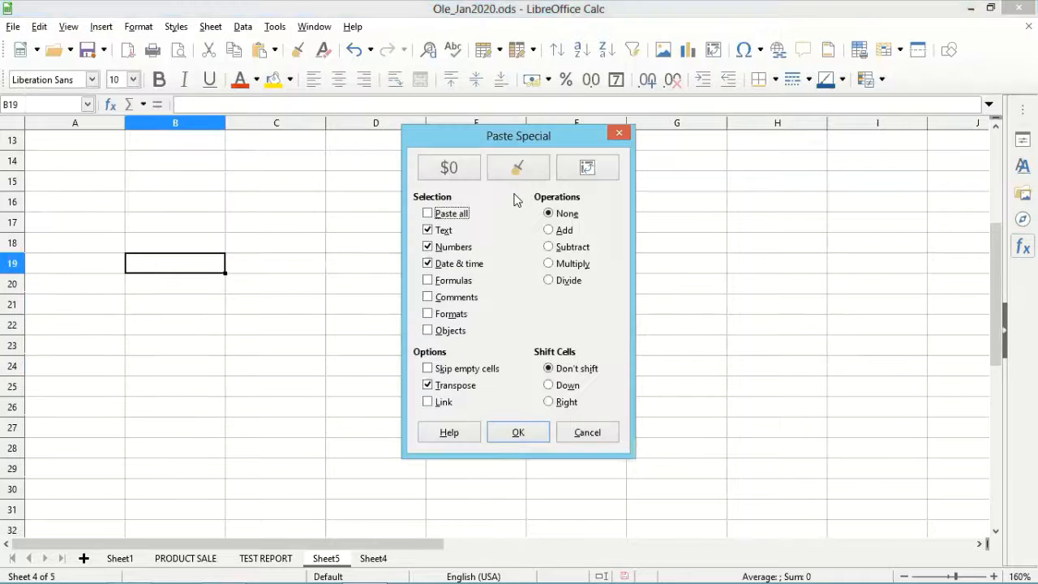
left_click(584, 433)
- Paste the copied product table at B19 as a PNG graphic and select the pasted picture
left_click(275, 50)
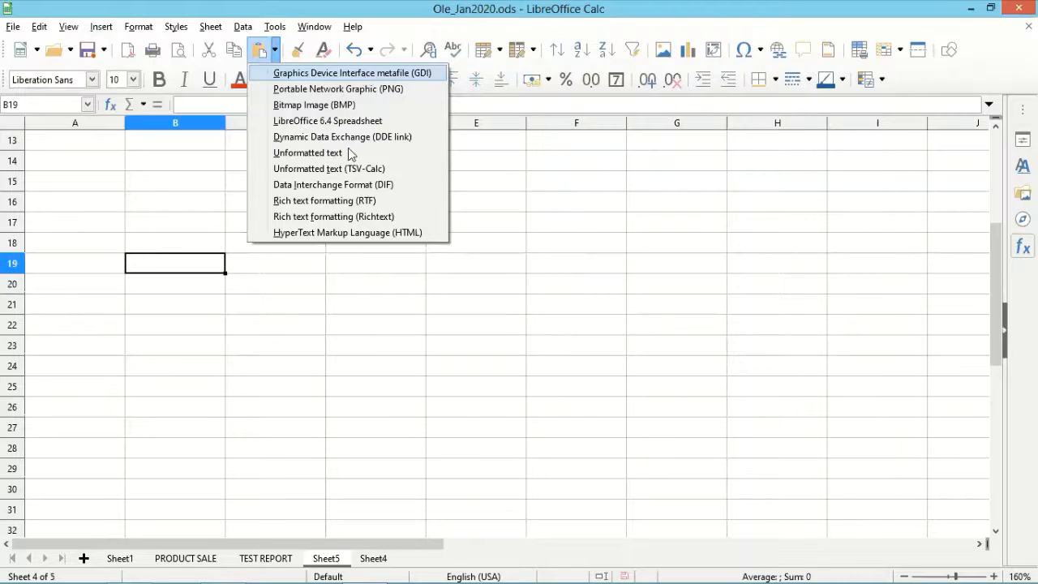
left_click(357, 97)
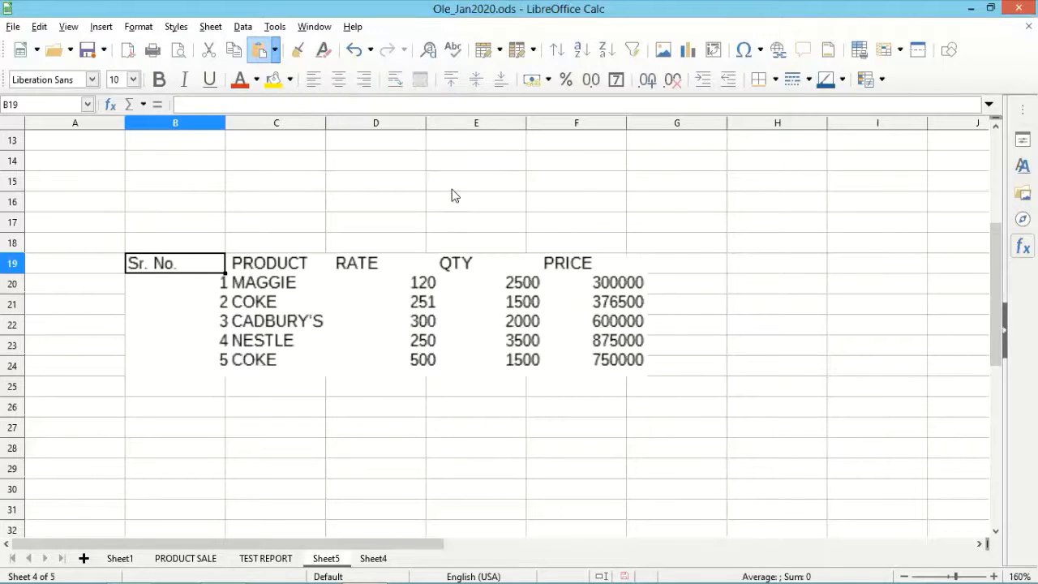
left_click(462, 273)
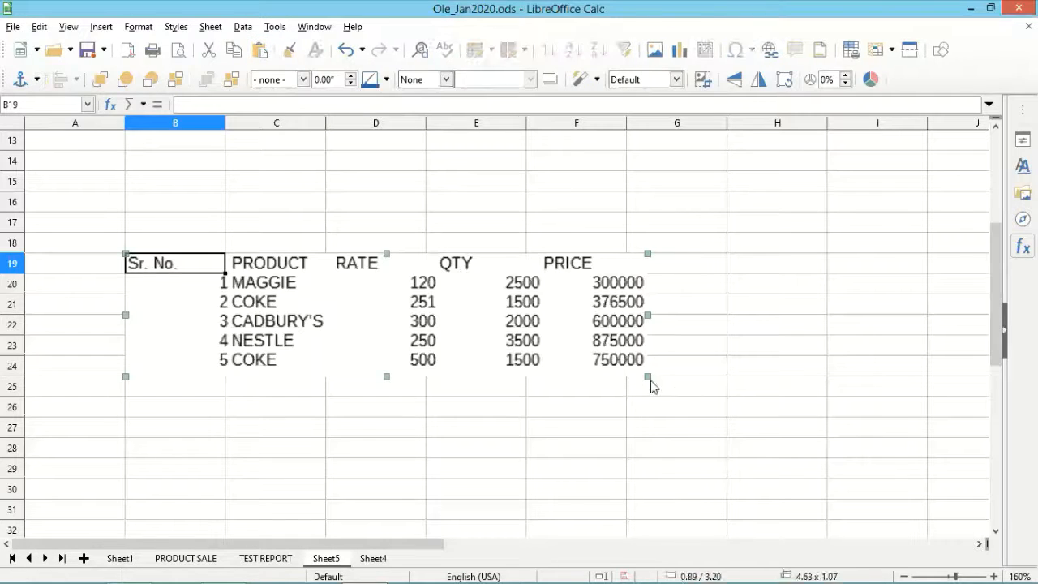
- Enlarge the table picture to about 5.83 by 1.34 inches and move it up to row 15
left_click_drag(348, 332, 335, 301)
left_click_drag(448, 329, 571, 408)
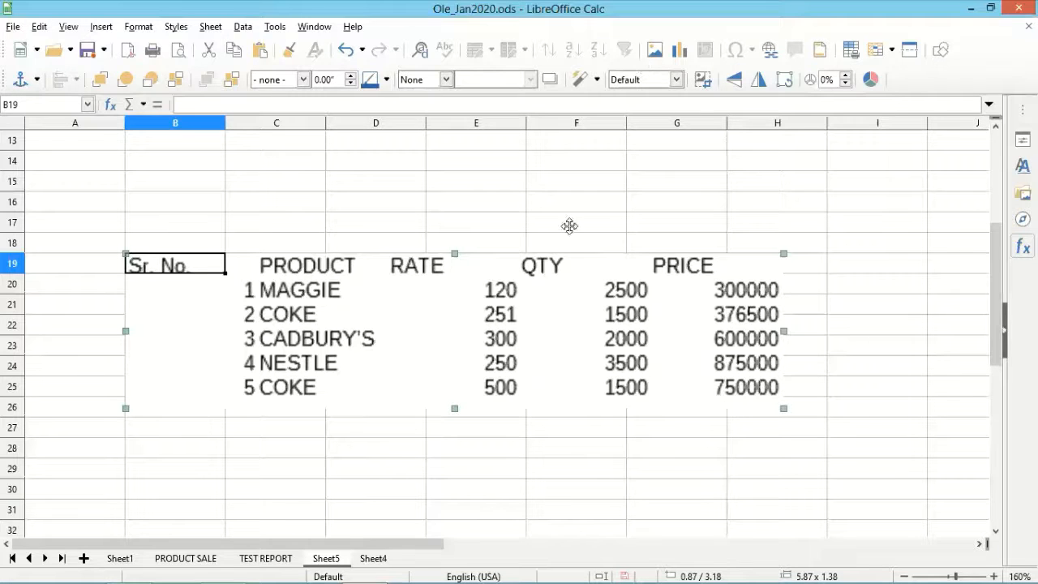
left_click_drag(603, 309, 577, 235)
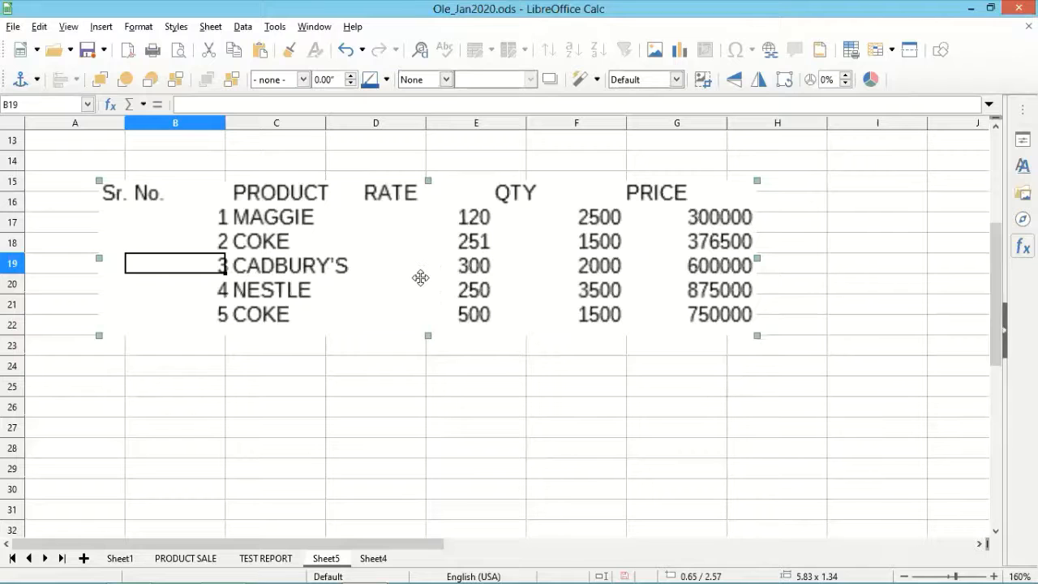
- Change the product name in B3 of the original table to COCA COLA
scroll(631, 375, "up", 2)
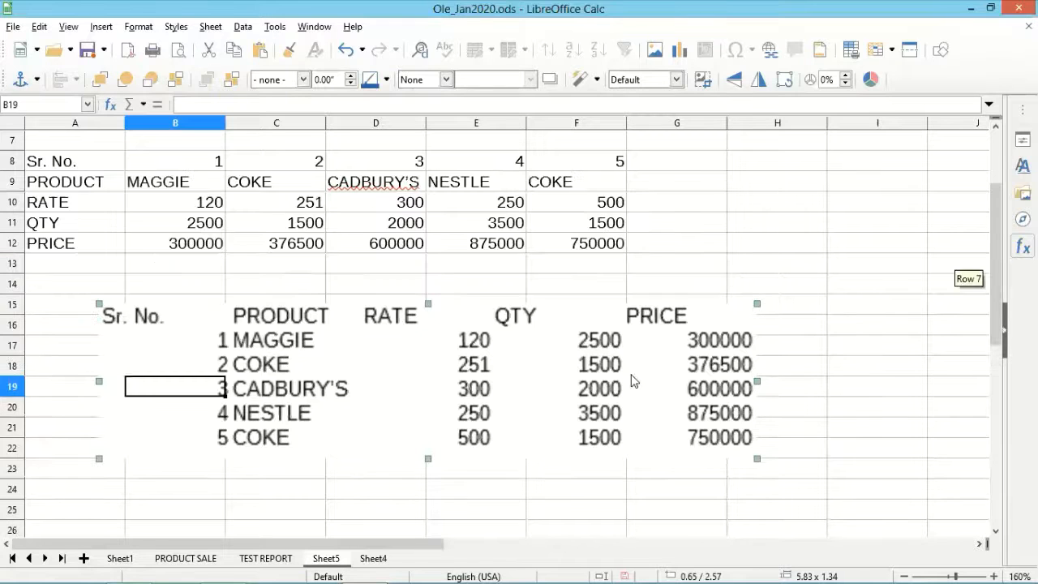
scroll(416, 419, "up", 2)
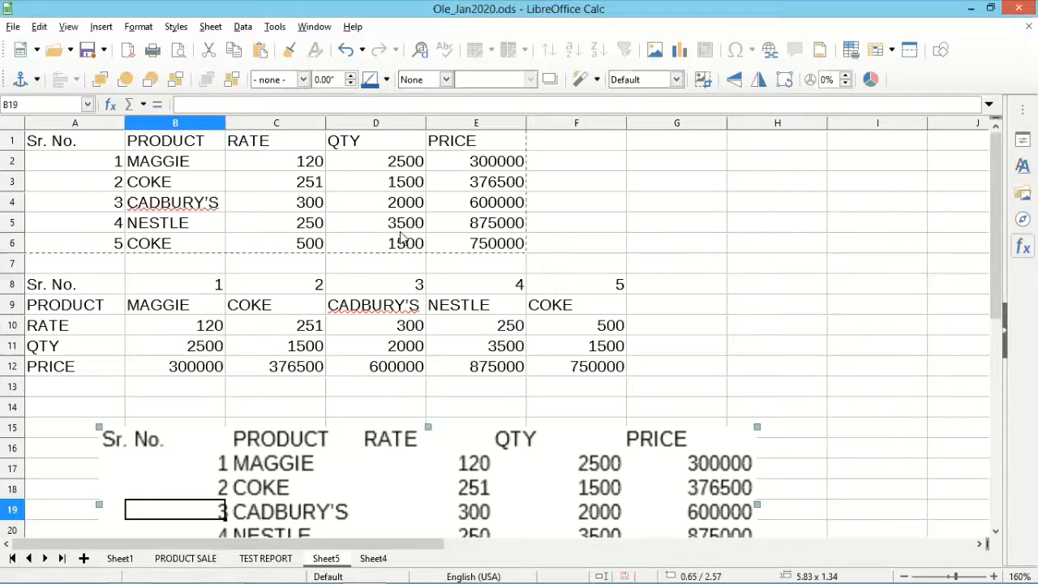
left_click(184, 187)
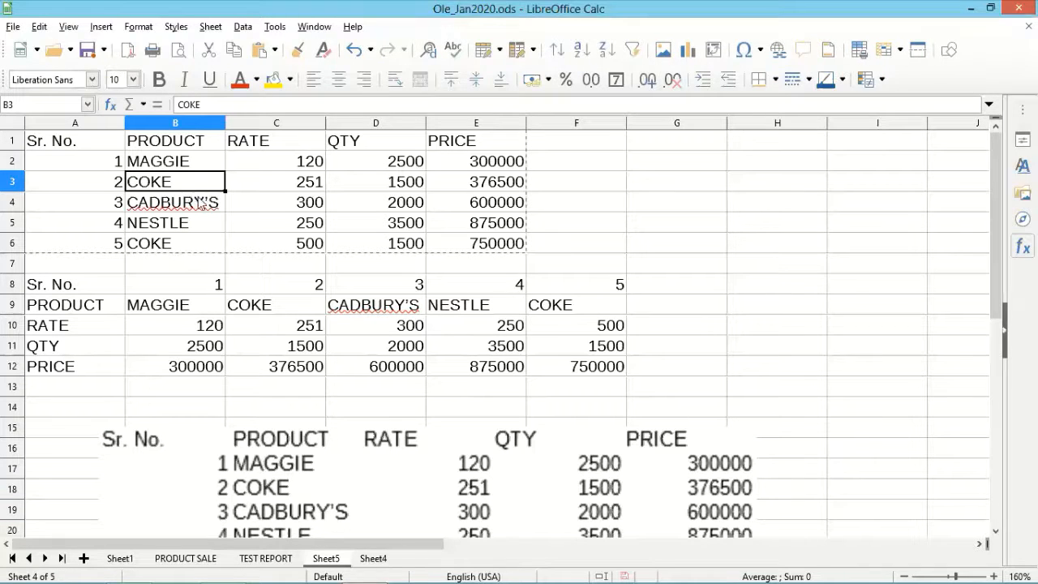
key("F2")
key("shift+Left")
key("shift+Left")
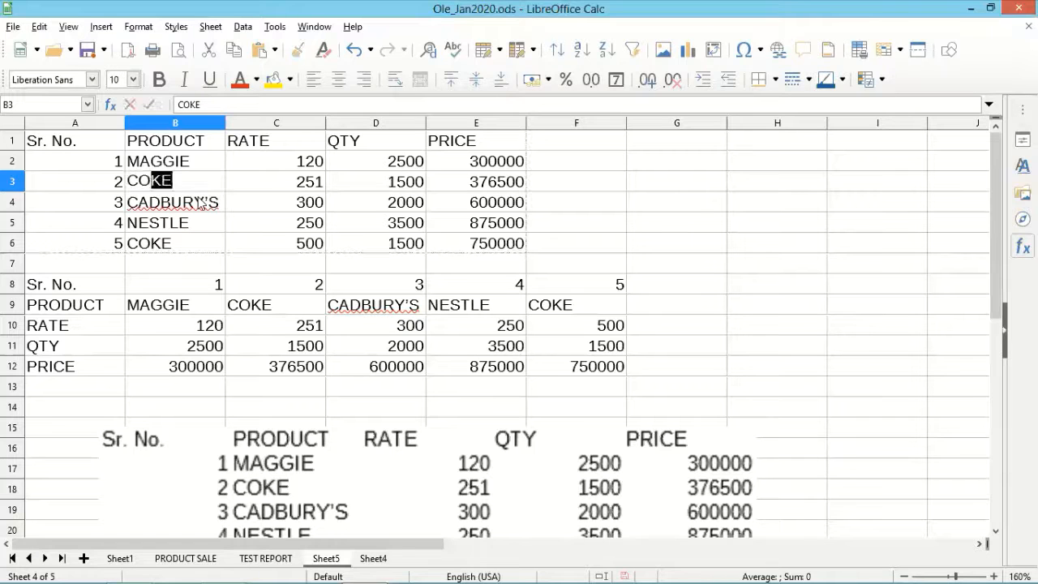
type("CA COLA")
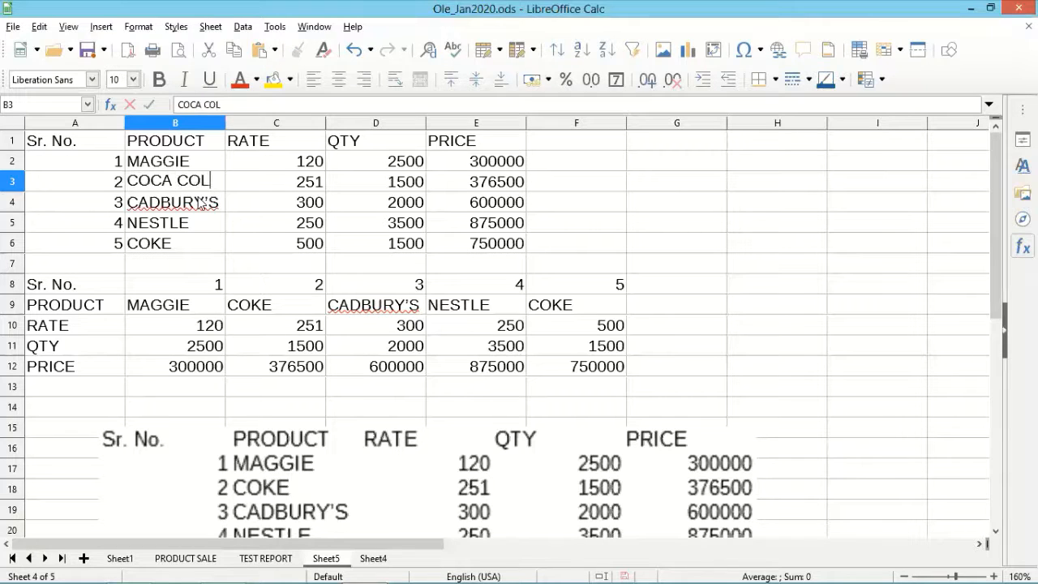
key("Return")
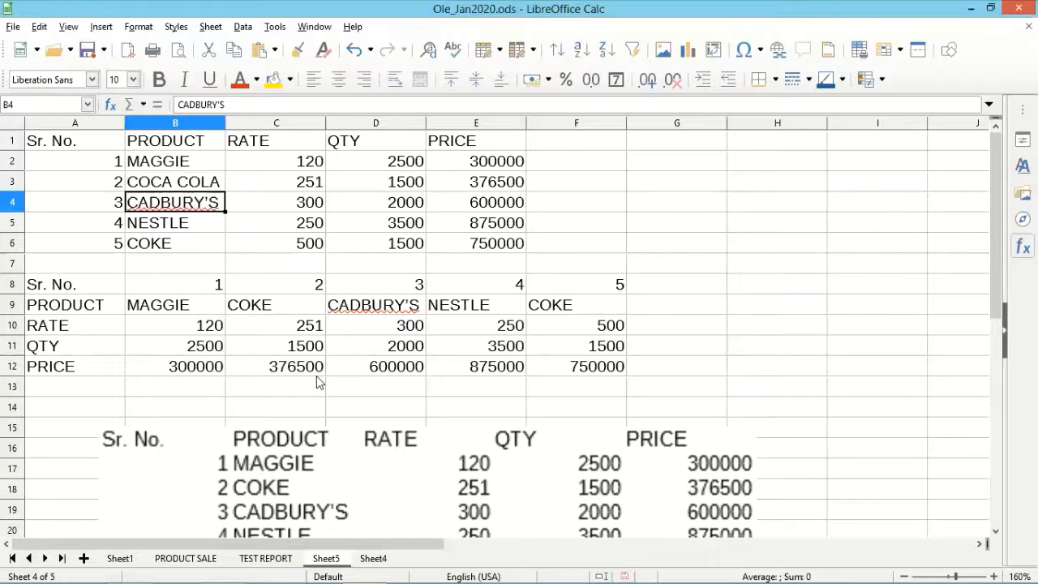
- Examine the table picture starting at row 15 and delete it
scroll(352, 262, "down", 4)
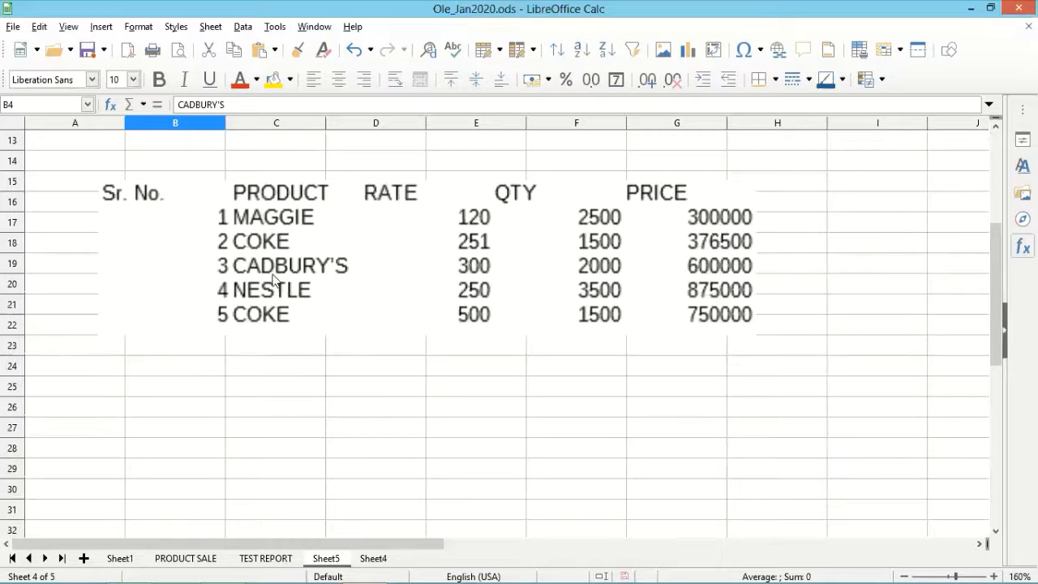
left_click(364, 262)
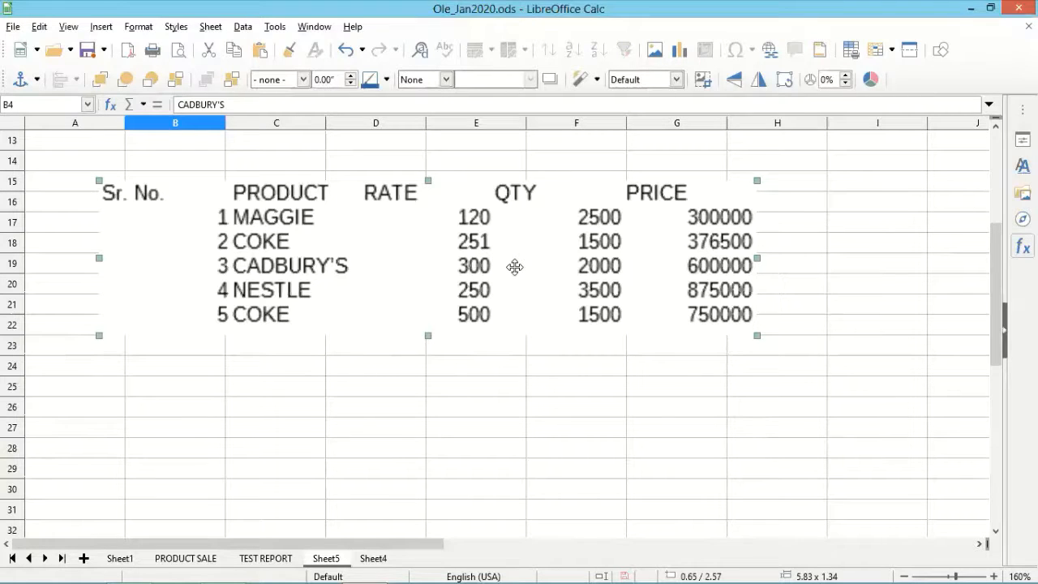
double_click(387, 282)
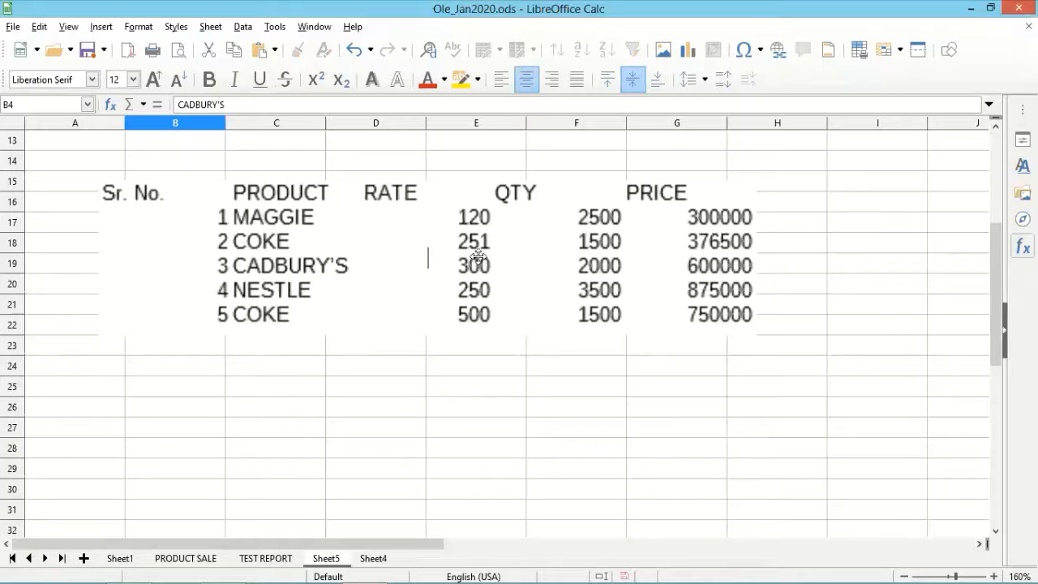
key("Escape")
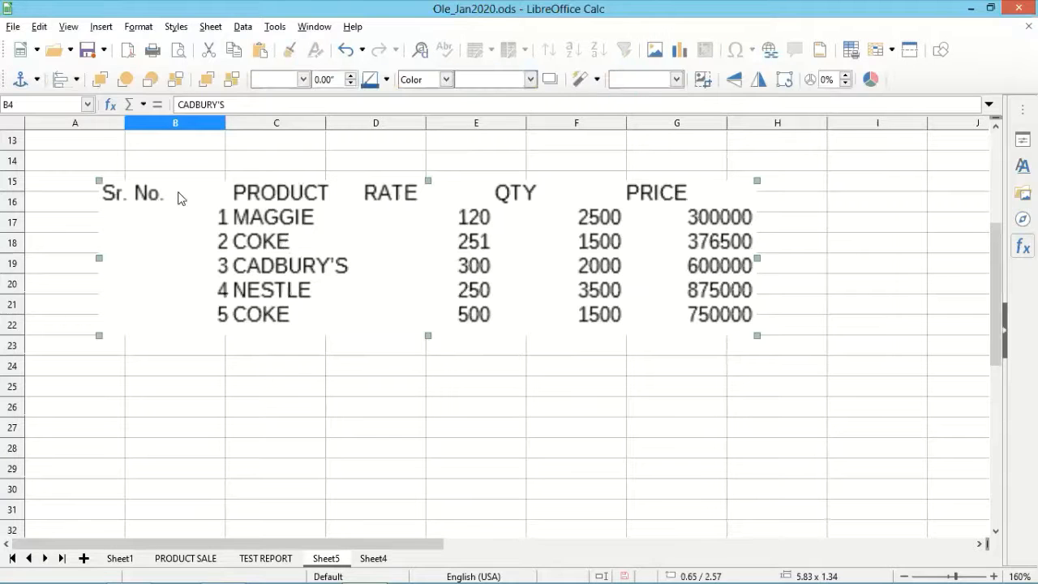
key("Escape")
scroll(264, 316, "up", 3)
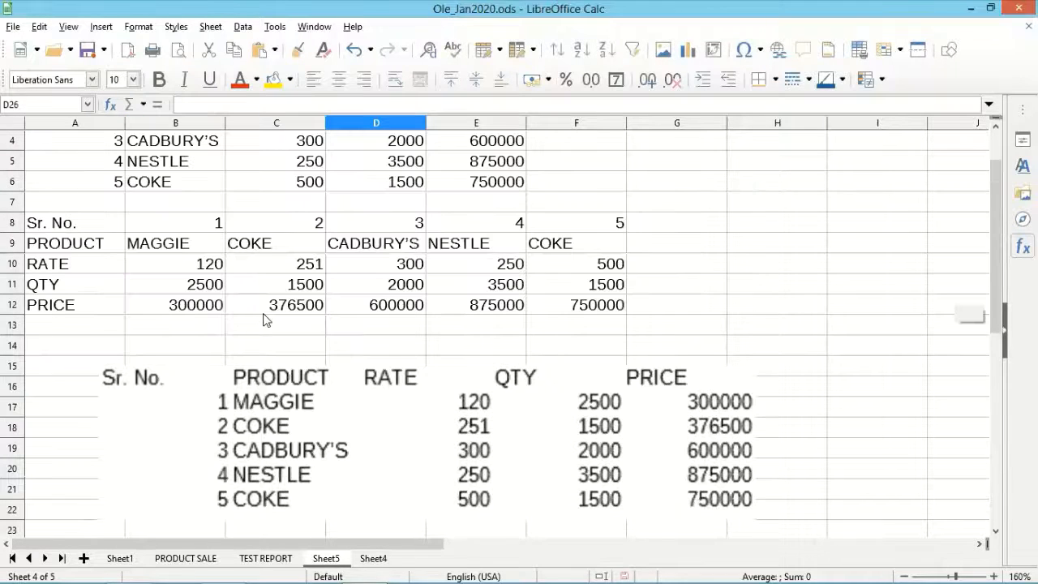
left_click(345, 399)
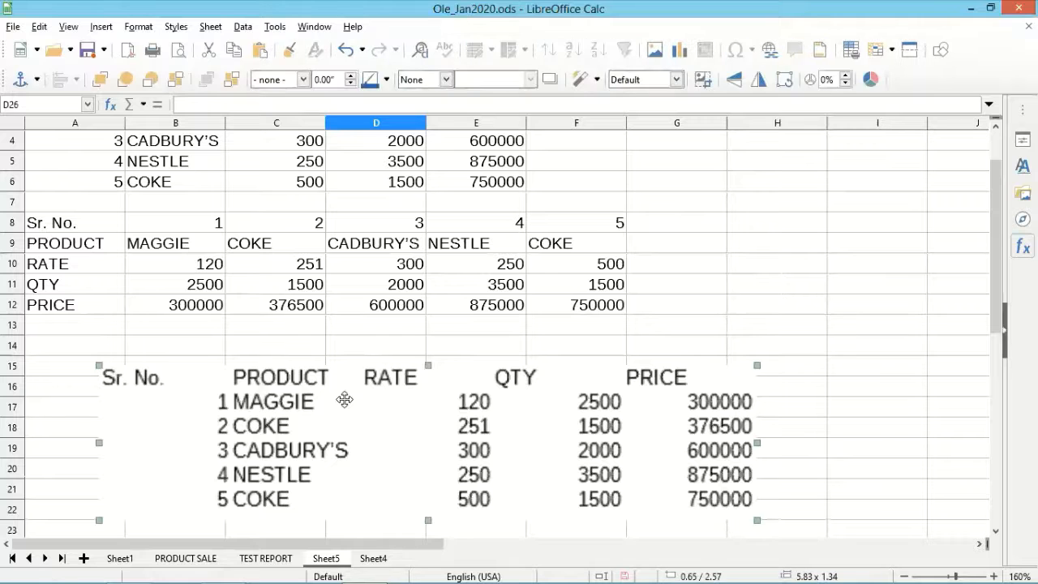
key("Delete")
- Copy the product table A1:E6, paste it at B16 as a Dynamic Data Exchange (DDE) link, and inspect the pasted cells
scroll(154, 219, "up", 1)
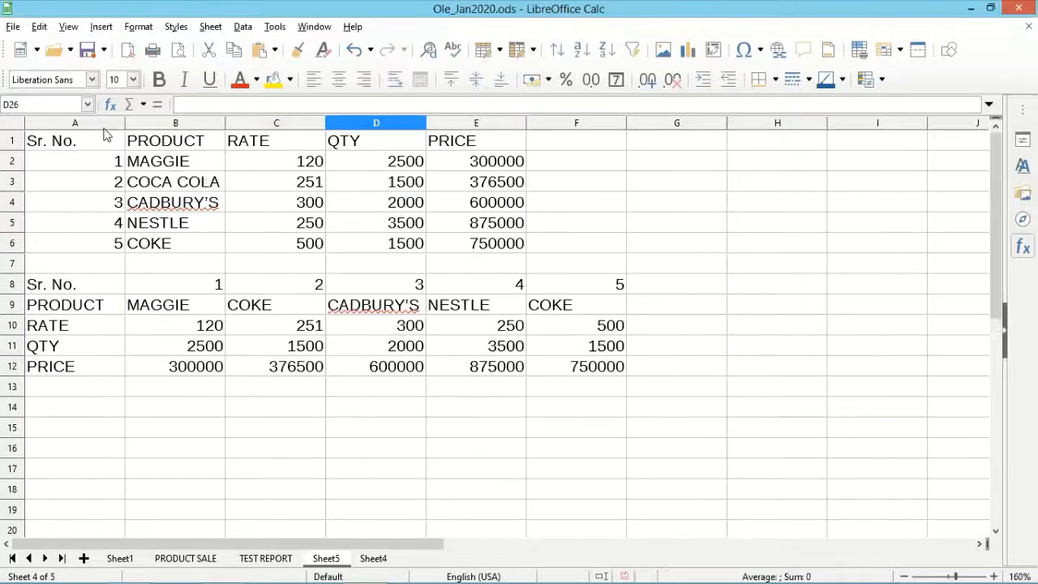
left_click_drag(74, 141, 506, 248)
key("ctrl+c")
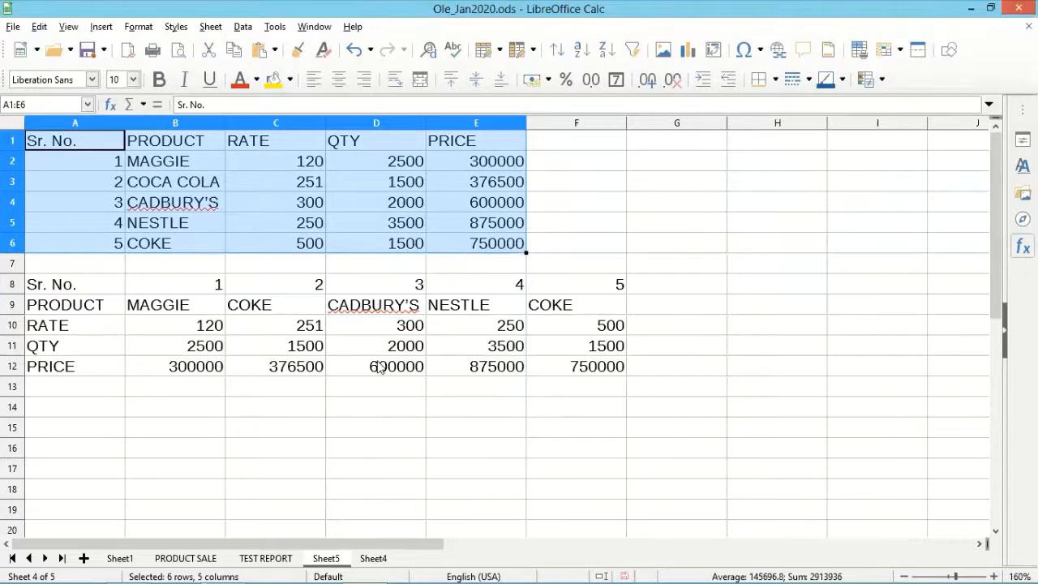
left_click(219, 446)
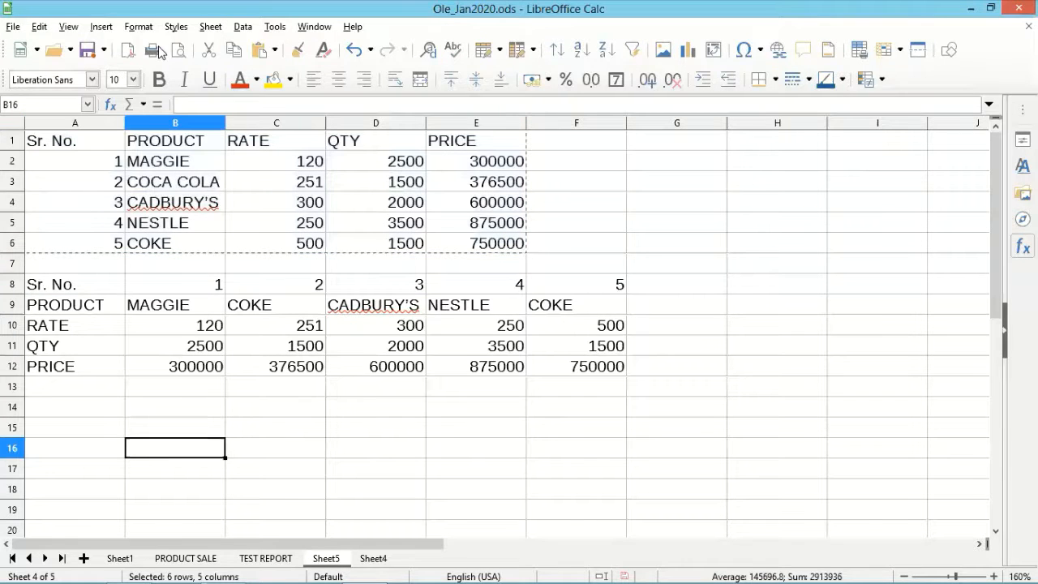
left_click(275, 50)
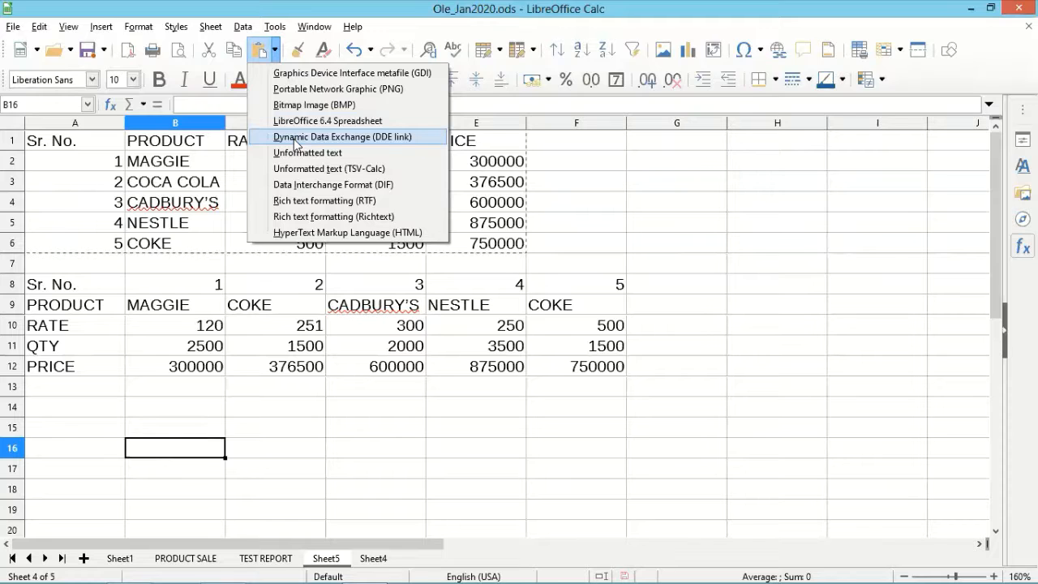
left_click(389, 141)
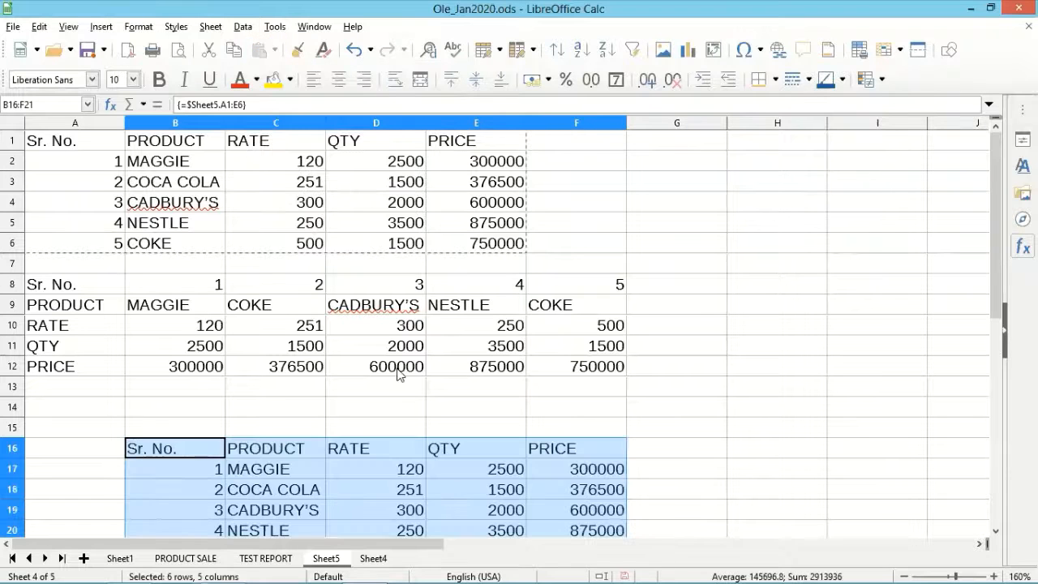
left_click(377, 445)
scroll(377, 438, "down", 4)
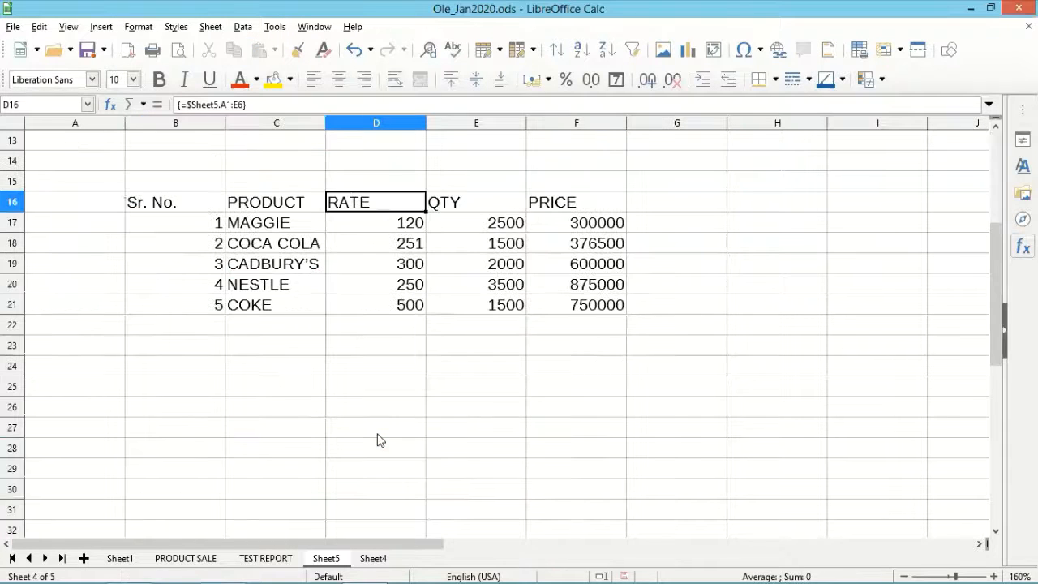
left_click_drag(243, 201, 424, 283)
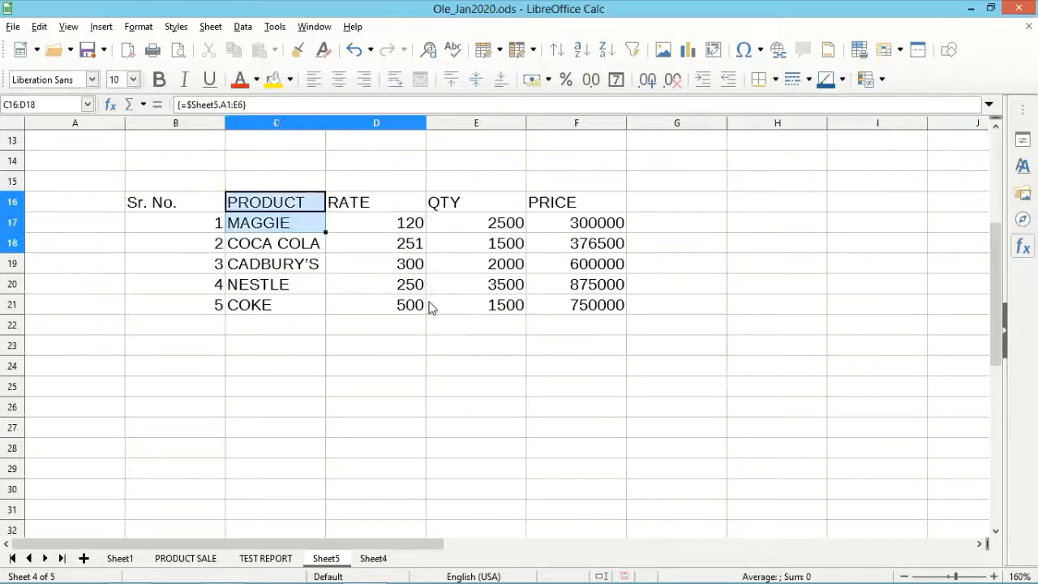
left_click(429, 303)
left_click(375, 346)
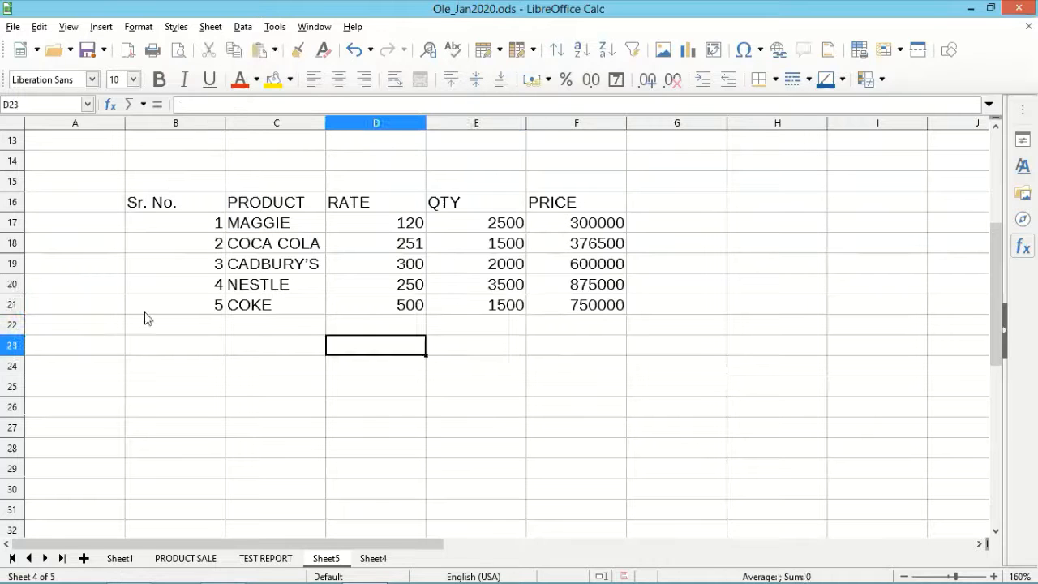
- Copy the original product table A1:E6 and paste it at B33 as a PNG graphic
scroll(144, 318, "up", 4)
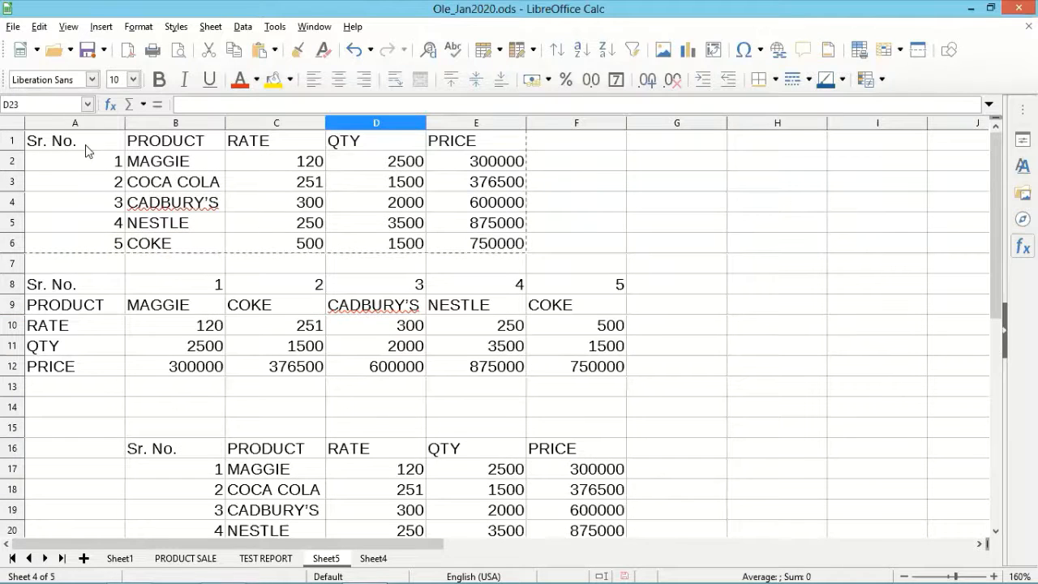
left_click_drag(74, 141, 487, 241)
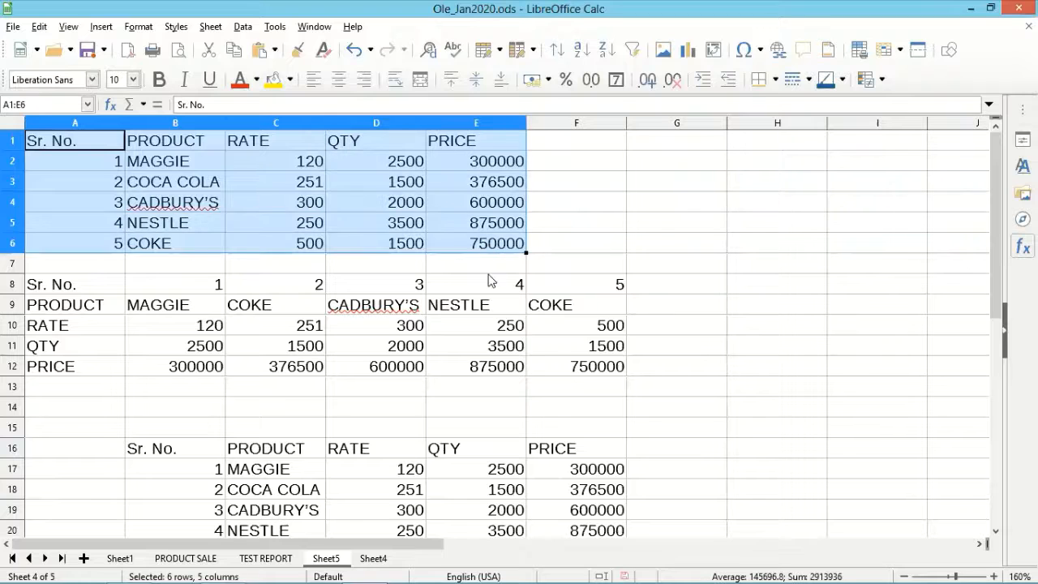
scroll(185, 270, "down", 5)
scroll(185, 271, "down", 4)
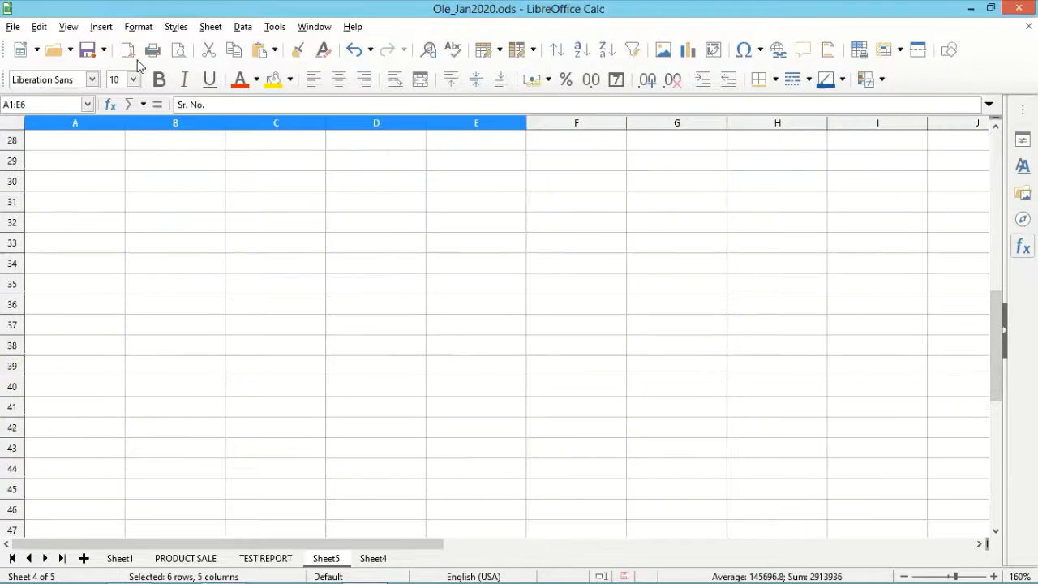
left_click(176, 242)
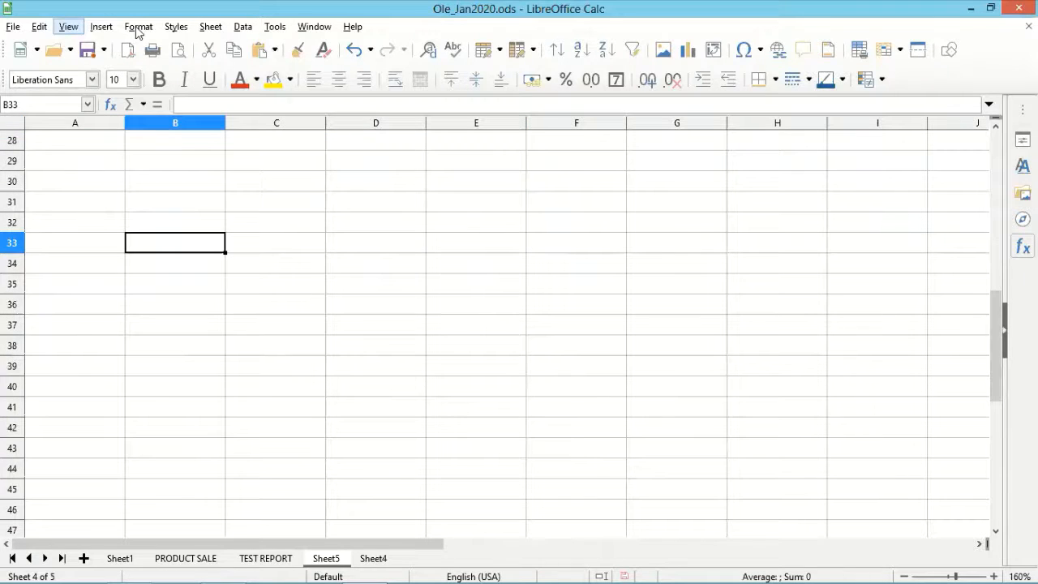
left_click(275, 50)
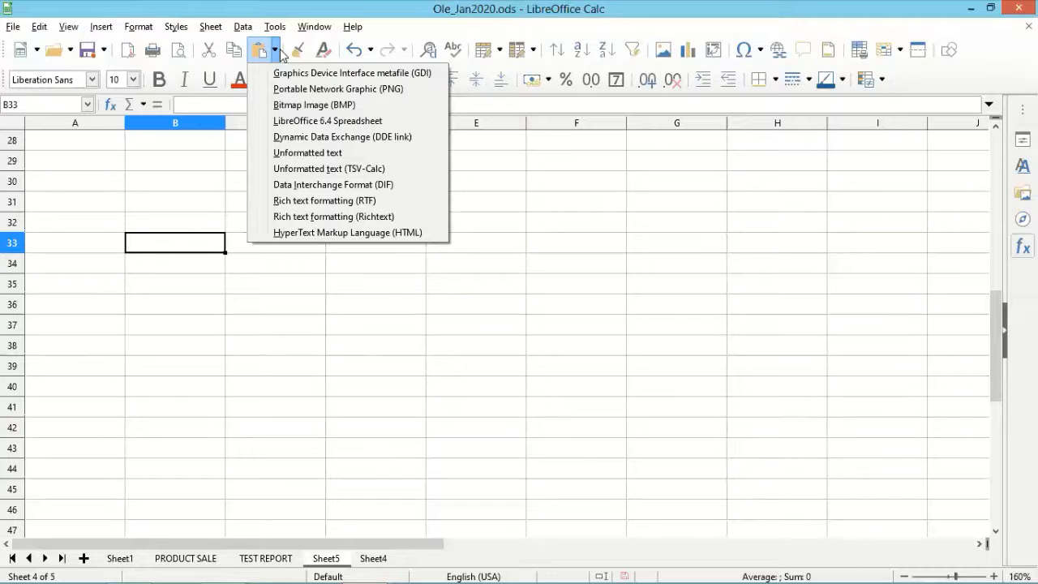
left_click(335, 91)
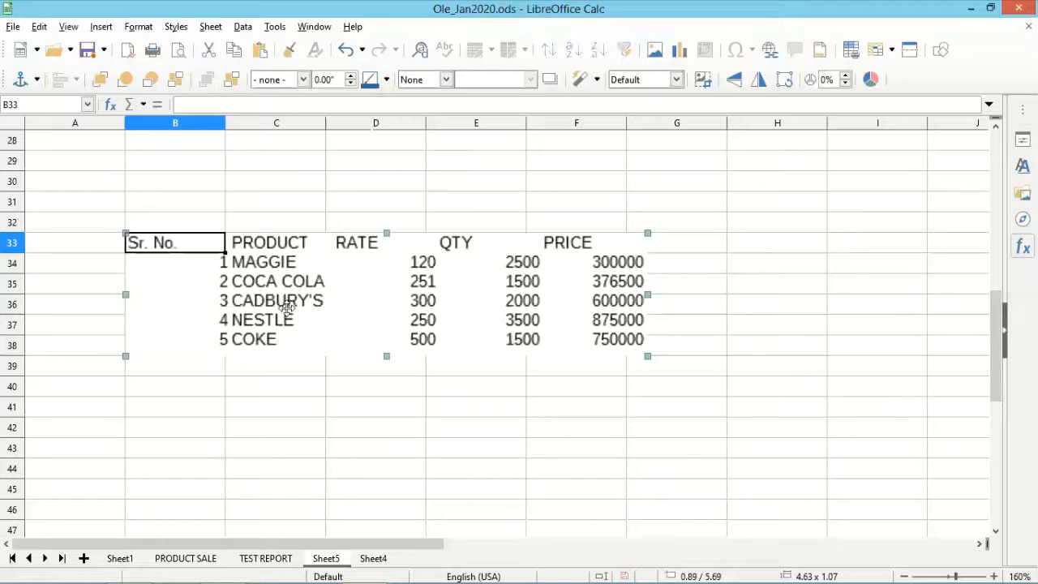
- Change the product name in B3 of the original table to COKE and check the linked table at B16:F21
scroll(287, 308, "up", 2)
scroll(204, 181, "up", 7)
left_click(204, 182)
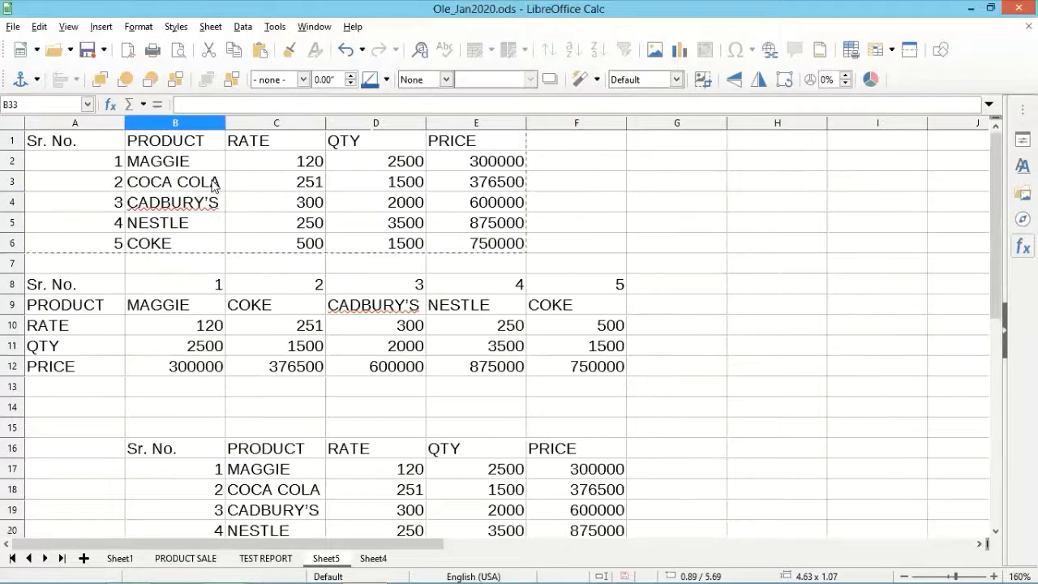
type("COKE")
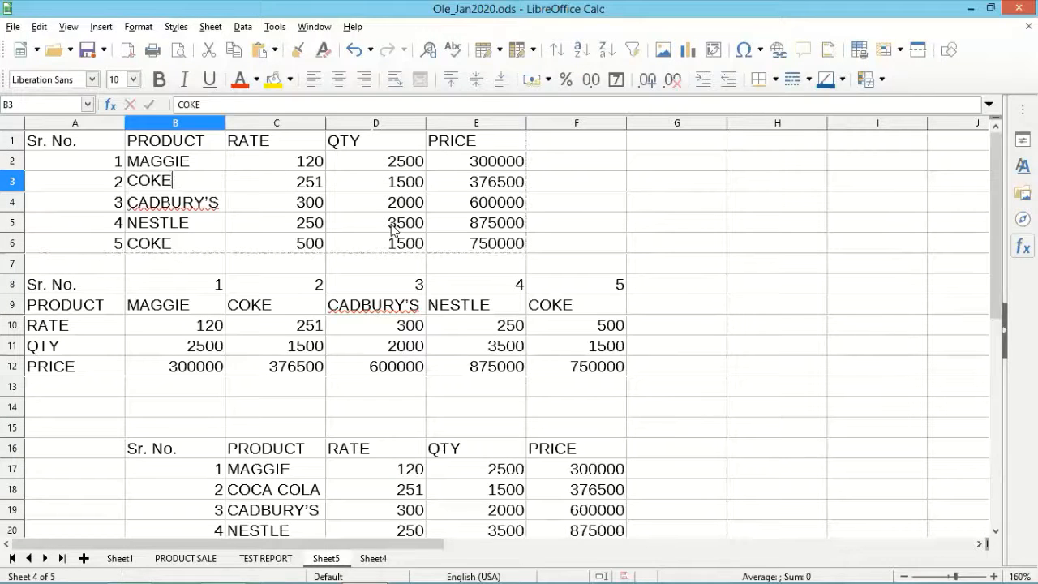
key("Return")
scroll(459, 290, "down", 1)
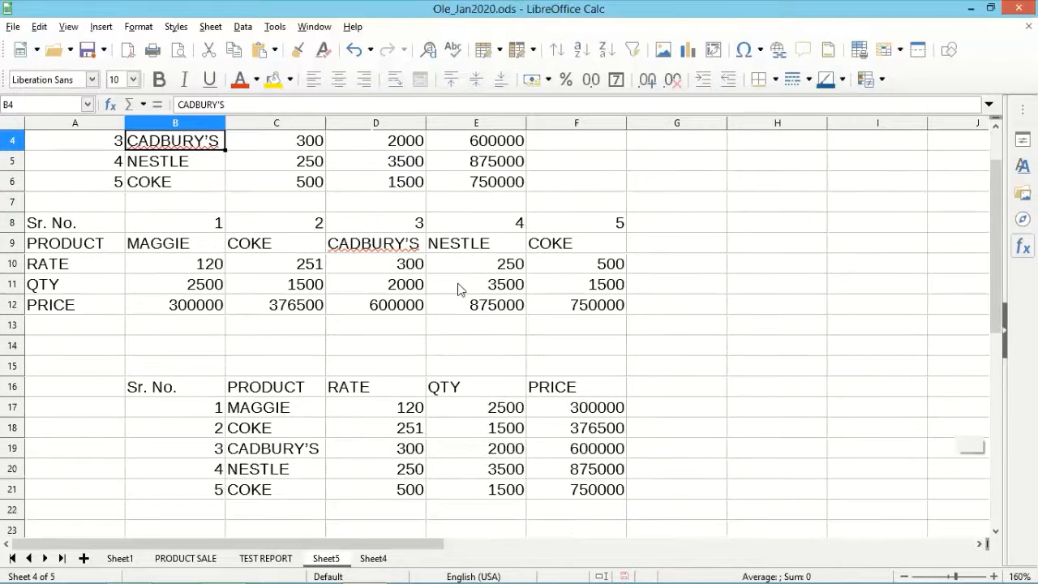
scroll(459, 289, "down", 3)
left_click(459, 286)
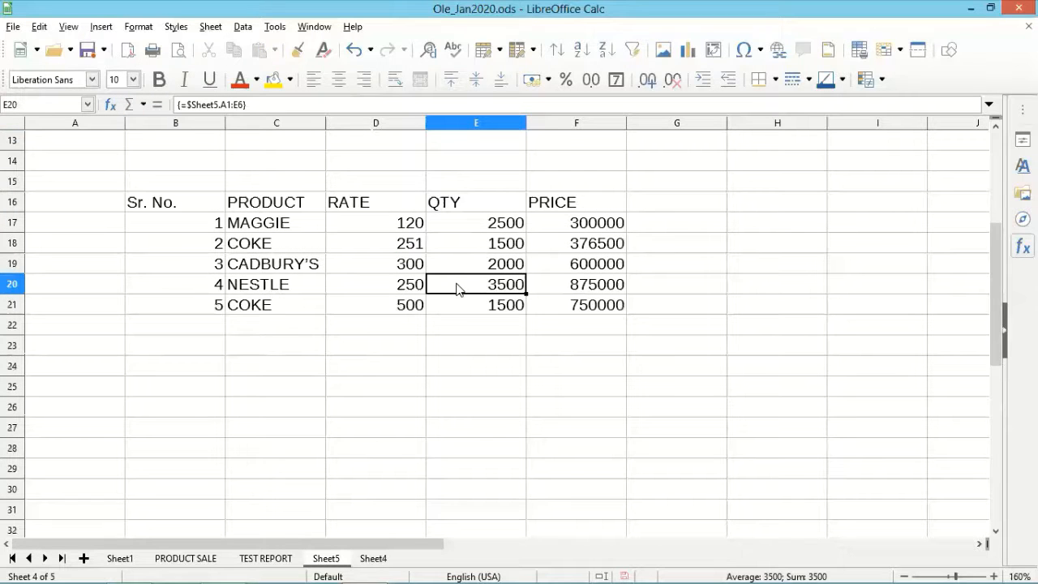
left_click(269, 203)
left_click(305, 306)
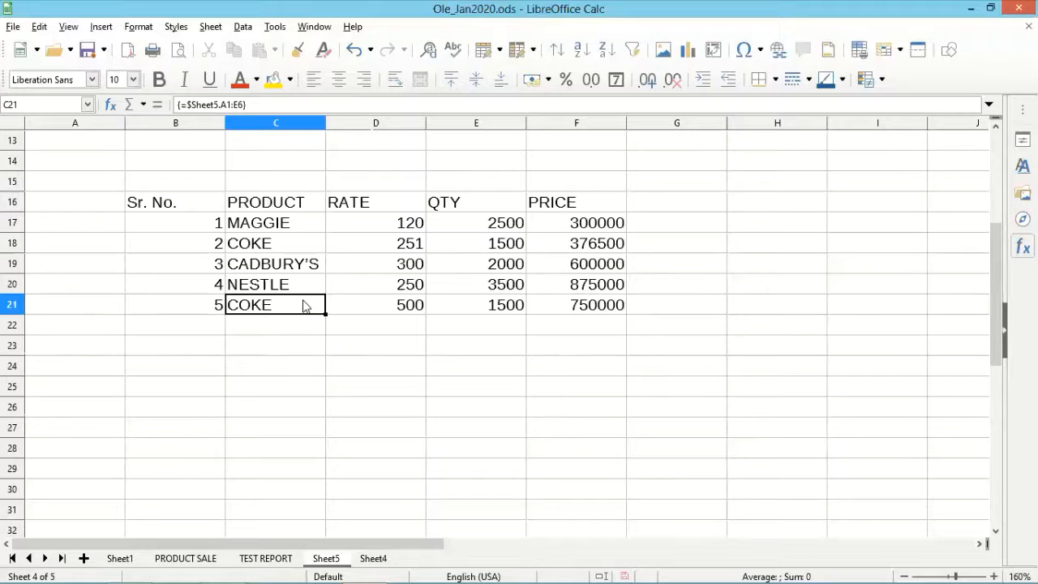
- Compare the table picture at B33 with the edited data and delete the picture
scroll(281, 302, "down", 5)
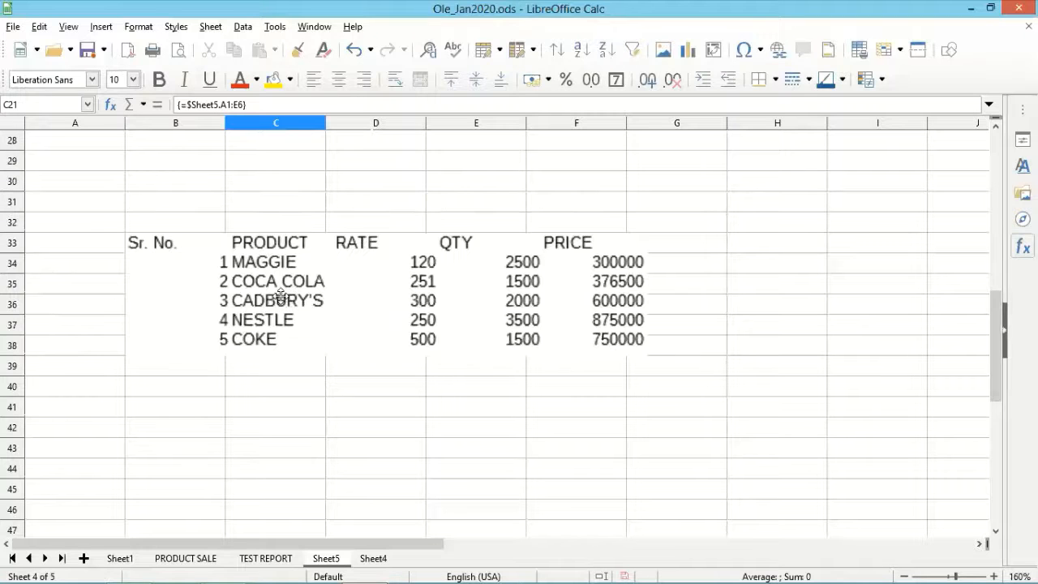
left_click(279, 296)
key("Delete")
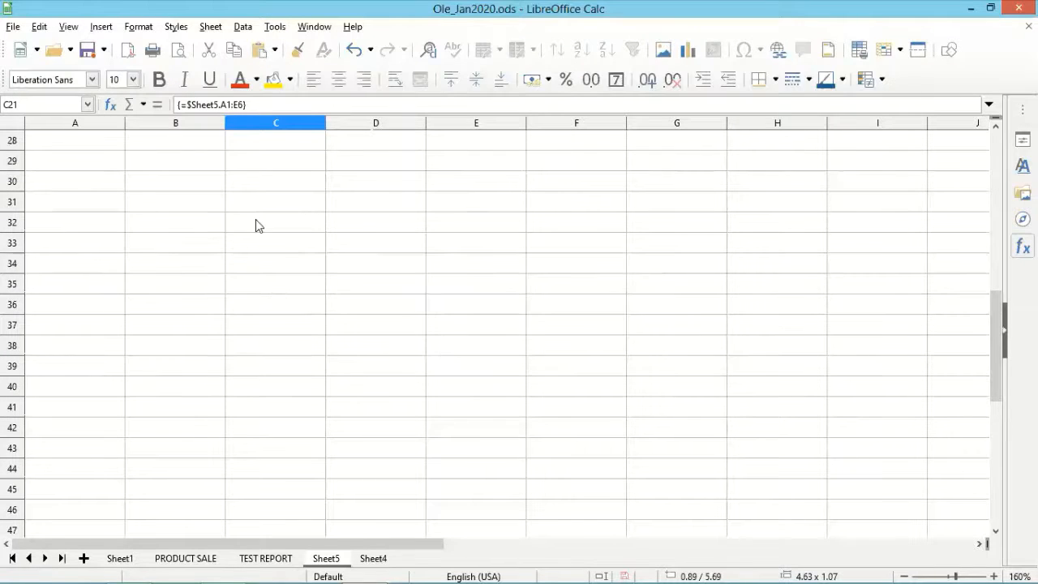
left_click(258, 222)
- Select the original product table A1:E6
scroll(270, 294, "up", 7)
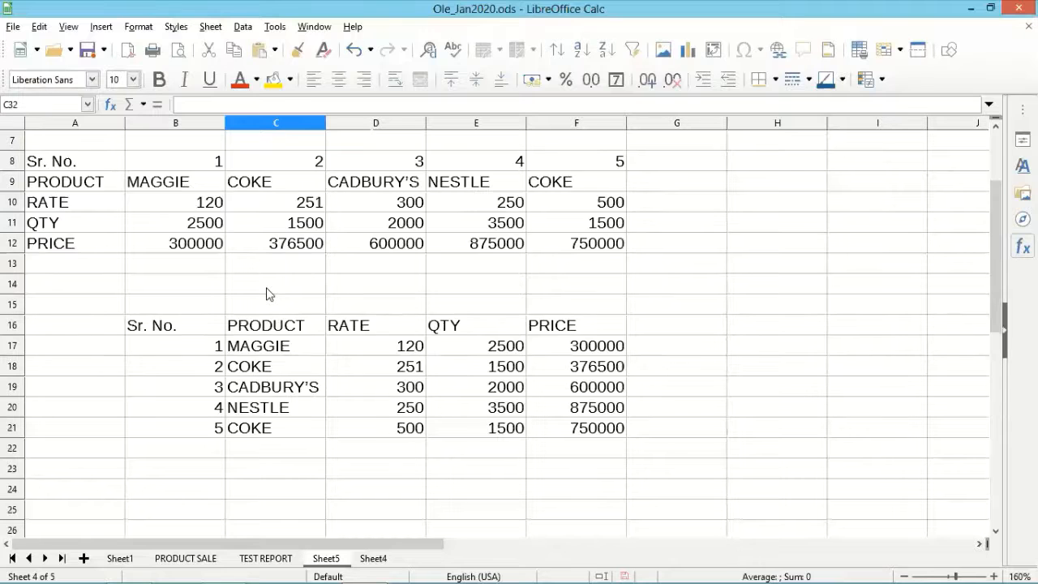
scroll(71, 139, "up", 2)
left_click_drag(465, 250, 106, 139)
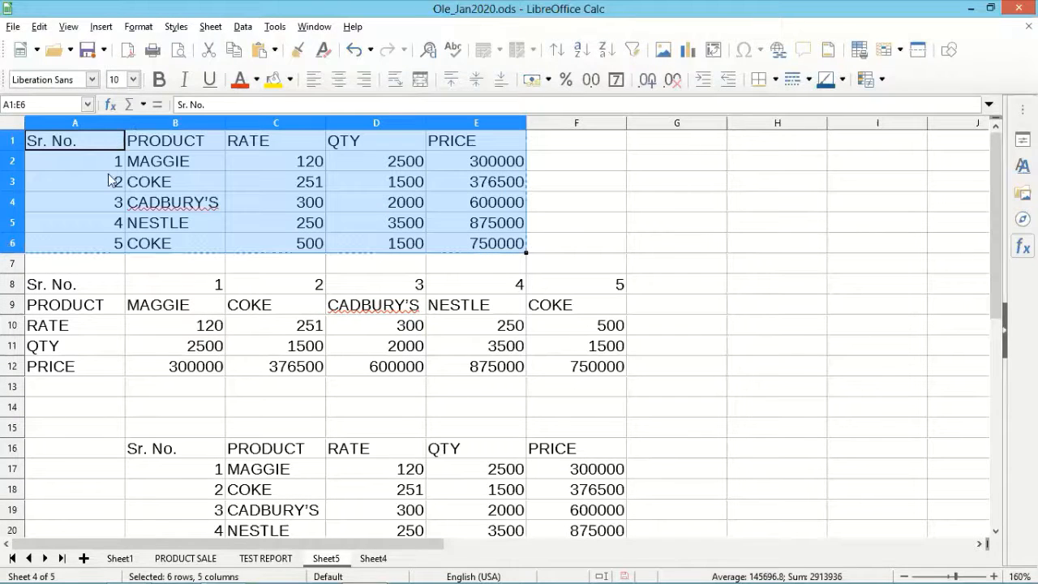
- Examine the Paste Special options and the available paste formats for the copied table with cell B33 as the destination
scroll(108, 173, "down", 4)
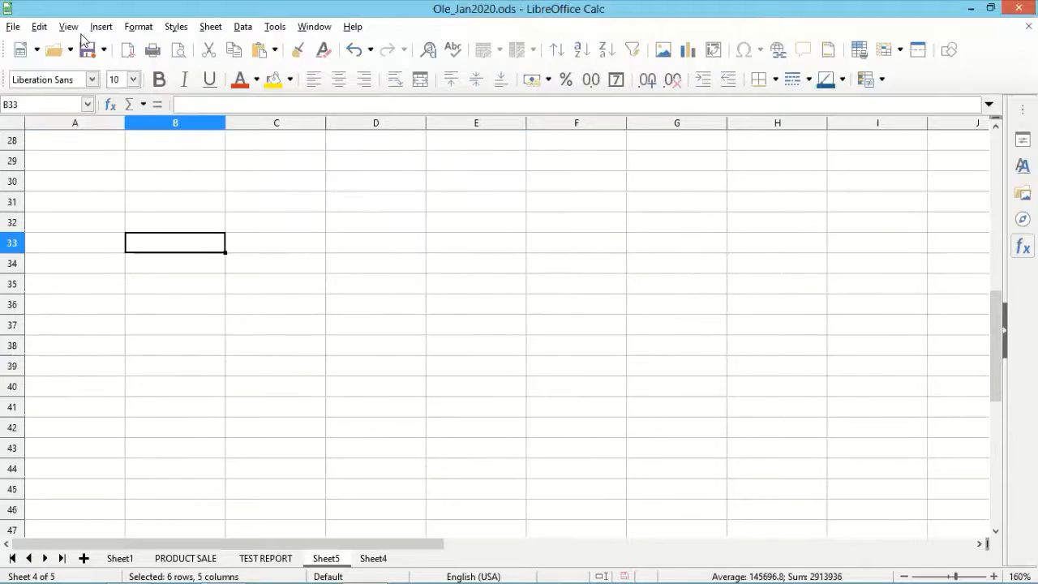
key("alt+e")
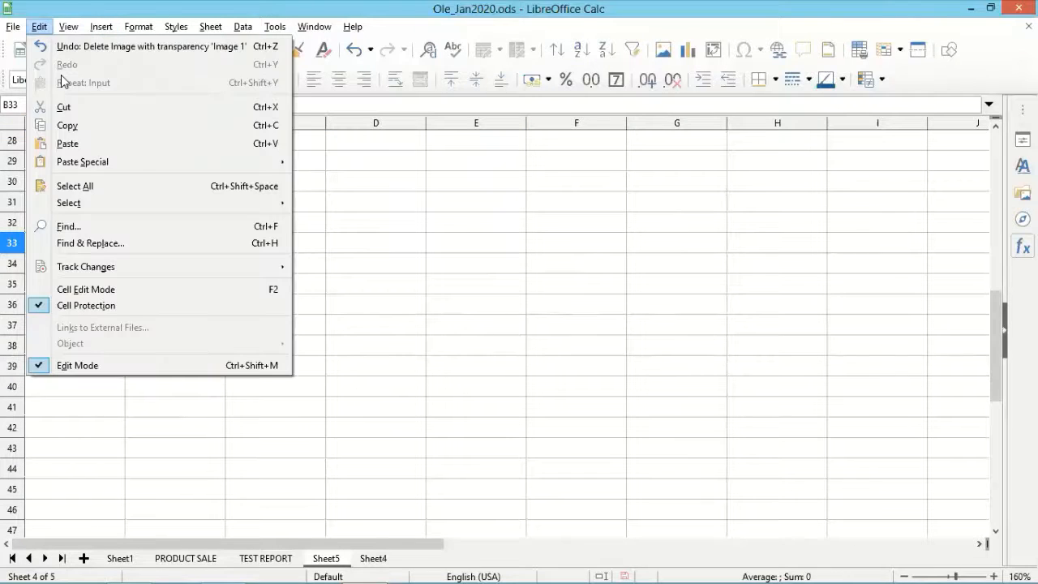
mouse_move(135, 161)
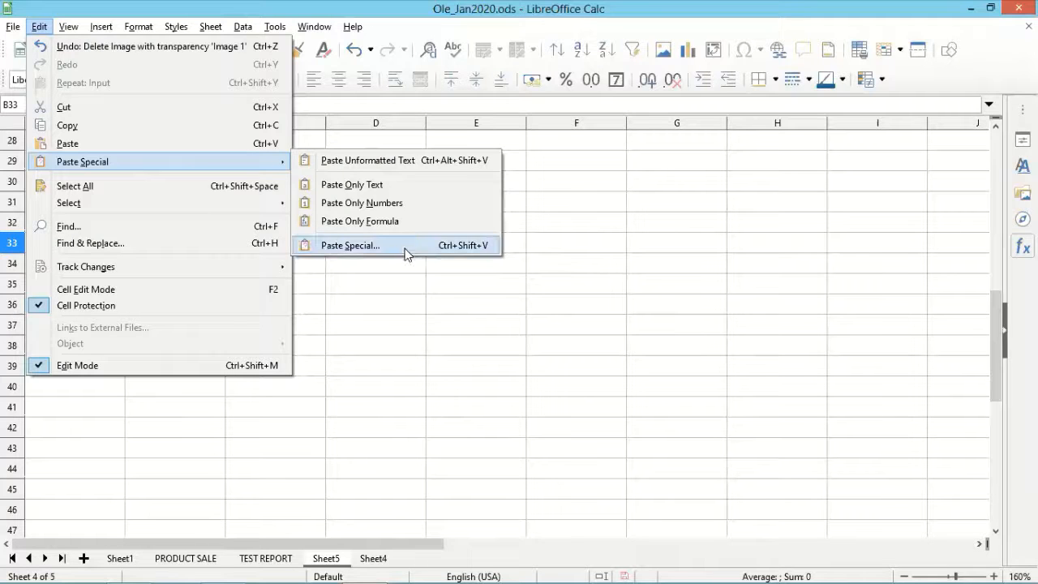
left_click(376, 250)
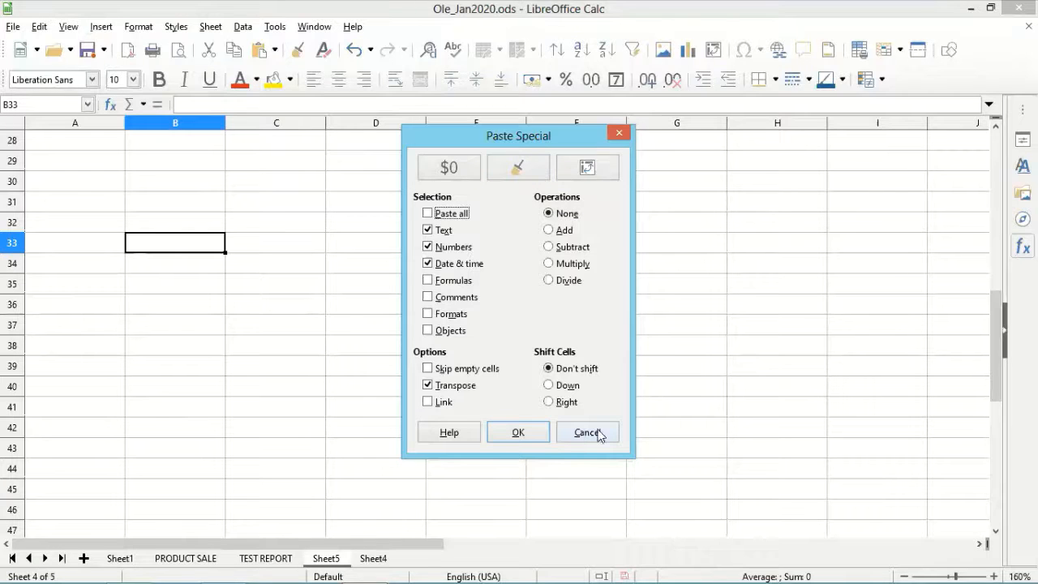
key("Escape")
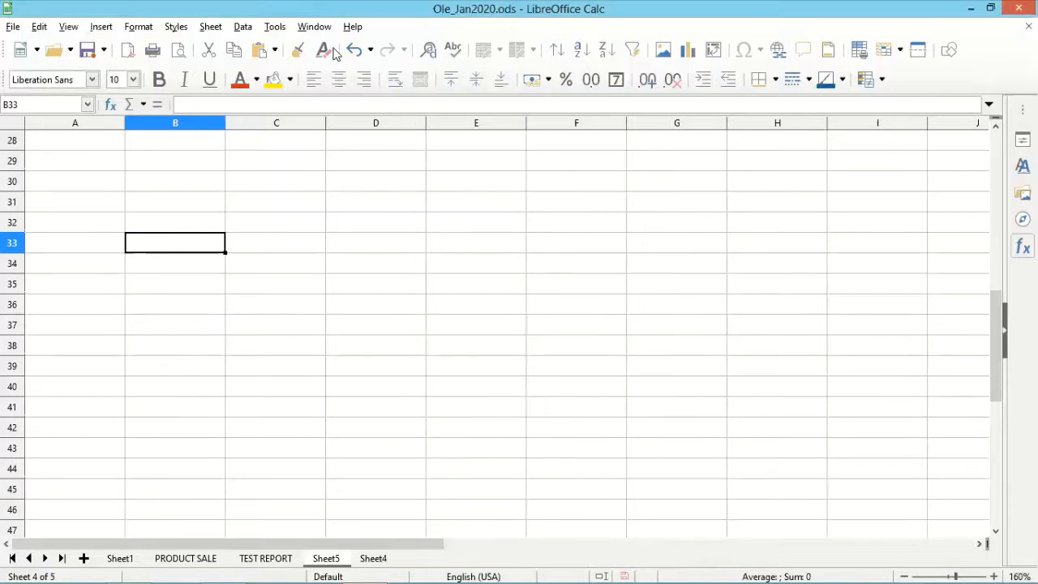
left_click(276, 51)
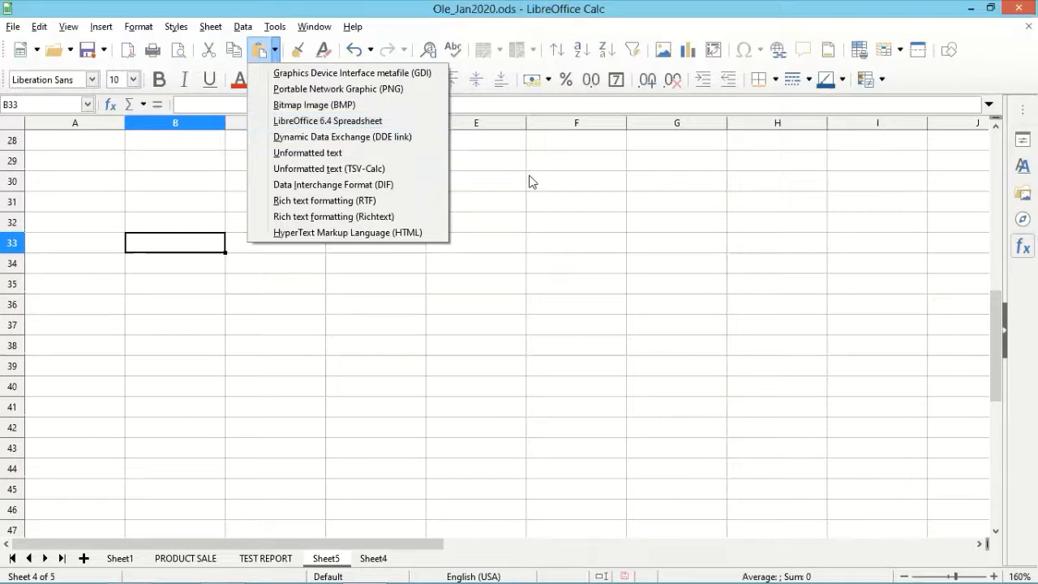
left_click(242, 199)
- Format the product table A1:E6 with a yellow background, Dark Red 2 font color and bold text
scroll(293, 196, "up", 7)
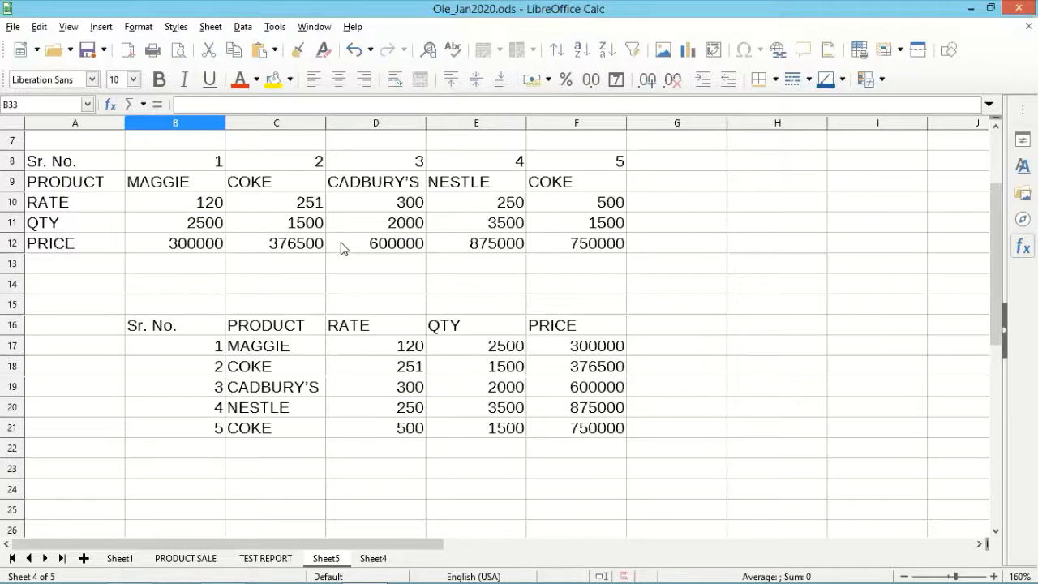
scroll(341, 248, "up", 2)
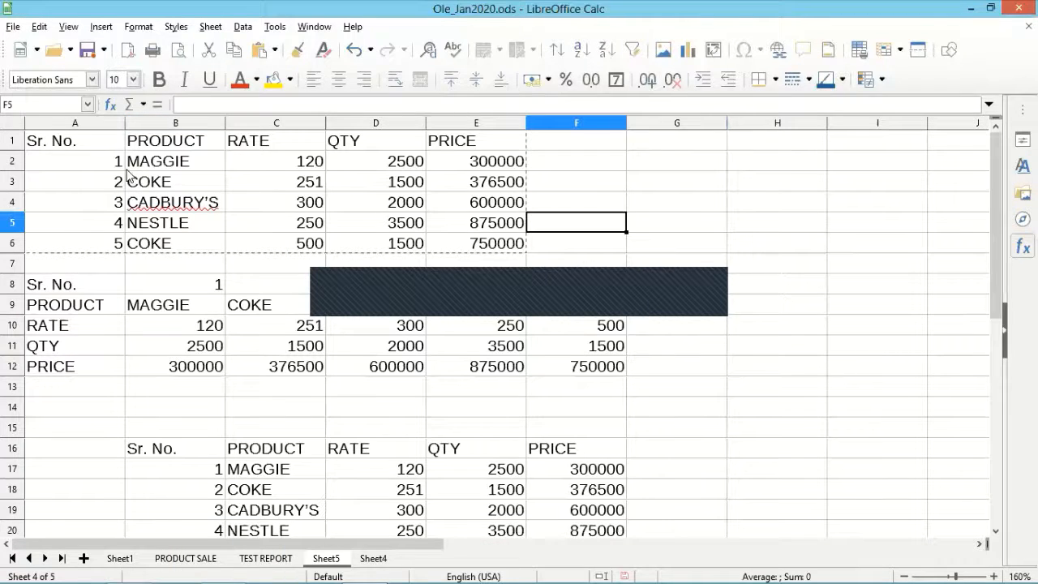
left_click(138, 161)
left_click_drag(75, 141, 454, 240)
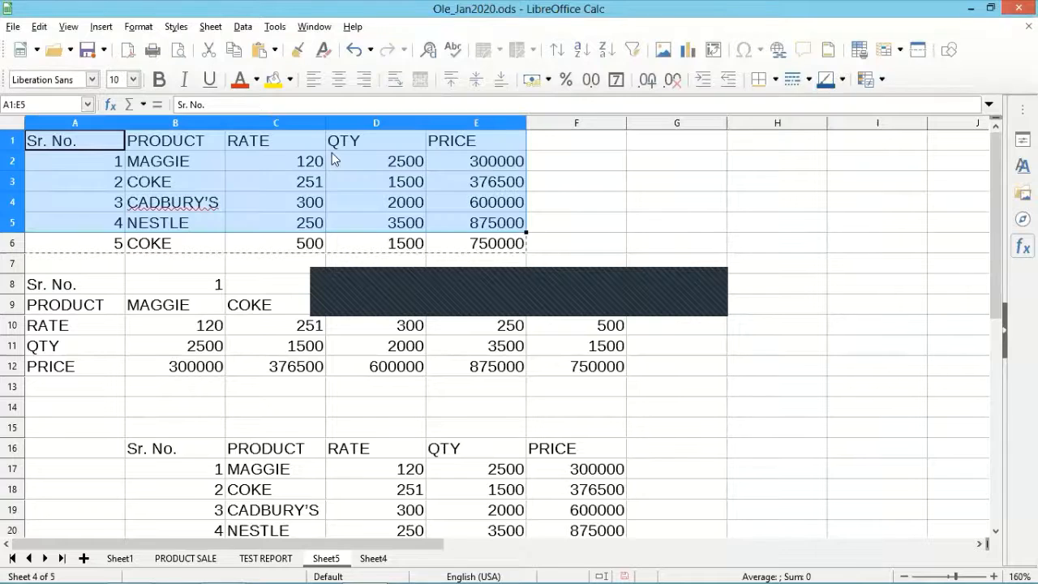
left_click(275, 80)
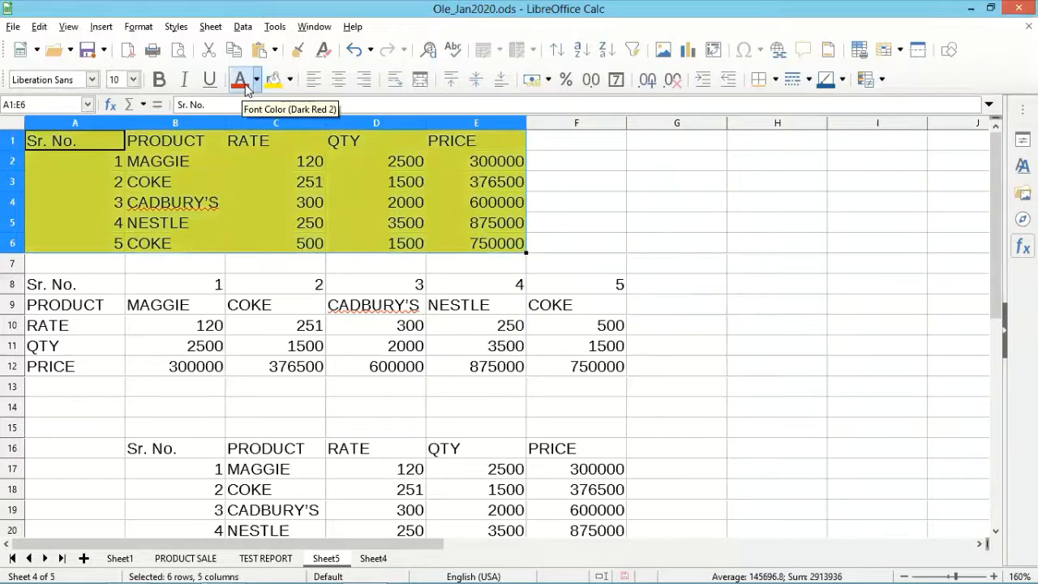
left_click(240, 79)
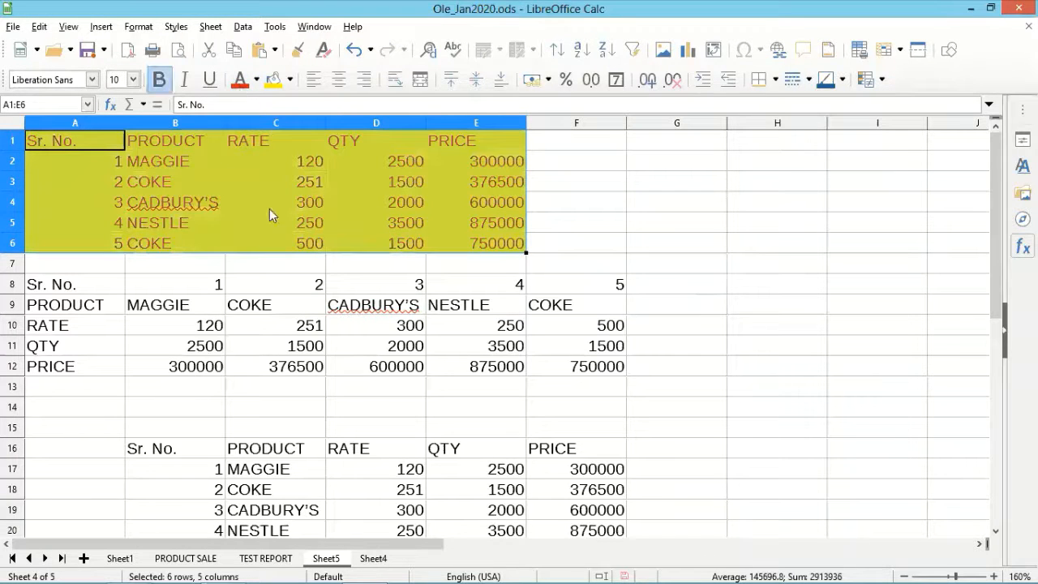
left_click(159, 79)
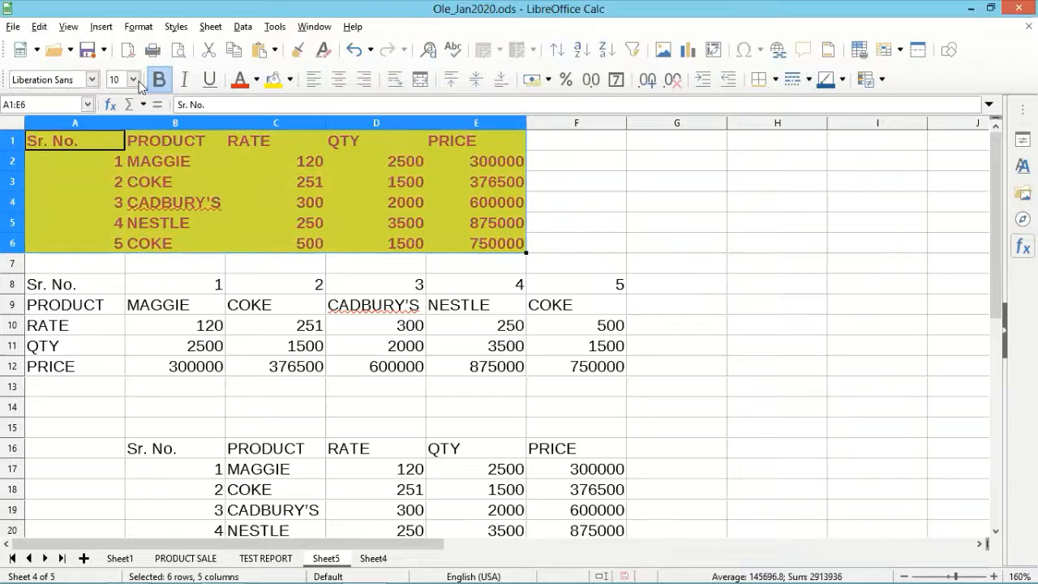
- Change the font of the table in A1:E6 to Linux Biolinum G and deselect the range
left_click(93, 81)
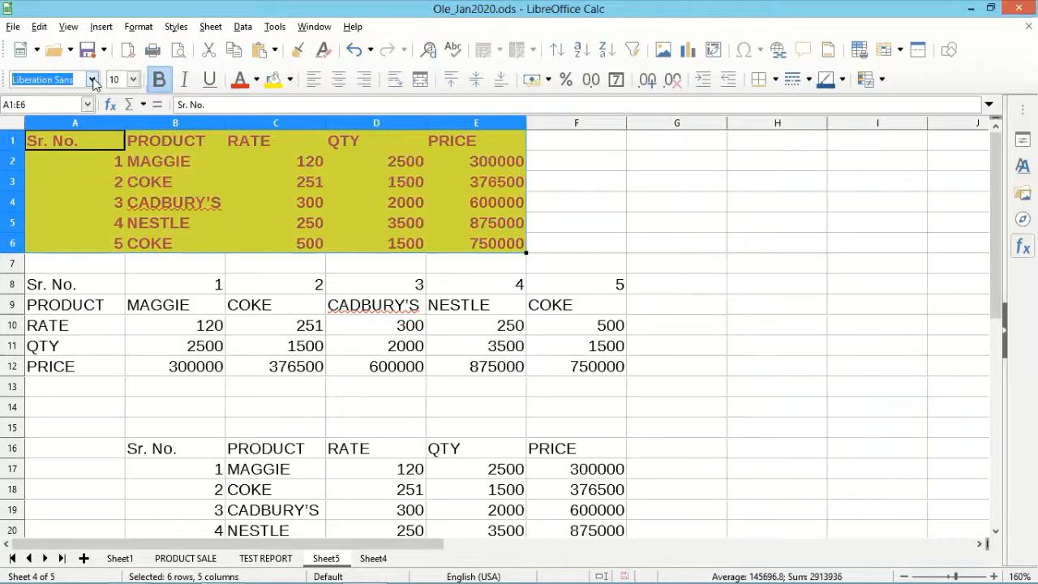
left_click(93, 80)
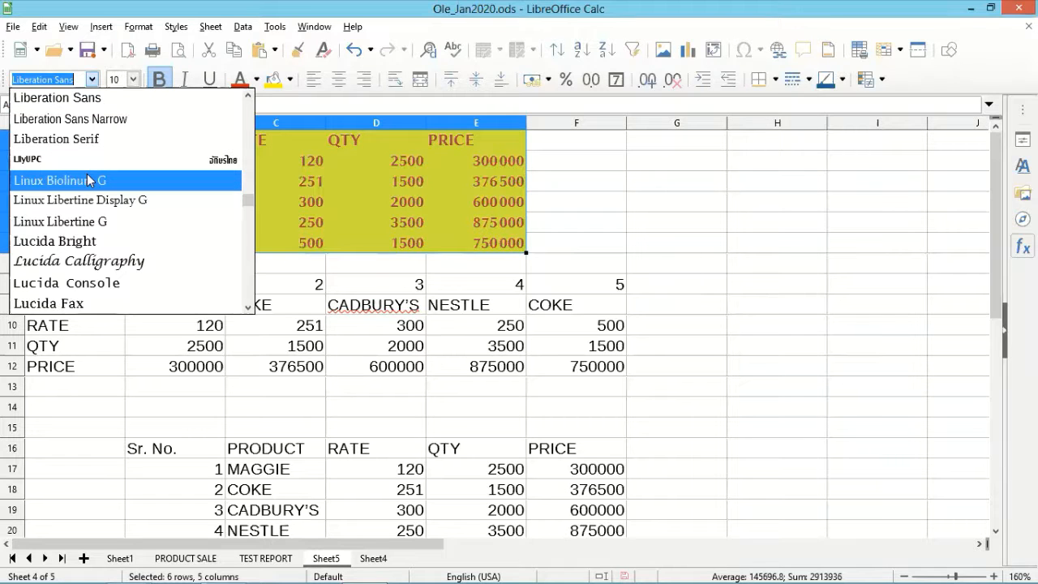
left_click(724, 283)
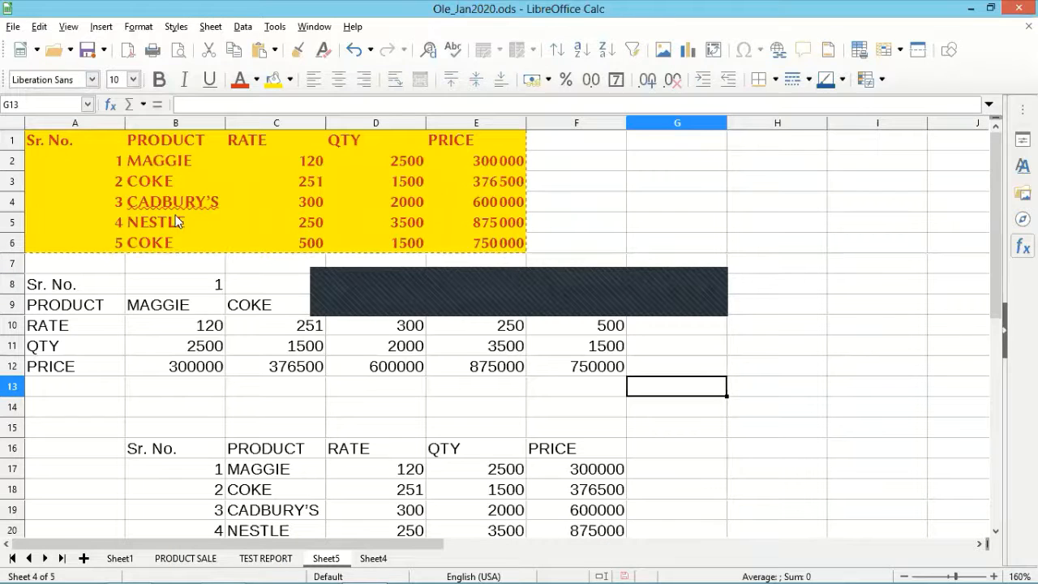
- Copy the formatted table A1:E6 and paste it with all its formatting at cell A28
left_click(80, 135)
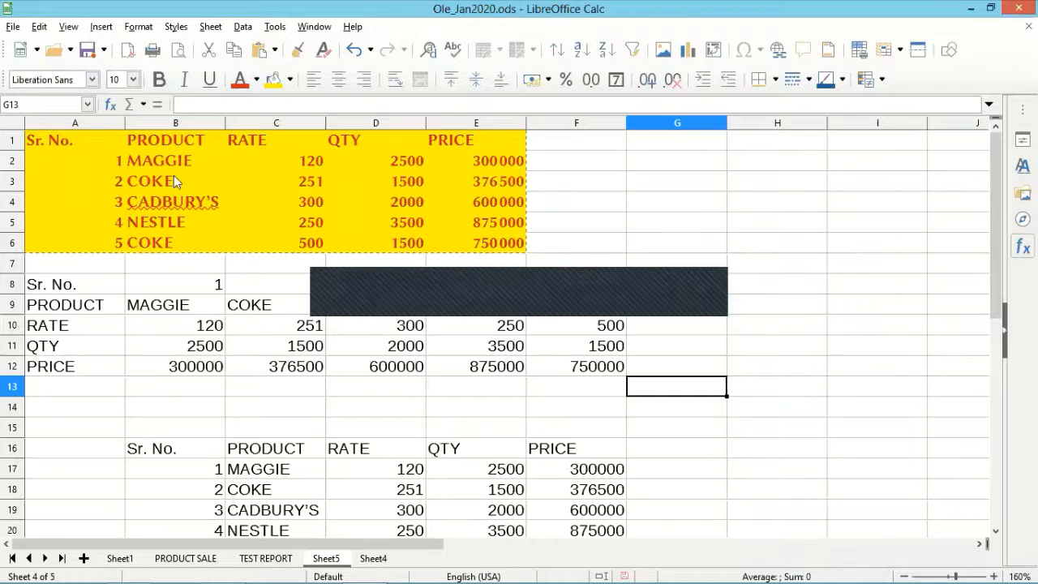
left_click(420, 243, "shift")
key("ctrl+c")
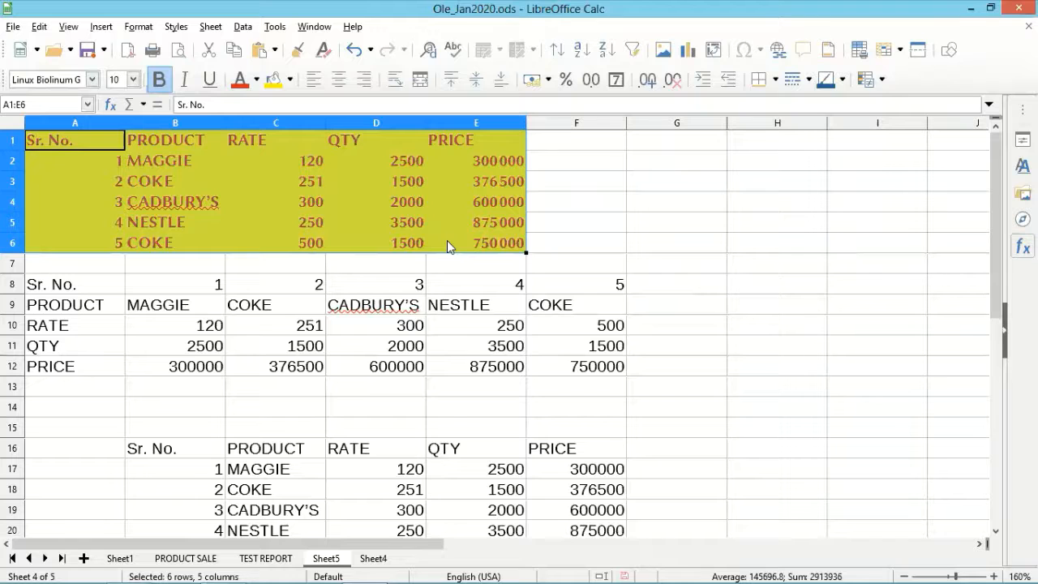
scroll(498, 301, "down", 4)
scroll(99, 210, "down", 4)
left_click(98, 211)
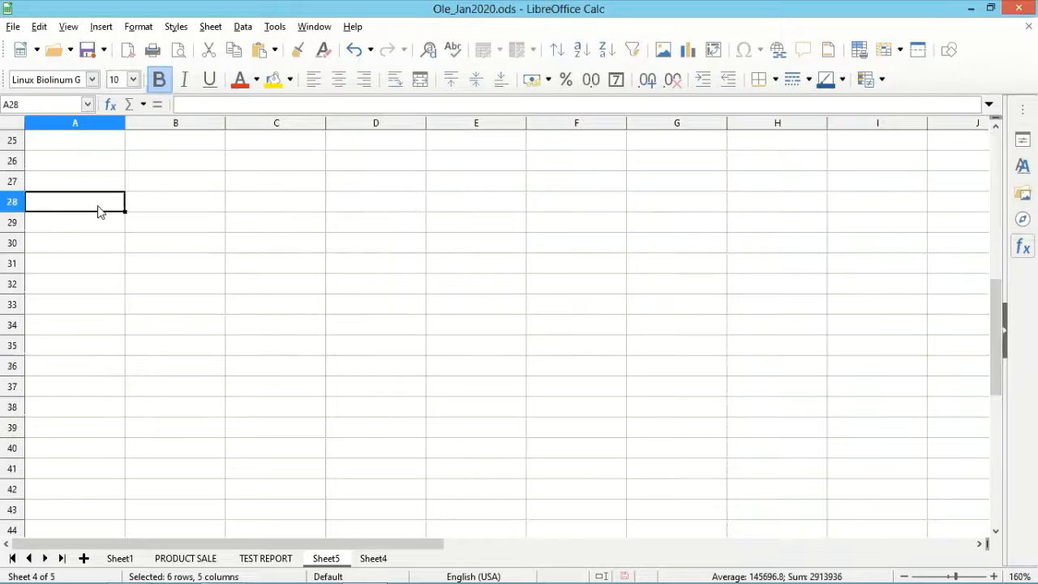
key("ctrl+v")
left_click(182, 351)
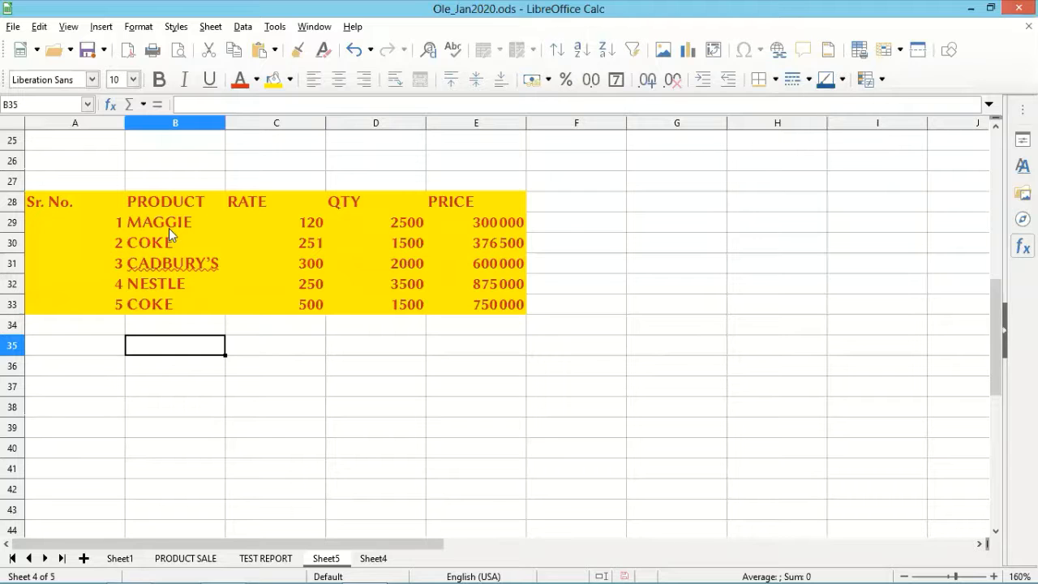
- Copy the table A1:E6 again and paste only its text at cell A37
scroll(169, 229, "up", 4)
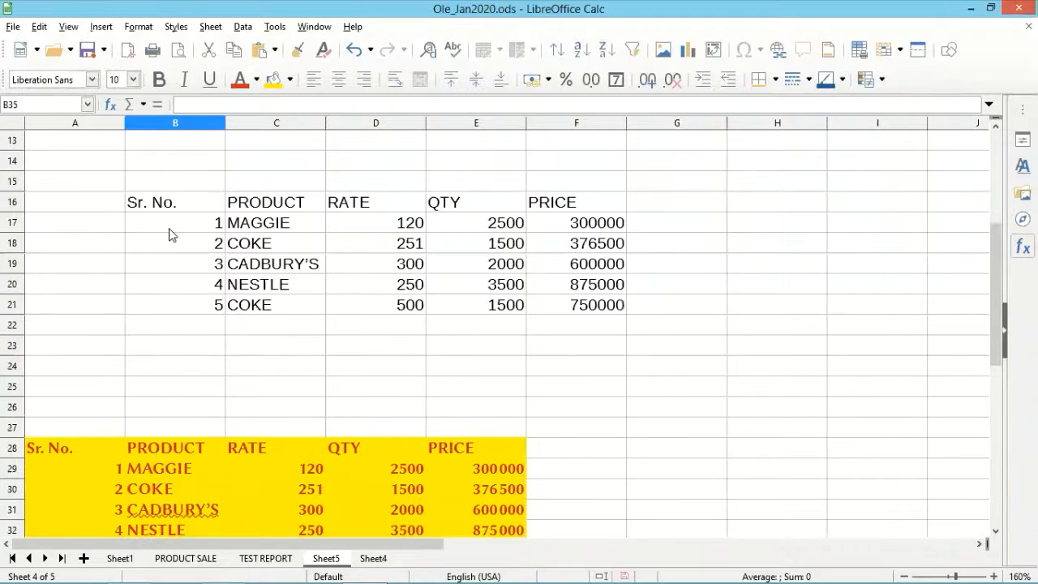
scroll(170, 234, "up", 4)
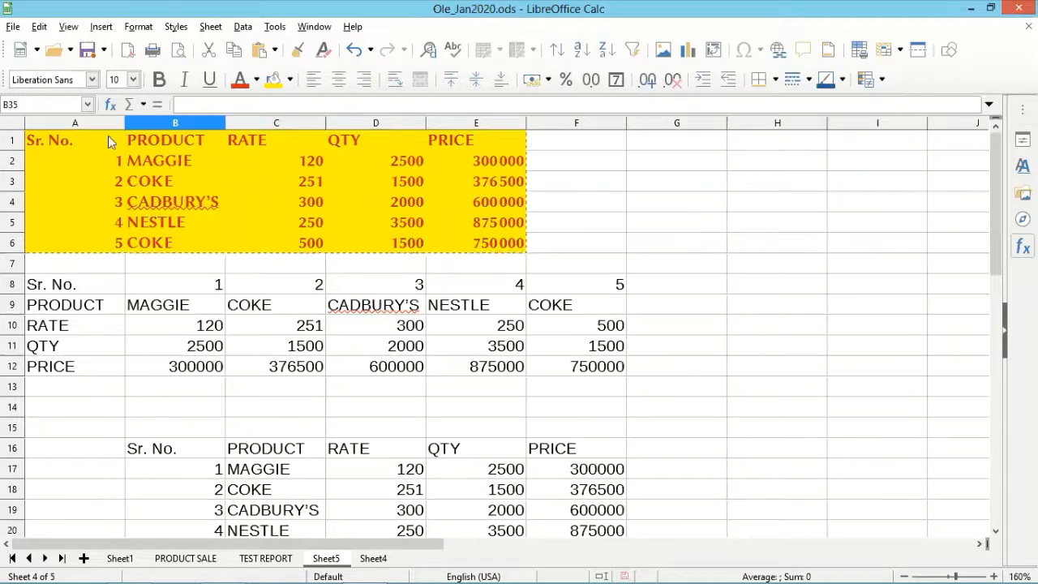
left_click_drag(75, 140, 460, 240)
key("ctrl+c")
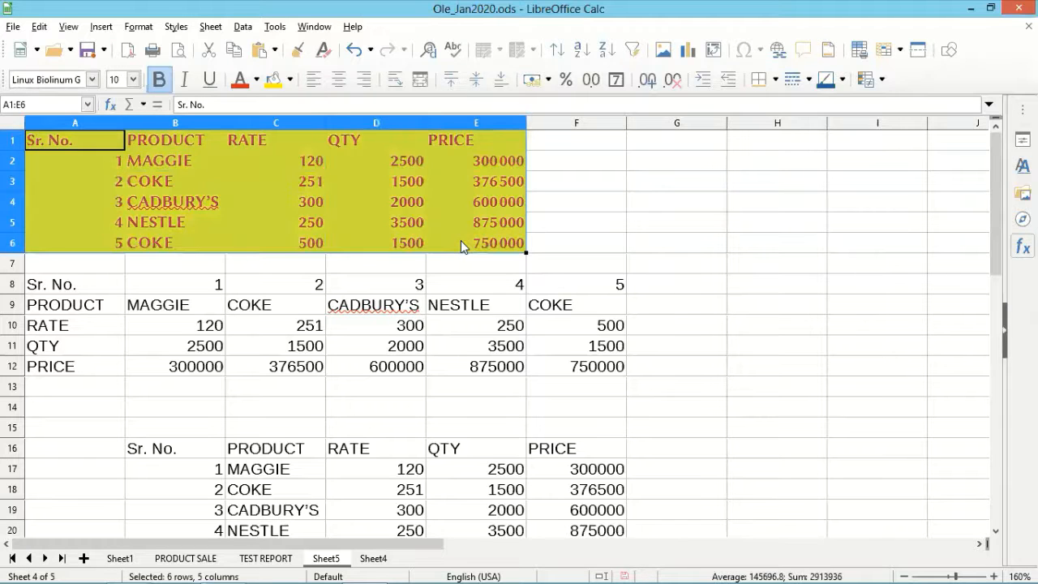
scroll(127, 306, "down", 6)
scroll(127, 306, "down", 5)
left_click(106, 201)
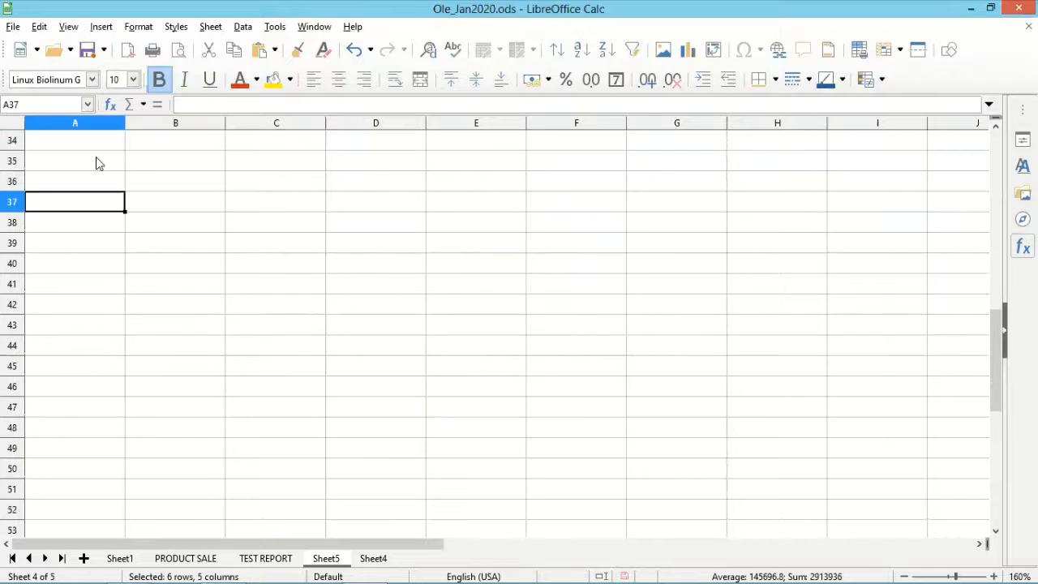
left_click(36, 28)
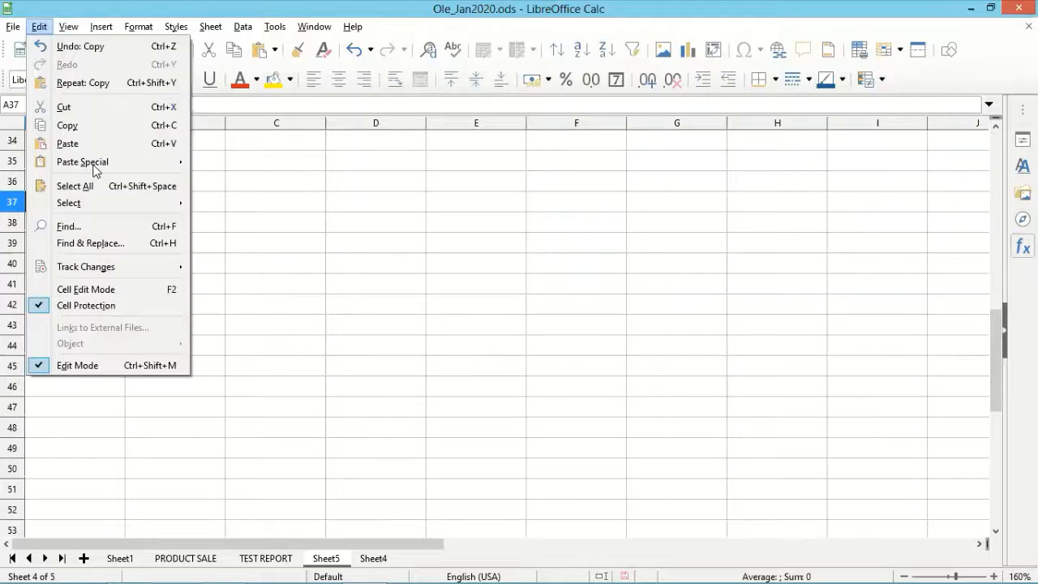
mouse_move(95, 169)
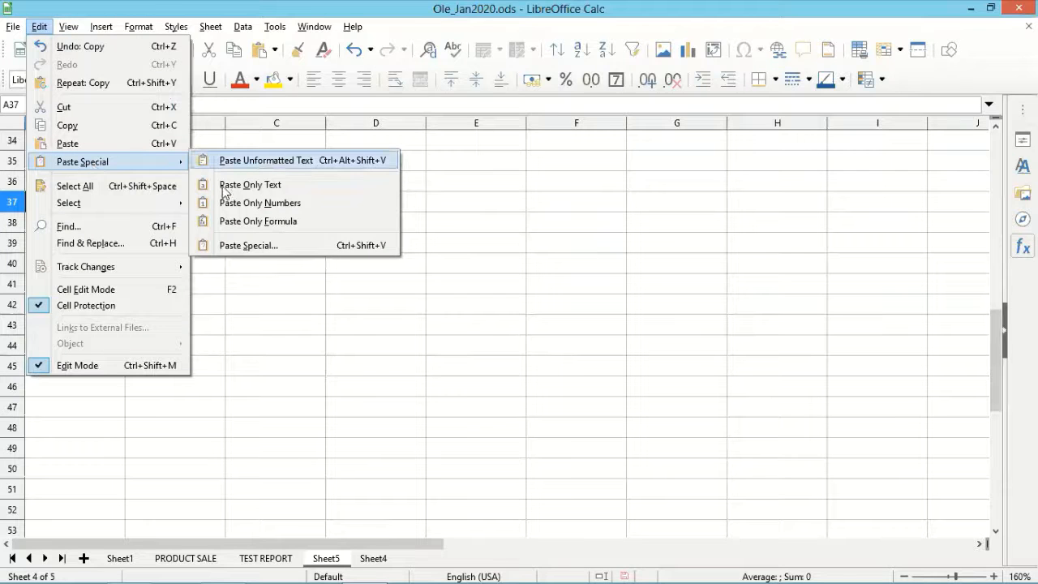
left_click(274, 185)
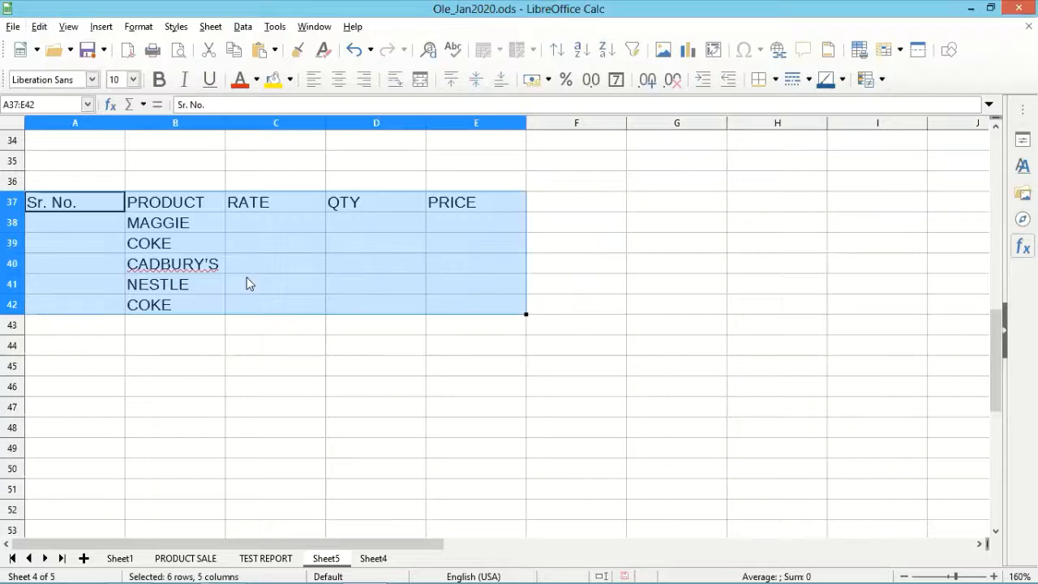
- Paste only the numbers of the copied table at cell A45
left_click(89, 377)
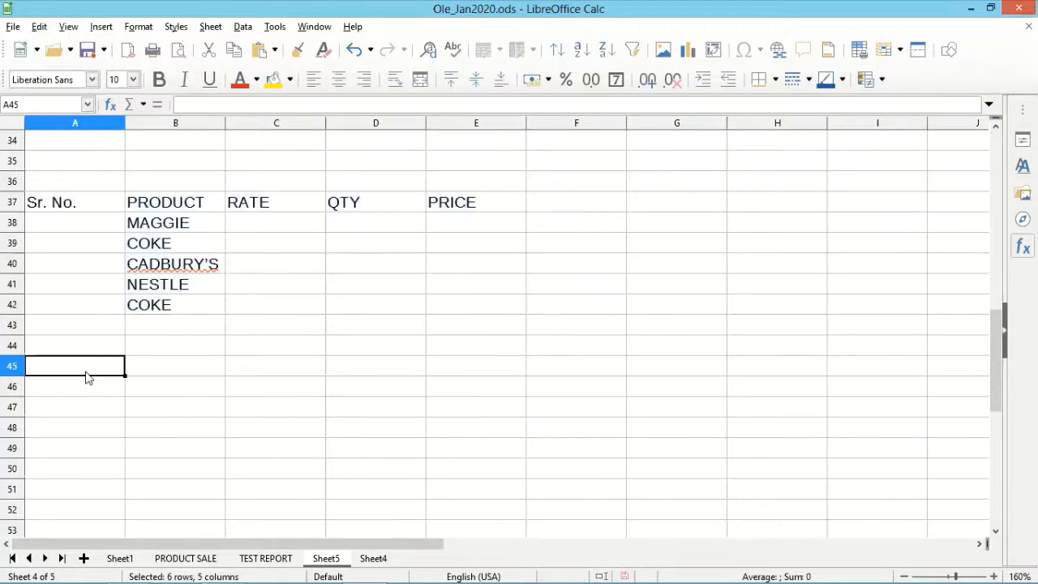
left_click(40, 26)
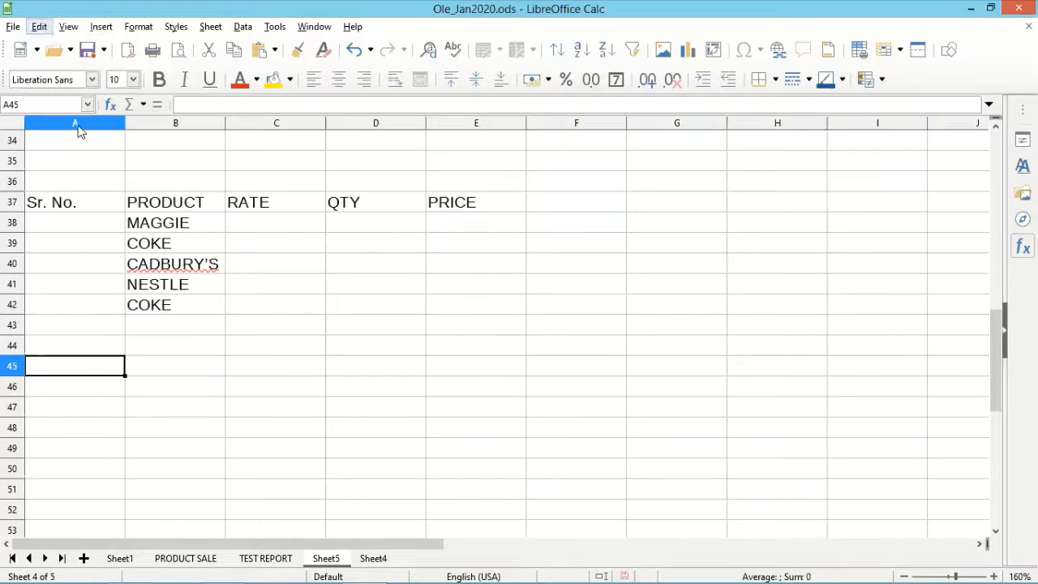
mouse_move(99, 162)
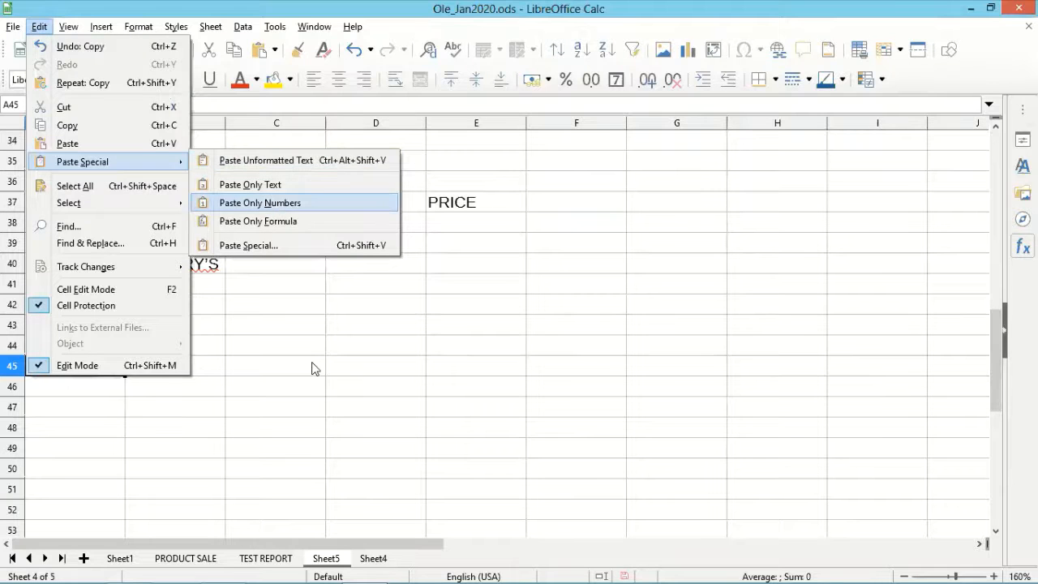
key("Return")
- Paste only the formulas of the copied table at cell A53
scroll(315, 364, "down", 3)
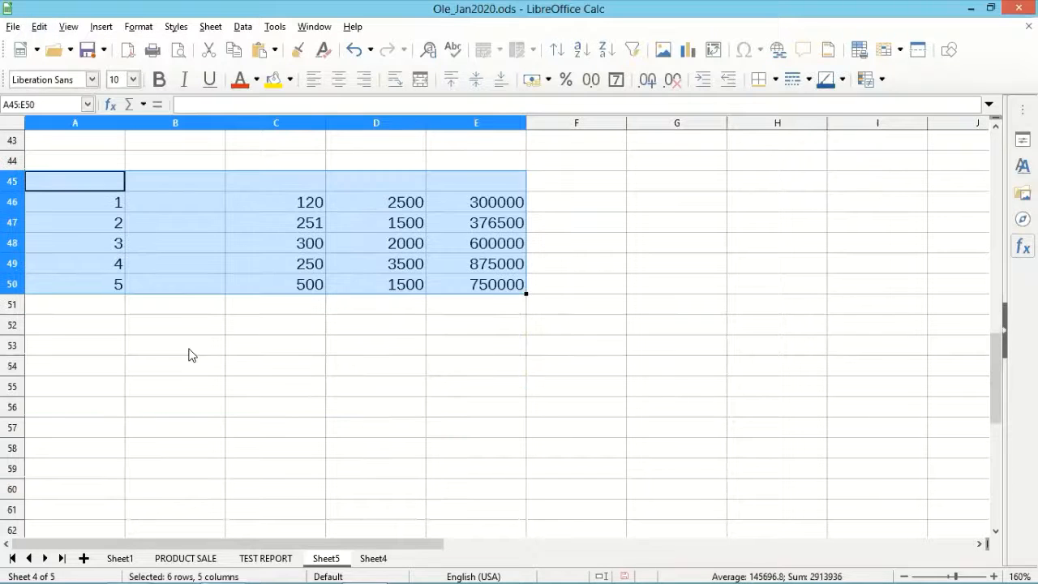
left_click(97, 345)
key("alt+e")
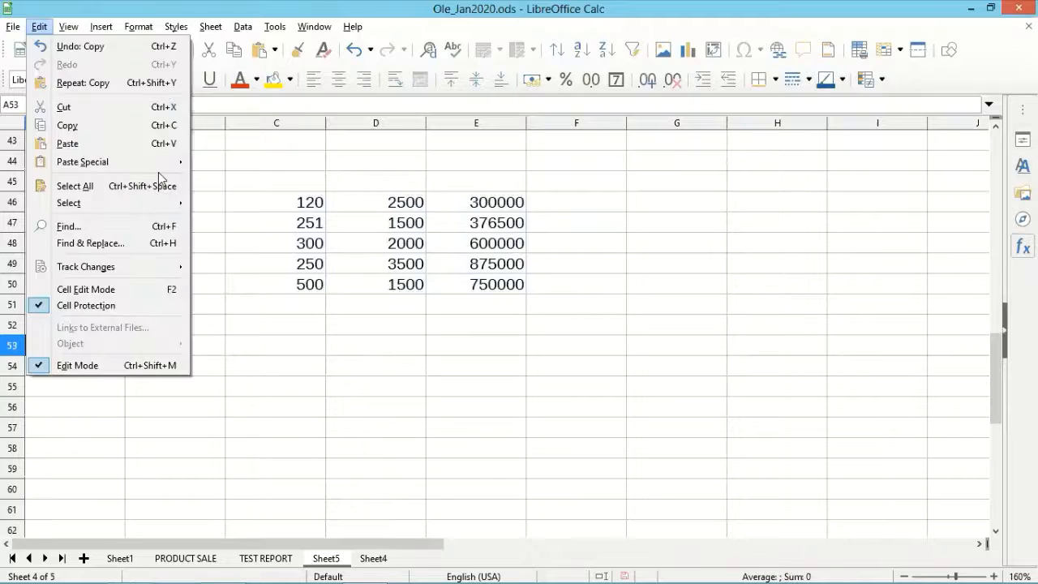
key("Right")
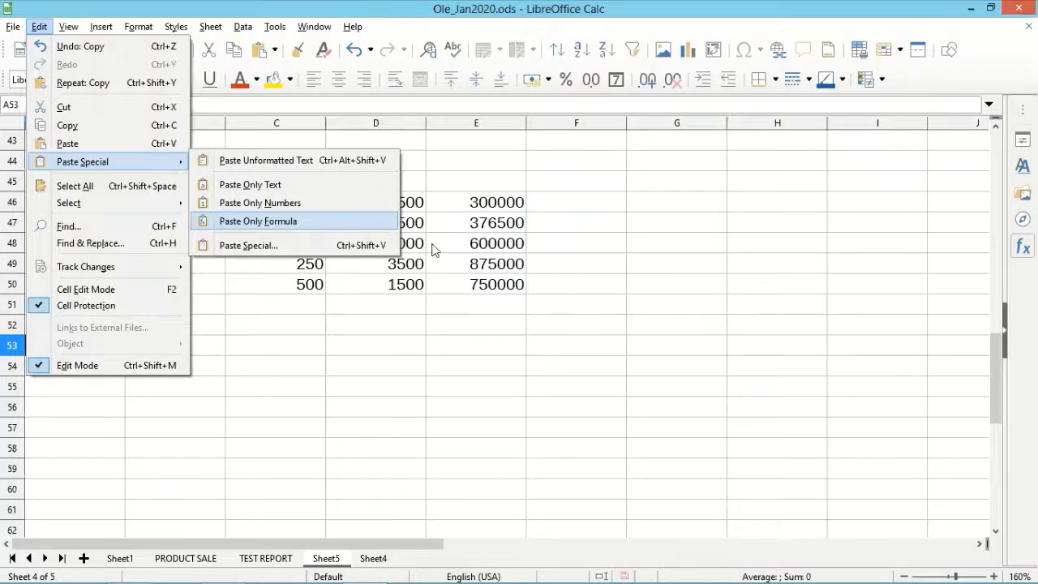
key("Return")
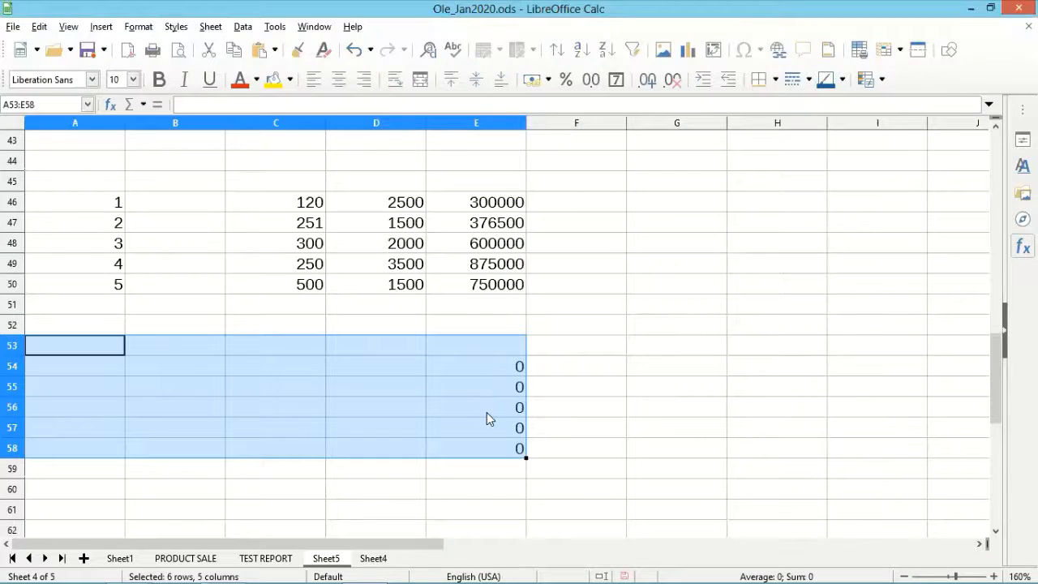
- Paste the copied table as unformatted text at cell A61, importing it with tab as the separator
scroll(440, 378, "down", 3)
left_click(79, 326)
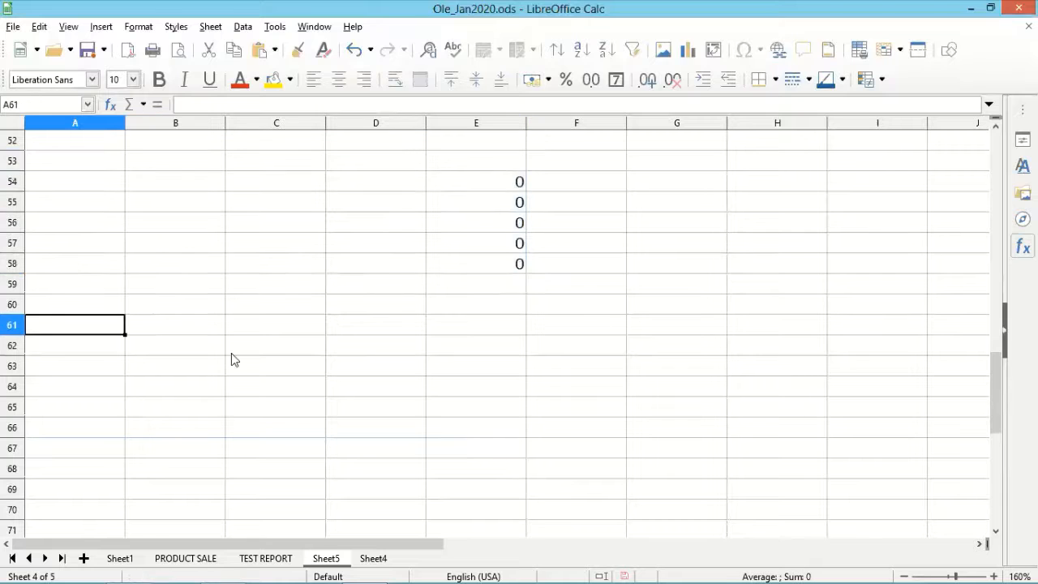
scroll(231, 360, "up", 6)
scroll(232, 359, "down", 2)
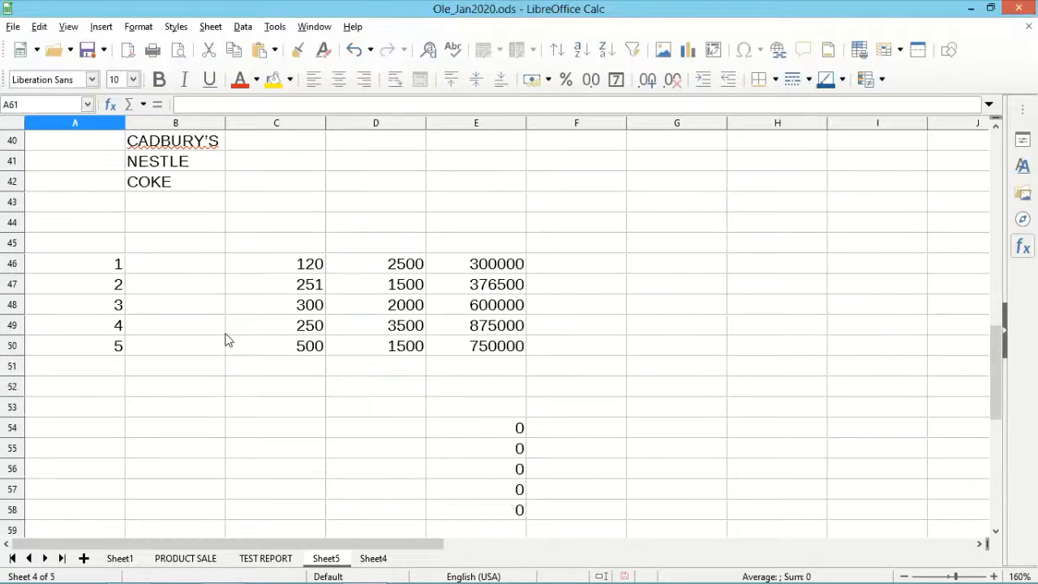
left_click(39, 27)
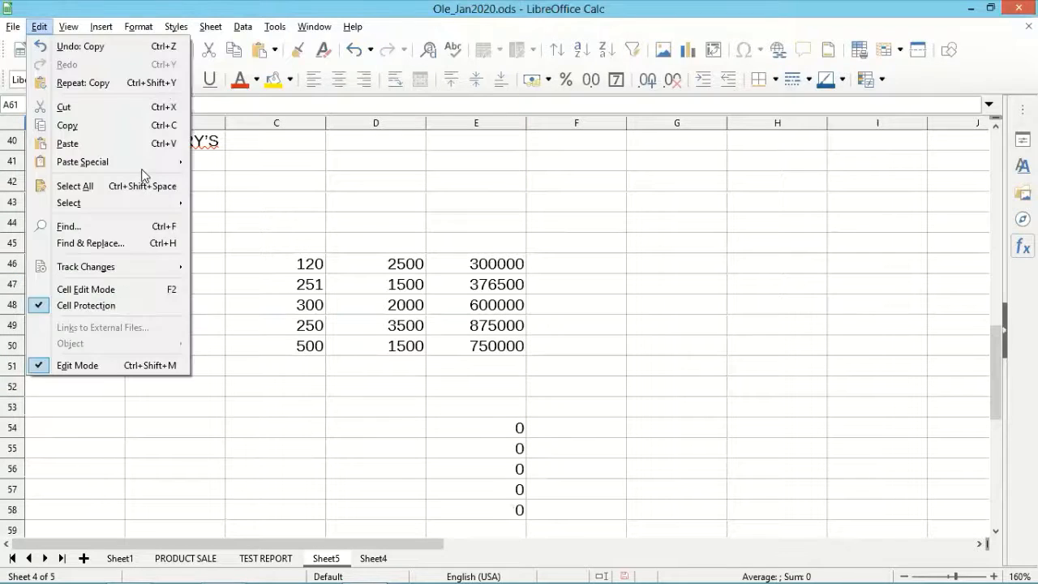
mouse_move(154, 167)
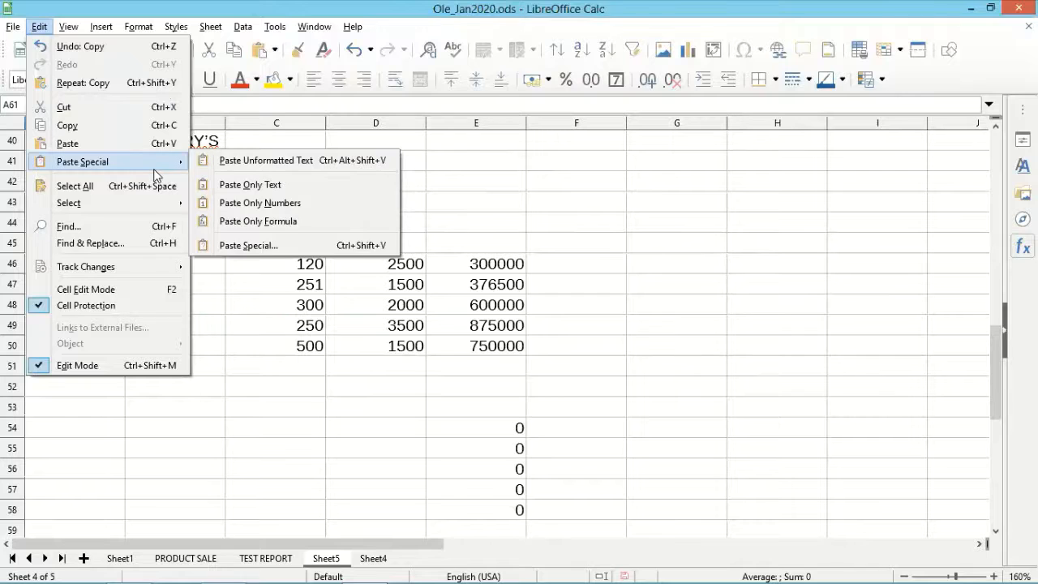
left_click(287, 160)
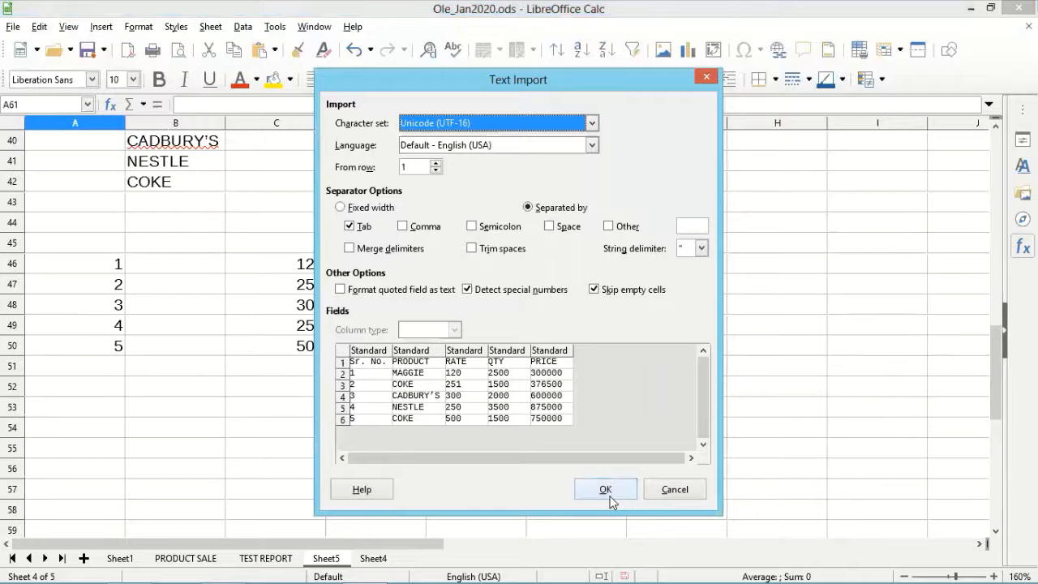
left_click(606, 490)
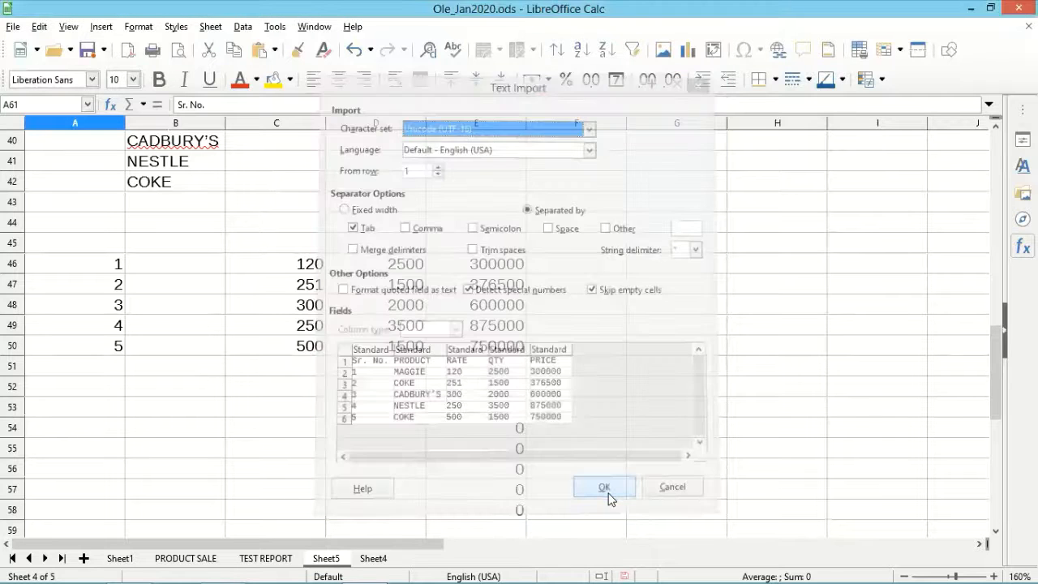
scroll(607, 484, "down", 3)
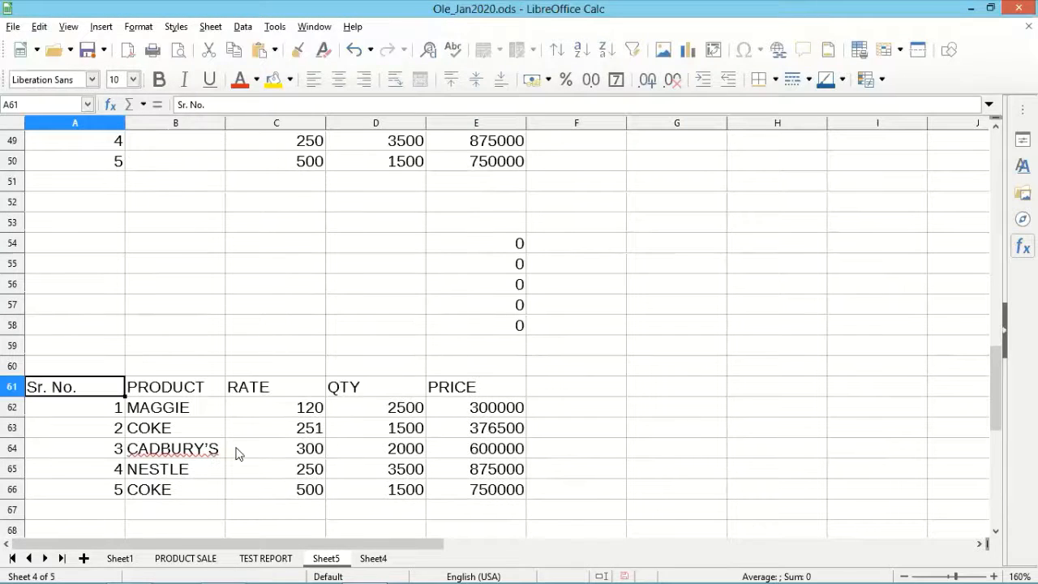
left_click(275, 448)
left_click(452, 475)
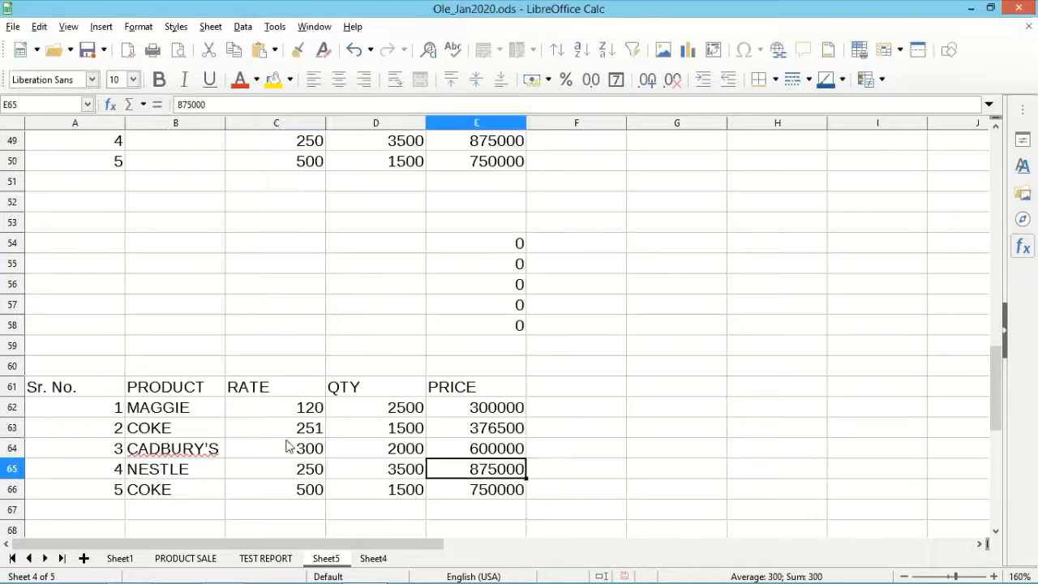
left_click(183, 436)
left_click(104, 445)
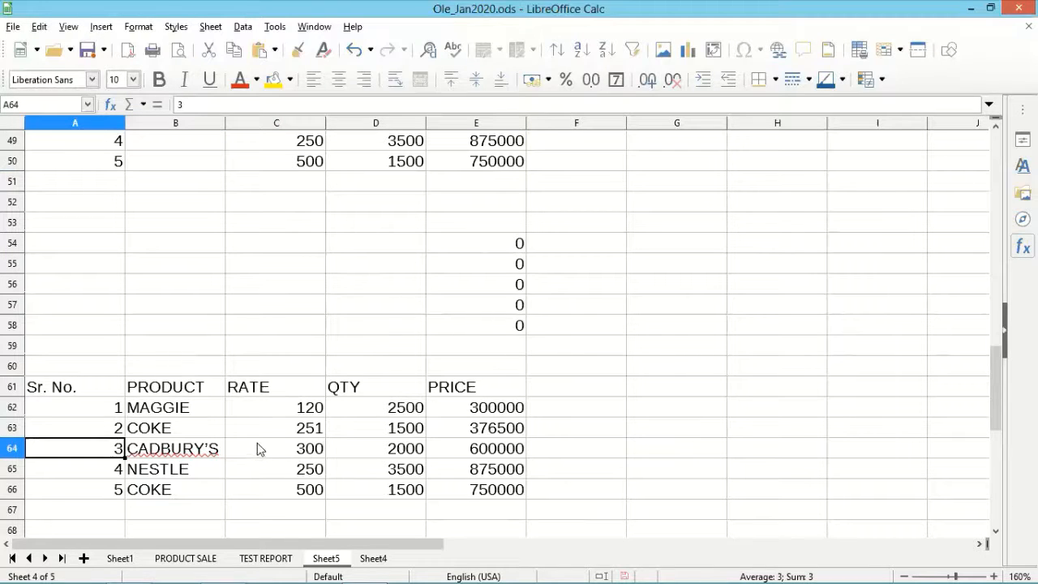
- Copy only the PRODUCT and PRICE columns, B1:B6 and E1:E6, and paste them together with their formatting at cell A69
scroll(260, 450, "up", 3)
scroll(258, 443, "up", 10)
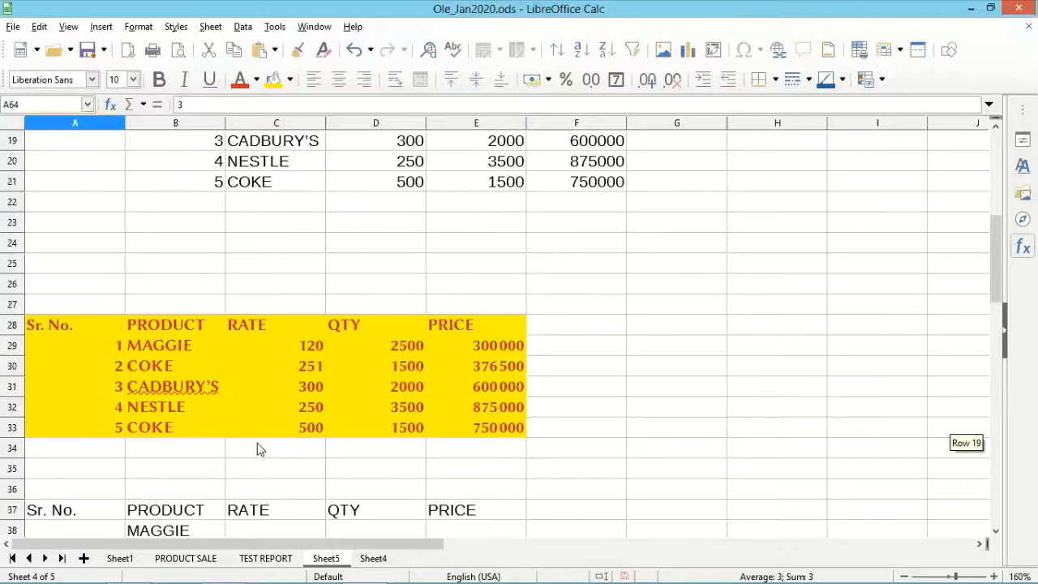
scroll(258, 443, "up", 3)
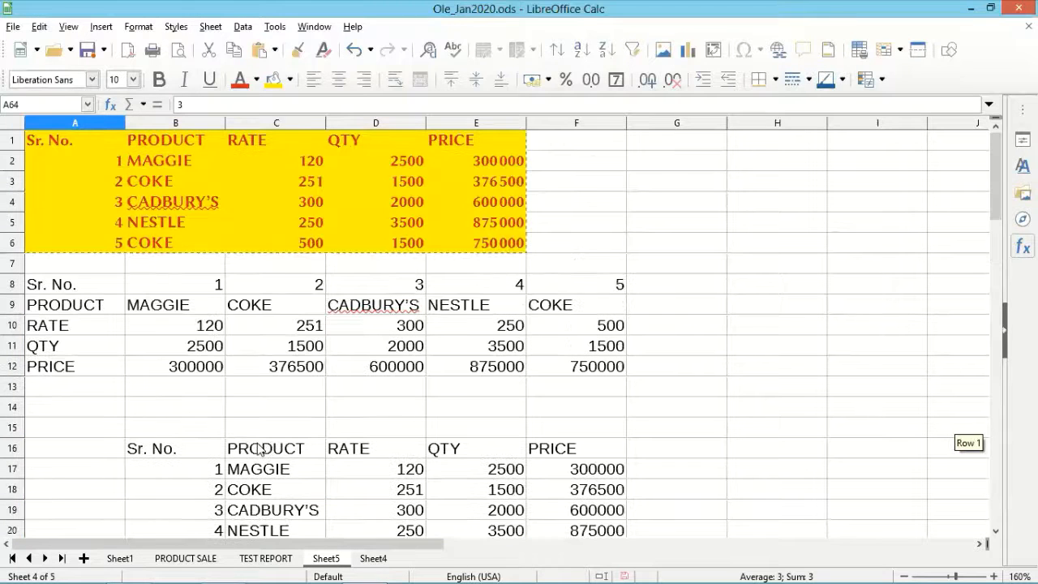
left_click(288, 389)
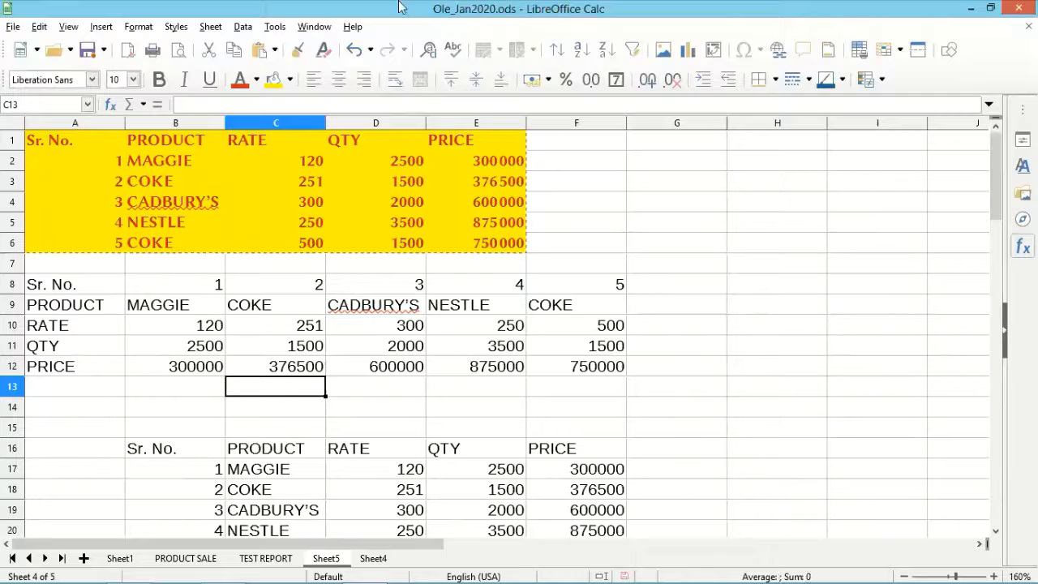
left_click(182, 141)
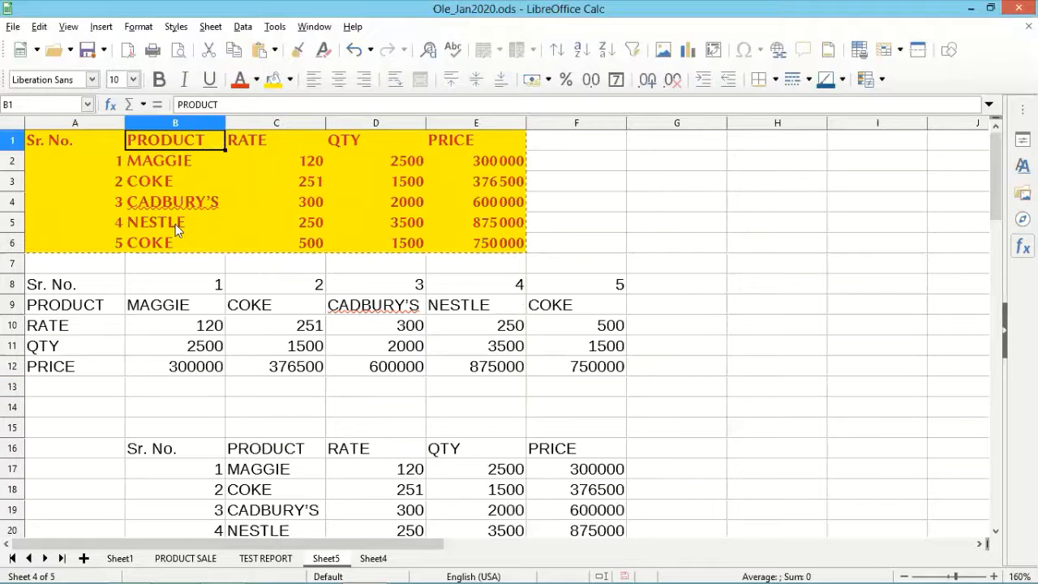
left_click(178, 245, "shift")
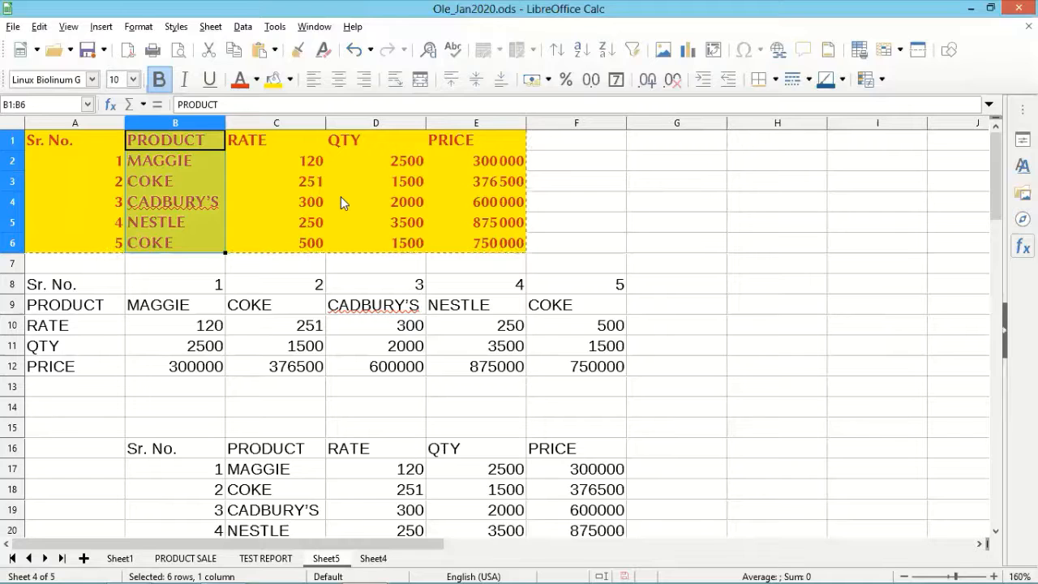
left_click_drag(447, 140, 456, 245, "ctrl")
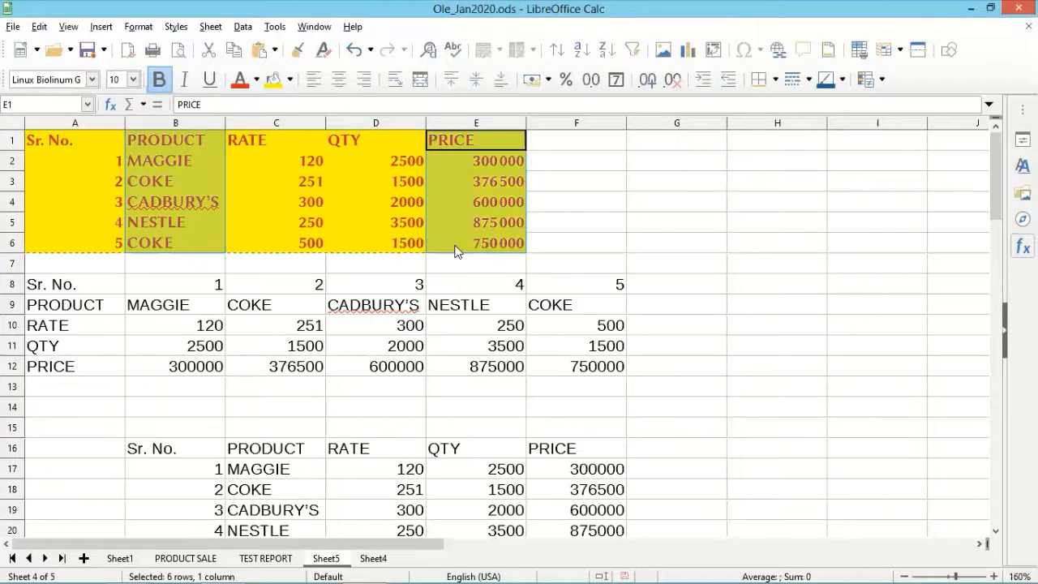
scroll(455, 251, "down", 4)
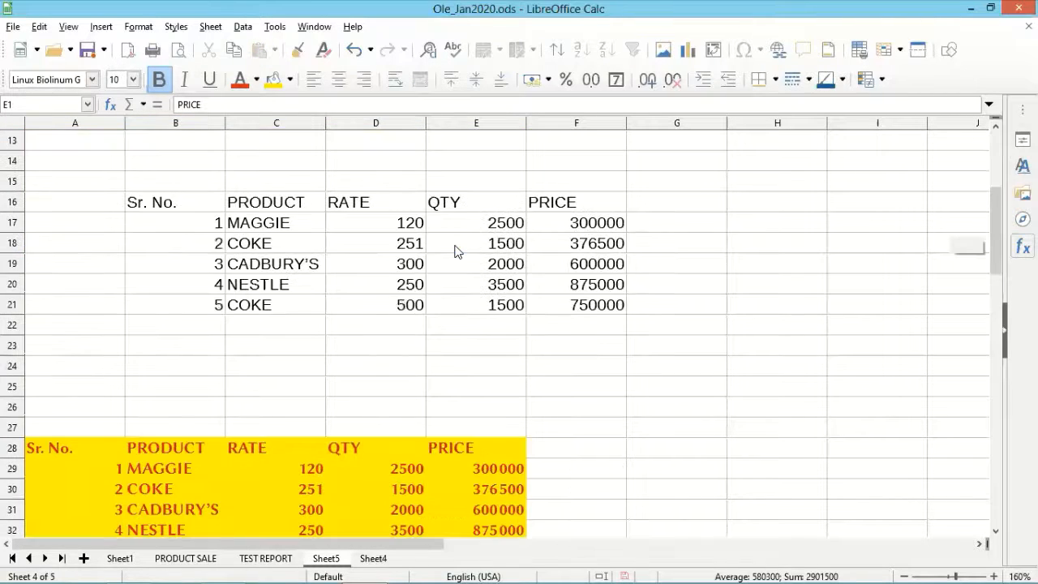
scroll(454, 252, "down", 7)
scroll(70, 203, "down", 11)
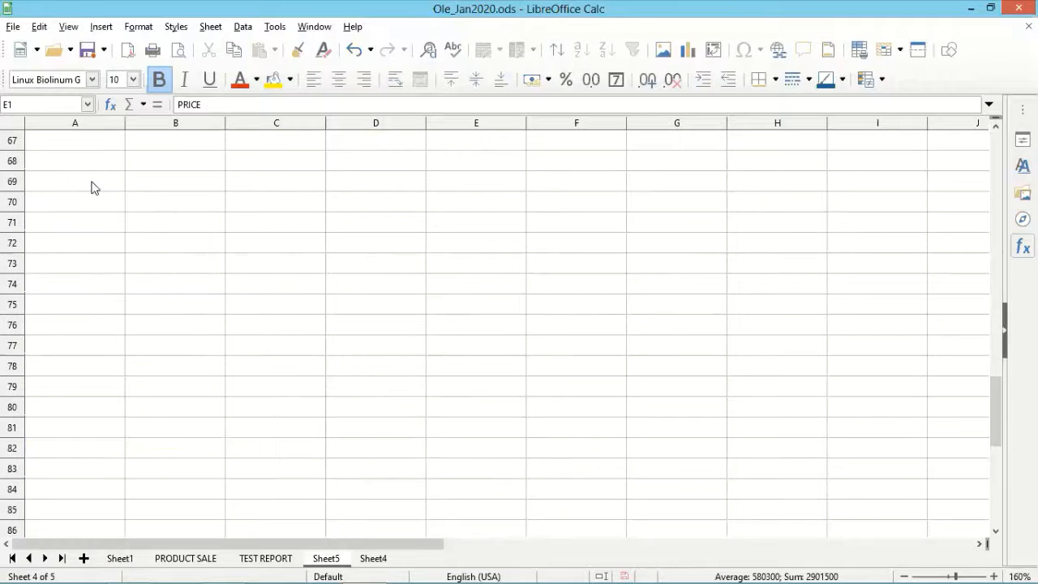
left_click(92, 187)
type("PRODUCT\tPRICE MAGGIE\t300000 COKE\t376500 CADBURY'S\t600000 NESTLE\t875000 COKE\t750000")
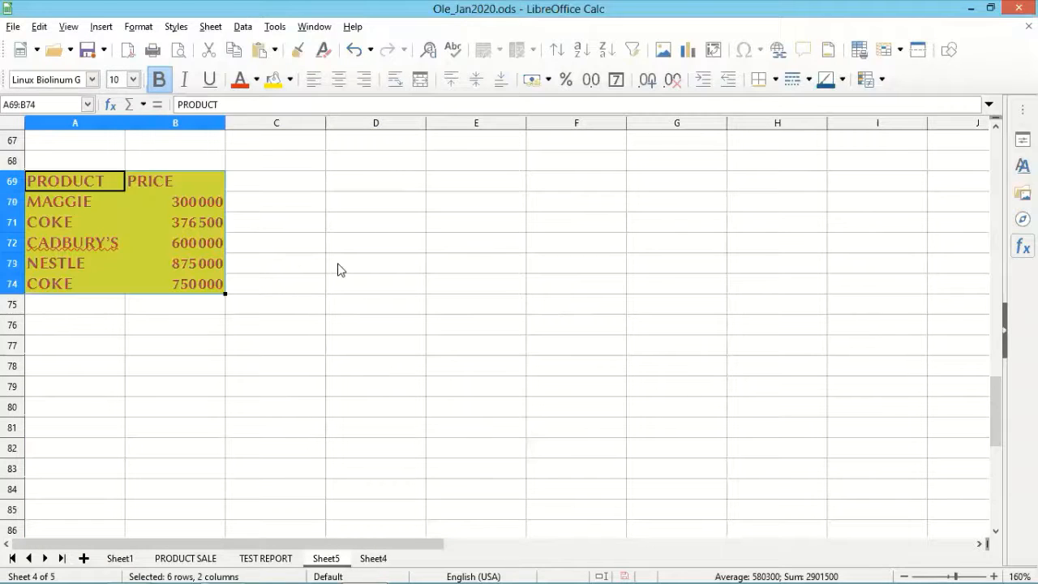
left_click(339, 269)
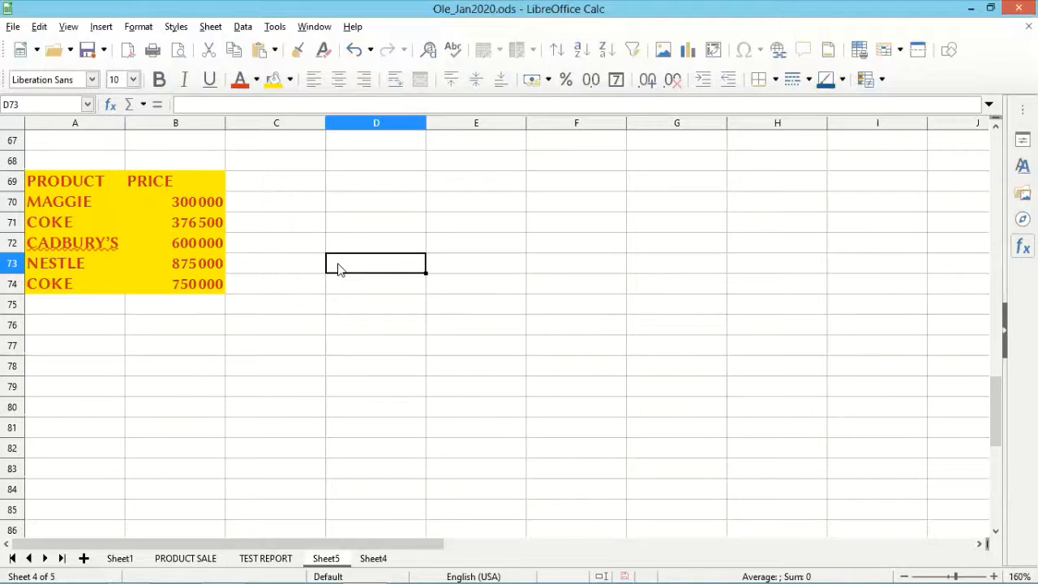
- Copy only the PRICE column E1:E6 and paste it normally at cell D80
scroll(349, 222, "up", 16)
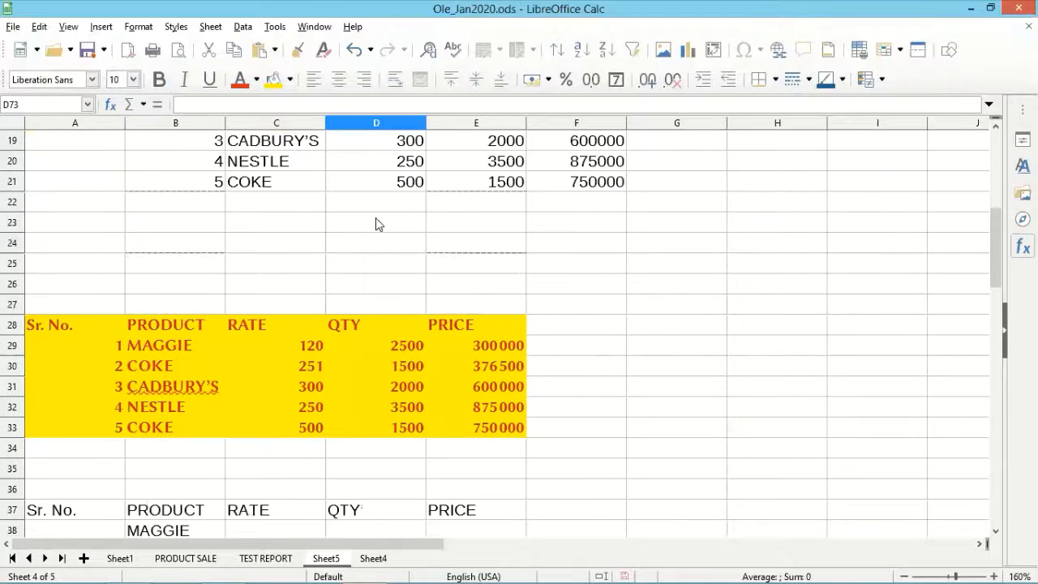
scroll(454, 202, "up", 6)
left_click(476, 193)
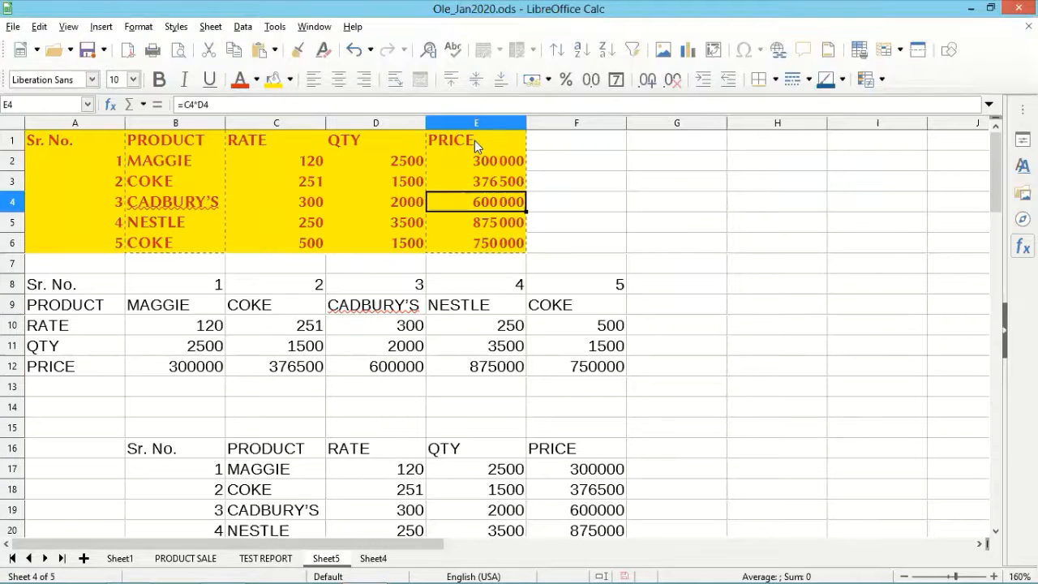
left_click_drag(474, 140, 468, 240)
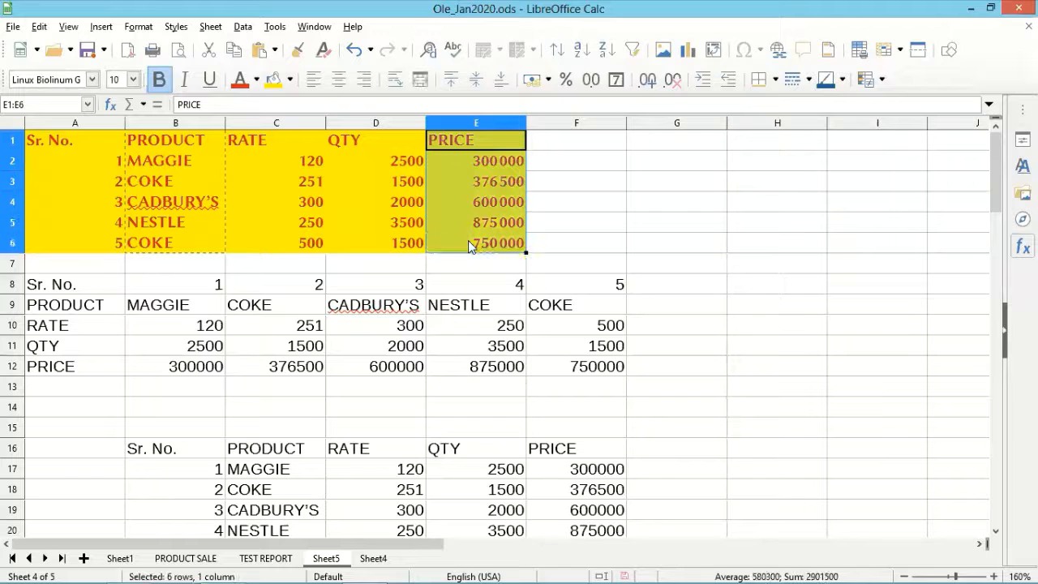
key("ctrl+c")
scroll(468, 240, "down", 10)
scroll(468, 247, "down", 16)
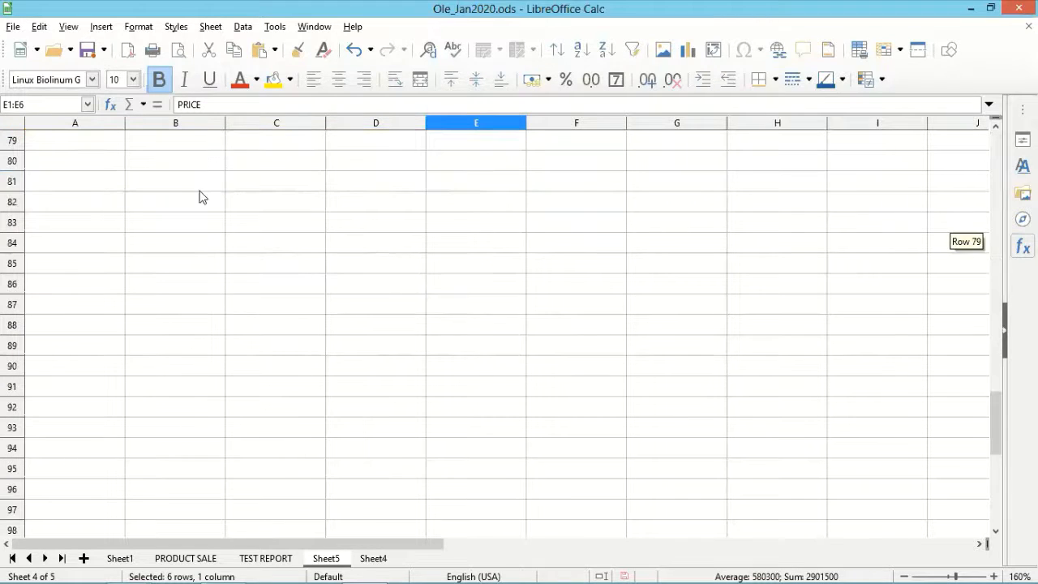
left_click(389, 164)
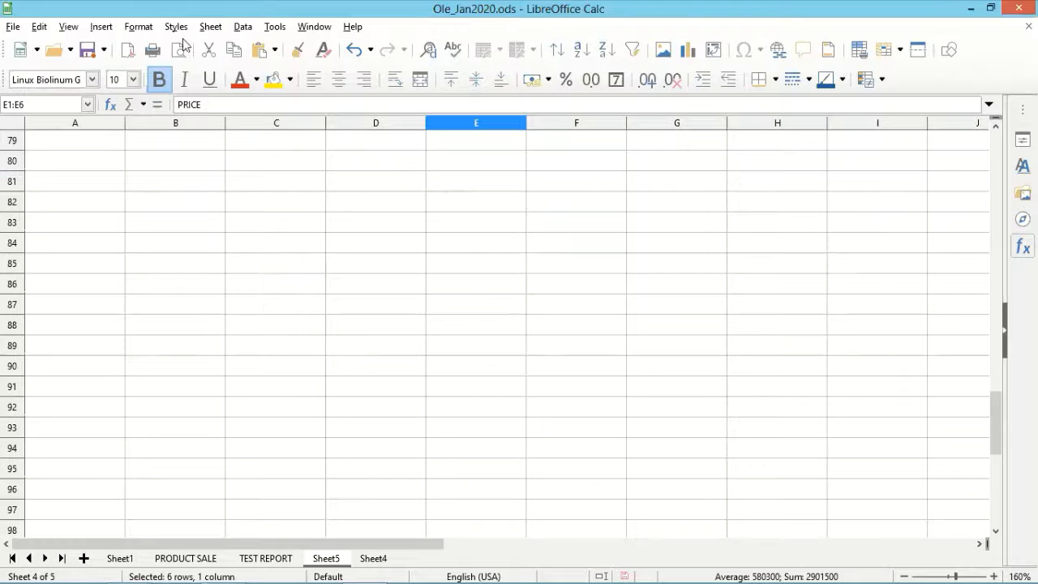
left_click(39, 26)
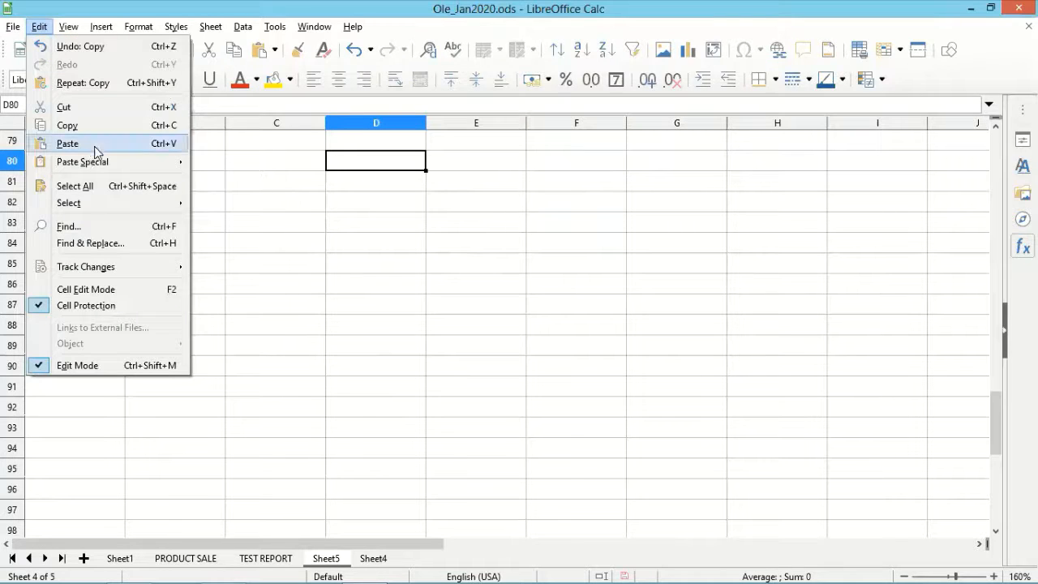
left_click(94, 146)
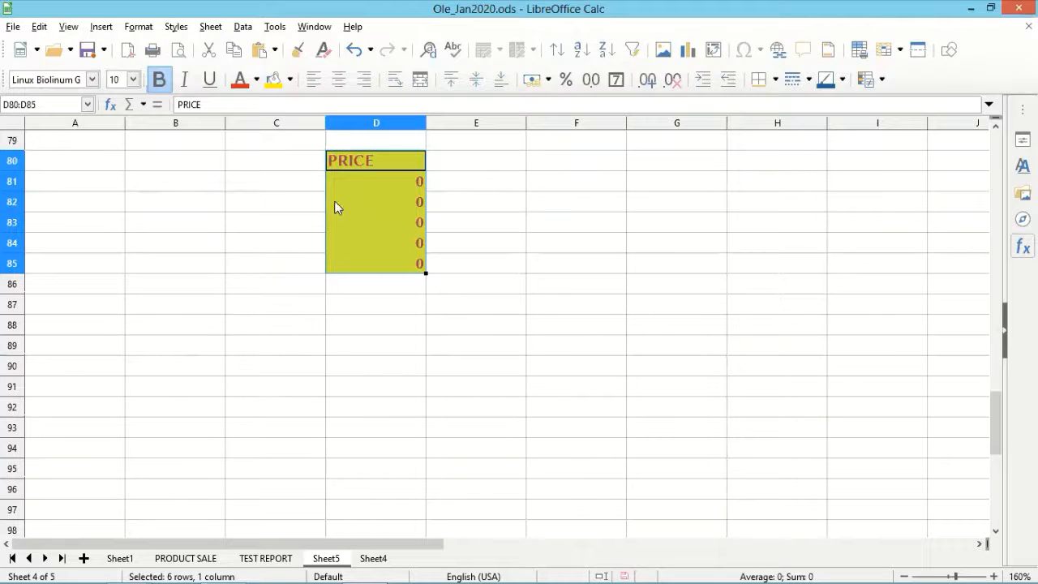
- Paste the copied PRICE column once more at cell A87
left_click(92, 304)
left_click(39, 26)
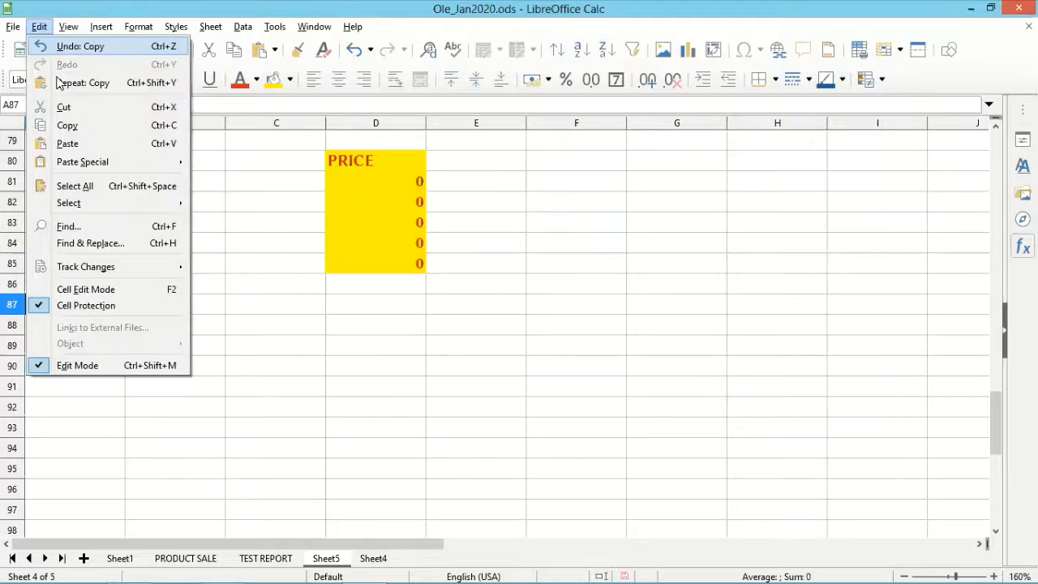
key("Return")
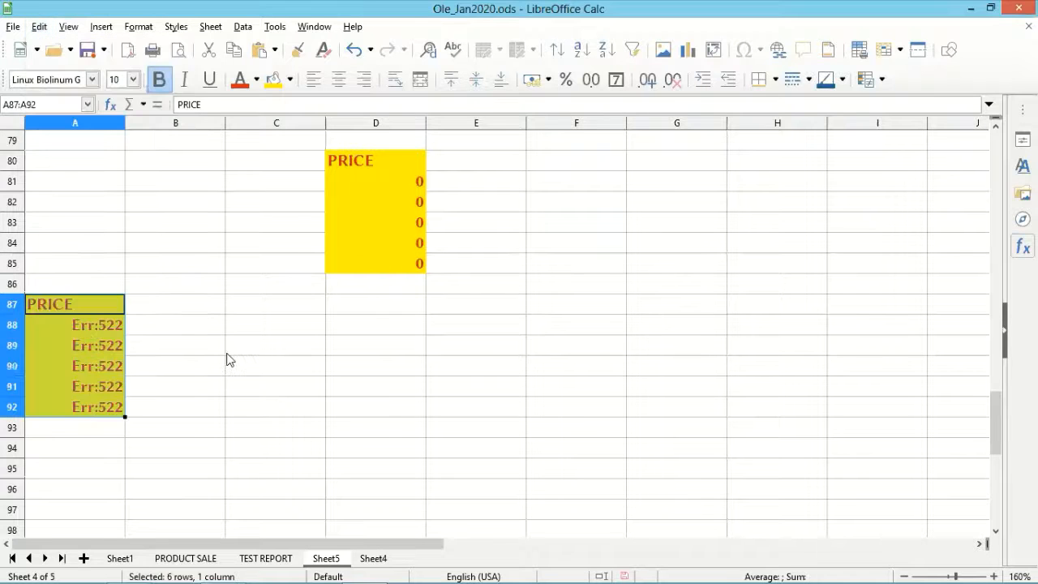
- Compare the formulas in cells A88 and D81 of the two pasted PRICE columns
left_click(98, 326)
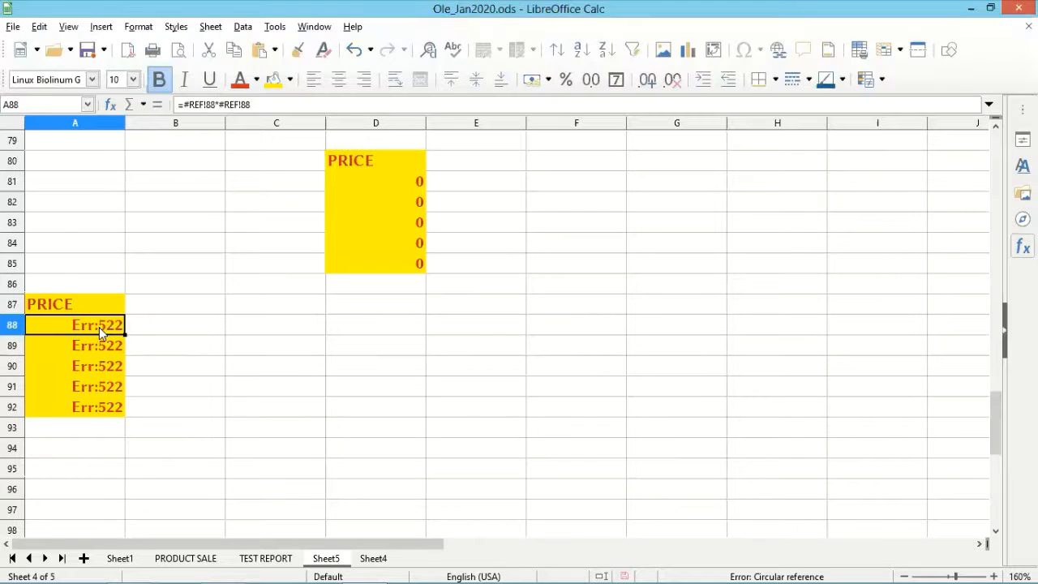
scroll(99, 327, "up", 4)
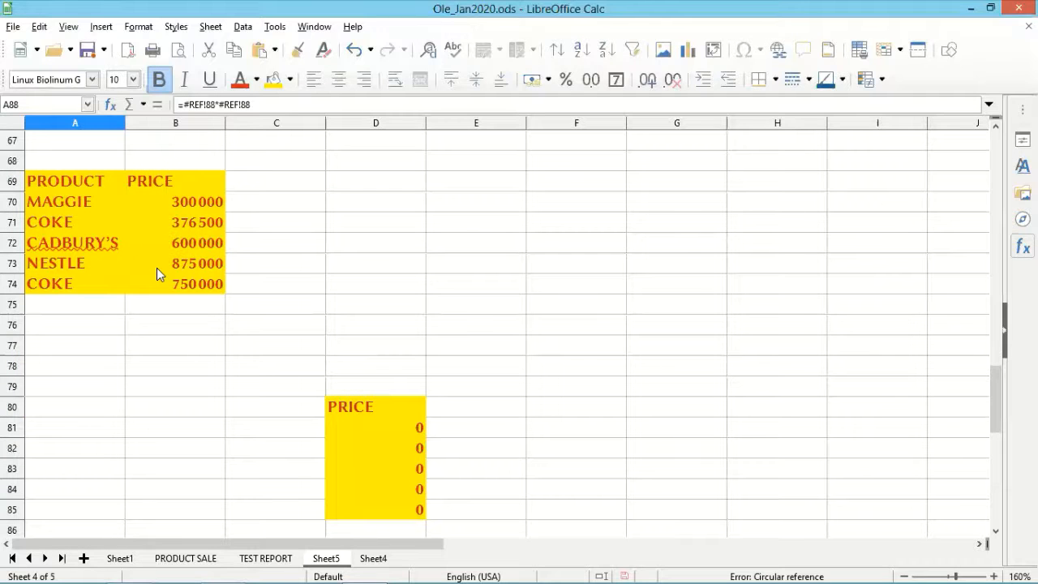
scroll(368, 296, "down", 3)
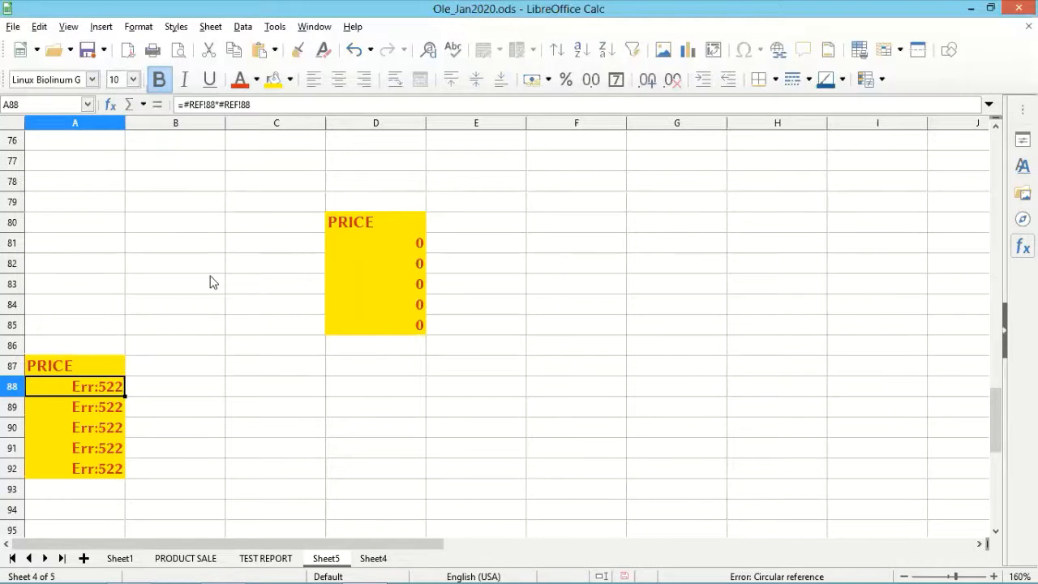
left_click(359, 256)
left_click(364, 241)
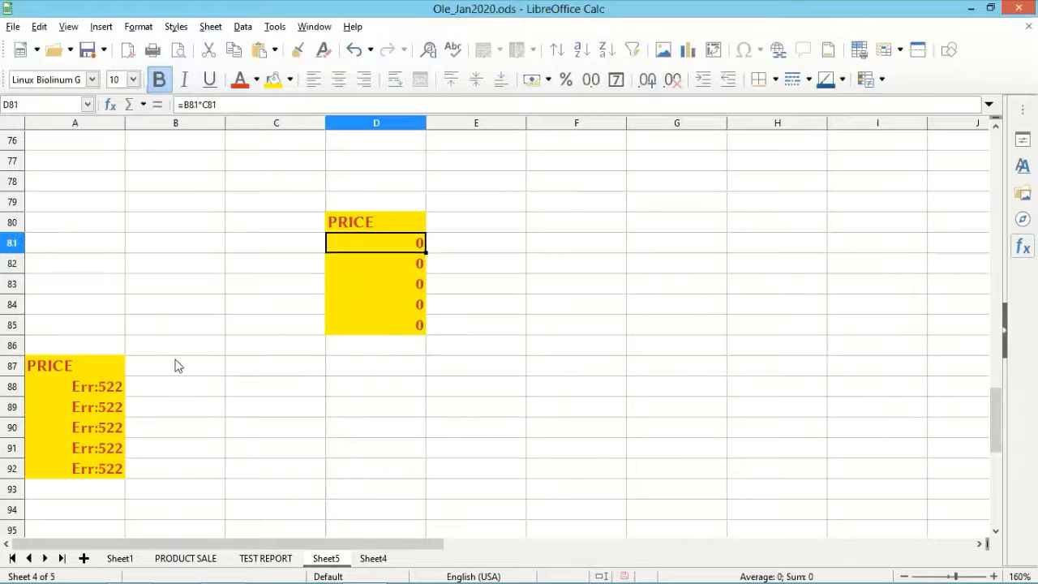
left_click(108, 387)
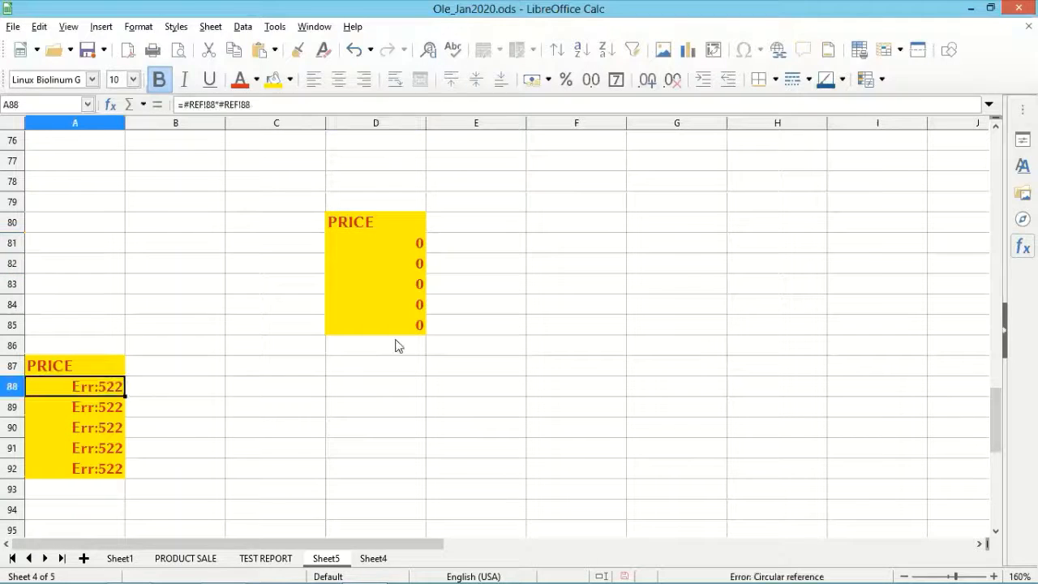
left_click(364, 247)
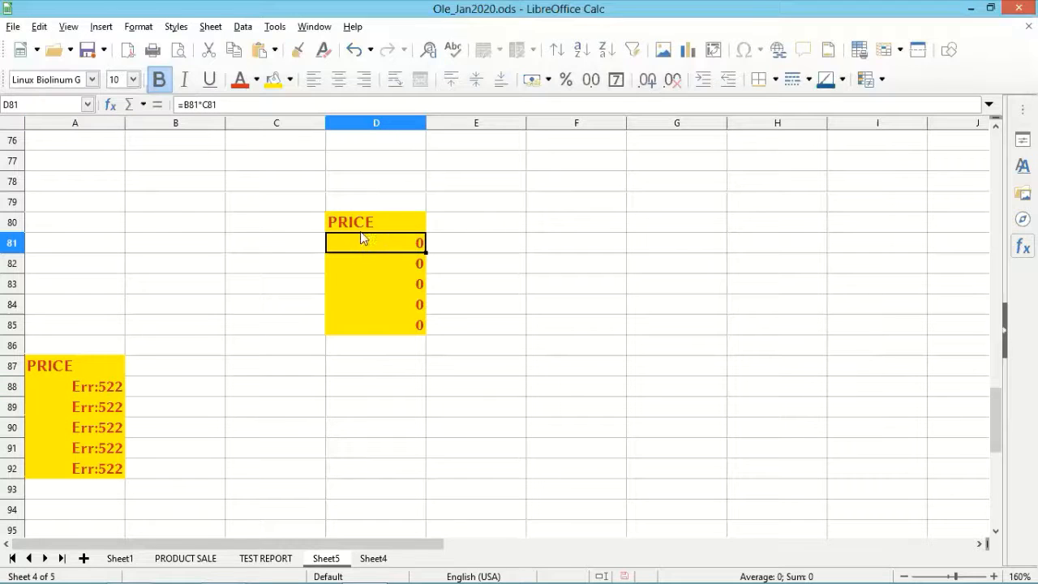
scroll(443, 284, "up", 8)
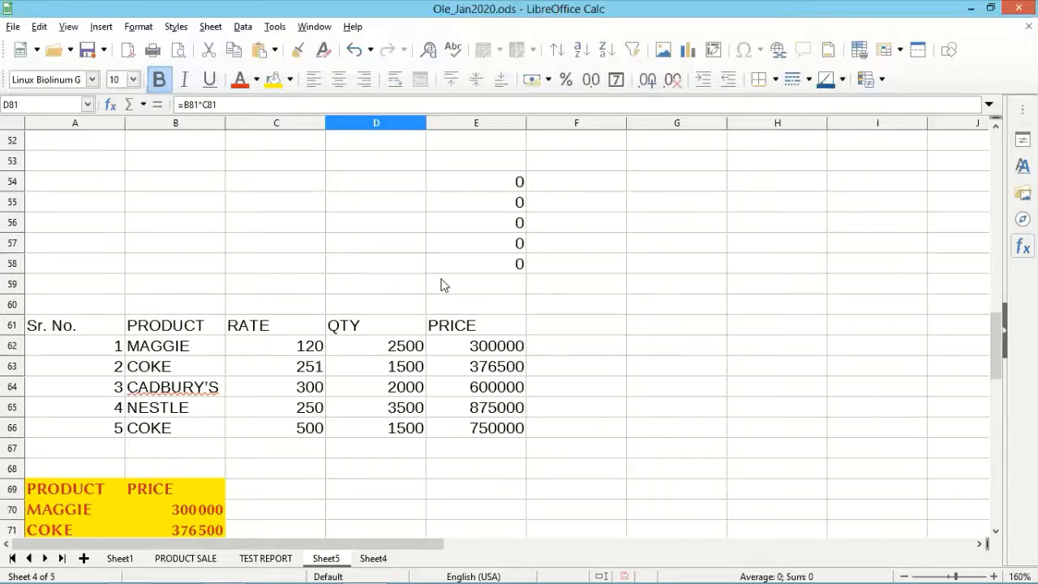
- Inspect the formula in cell E2 of the original table's PRICE column and which cells it references
scroll(487, 280, "up", 13)
scroll(496, 174, "up", 4)
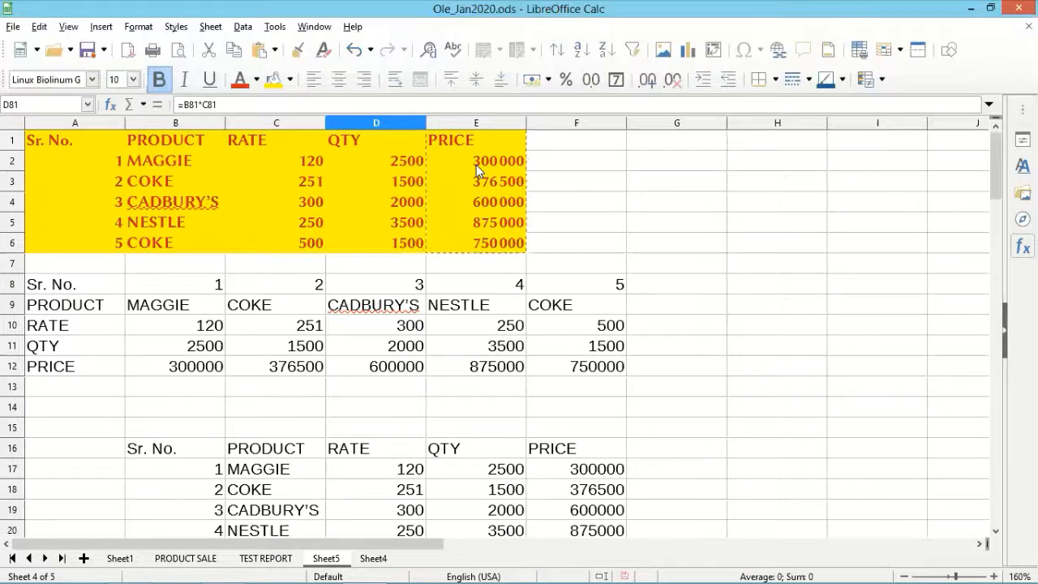
left_click(476, 165)
double_click(476, 165)
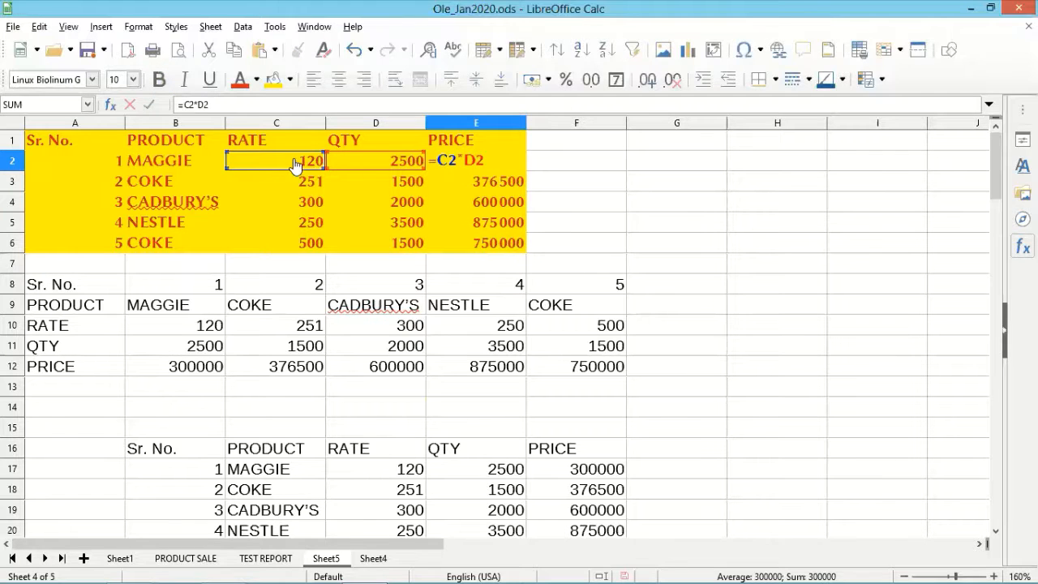
key("Return")
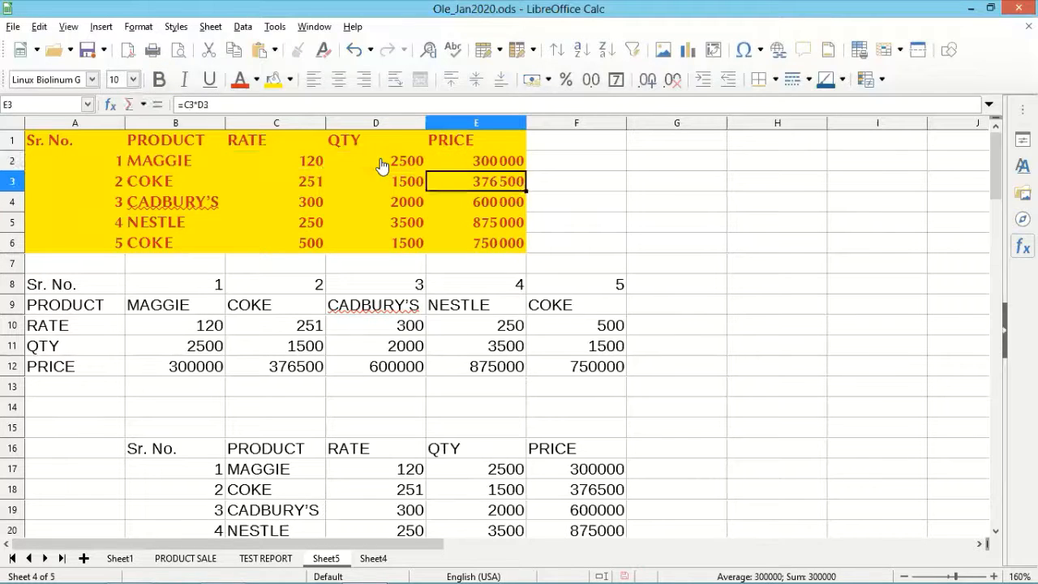
- Inspect the formula in cell D81 of the pasted PRICE column and which cells it references
scroll(381, 165, "down", 10)
scroll(381, 165, "down", 9)
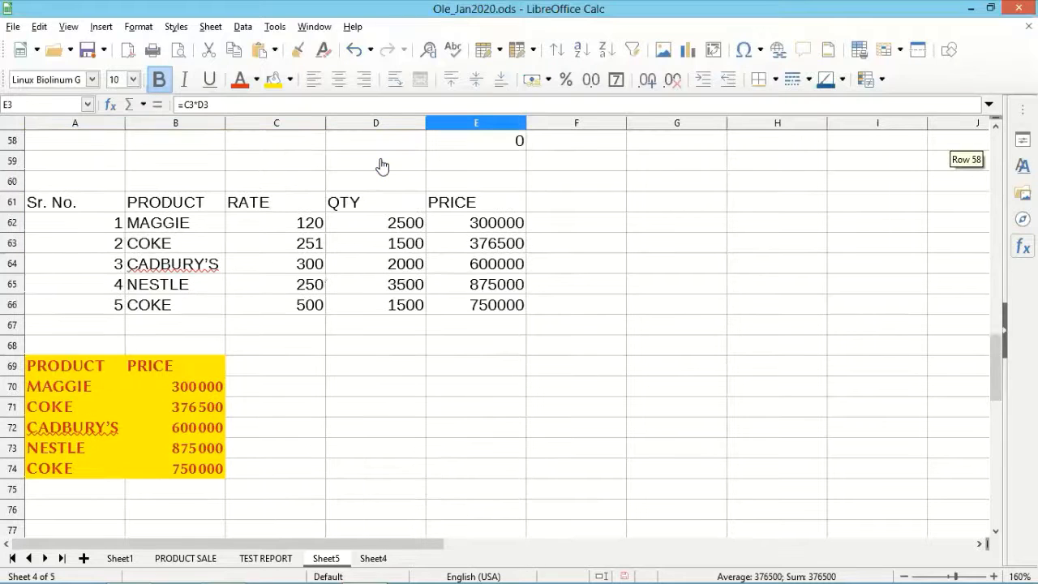
scroll(365, 343, "down", 4)
left_click(372, 363)
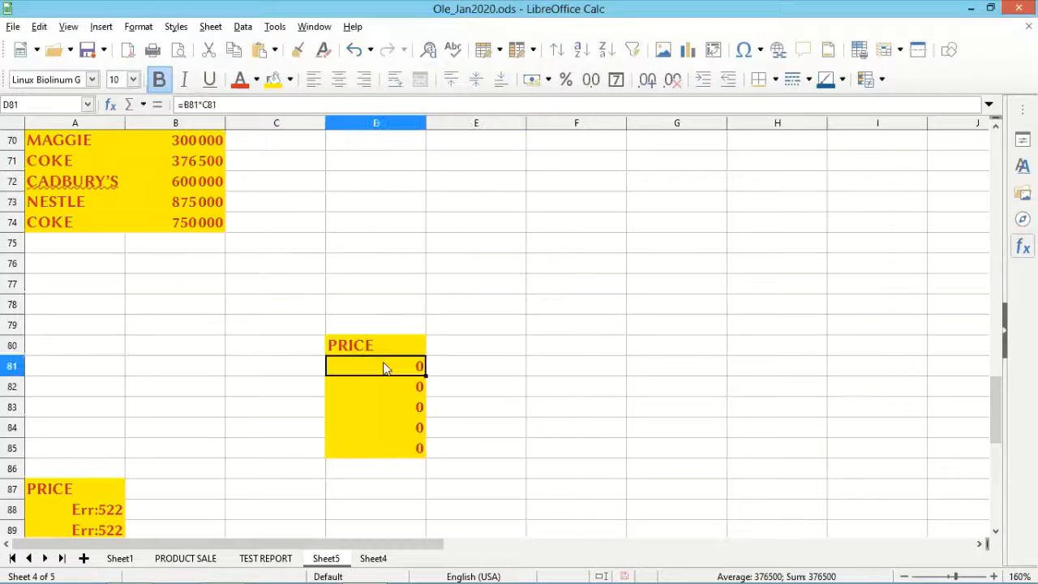
double_click(372, 365)
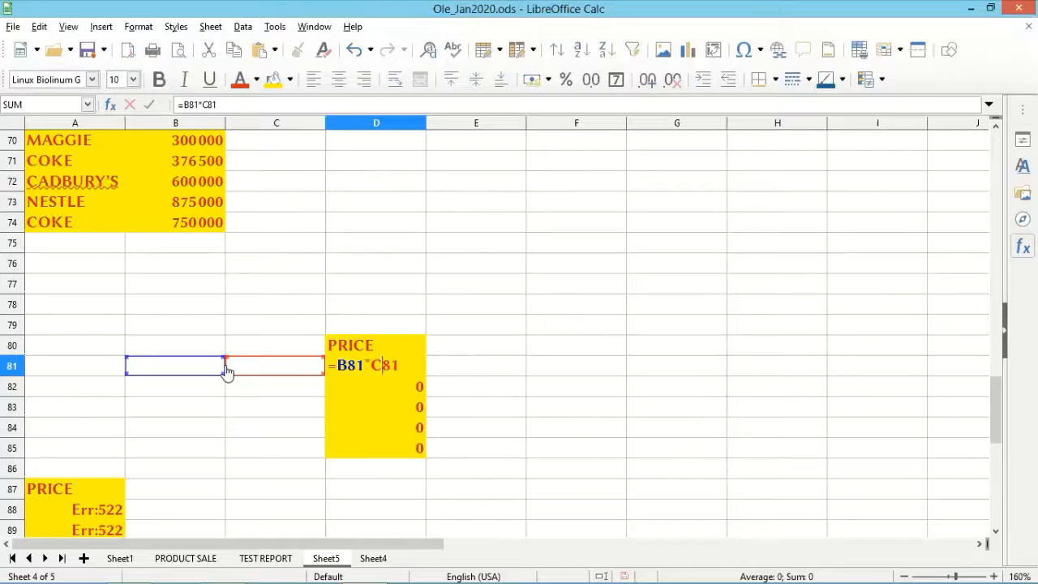
key("Return")
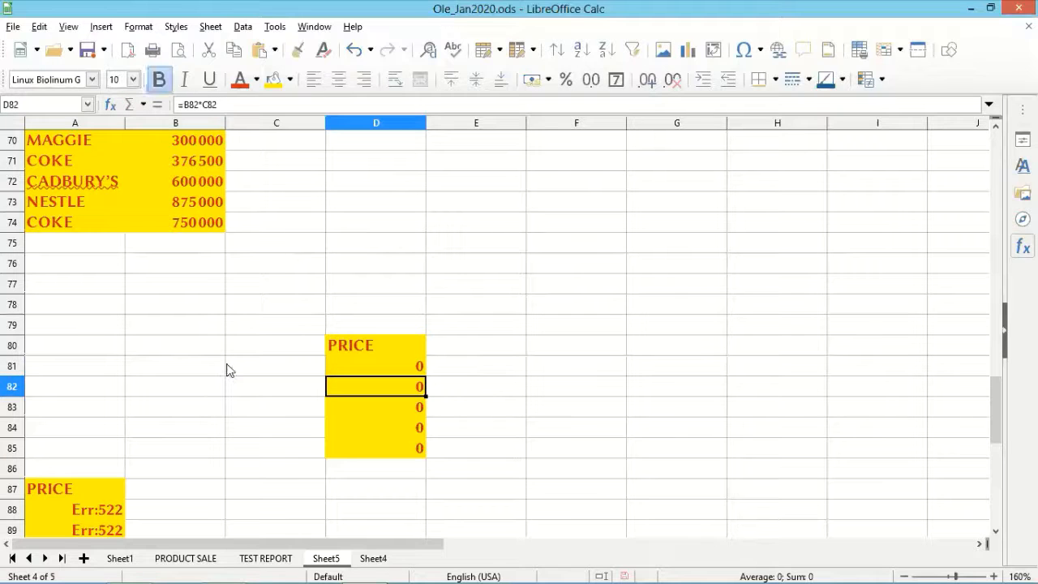
- Enter 850 in cell B81 and 500 in cell C81 to feed the pasted formula in D81
left_click(211, 367)
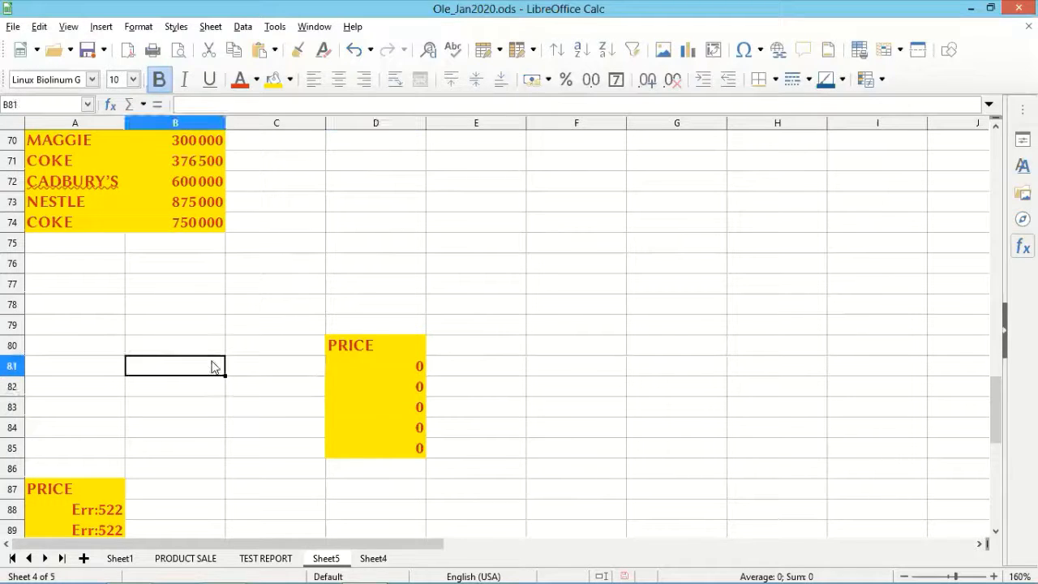
type("850")
key("Tab")
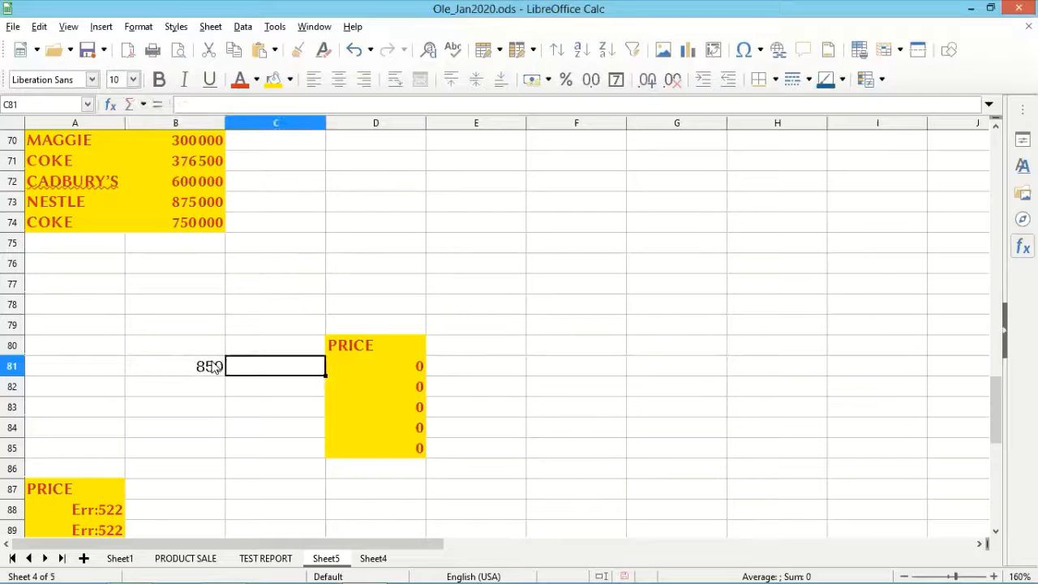
type("500")
key("Return")
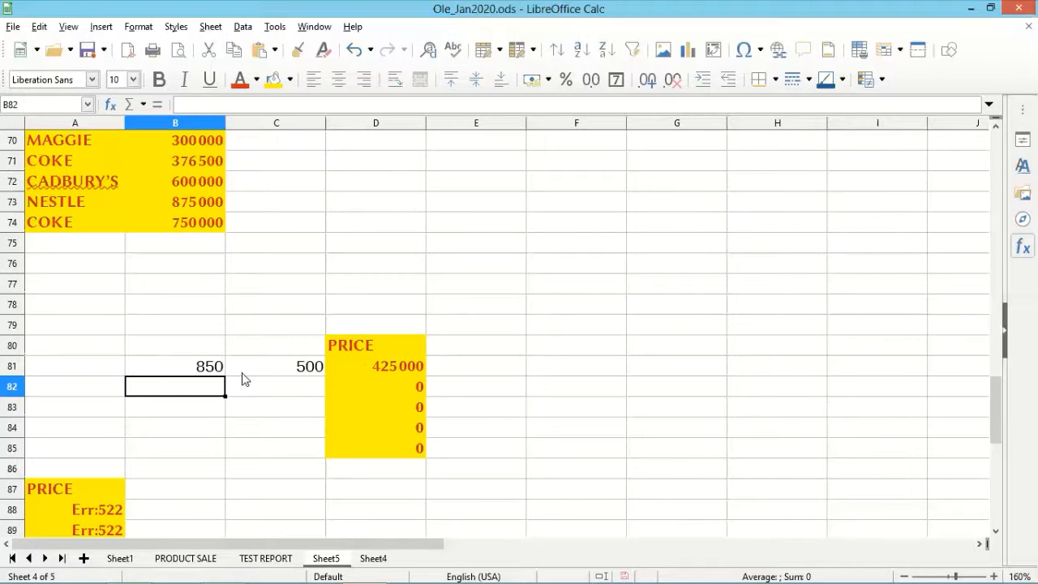
- Inspect the references in the formula of cell A88 in the PRICE column pasted at A87
scroll(97, 327, "down", 3)
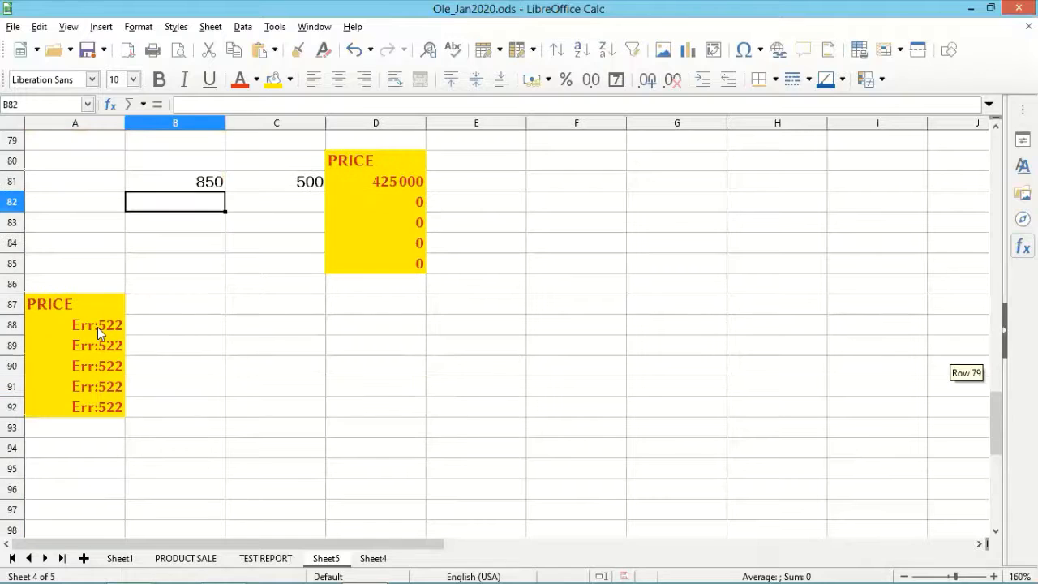
left_click(99, 328)
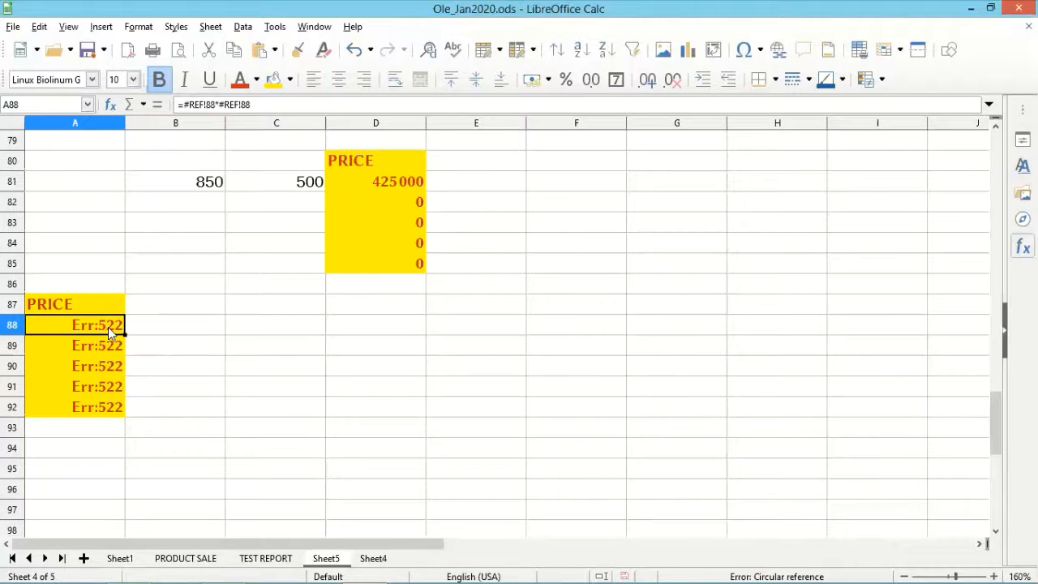
double_click(109, 325)
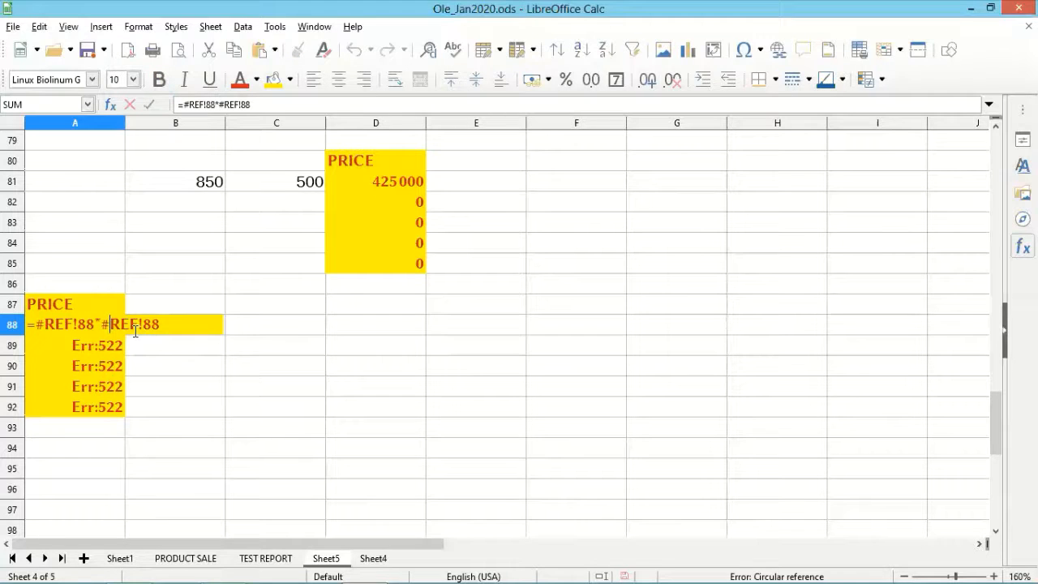
key("Return")
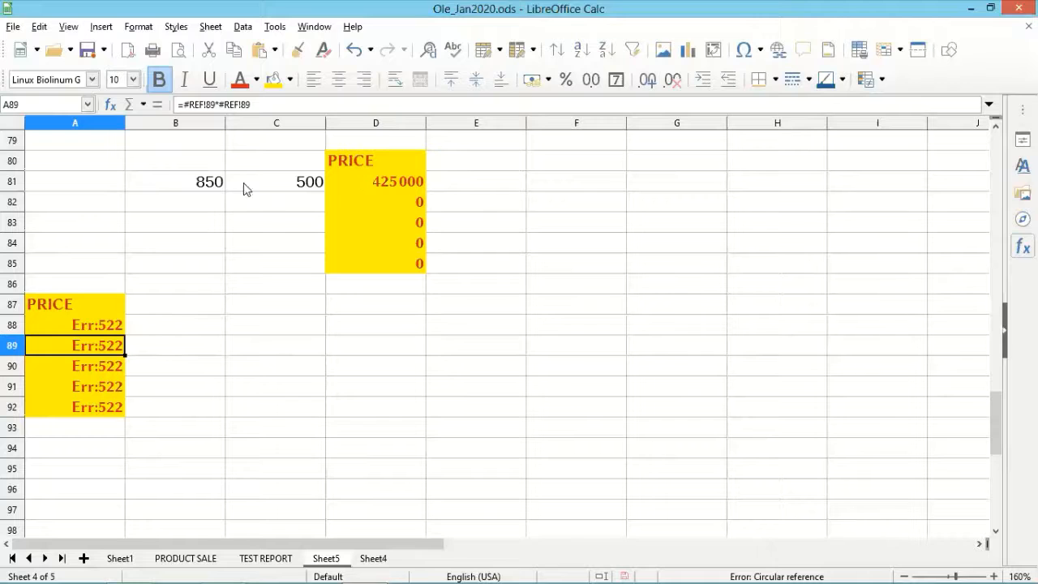
- Clear the test values from cells B81 and C81
left_click(219, 183)
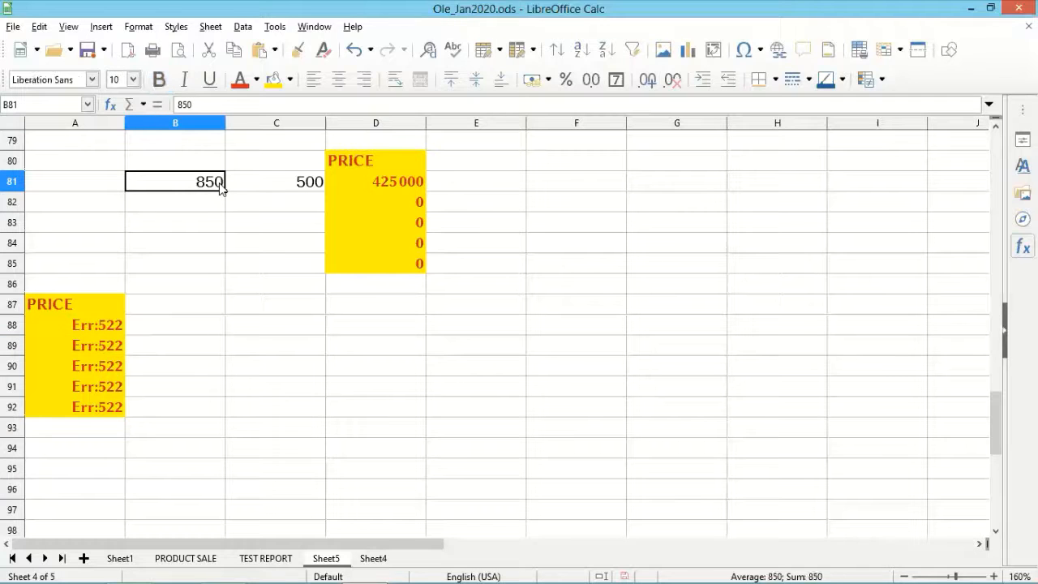
key("Left")
left_click(221, 188)
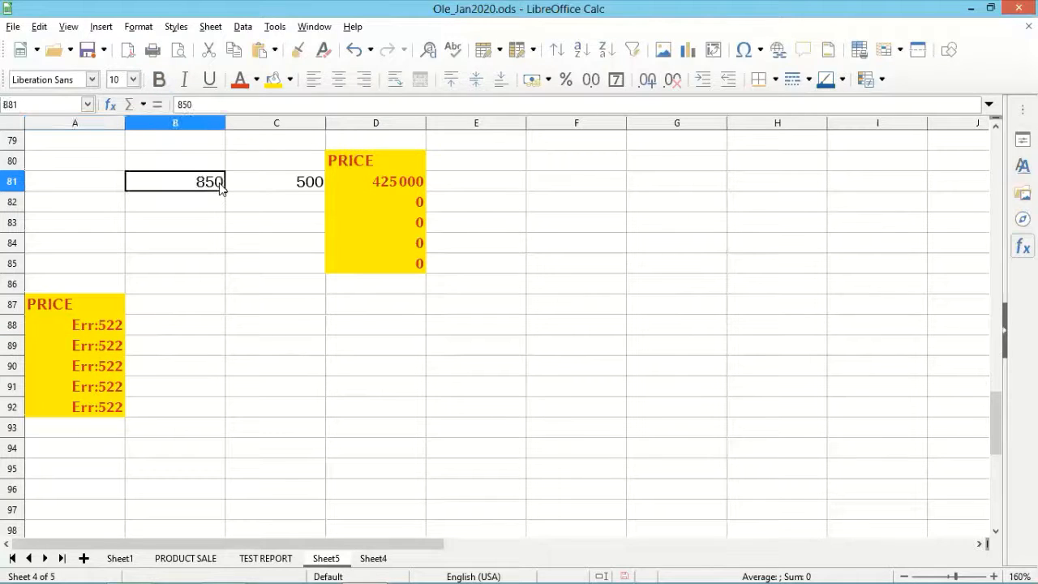
key("Delete")
key("Right")
key("Delete")
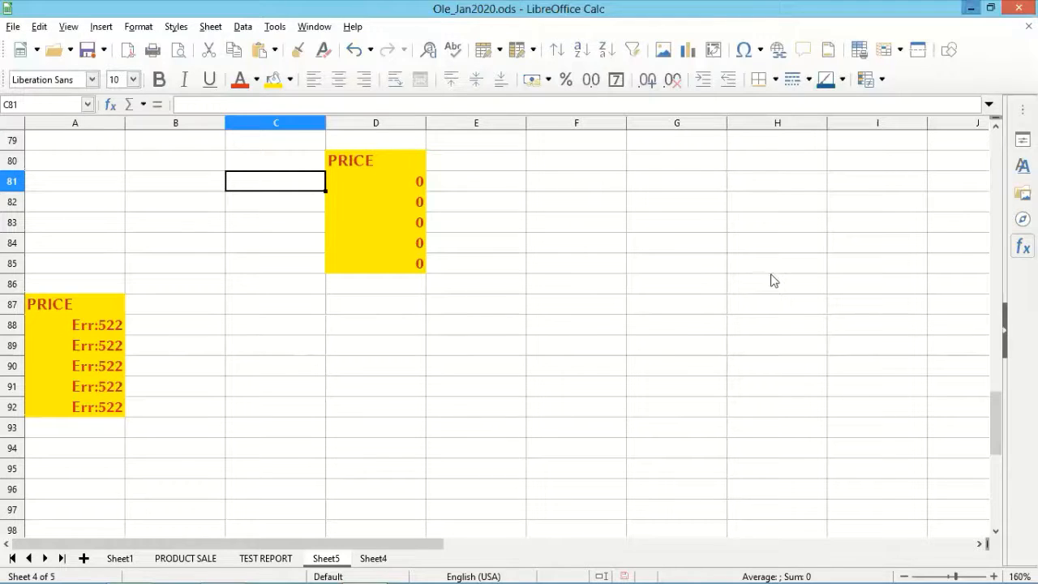
- Copy the PRICE column E1:E6 from the original table at the start of the sheet
scroll(278, 294, "up", 5)
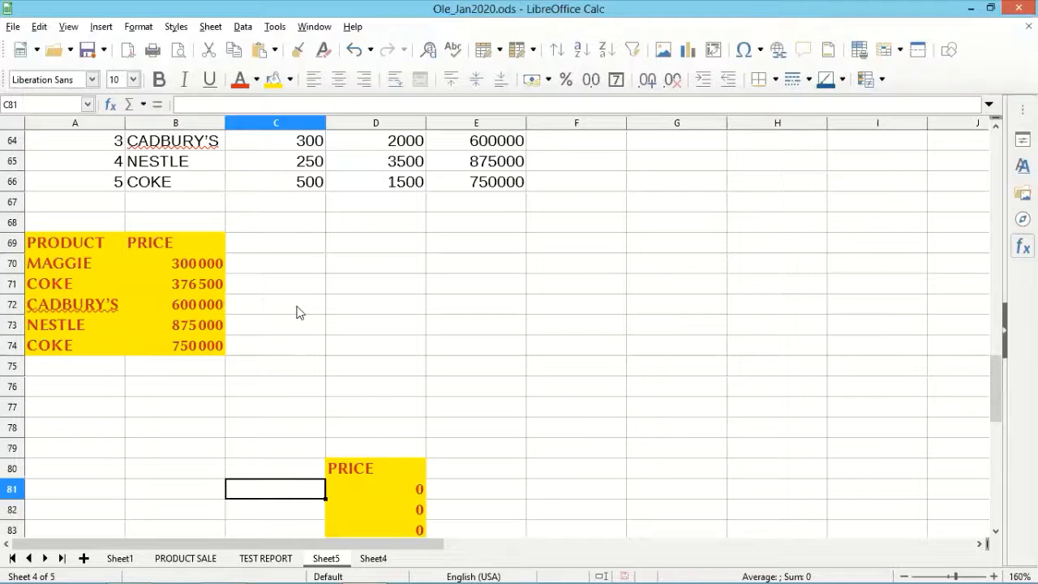
scroll(301, 302, "up", 8)
scroll(301, 301, "up", 4)
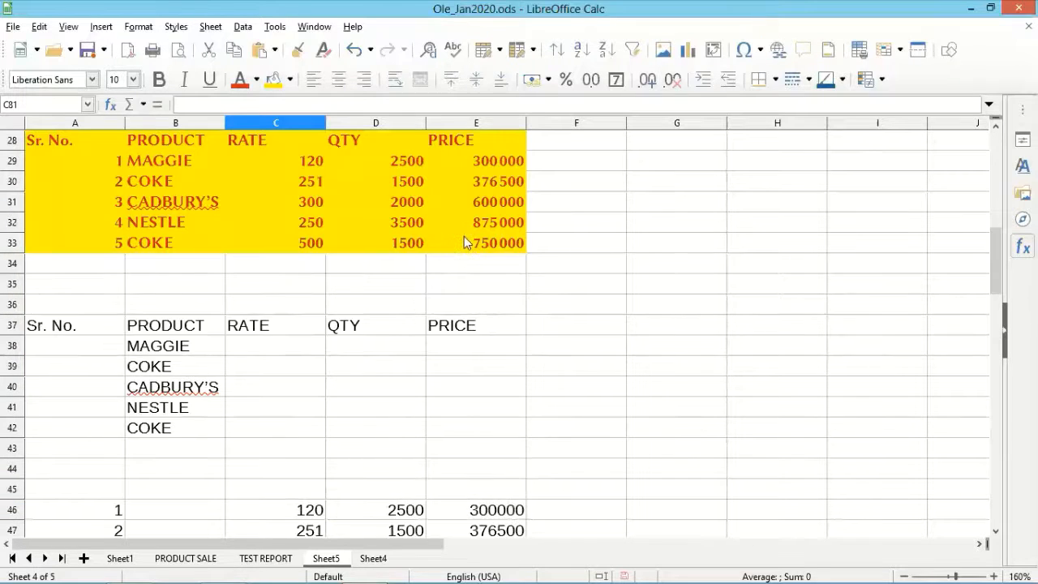
scroll(516, 279, "up", 1)
scroll(519, 276, "up", 6)
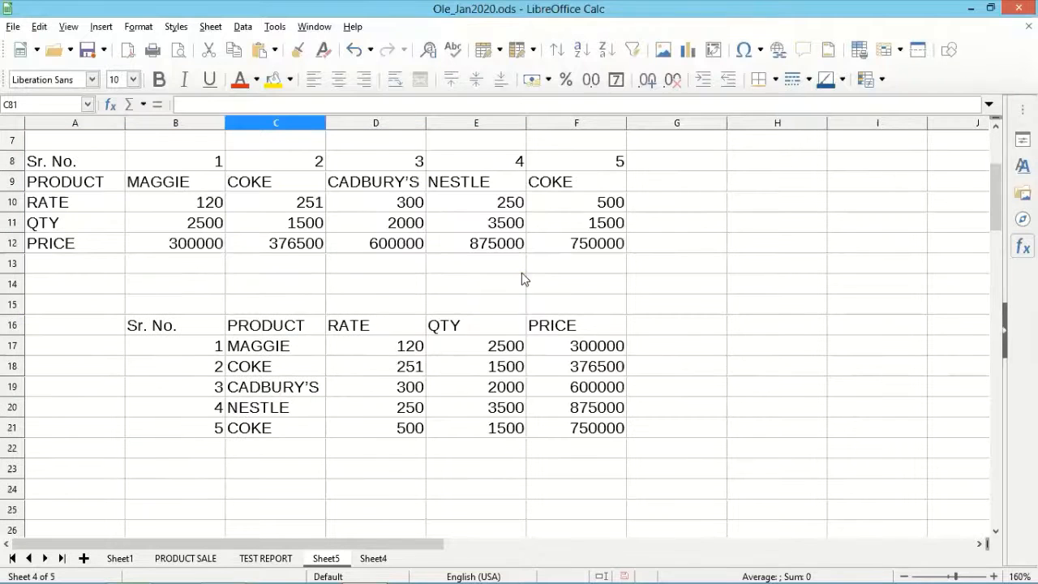
scroll(498, 141, "up", 2)
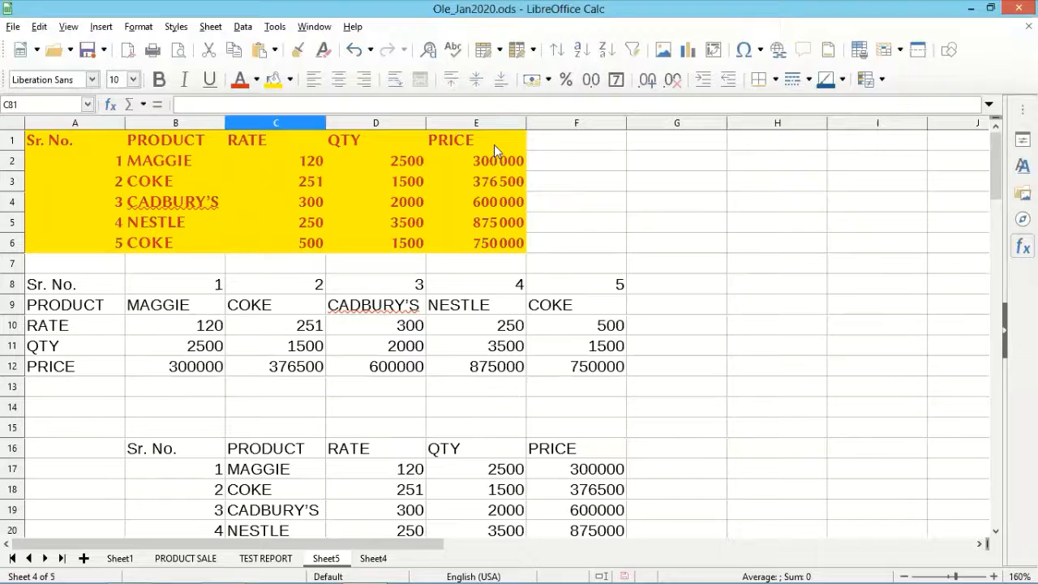
left_click_drag(493, 144, 496, 238)
key("ctrl+c")
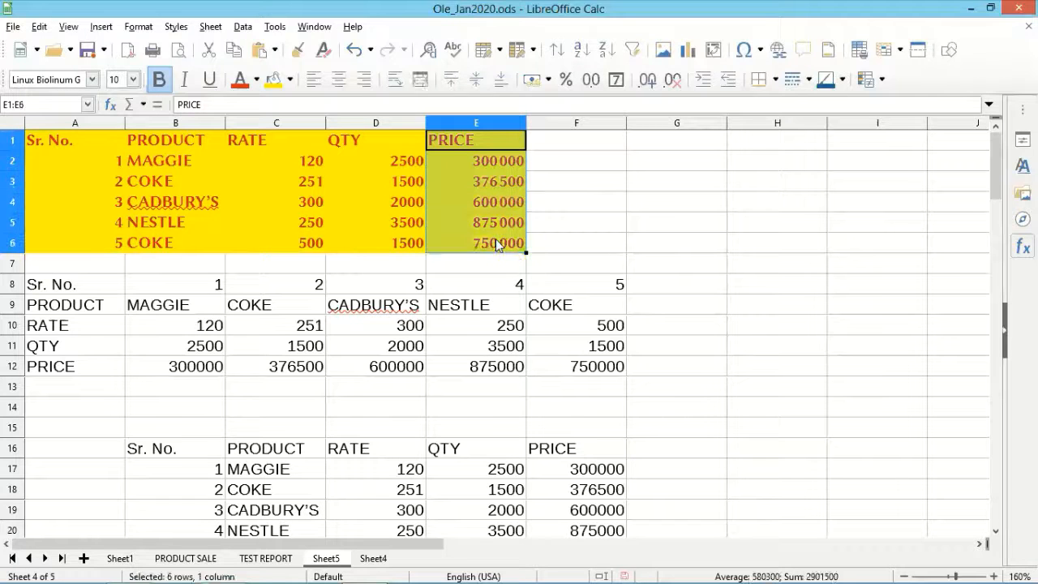
- Paste the copied PRICE column at cell E101 as values only, using the Paste Special dialog
scroll(499, 238, "down", 4)
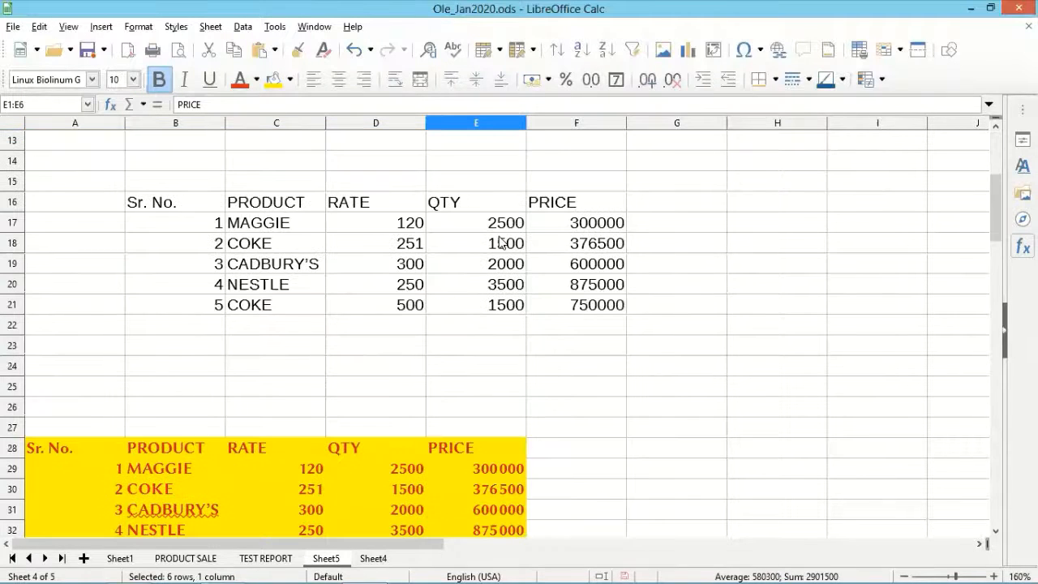
scroll(499, 241, "down", 19)
scroll(499, 241, "down", 8)
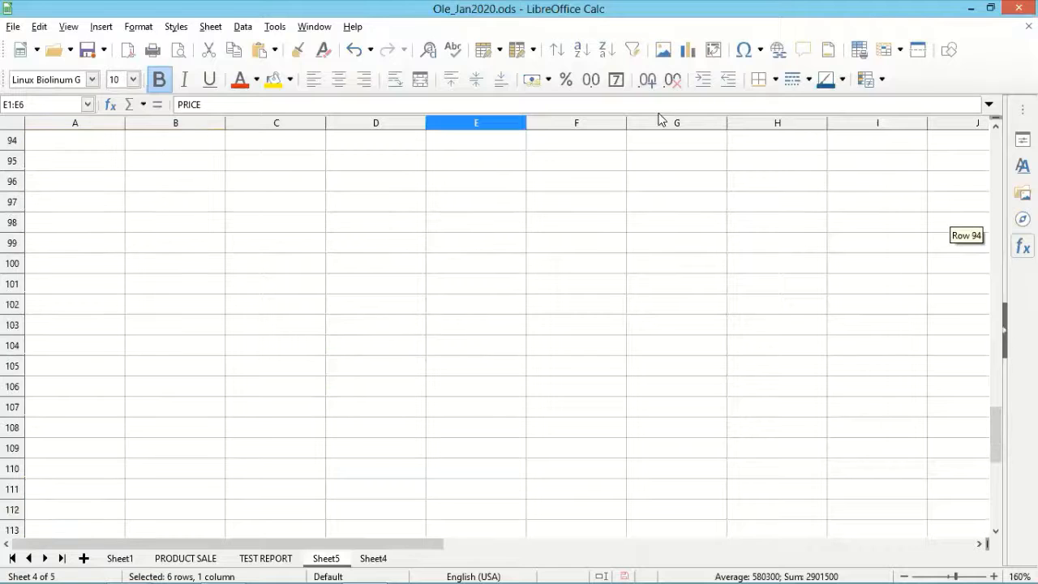
scroll(436, 178, "down", 2)
left_click(470, 167)
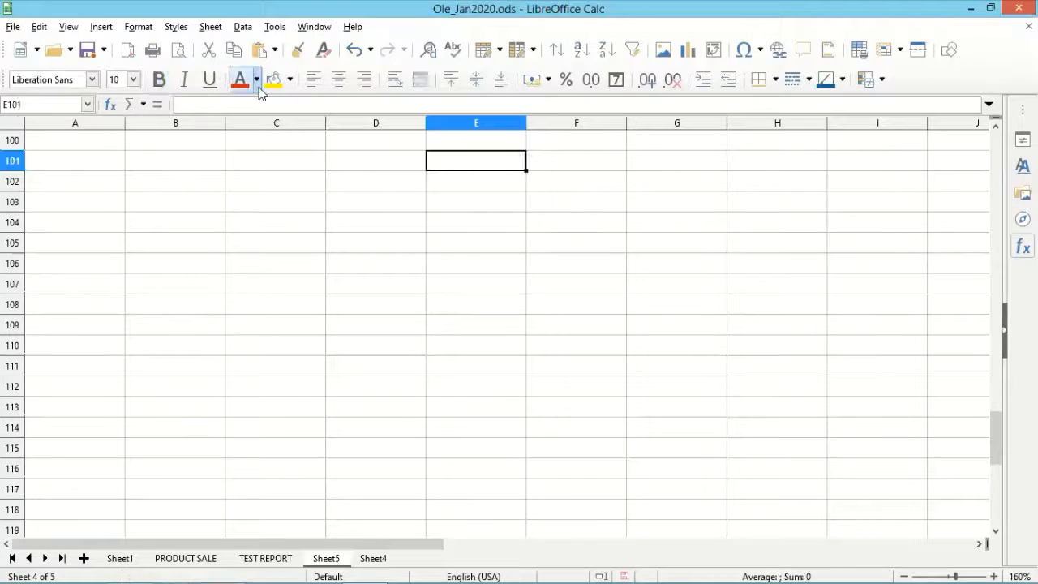
left_click(38, 27)
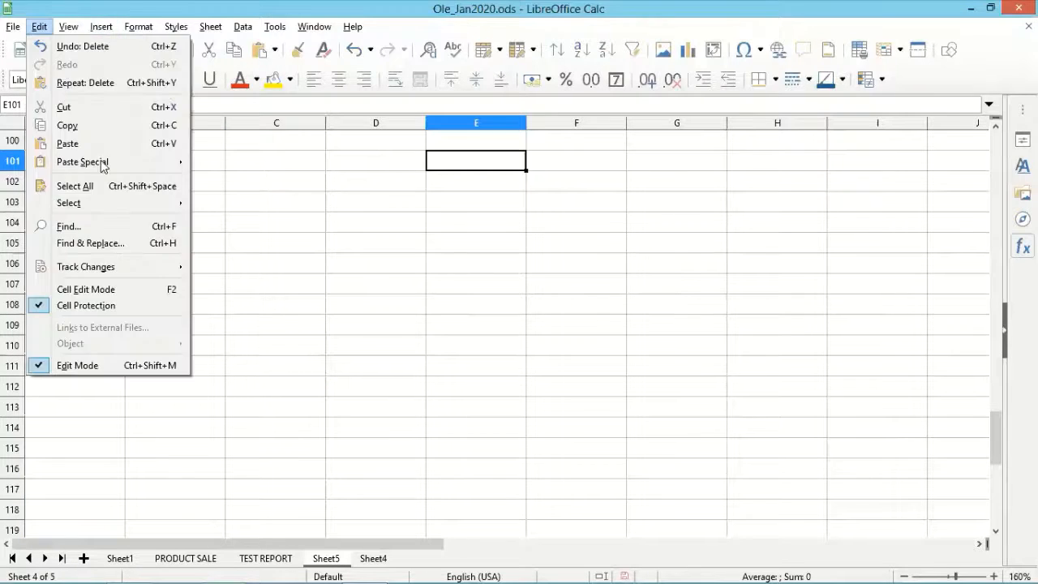
mouse_move(101, 164)
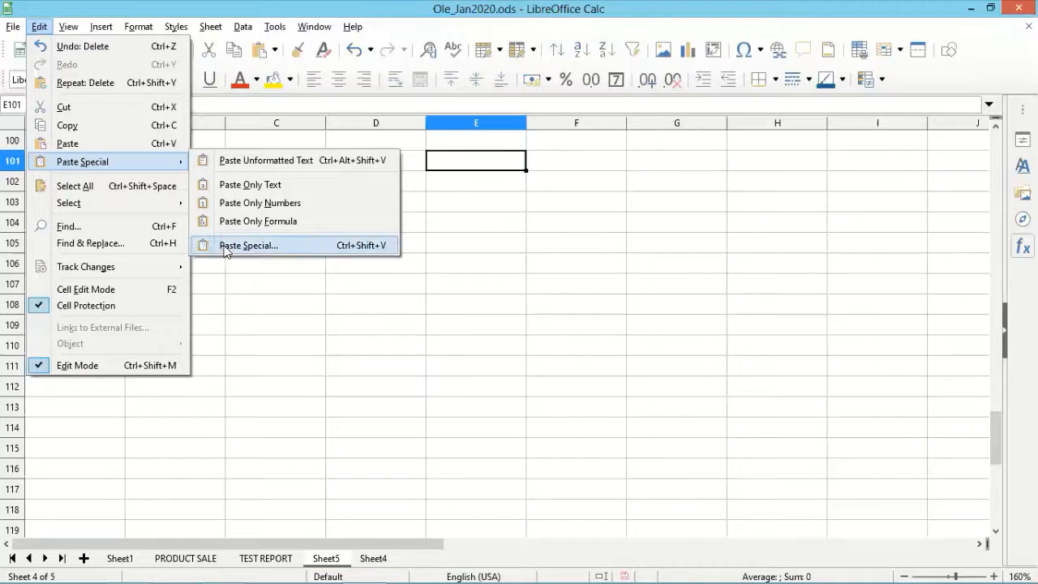
key("Return")
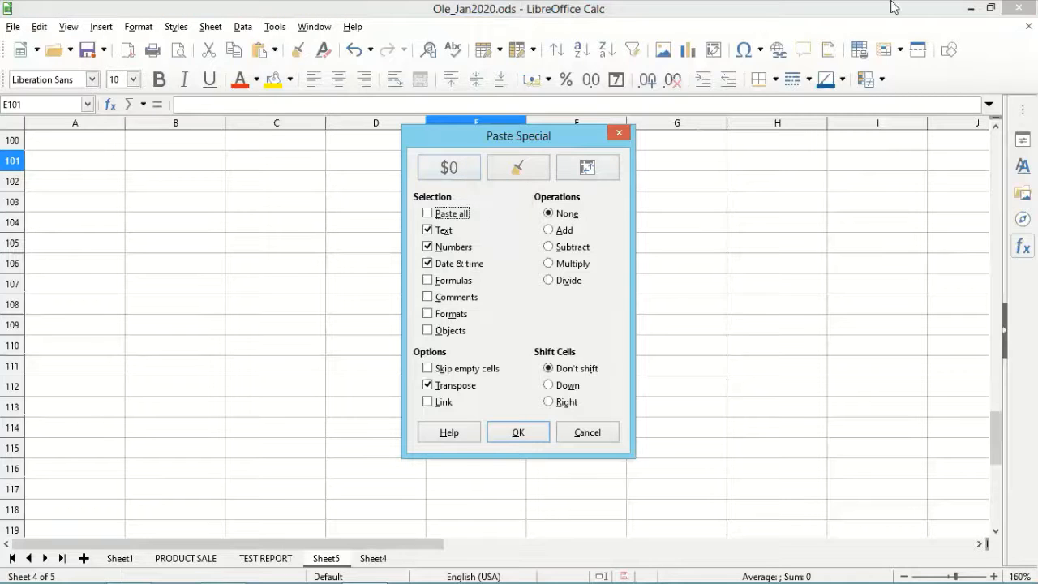
left_click(446, 172)
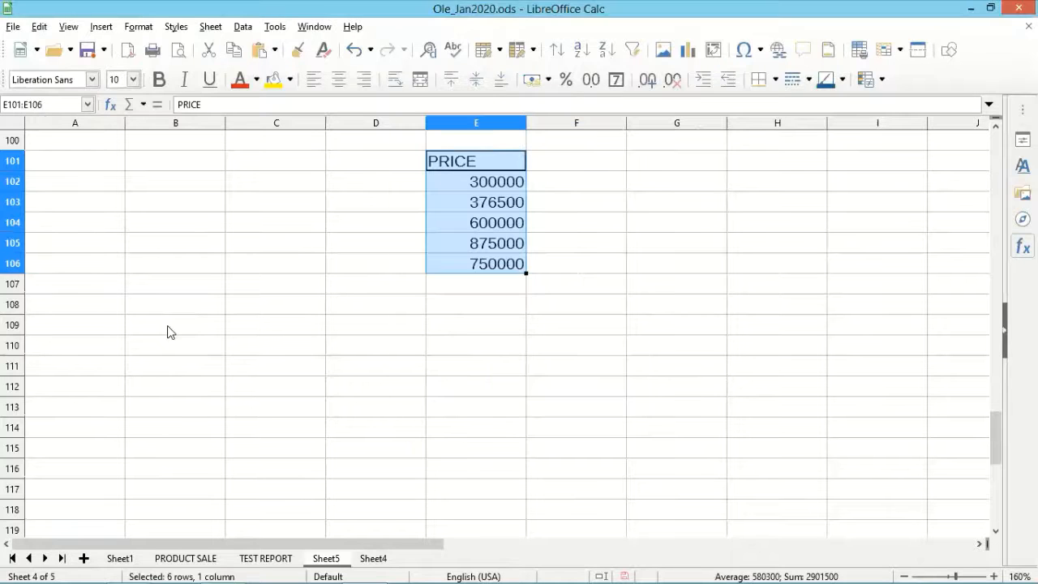
- Paste the copied PRICE column again as values only at cell A108 with Paste Special
left_click(42, 27)
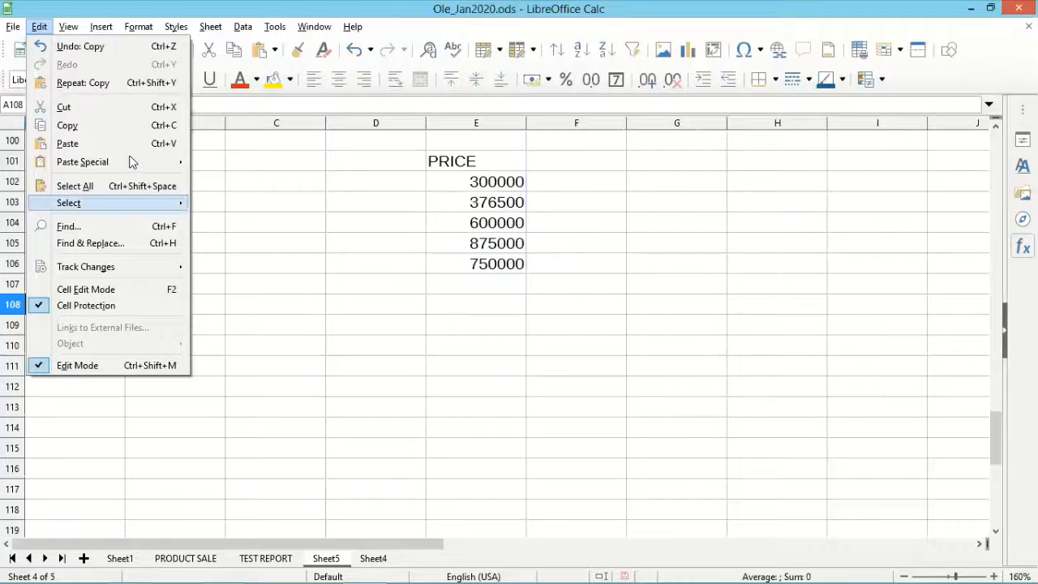
left_click(244, 245)
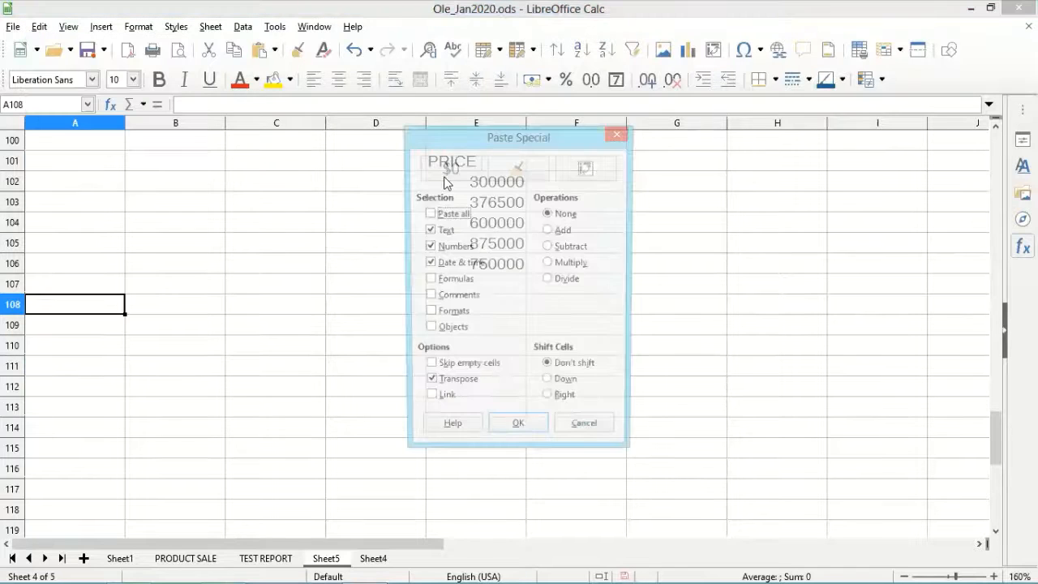
left_click(443, 170)
left_click(269, 408)
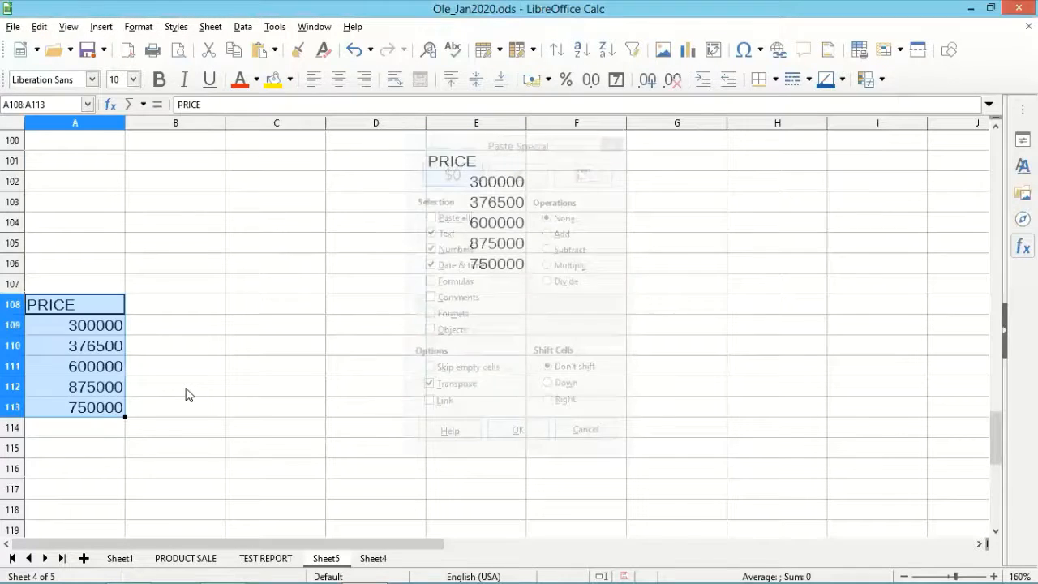
- Compare the contents of cells A109 and A113 in the values-only column with the formula in cell A89
left_click(103, 334)
scroll(103, 292, "up", 2)
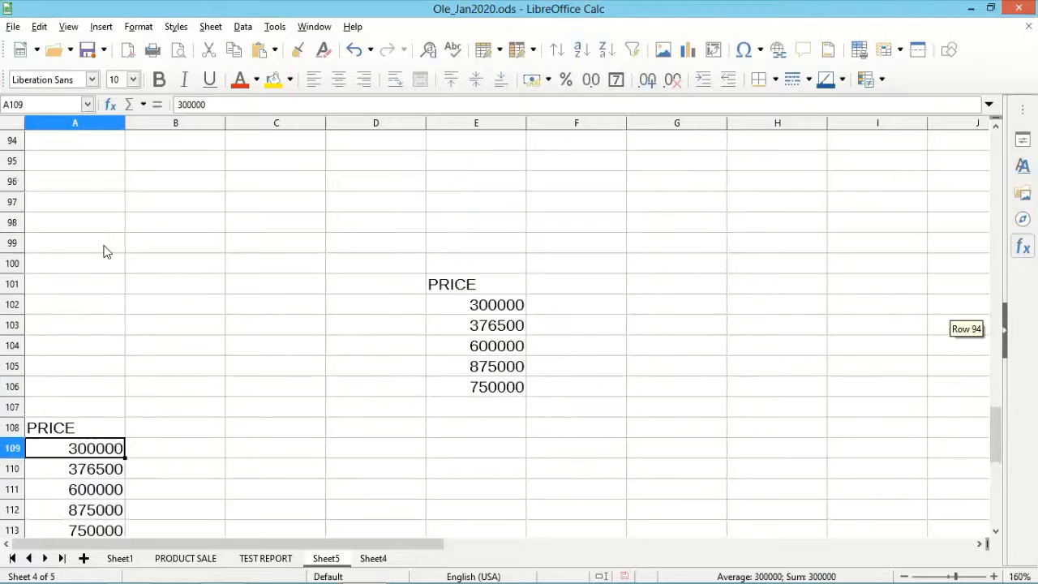
scroll(104, 232, "up", 3)
left_click(105, 227)
scroll(151, 316, "down", 7)
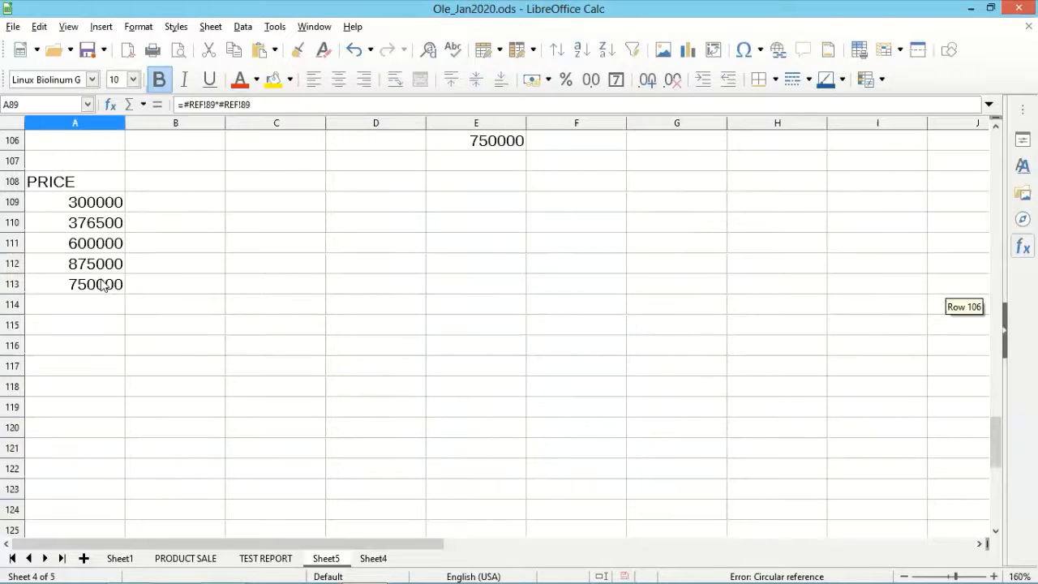
left_click(103, 283)
scroll(265, 355, "up", 4)
scroll(393, 141, "up", 3)
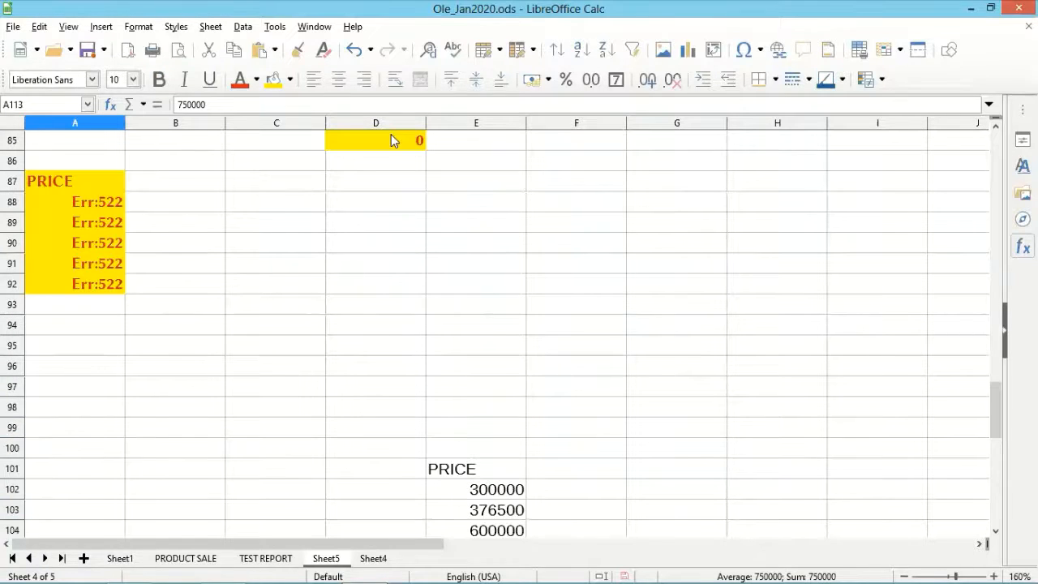
- Compare the formula in cell D85 with the values-only content of cell E102
left_click(391, 142)
scroll(499, 318, "down", 3)
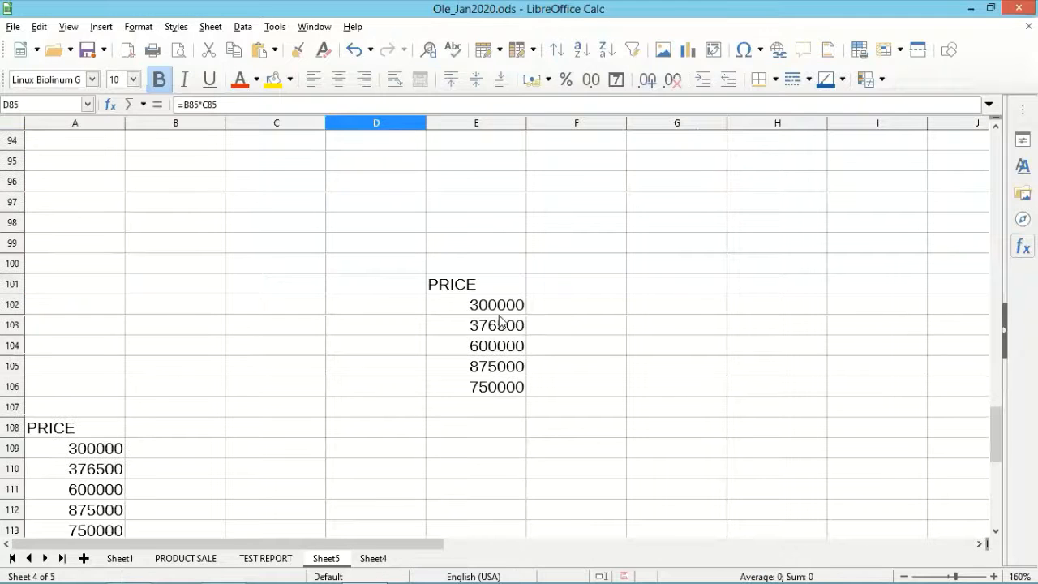
left_click(498, 316)
left_click(500, 310)
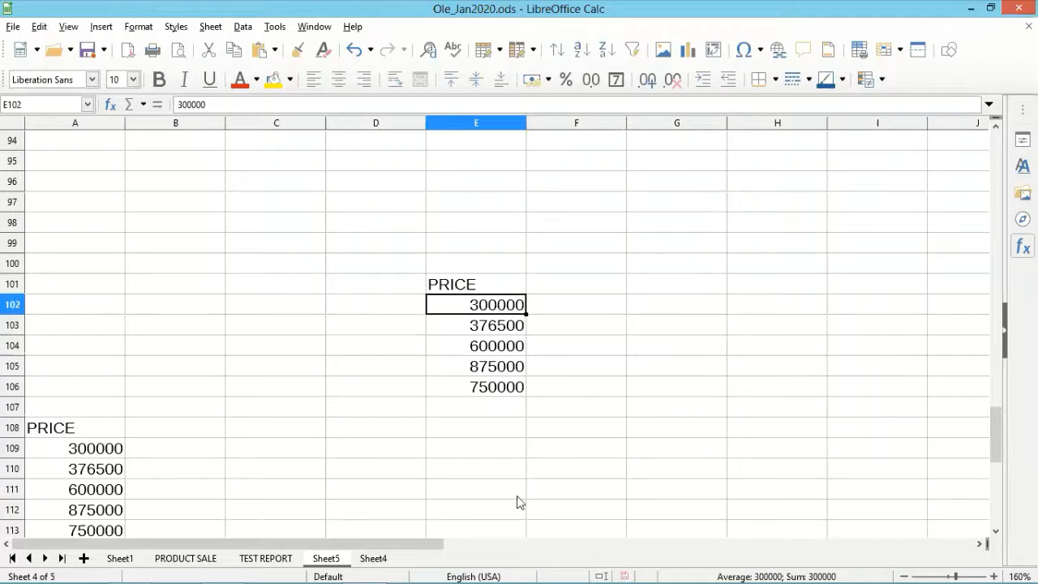
key("F2")
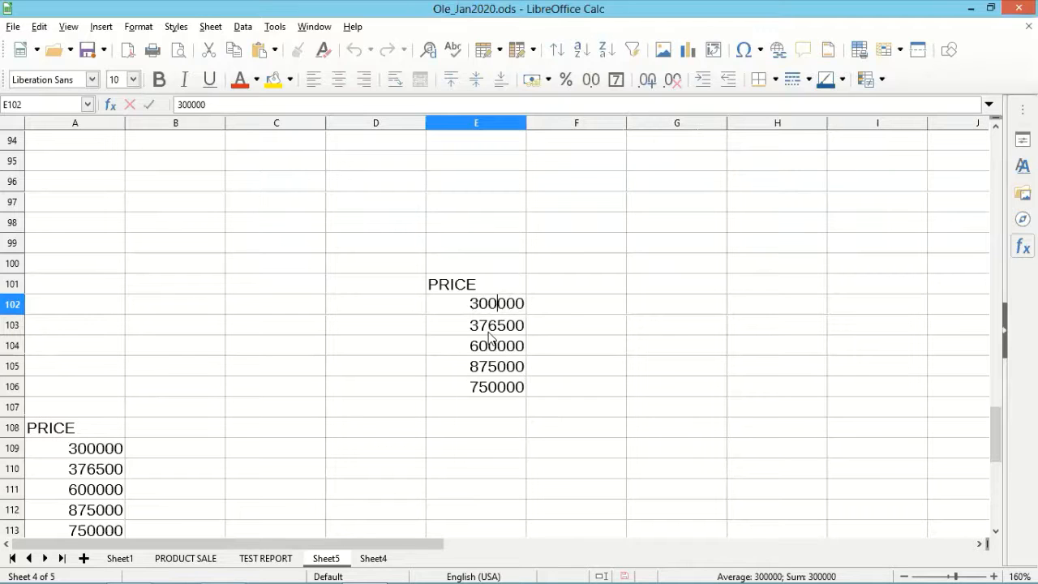
key("Return")
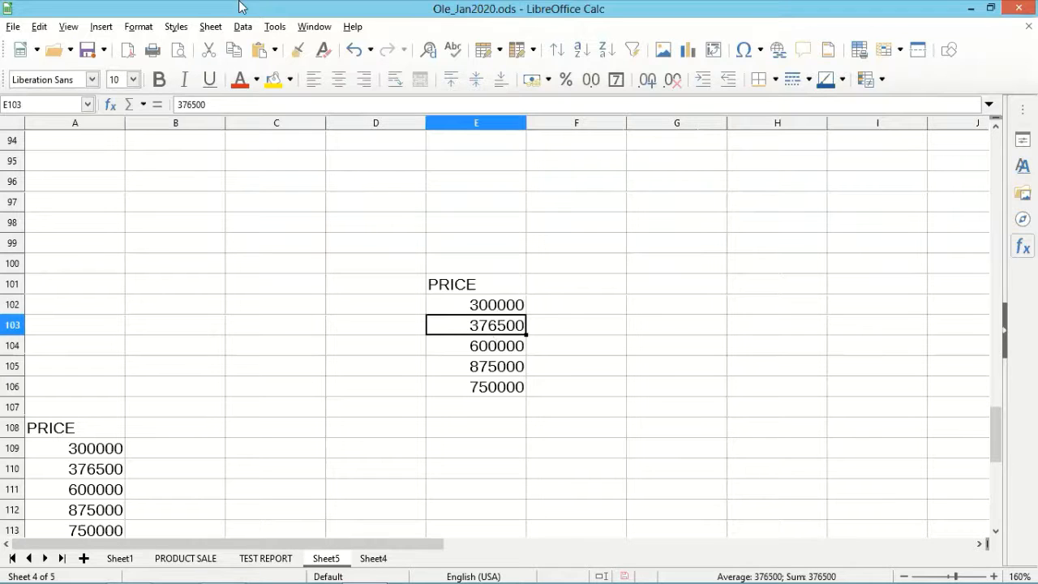
- Review the options in the Paste Special dialog and close it without pasting
left_click(39, 27)
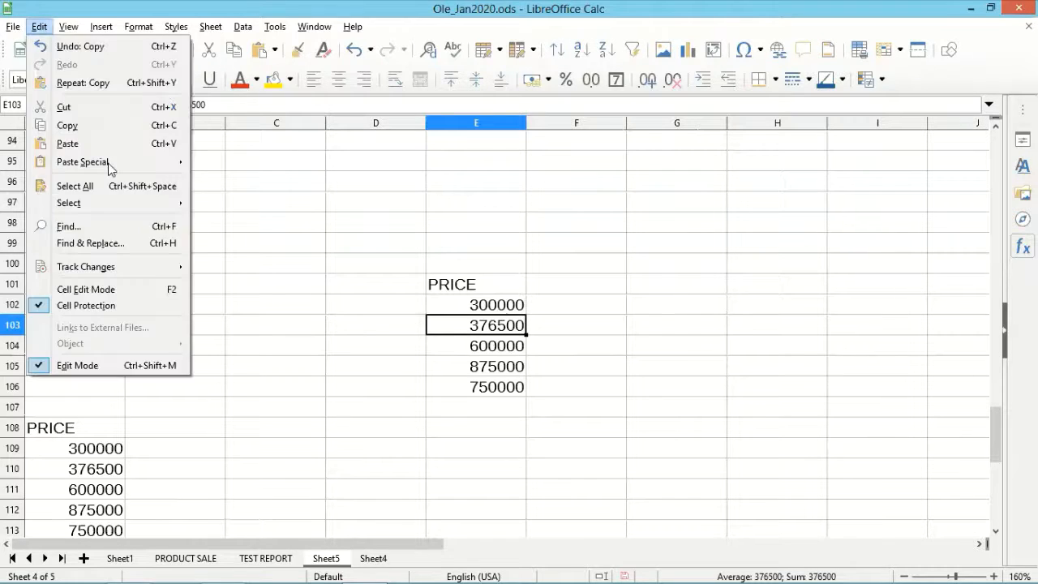
mouse_move(110, 164)
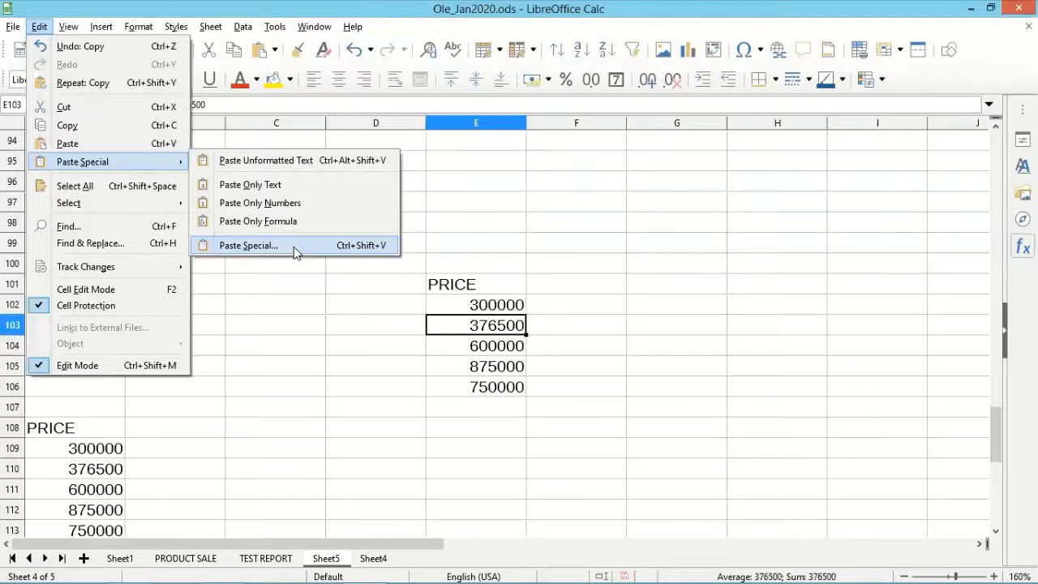
left_click(293, 247)
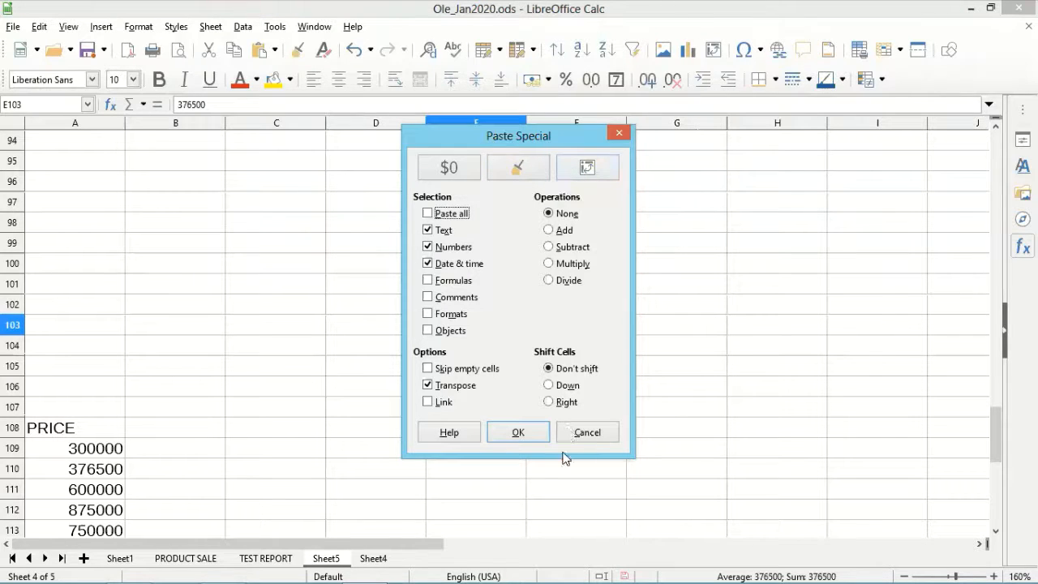
key("Return")
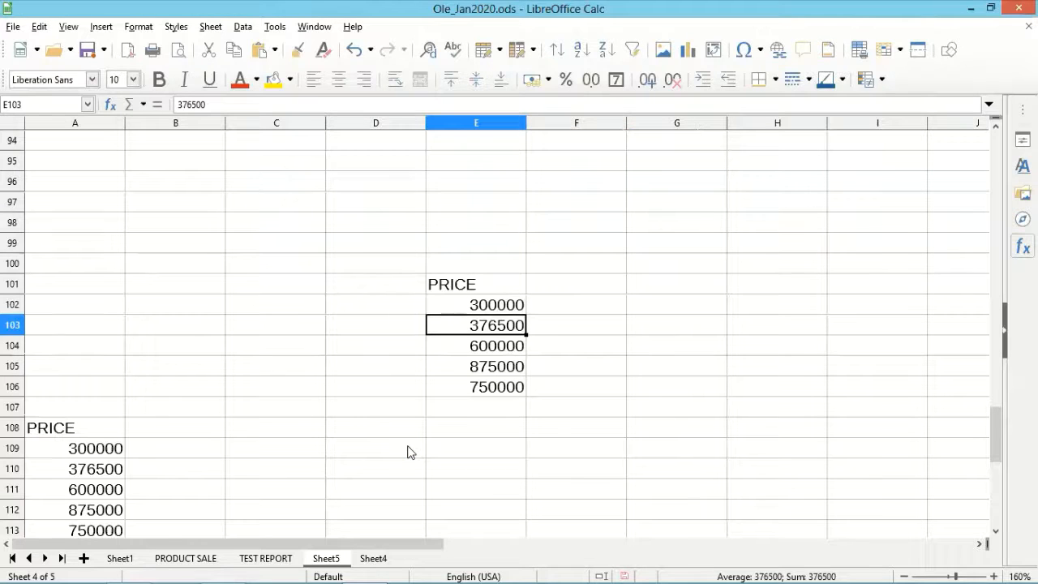
- Remove the background fill from the original table A1:E6 and reset its font color to automatic
scroll(408, 451, "up", 4)
scroll(408, 452, "up", 20)
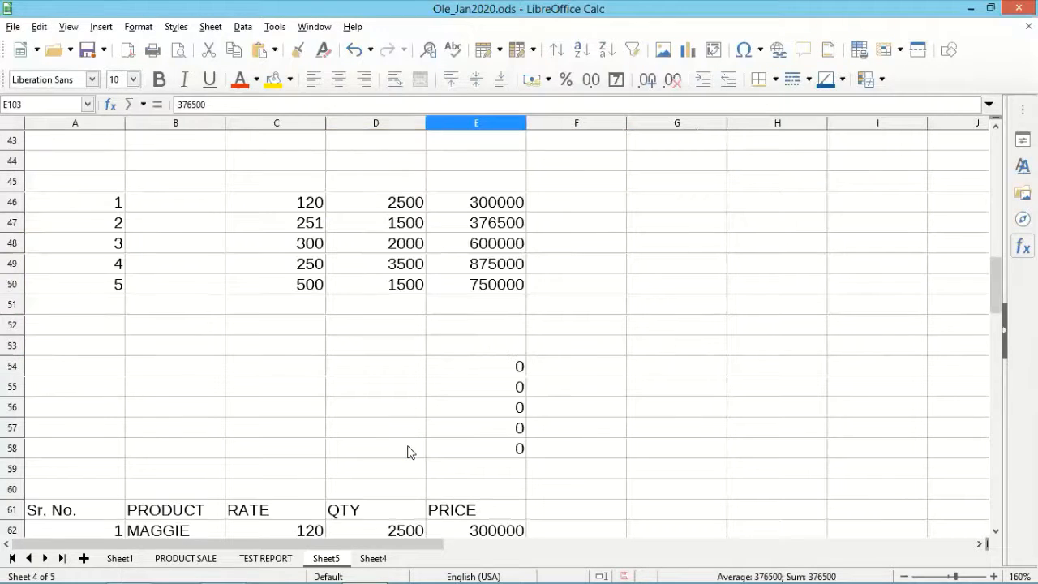
scroll(408, 452, "up", 6)
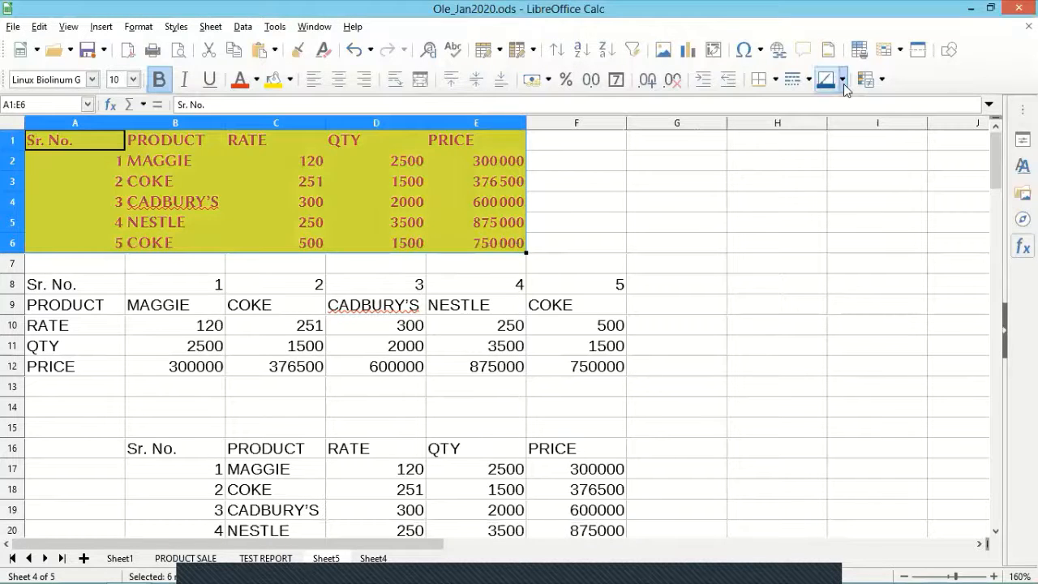
left_click(843, 80)
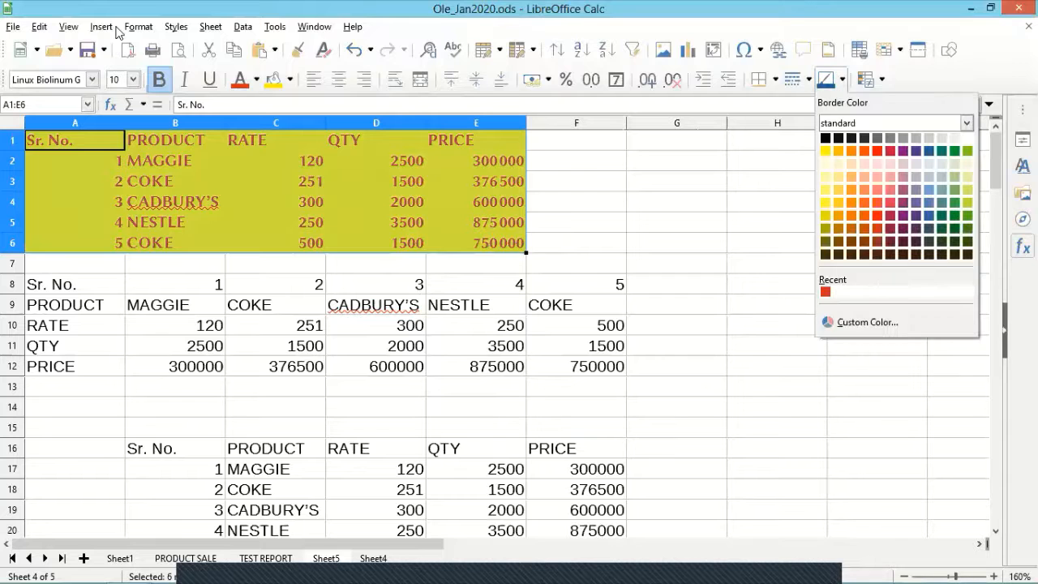
left_click(291, 79)
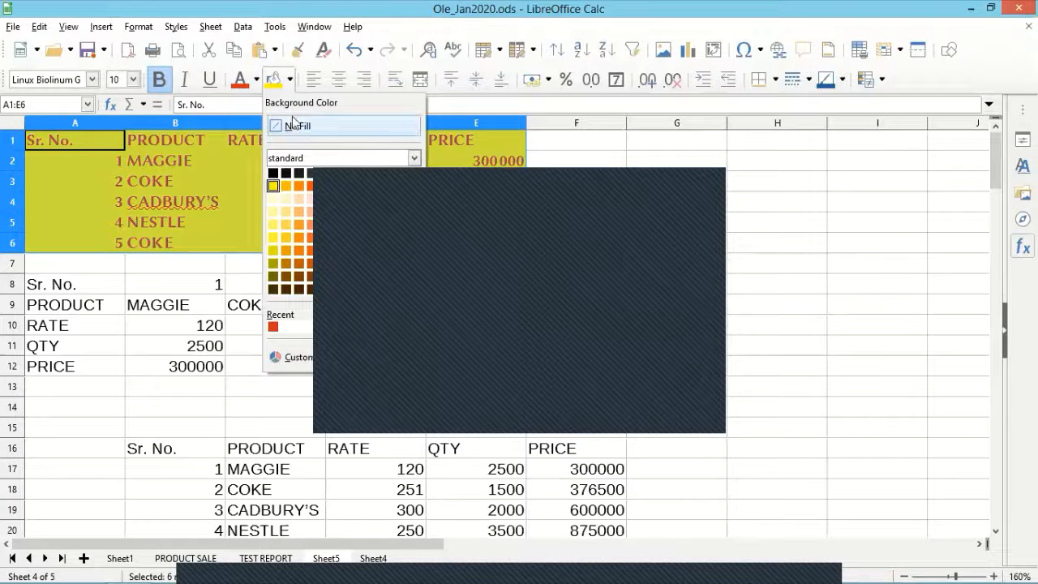
left_click(296, 125)
left_click(258, 78)
left_click(265, 125)
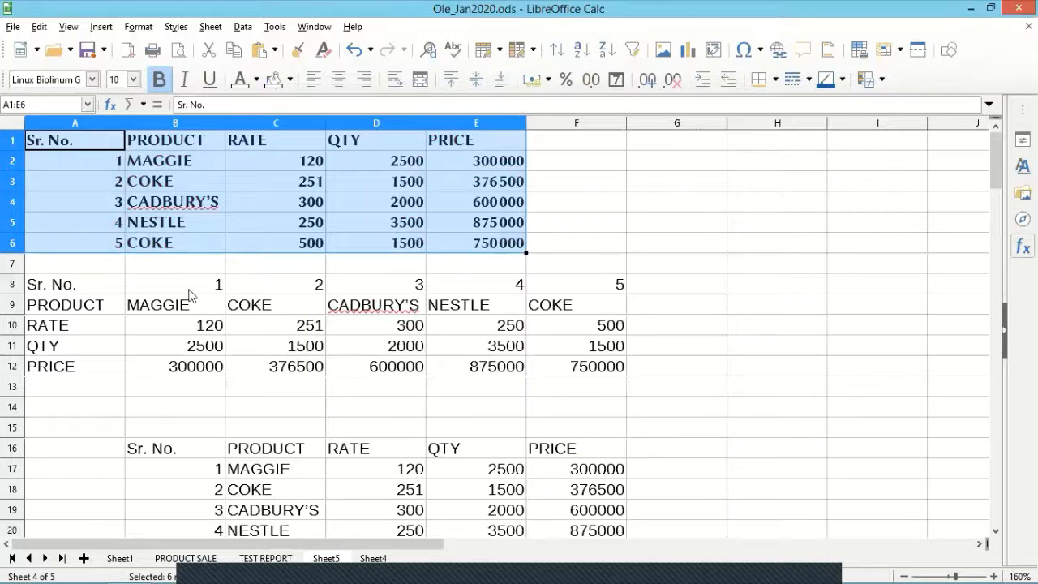
- Delete the contents of range A8:I149 to clear all the pasted copies below the original table
left_click(173, 176)
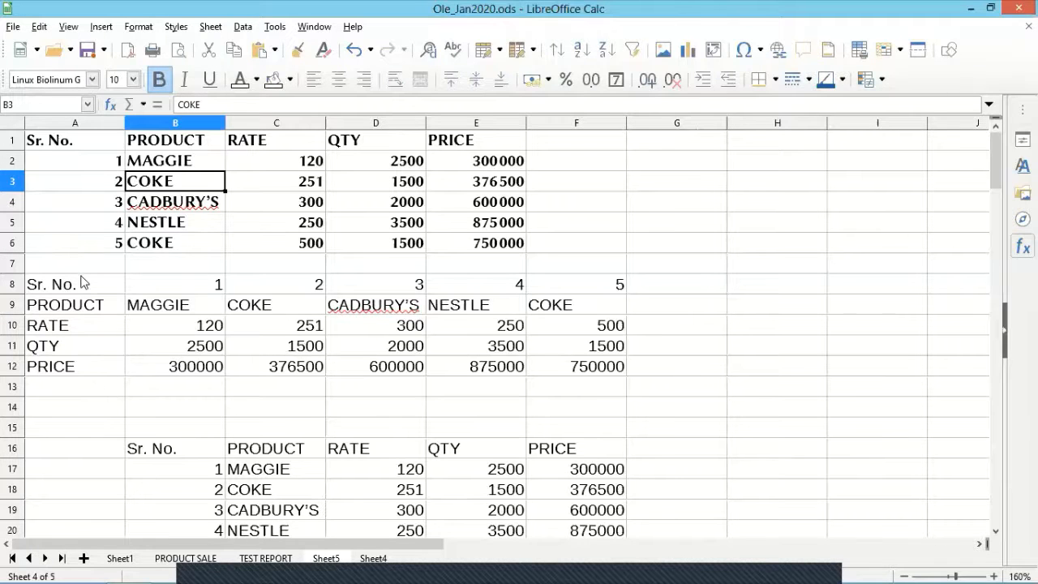
left_click_drag(81, 283, 873, 406)
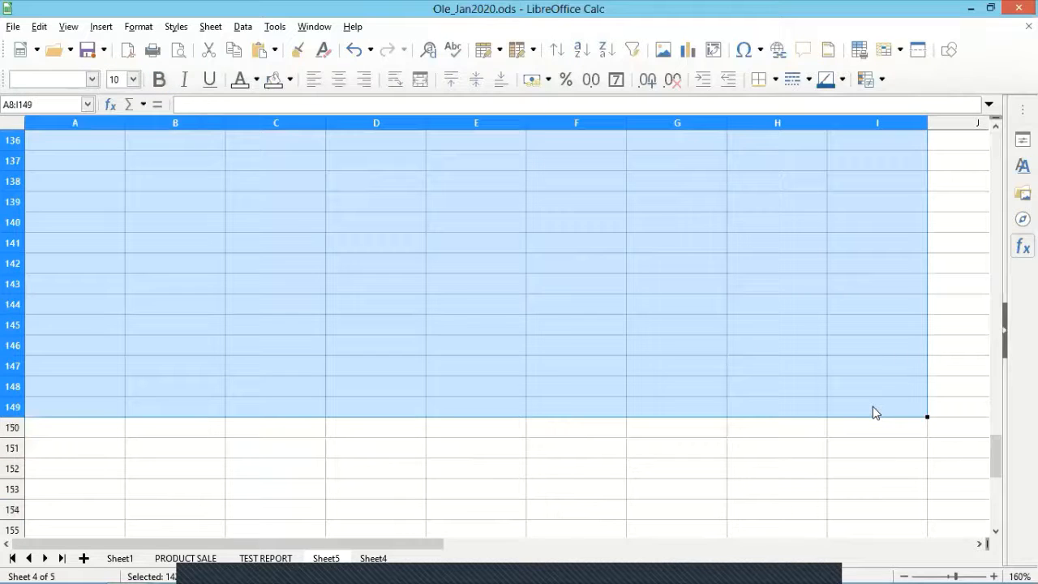
scroll(873, 406, "up", 20)
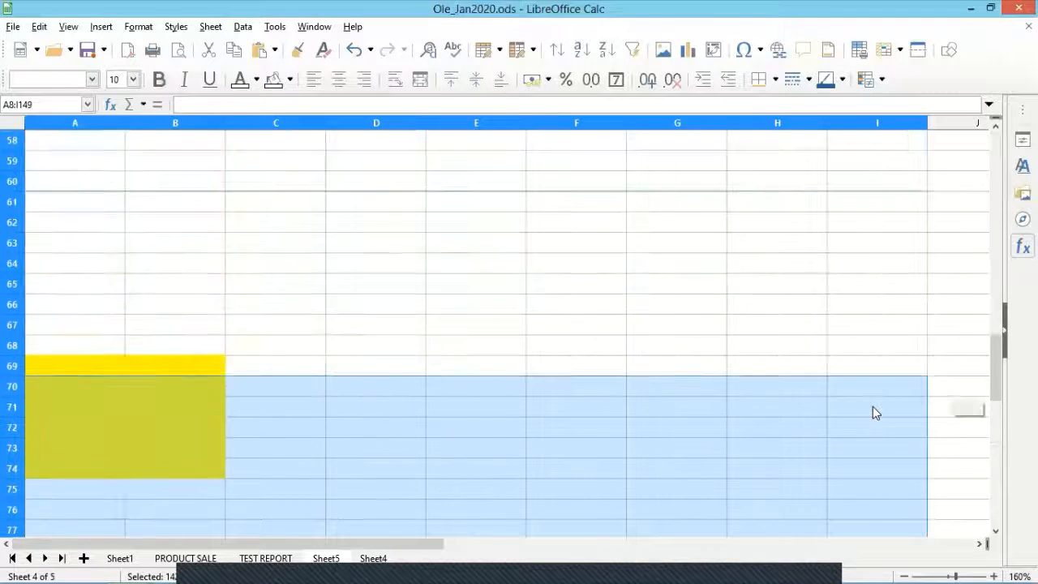
scroll(873, 406, "up", 6)
left_click(520, 361)
scroll(520, 362, "up", 13)
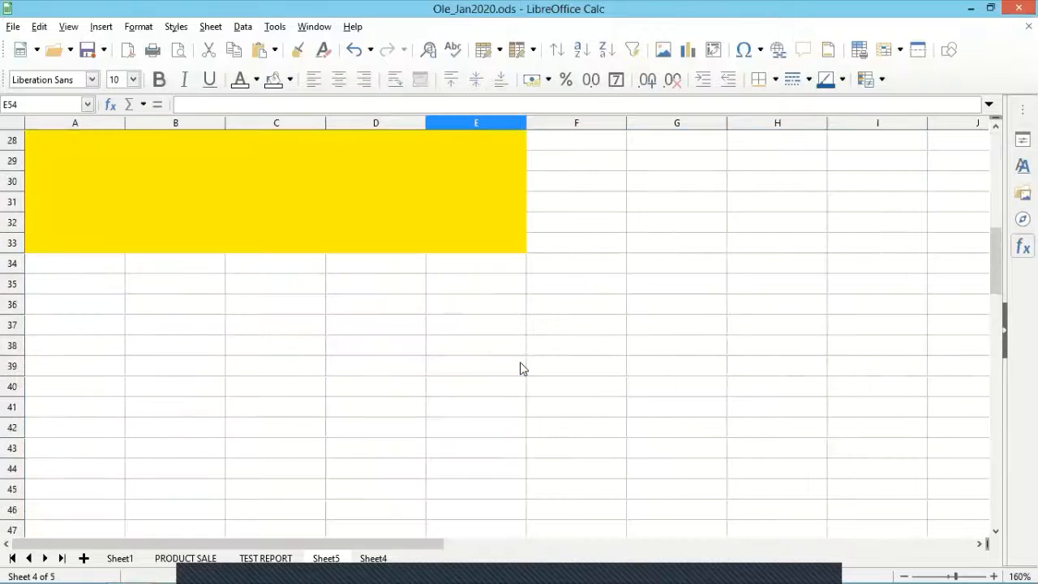
- Copy the original table A1:E6 and paste it normally at cell B11
left_click_drag(111, 145, 453, 250)
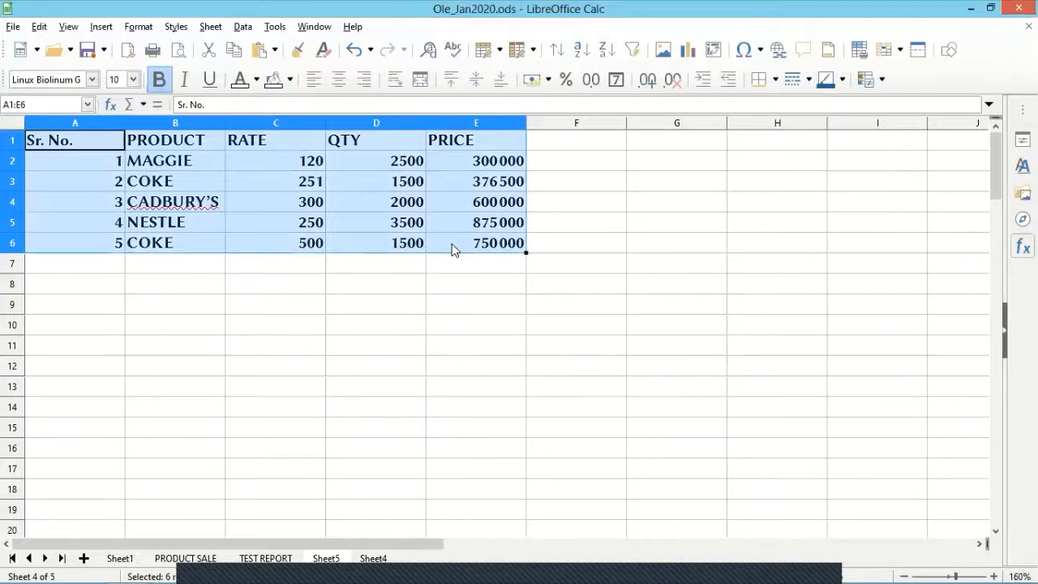
key("ctrl+c")
left_click(223, 353)
key("ctrl+v")
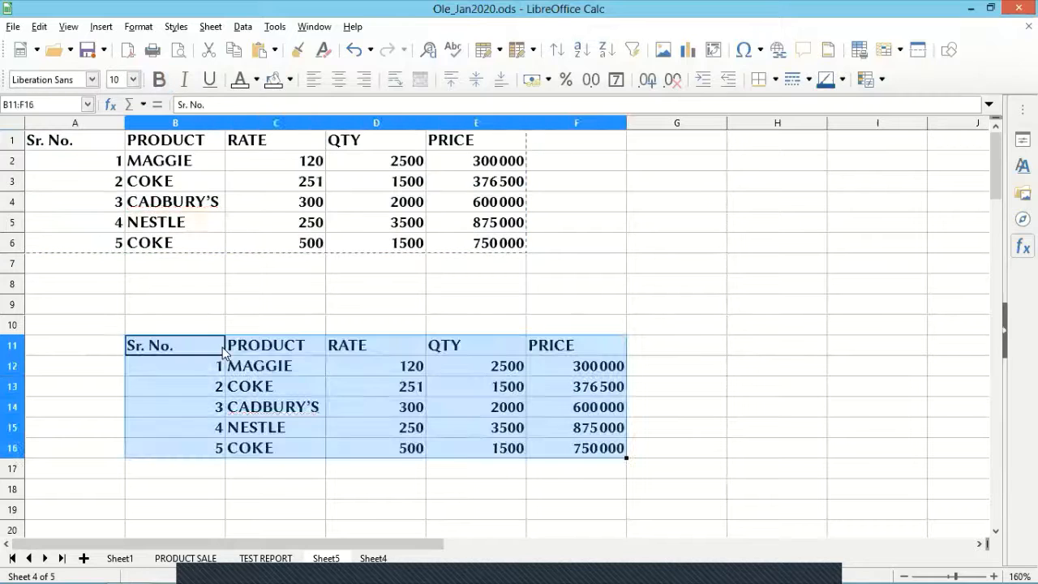
- Set the MAGGIE rate in cell C2 to 125 and compare the original table with the pasted copy's rate in D12
left_click(222, 208)
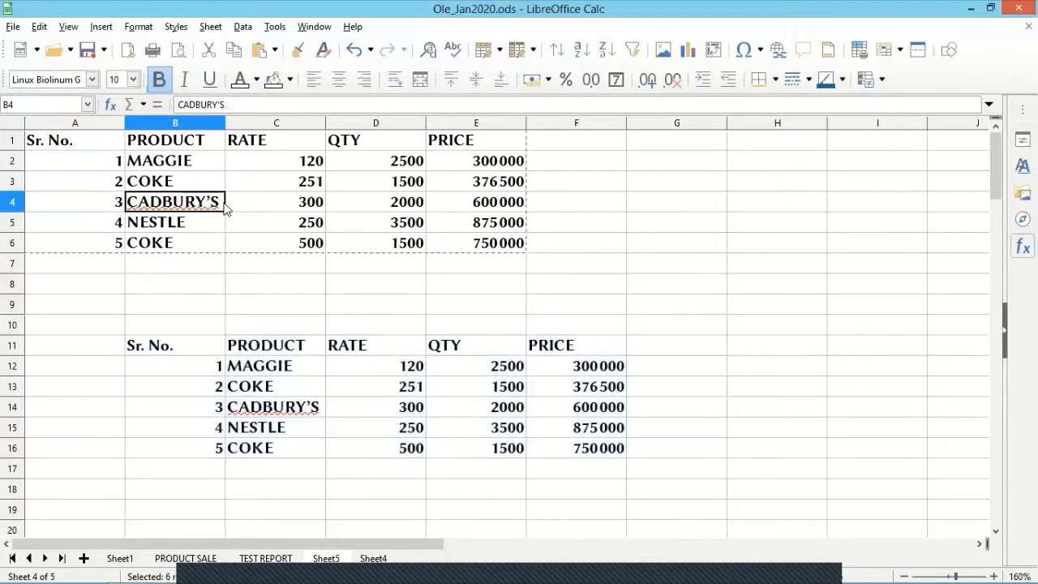
left_click(331, 375)
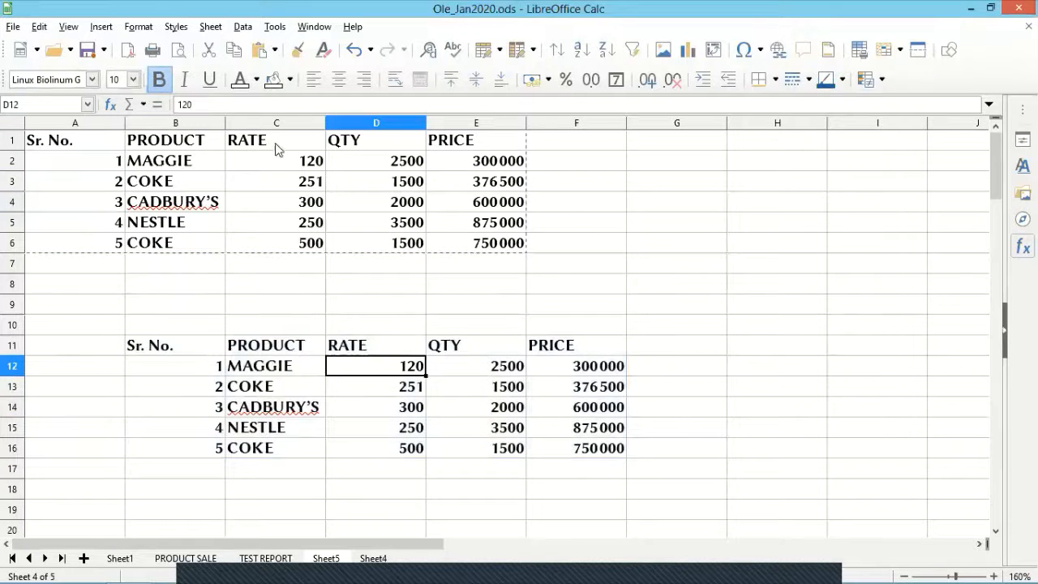
left_click(306, 167)
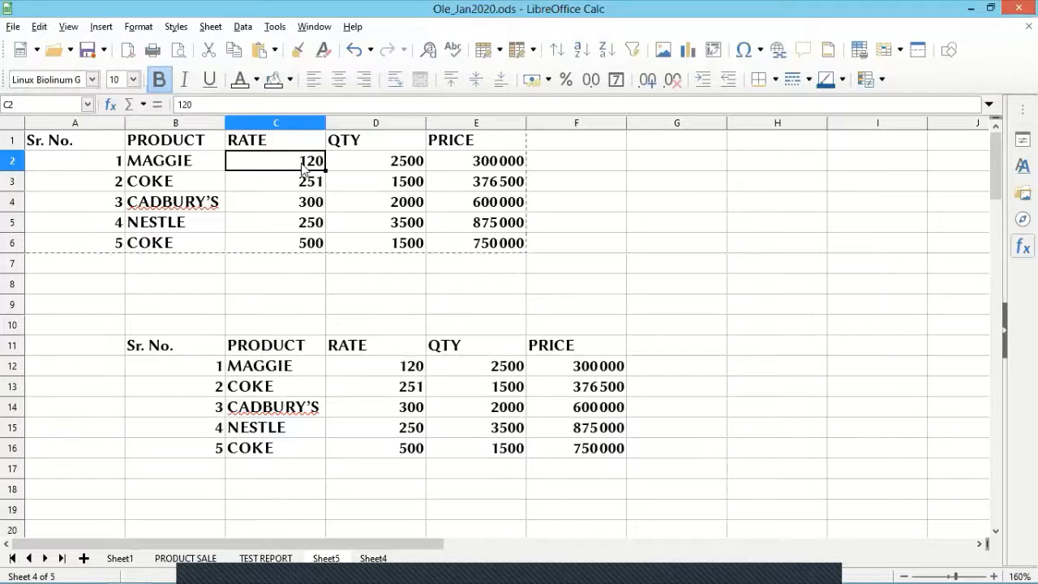
type("125")
key("Return")
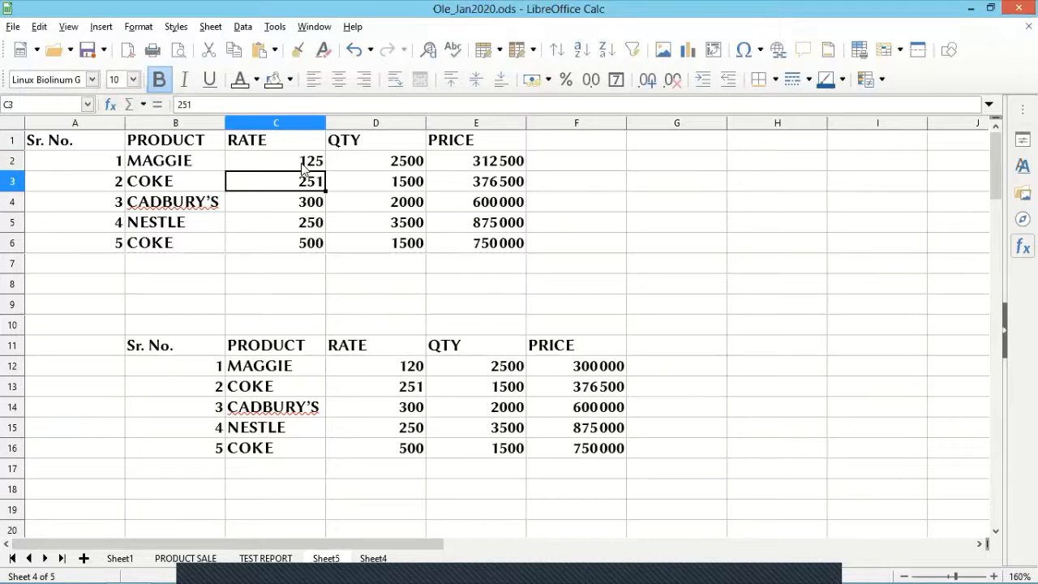
left_click(466, 159)
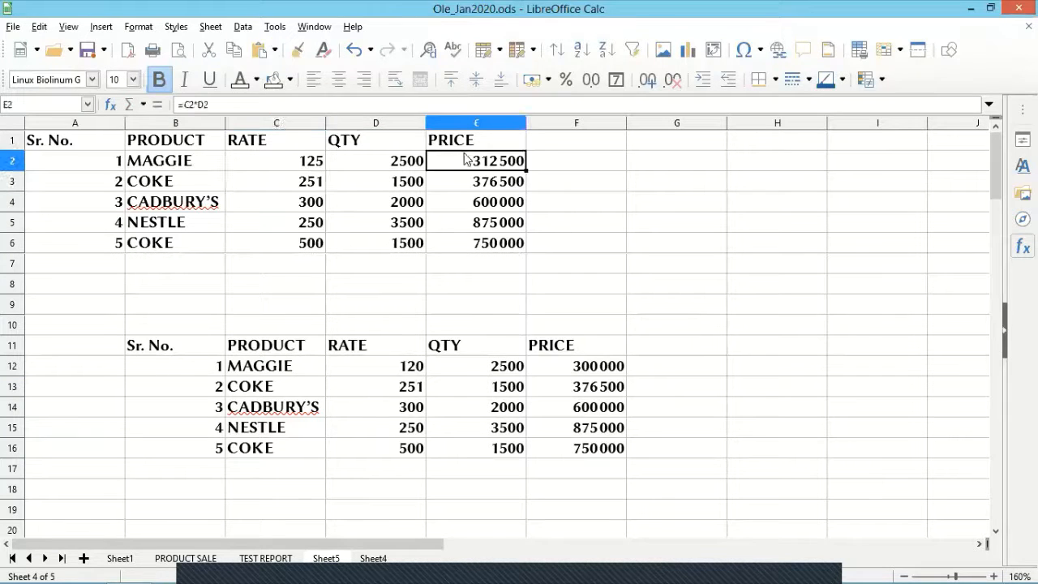
left_click(403, 370)
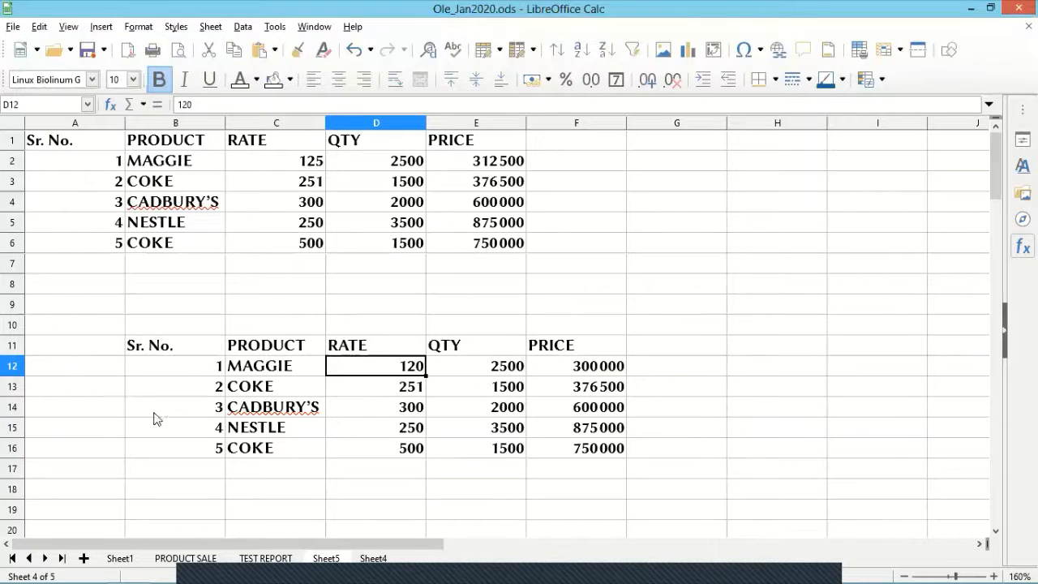
- Delete the contents of the pasted table copy in B11:F16
left_click_drag(195, 344, 381, 389)
left_click(598, 451, "shift")
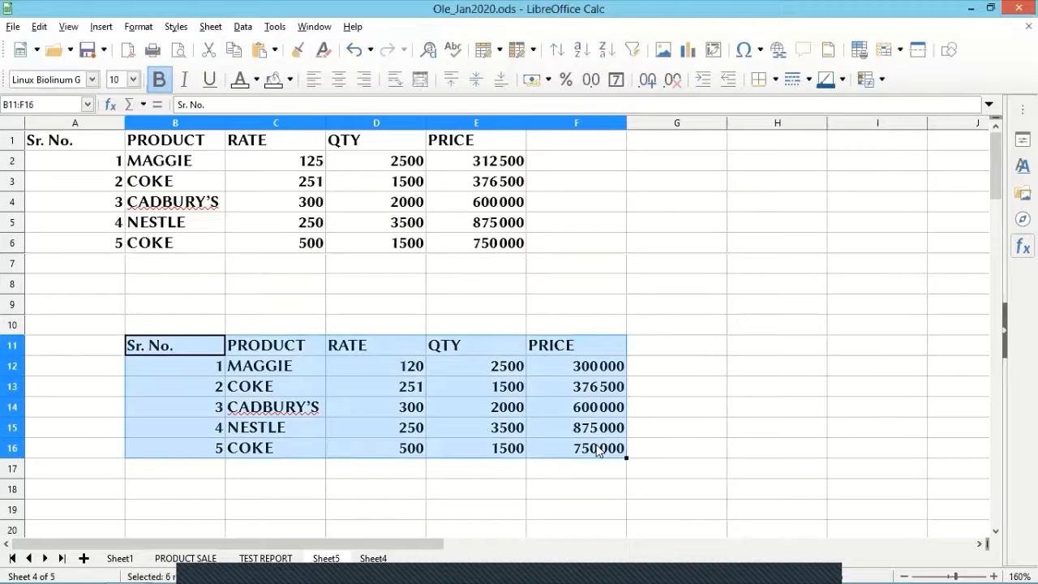
key("Delete")
left_click(459, 401)
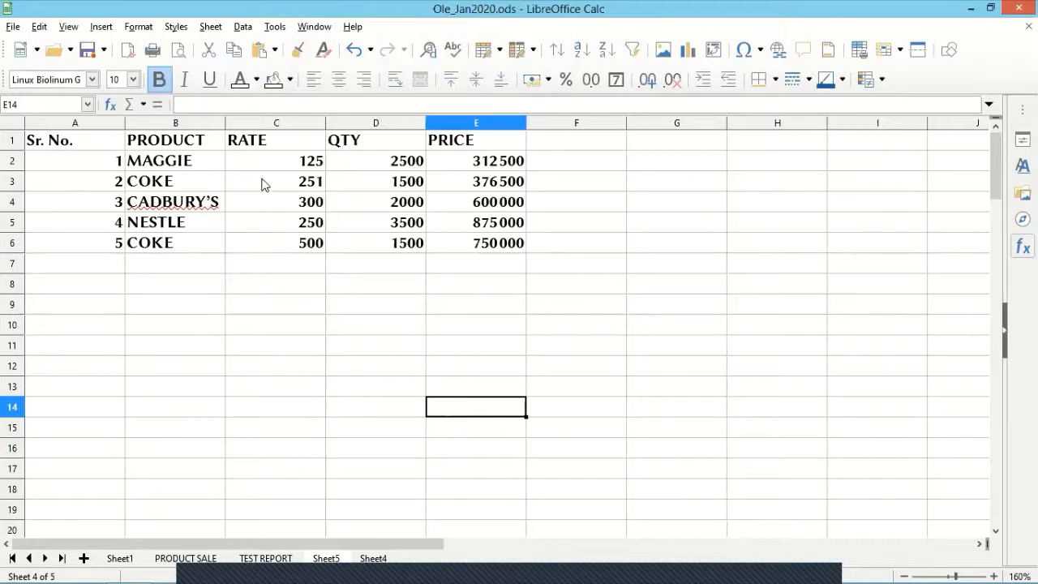
- Copy the table A1:E6 and paste it at A10 using Paste Special with Link enabled and Transpose disabled, keeping text, numbers and dates
left_click_drag(118, 149, 475, 244)
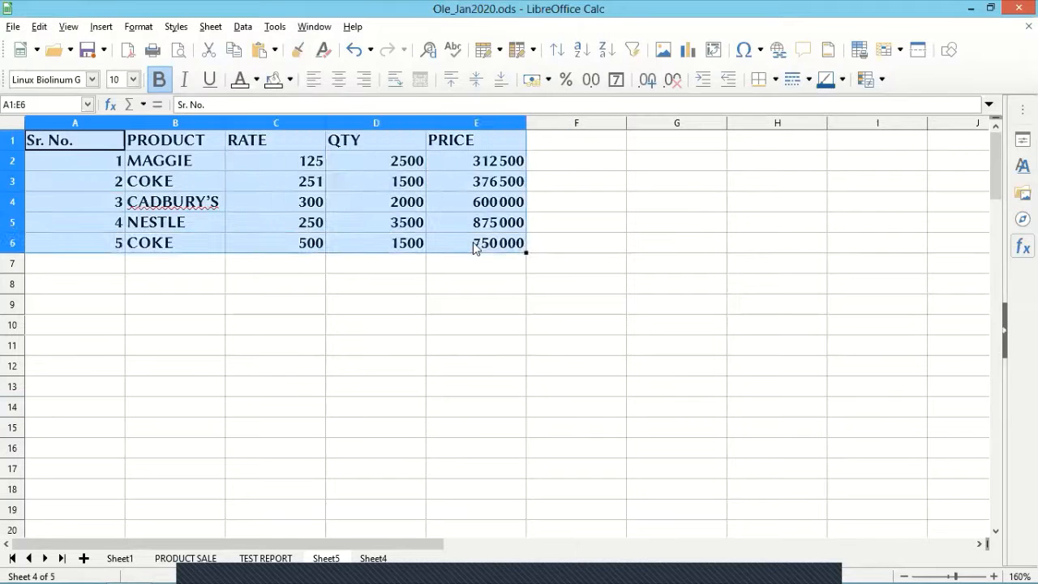
key("ctrl+c")
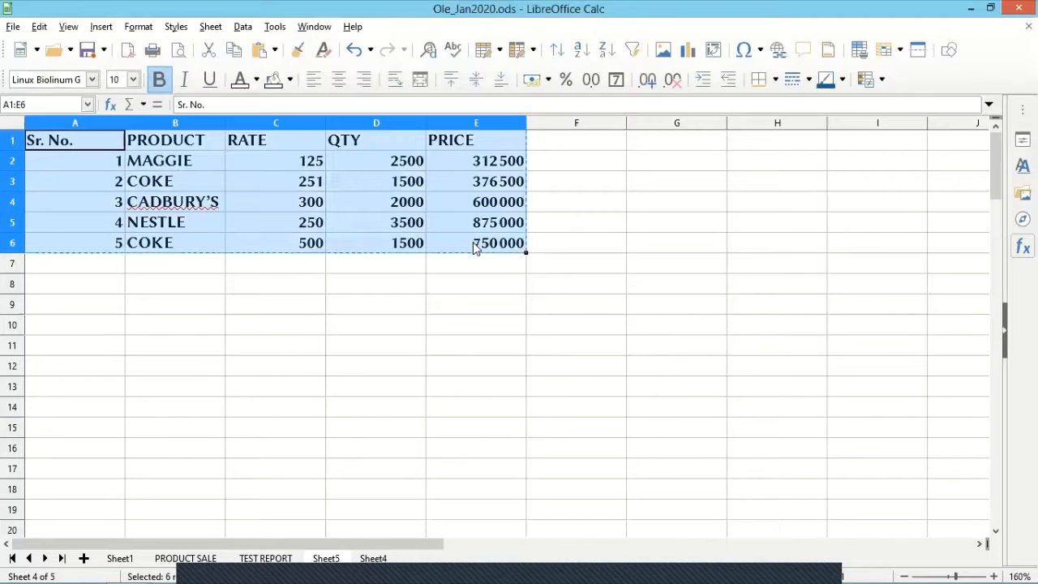
left_click(79, 330)
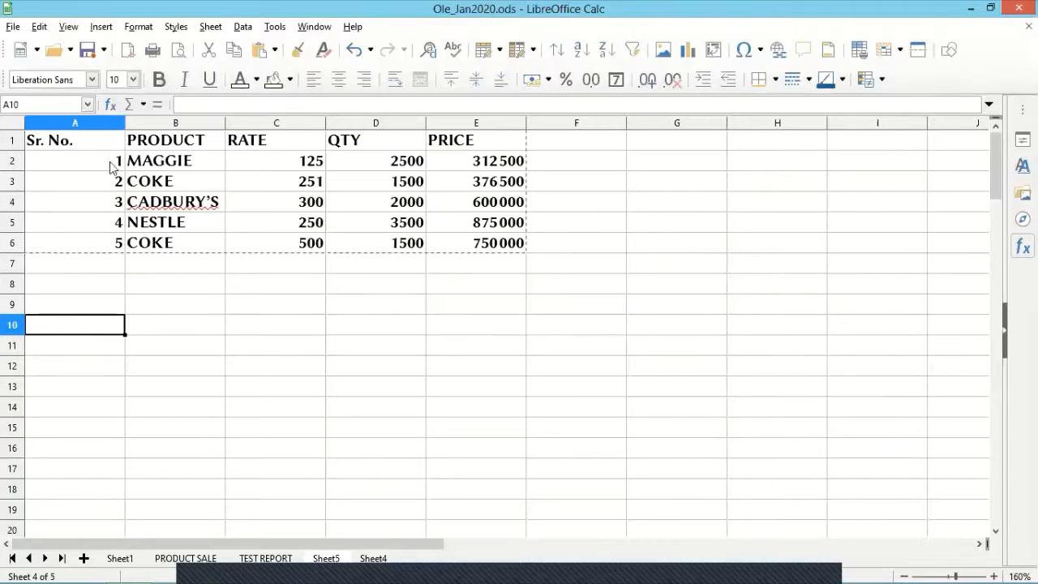
left_click(41, 27)
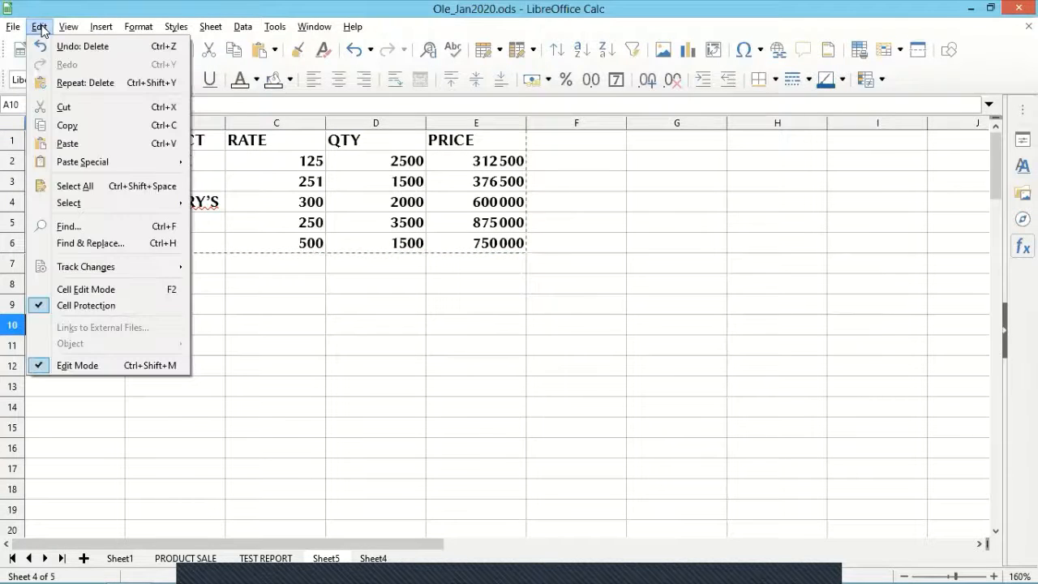
mouse_move(123, 161)
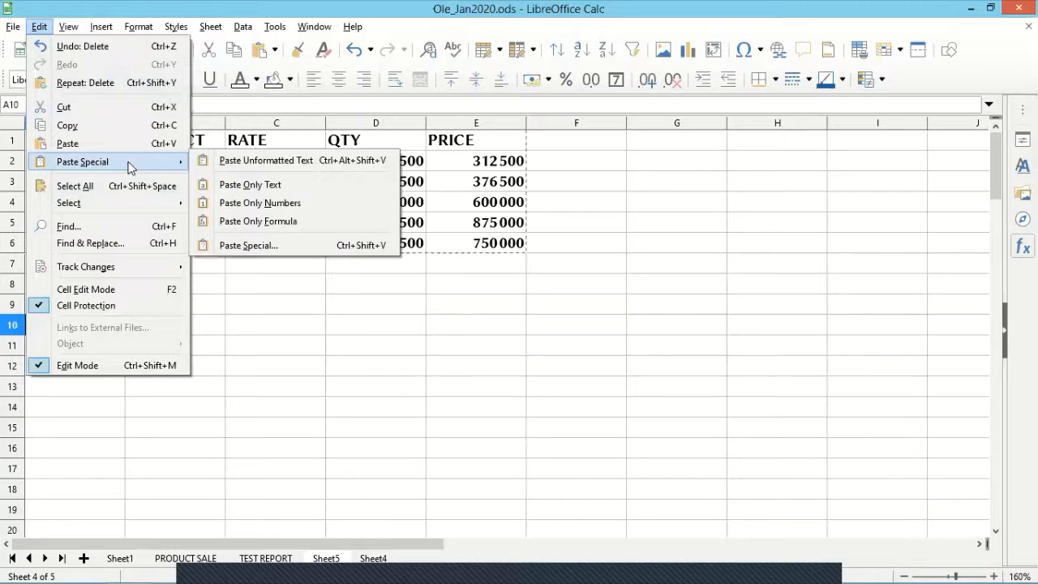
left_click(304, 248)
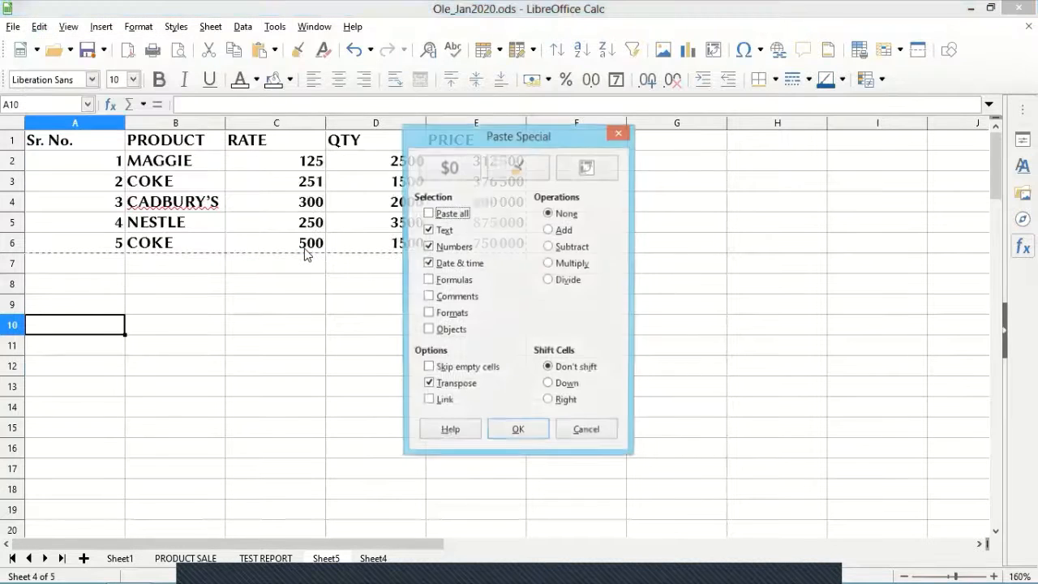
left_click_drag(564, 138, 580, 33)
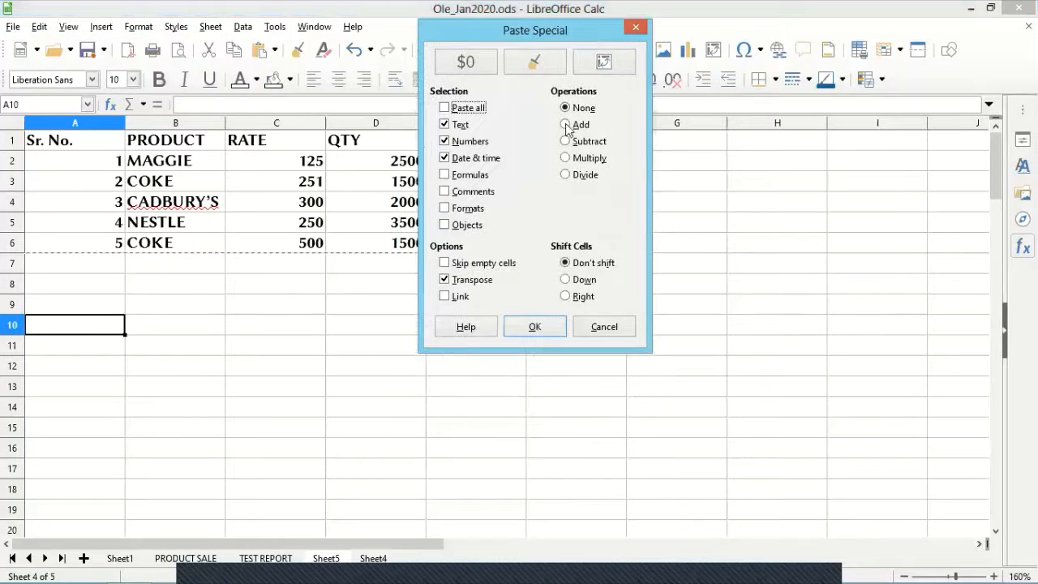
left_click(445, 279)
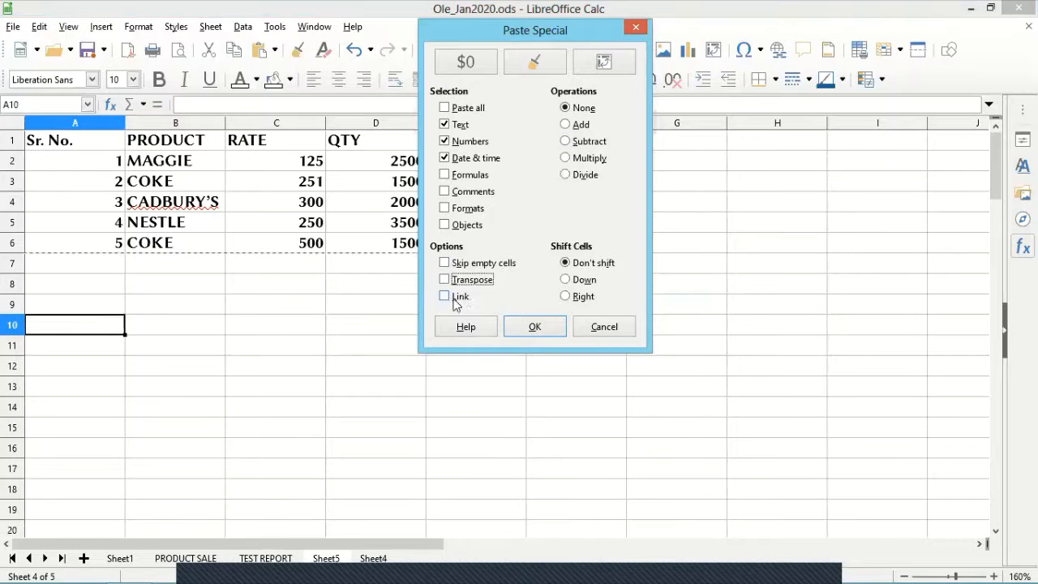
left_click(456, 297)
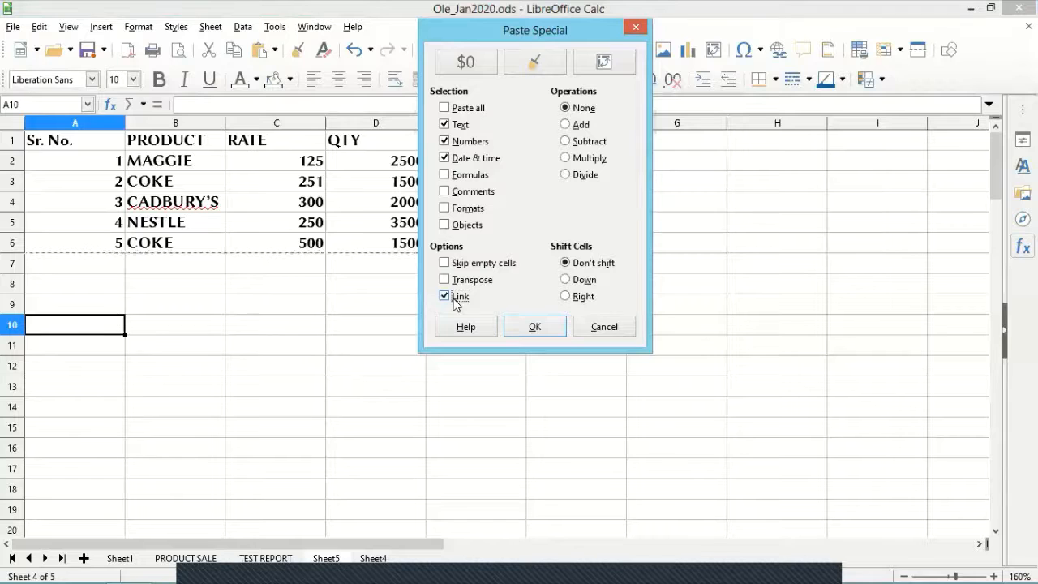
left_click(551, 334)
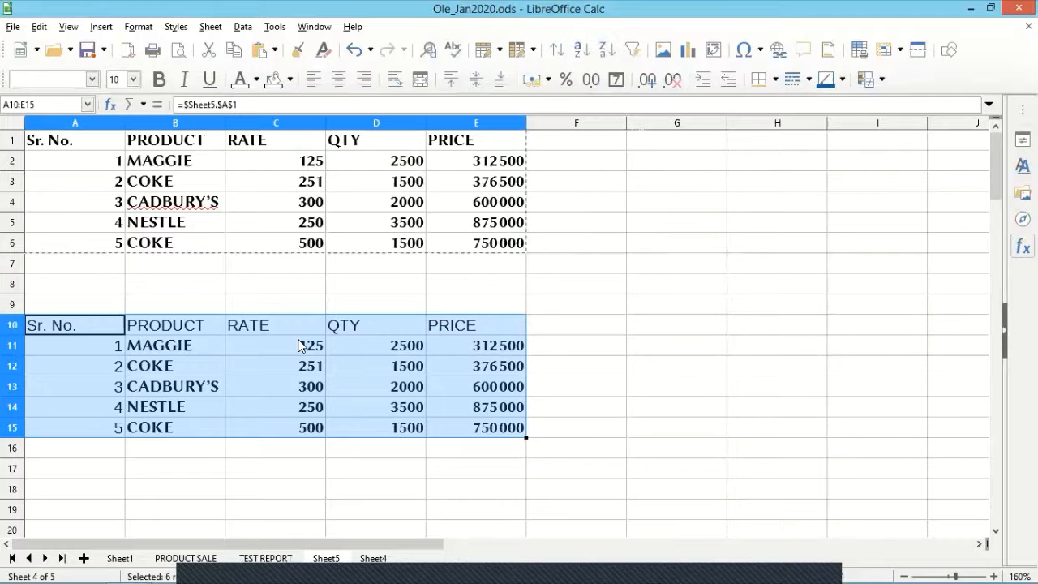
- Paste the copied table as a linked copy at cell B161 of Sheet4 using Paste Special with the Link option
left_click(383, 562)
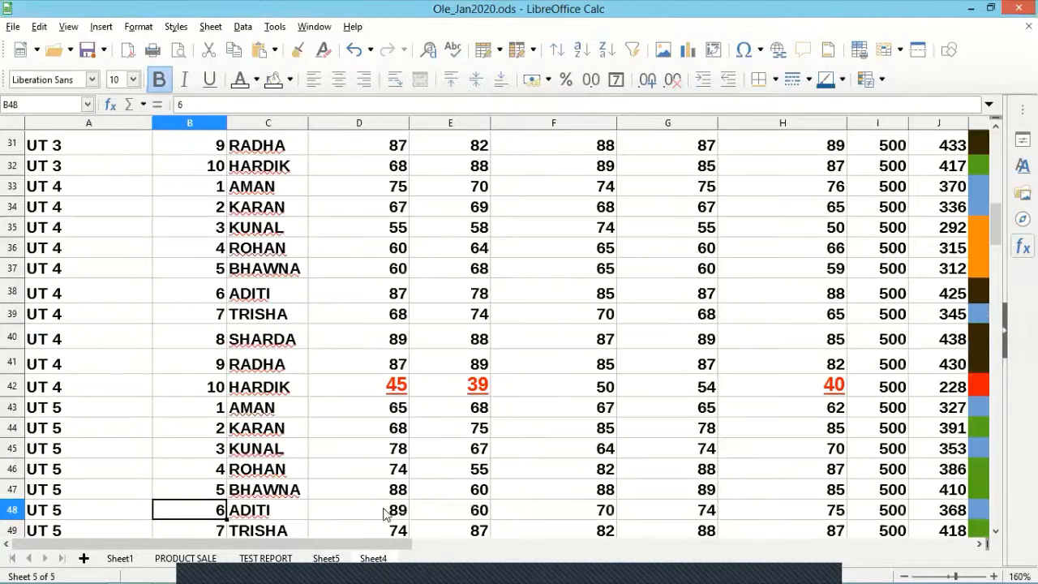
scroll(384, 501, "down", 20)
scroll(385, 498, "down", 14)
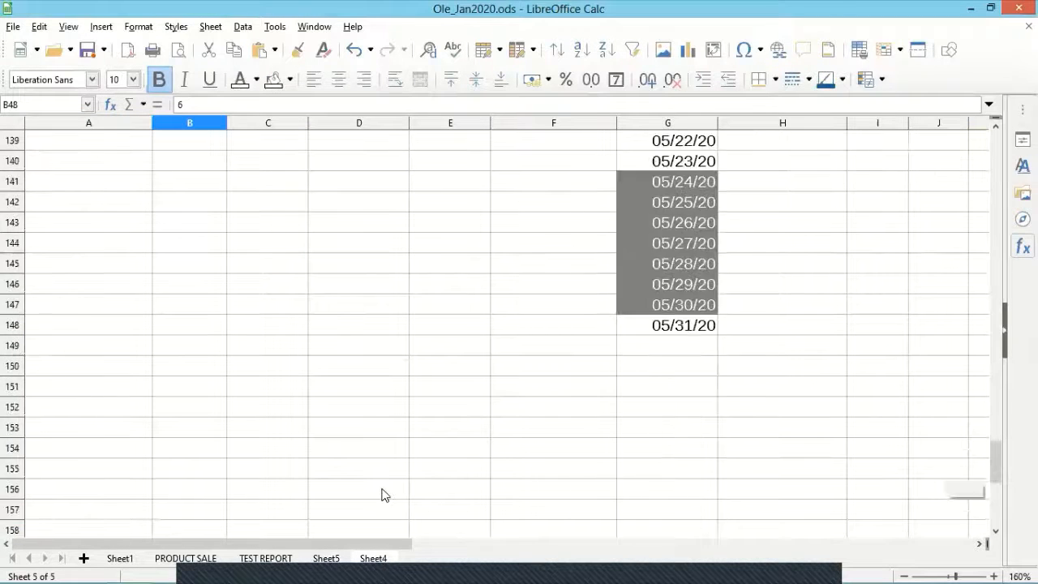
left_click(195, 281)
left_click(41, 26)
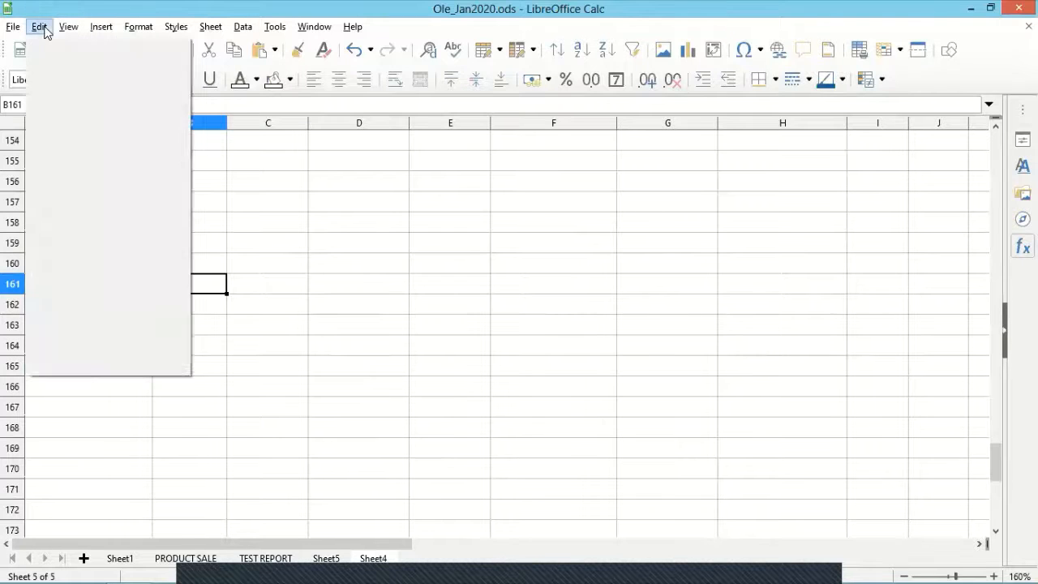
mouse_move(151, 168)
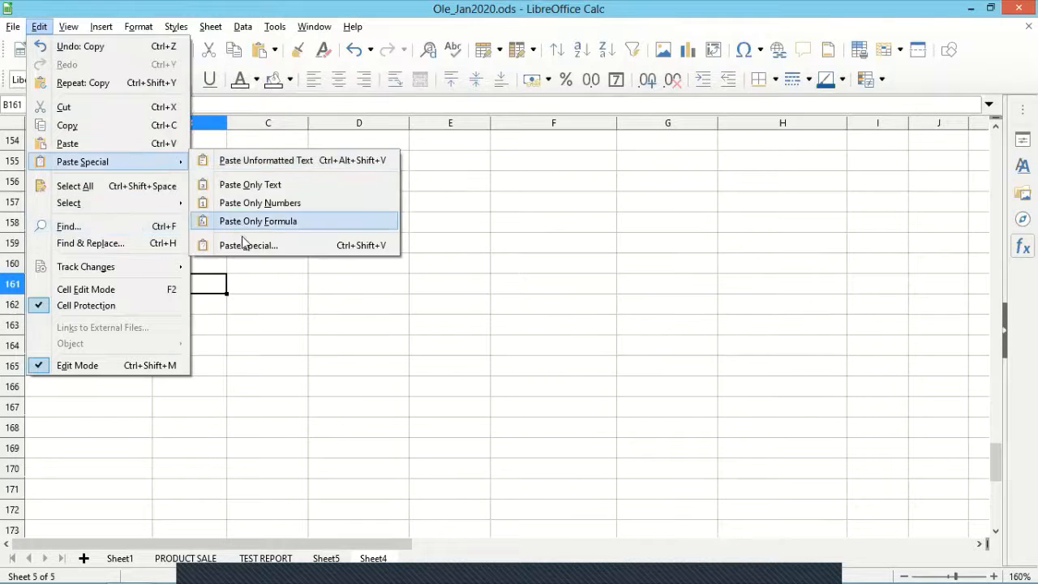
left_click(246, 241)
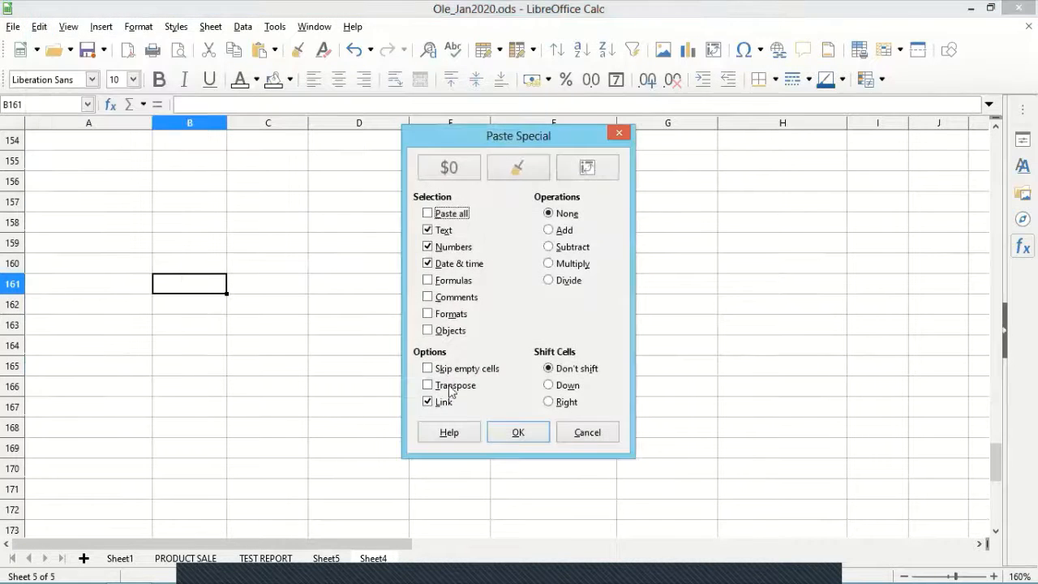
left_click(515, 435)
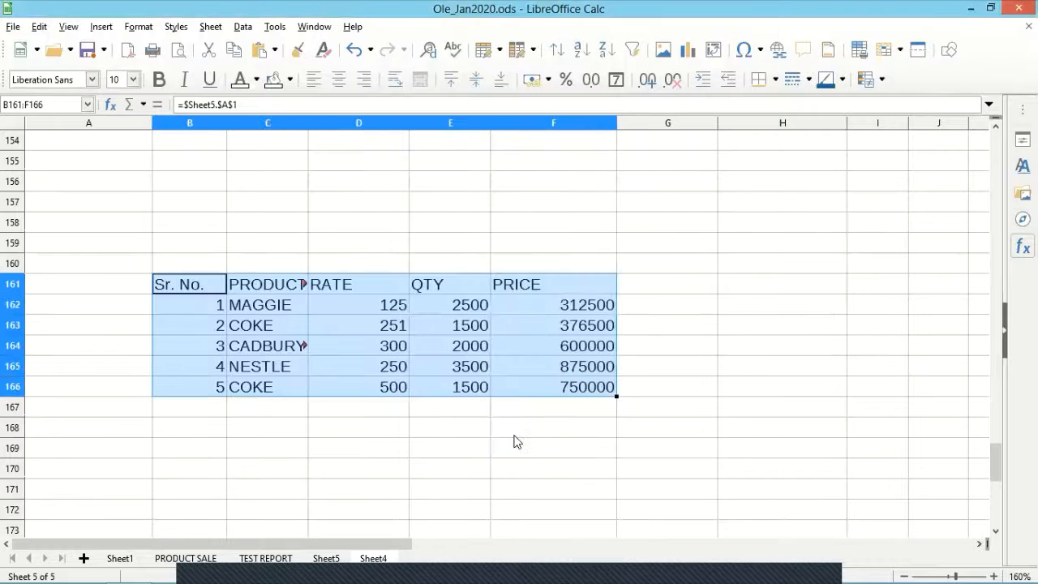
- Set the COKE quantity in cell D3 of Sheet5 to 2000 and check linked cells D12 and Sheet4's E163
left_click(351, 349)
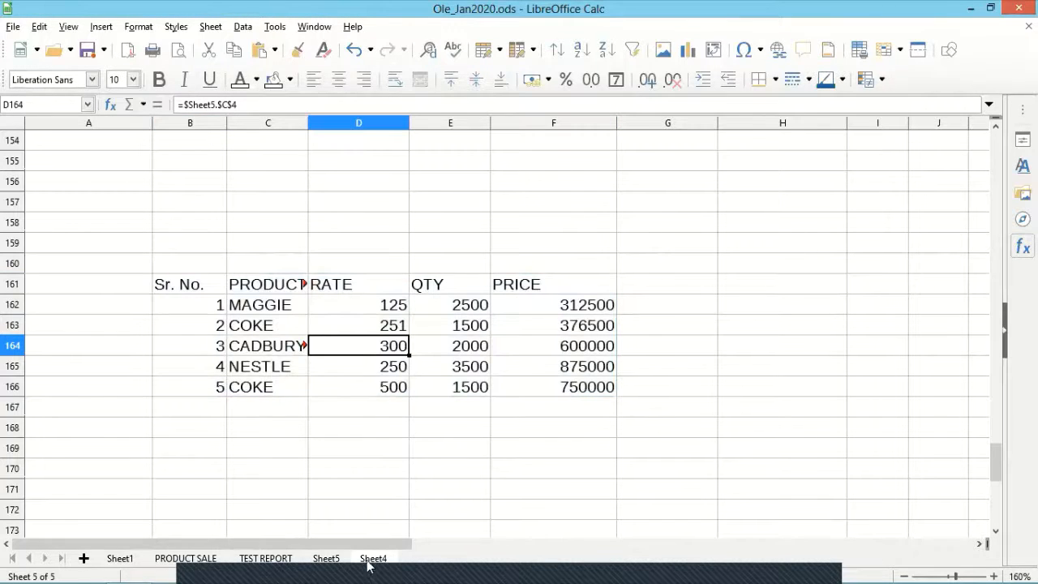
left_click(328, 558)
left_click(276, 416)
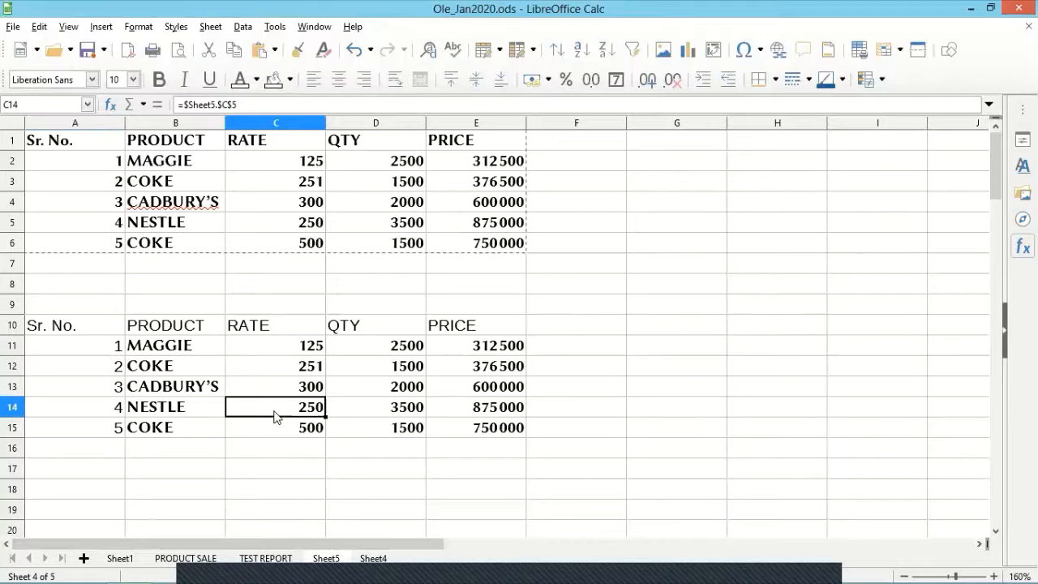
left_click(191, 168)
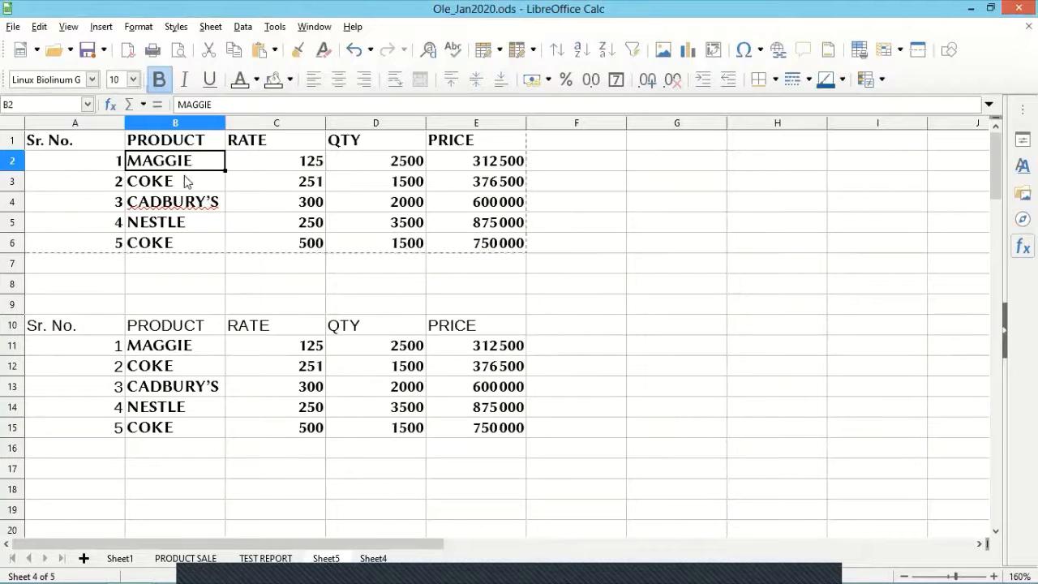
left_click(382, 189)
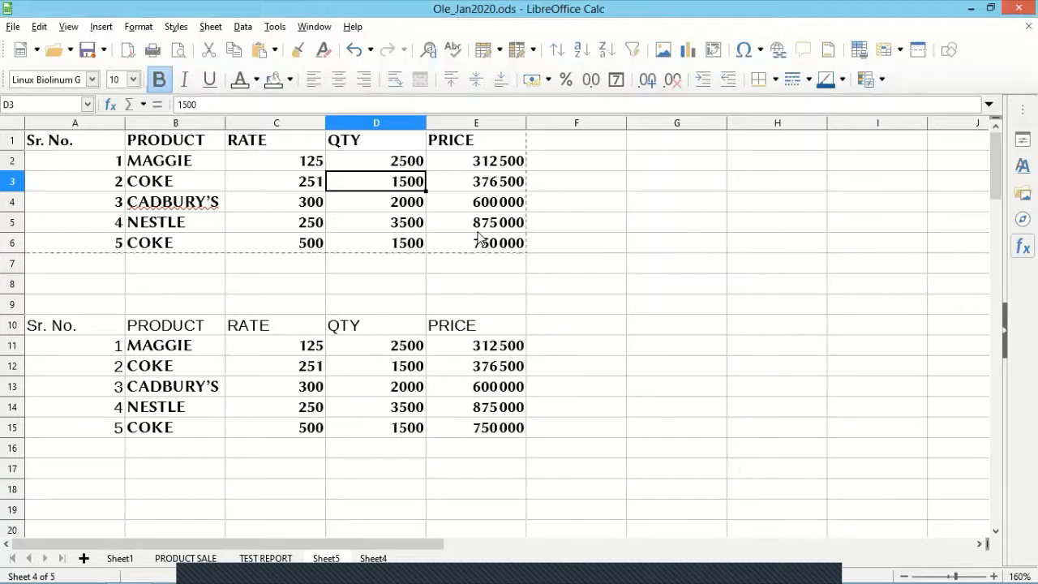
type("2")
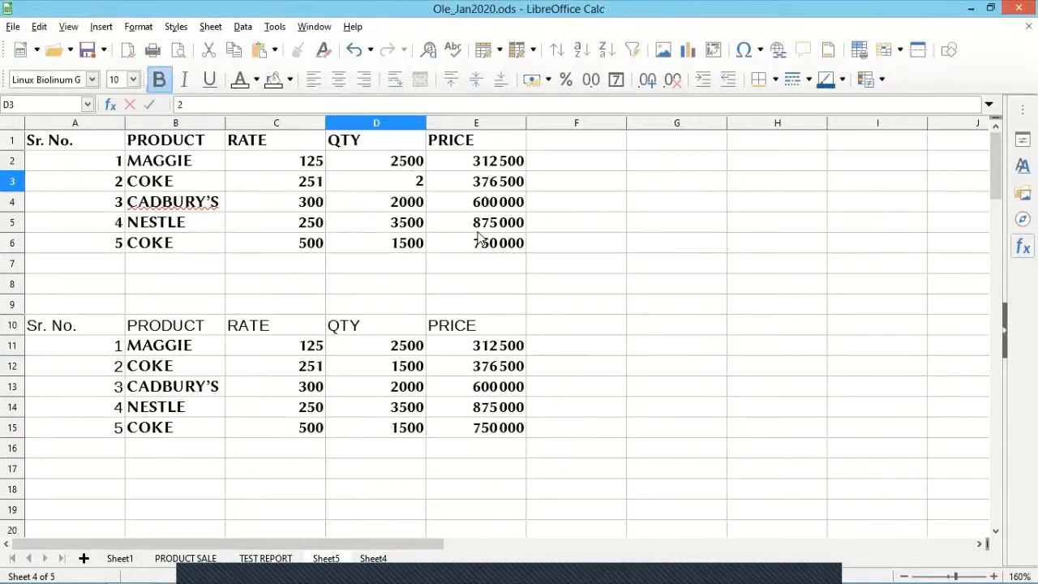
type("000")
key("Return")
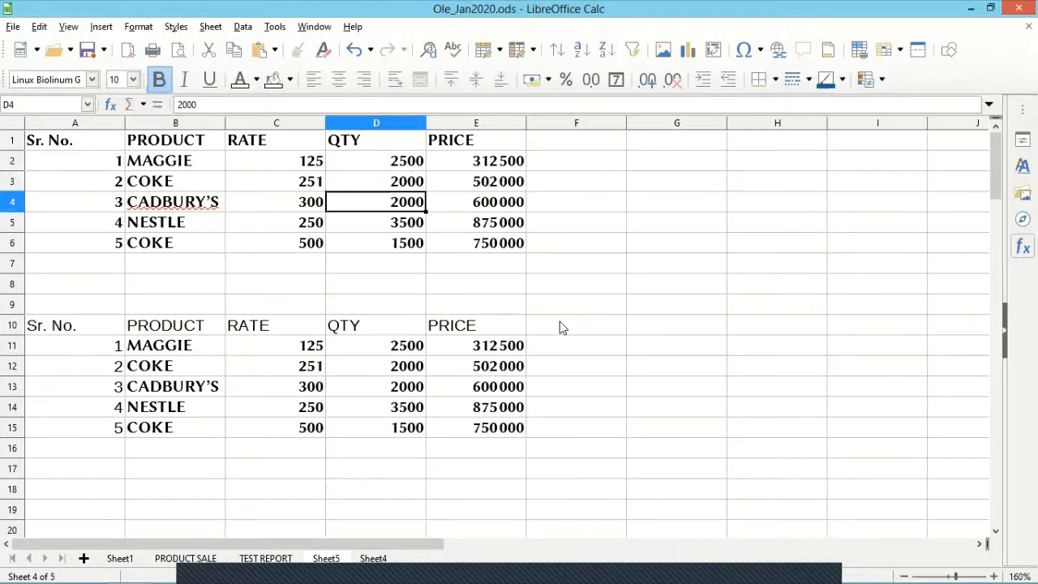
left_click(413, 368)
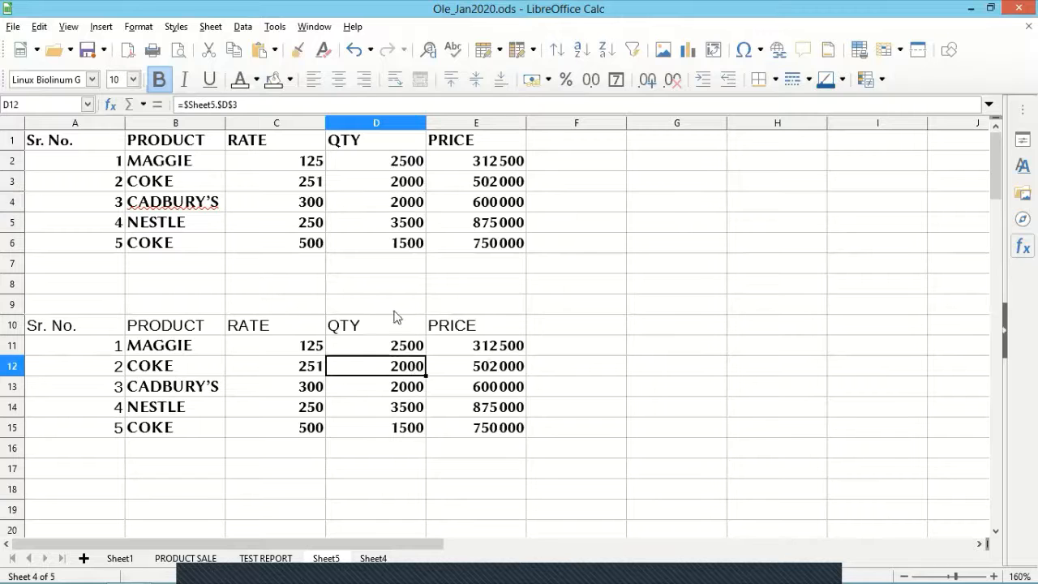
left_click(382, 561)
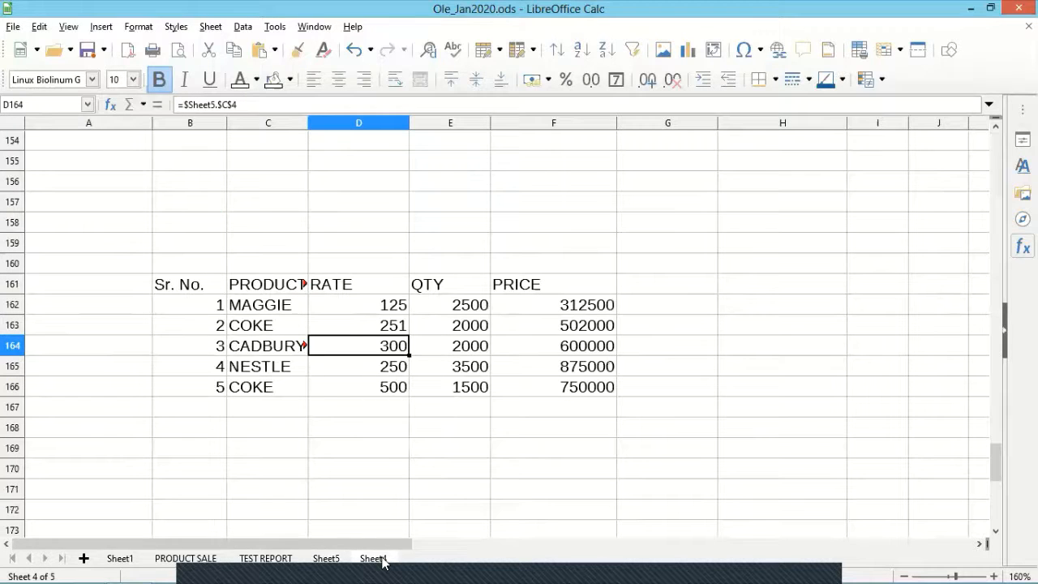
left_click(437, 331)
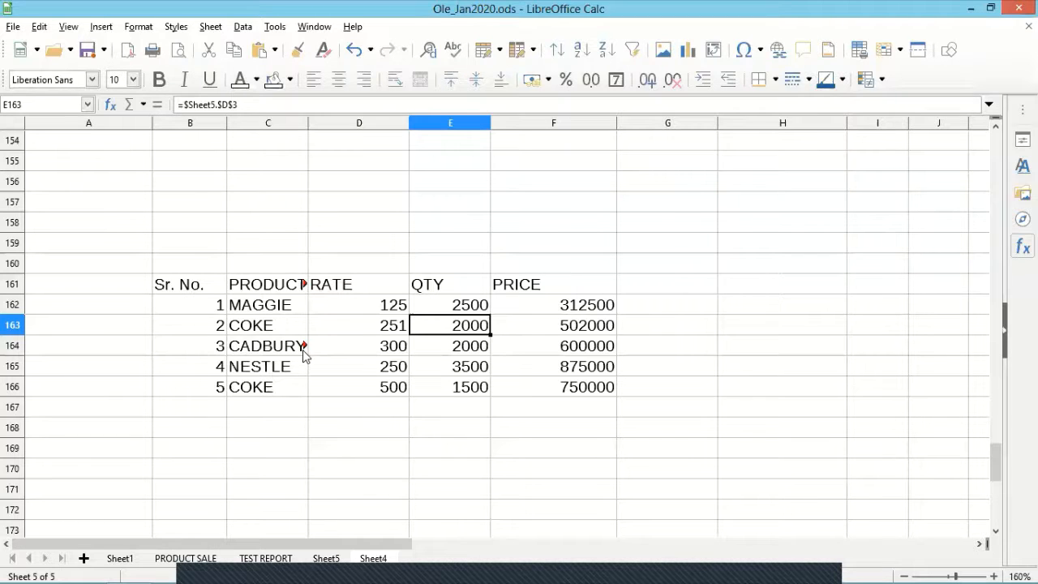
- Replace the product in cell C166 of Sheet4 with DEW and compare it with cells B15 and B6 of Sheet5
left_click(297, 397)
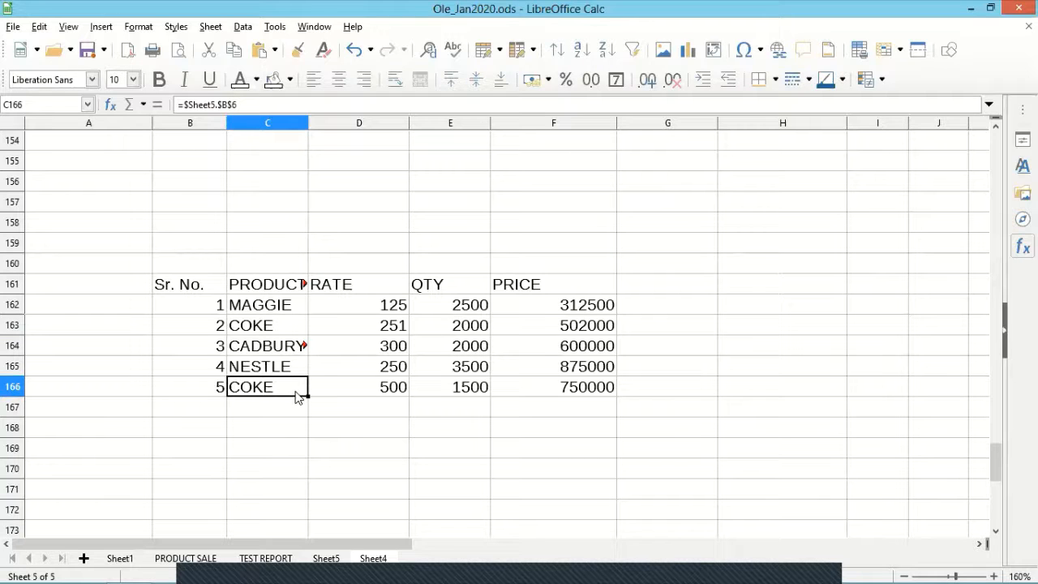
type("DEW")
key("Return")
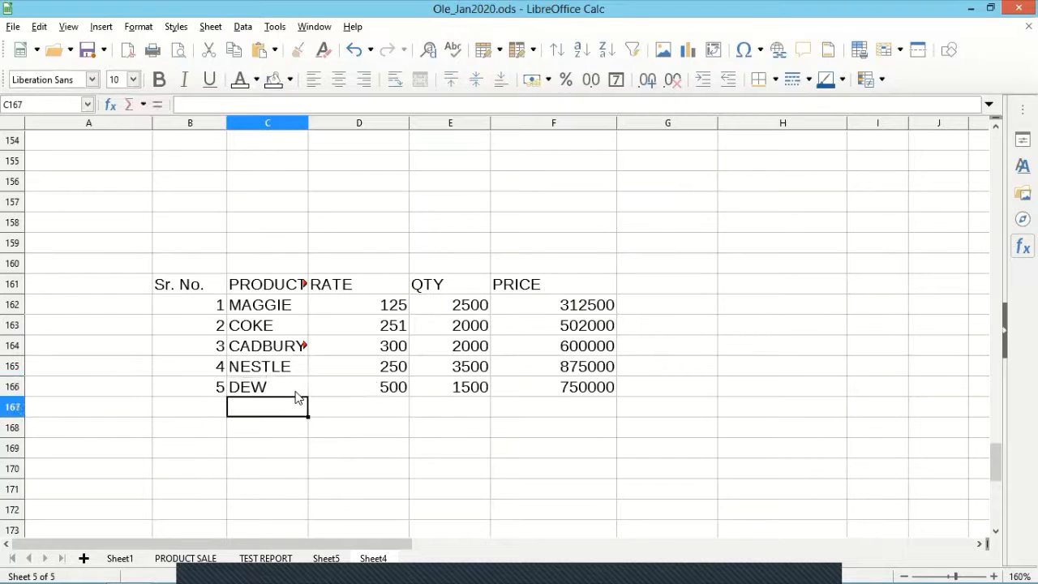
left_click(326, 558)
left_click(193, 425)
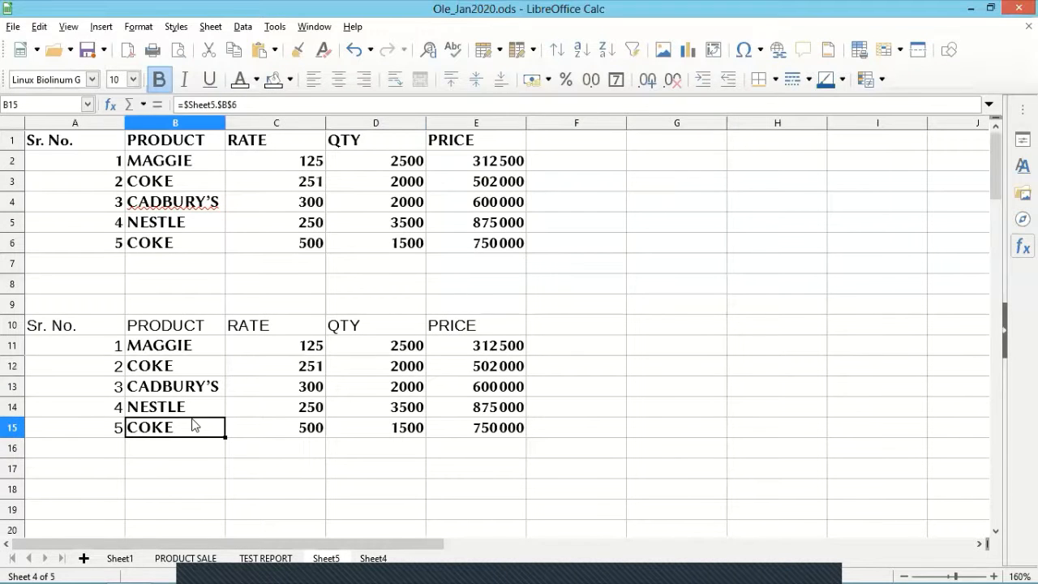
left_click(180, 243)
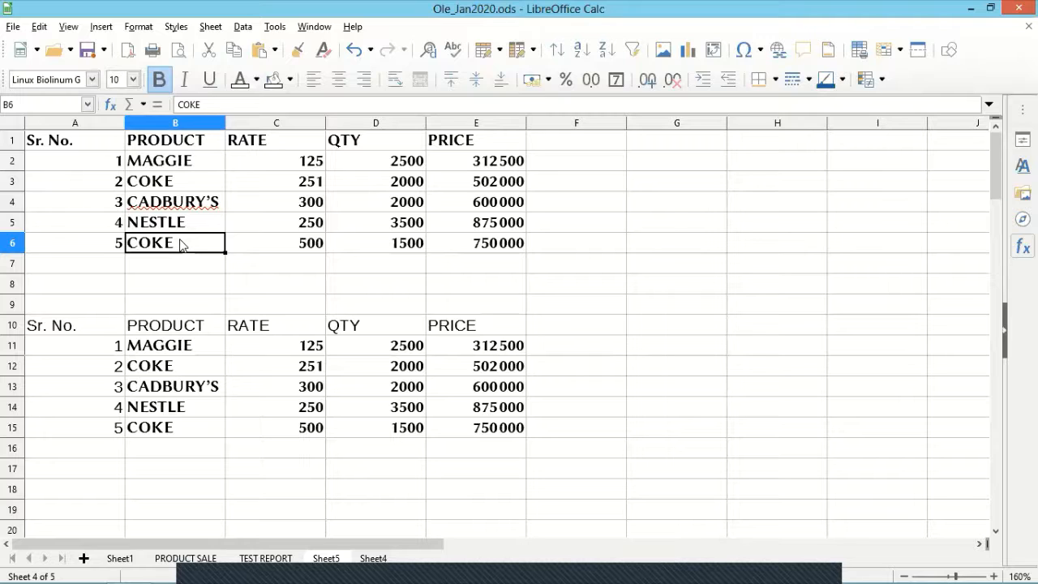
left_click(591, 398)
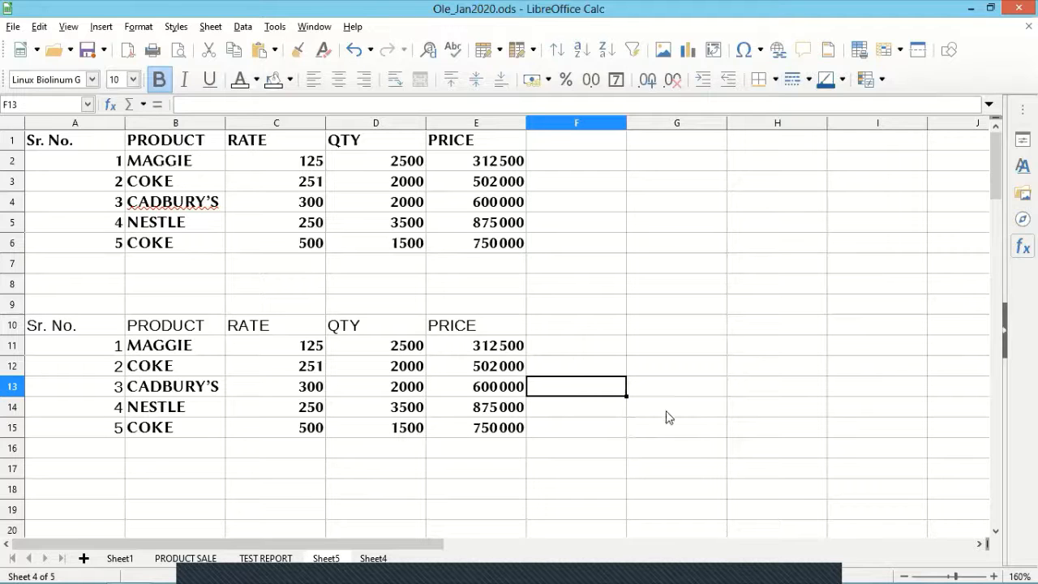
- Insert one new sheet positioned after Sheet4
left_click(375, 558)
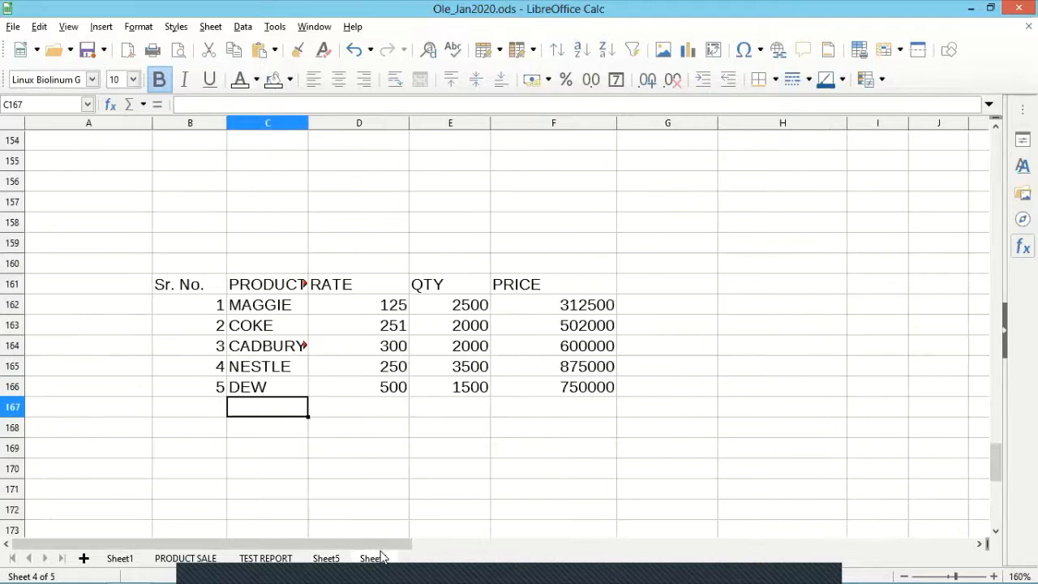
left_click(386, 496)
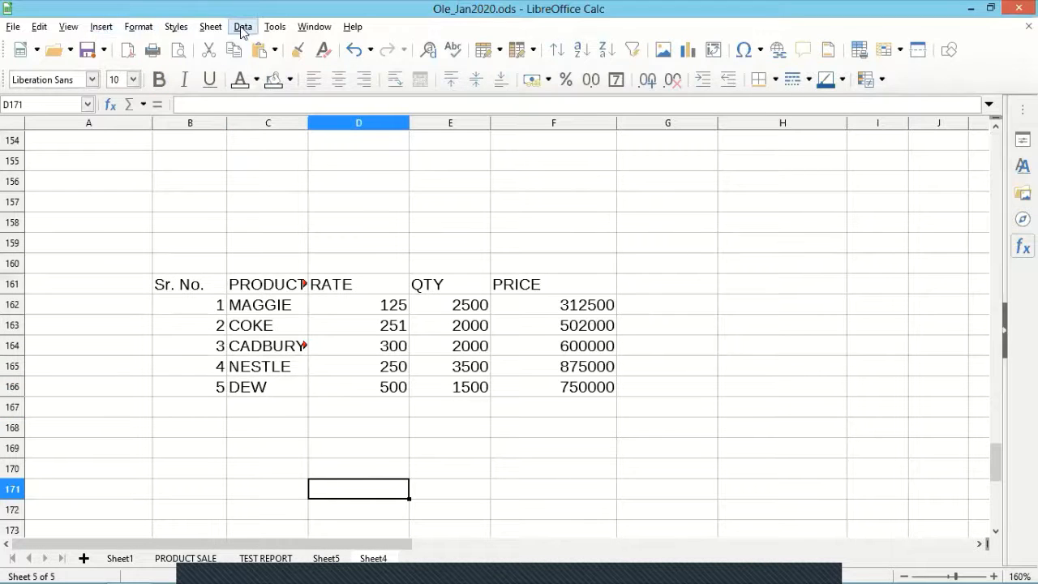
left_click(210, 26)
left_click(295, 200)
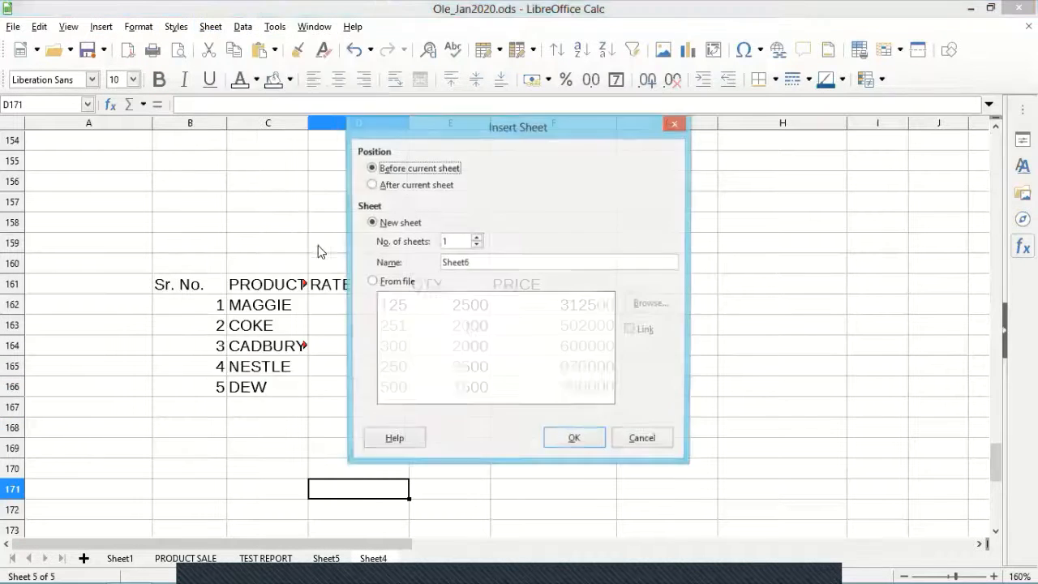
left_click(451, 185)
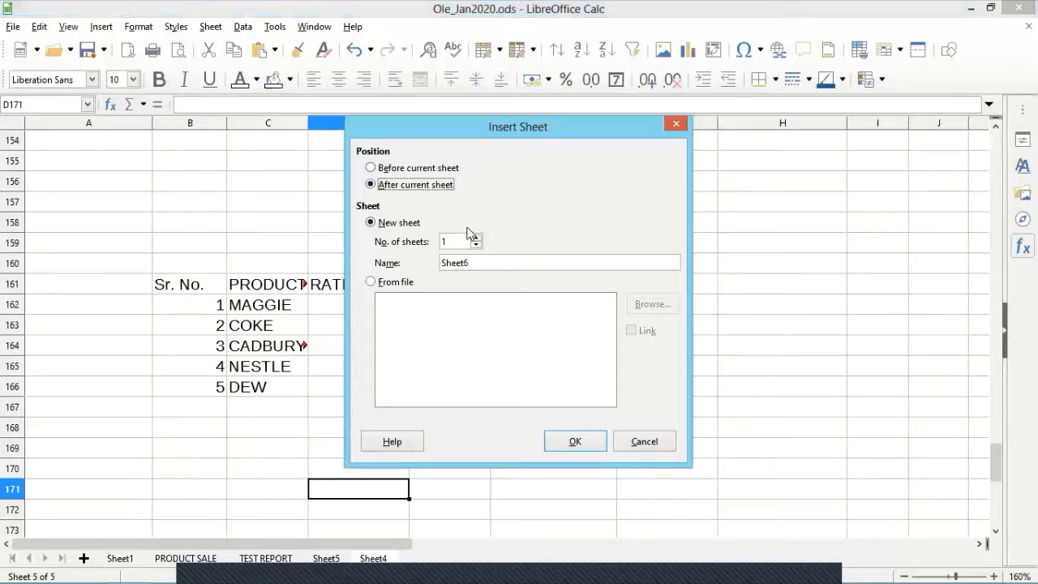
left_click(577, 441)
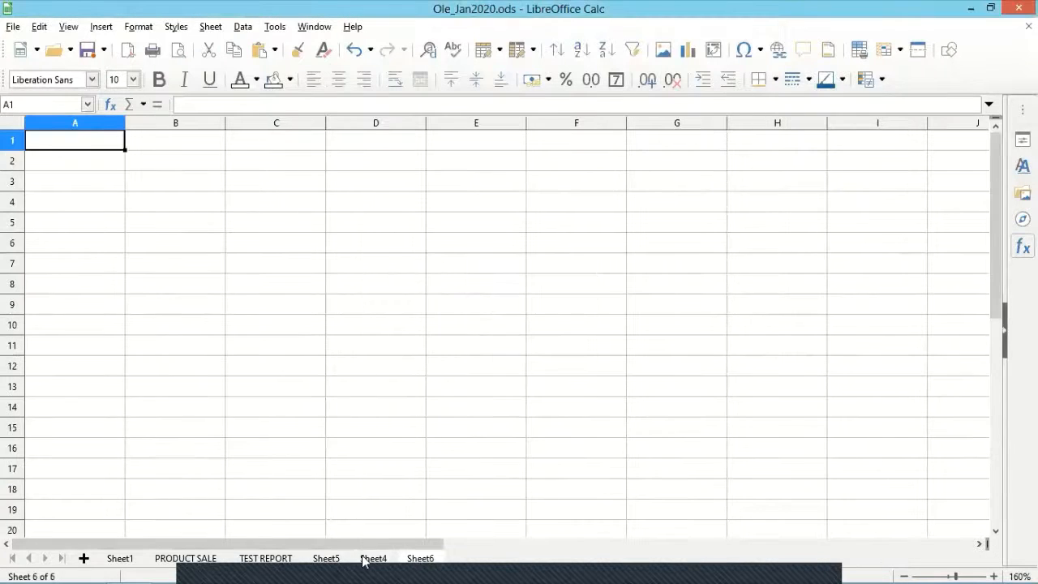
- Rename the newly inserted Sheet6 as SALARY
double_click(420, 559)
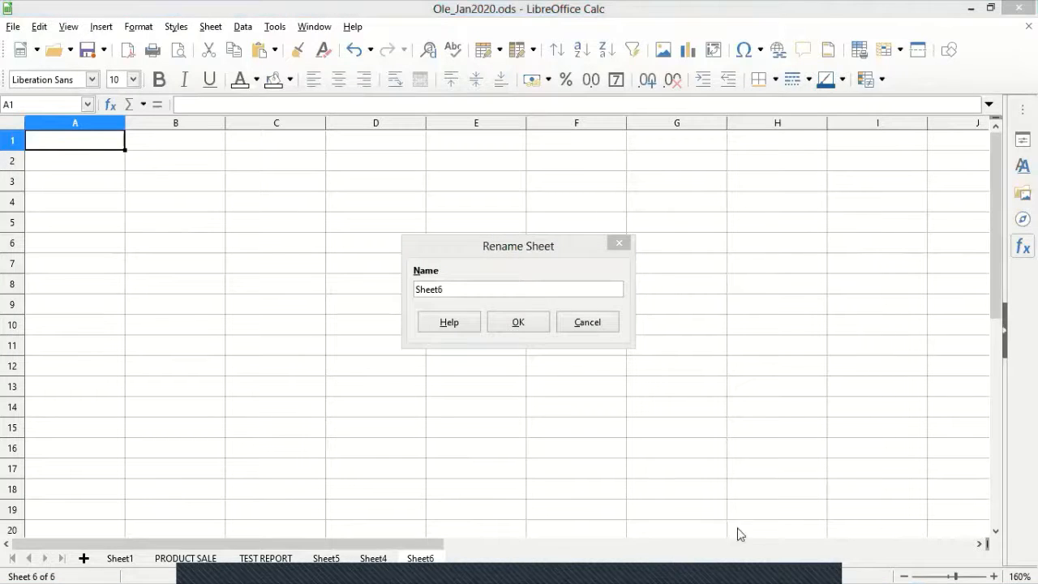
left_click(491, 286)
left_click_drag(480, 286, 331, 294)
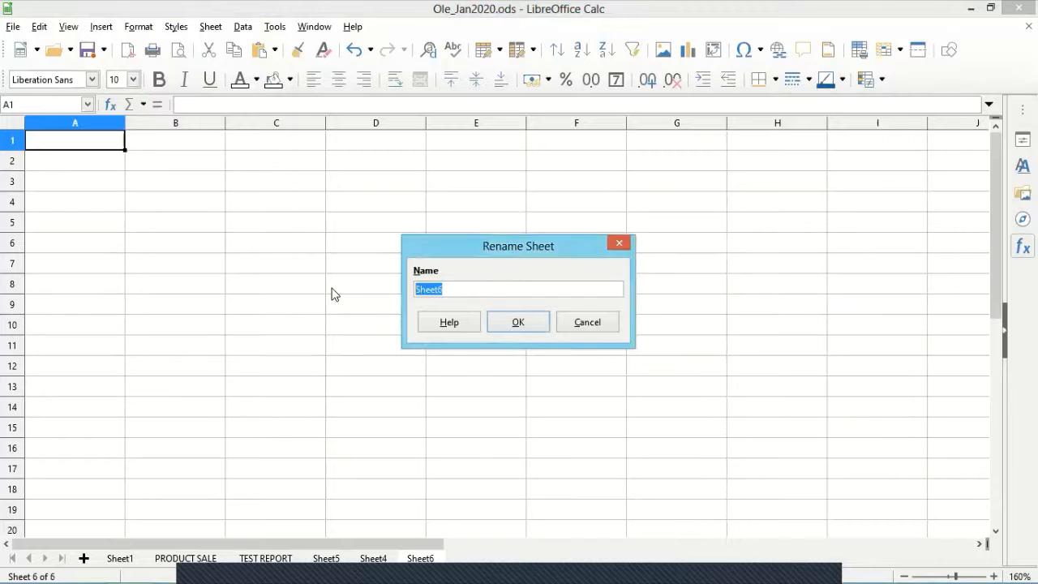
type("SALARY")
key("Return")
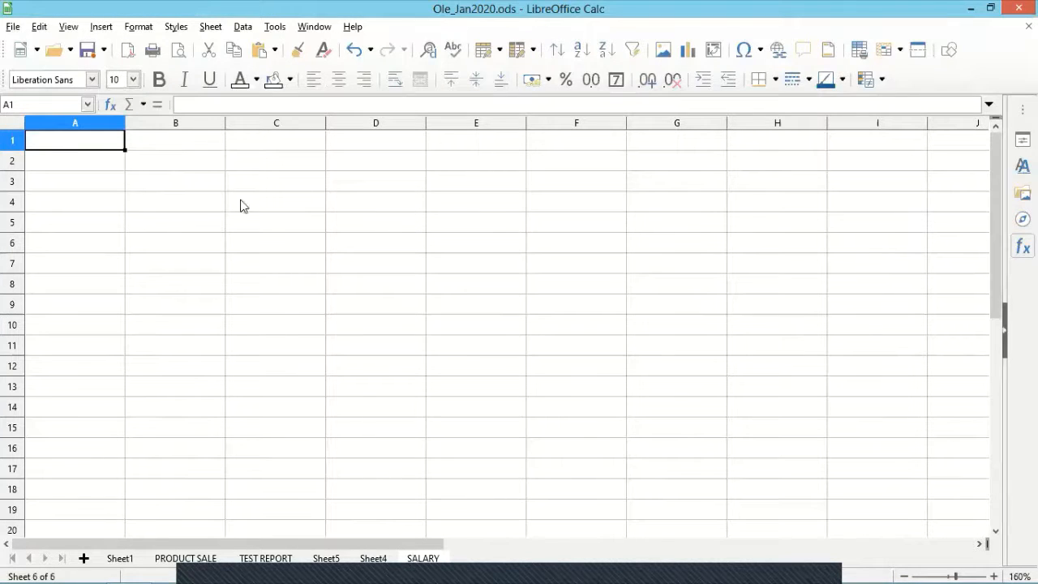
- Enter the column headers MONTH, Sr. No., NAME and BASIC in cells A1 to D1 of the SALARY sheet
type("MONTH")
key("Tab")
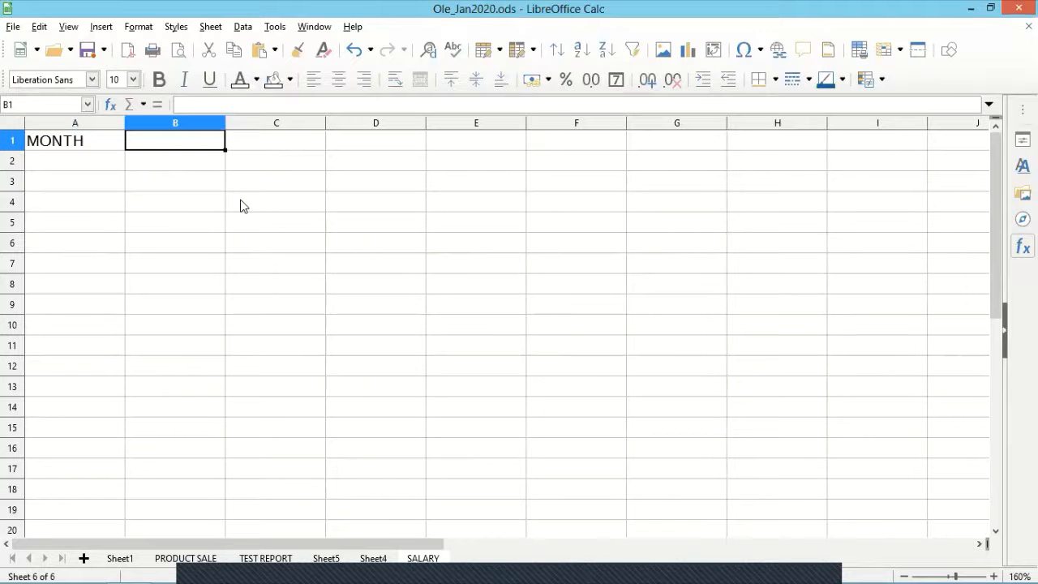
type("Sr. N")
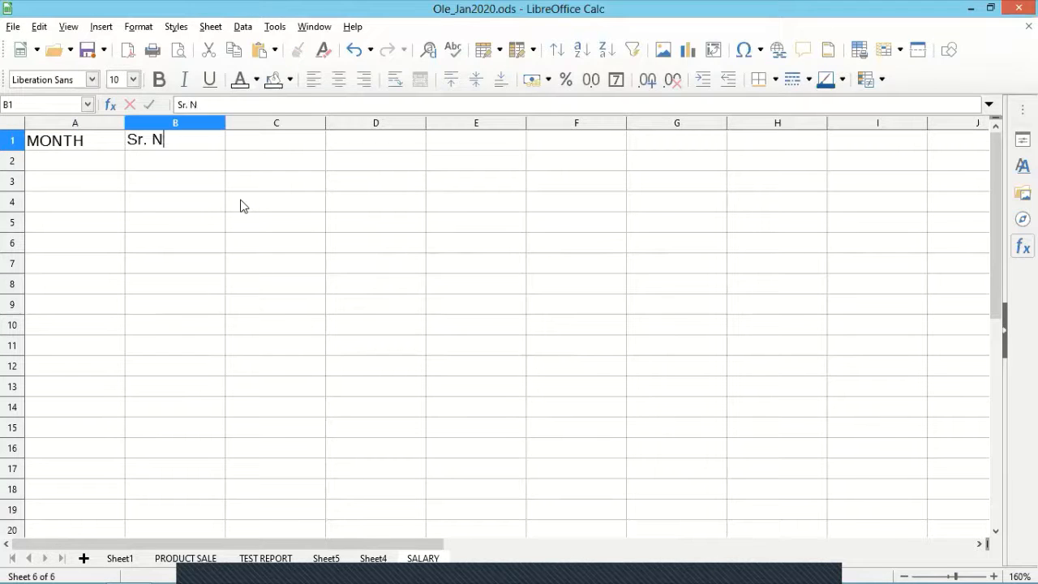
type("o.")
key("Tab")
type("NAME")
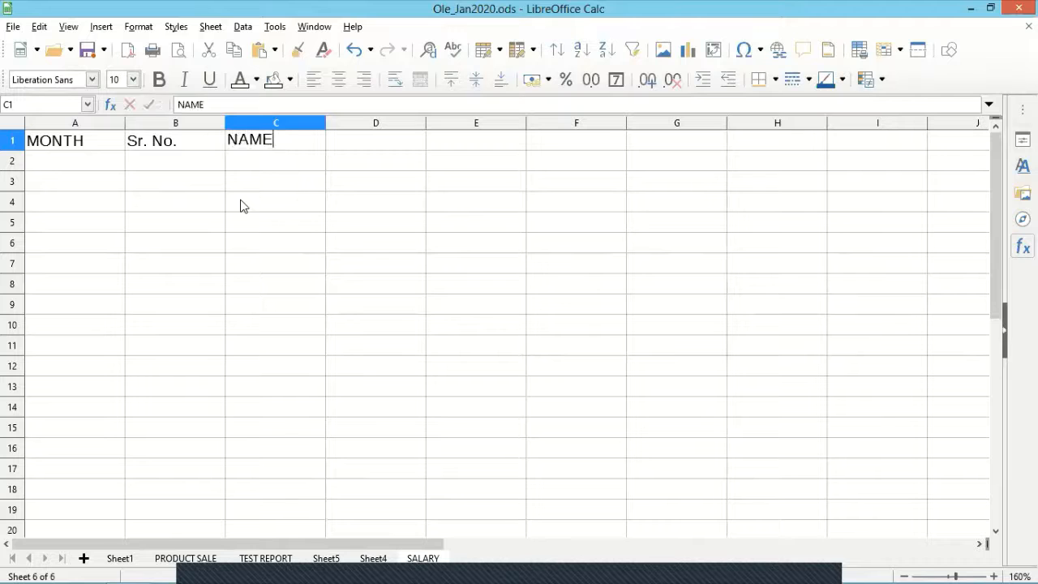
key("Tab")
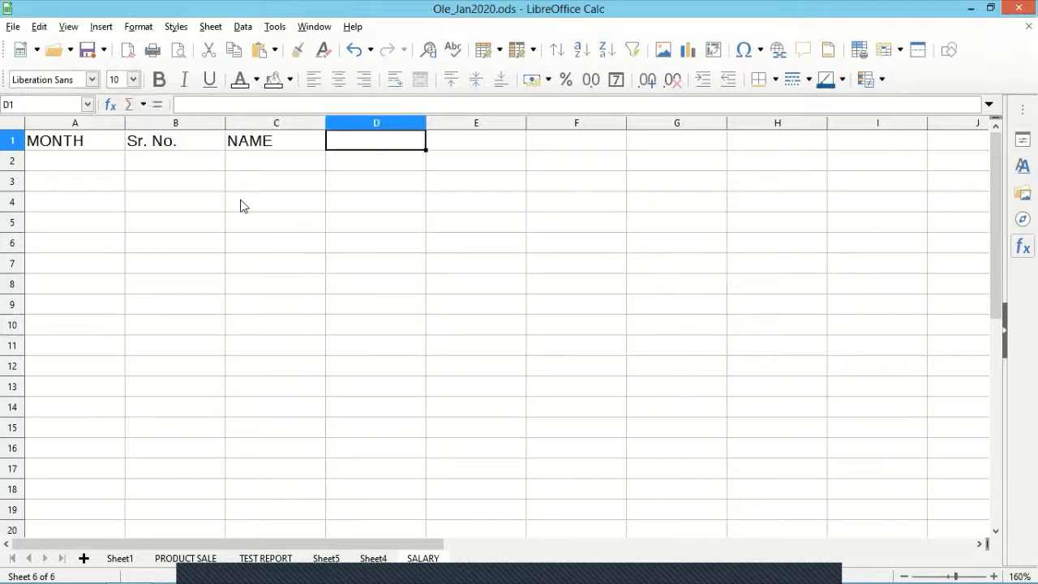
type("BASIC")
key("Tab")
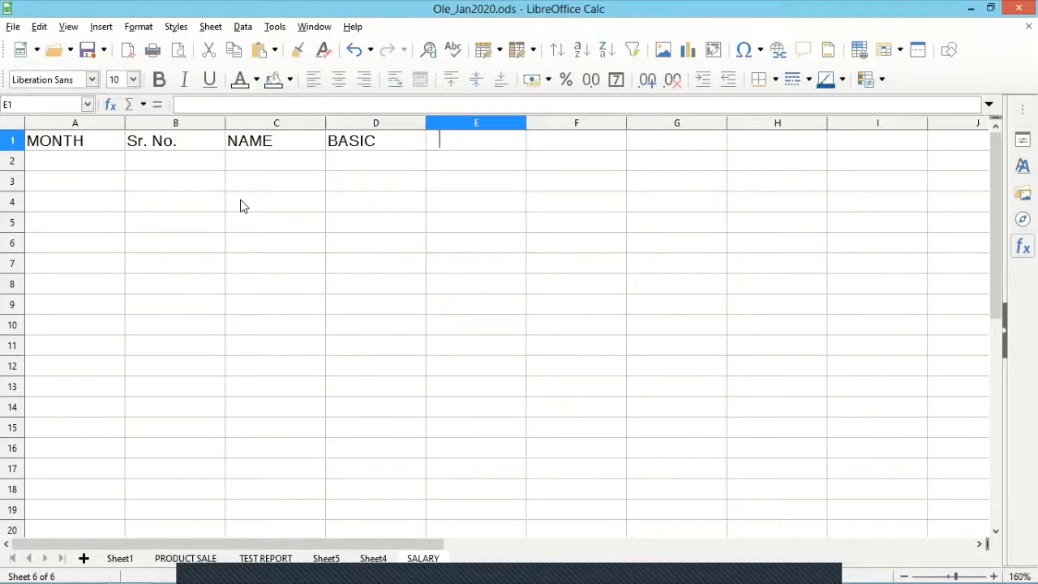
- Add the headers HRA[8%], DA[12%] and PF[17%] in cells E1 to G1
type("HRA")
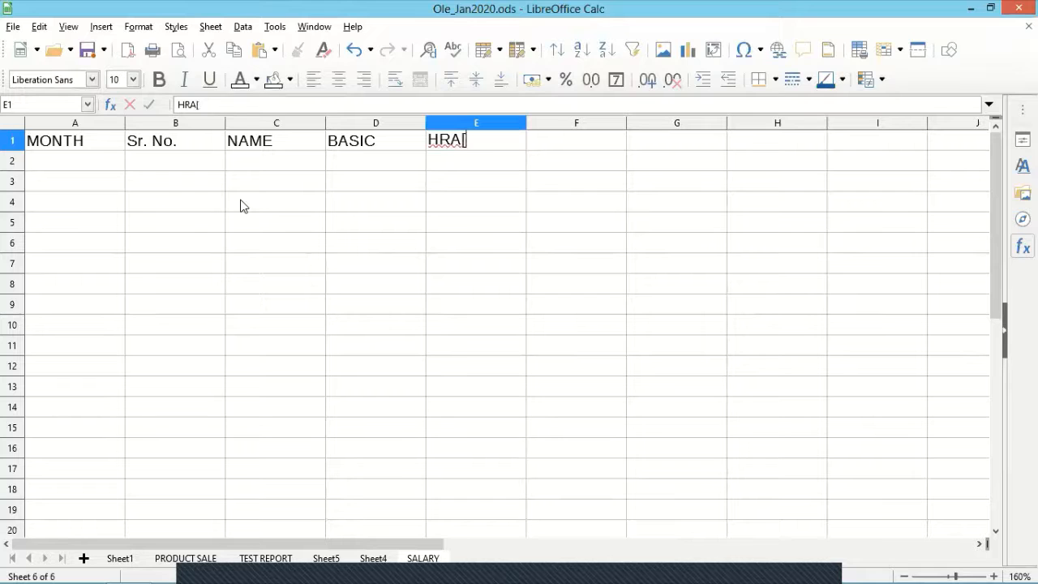
type("[8%")
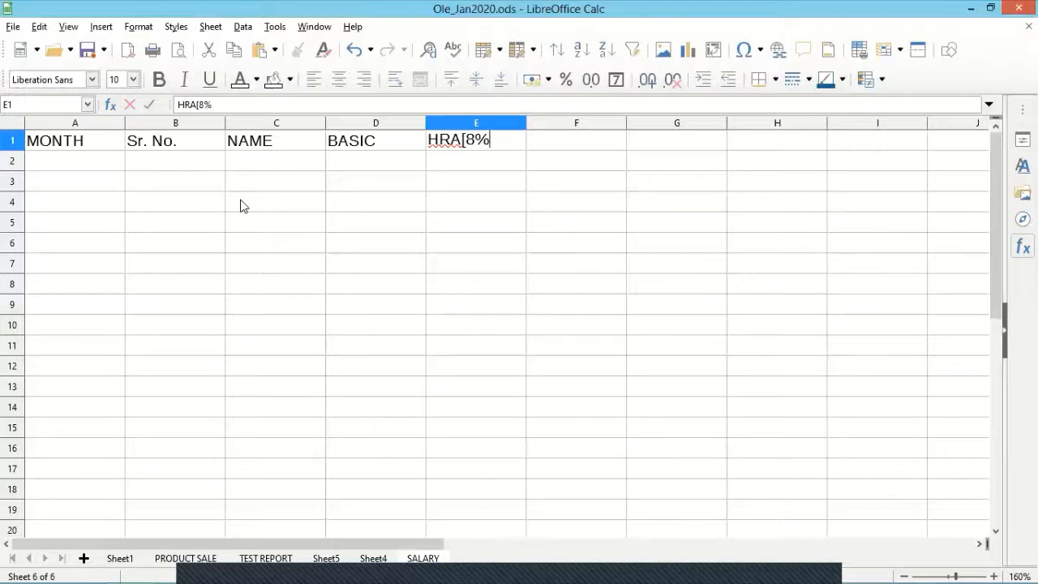
key("Tab")
type("DA")
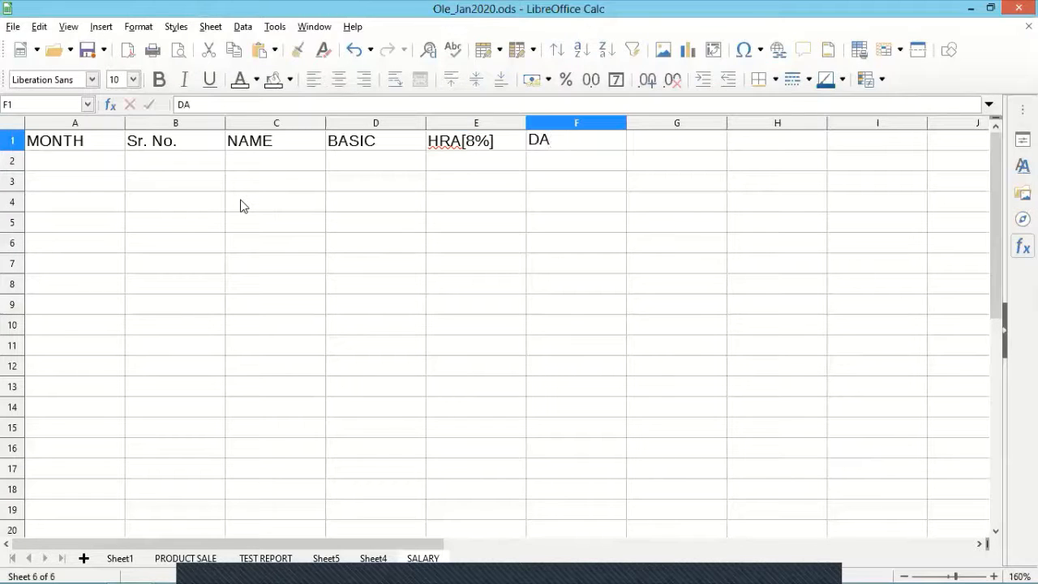
type("[12%")
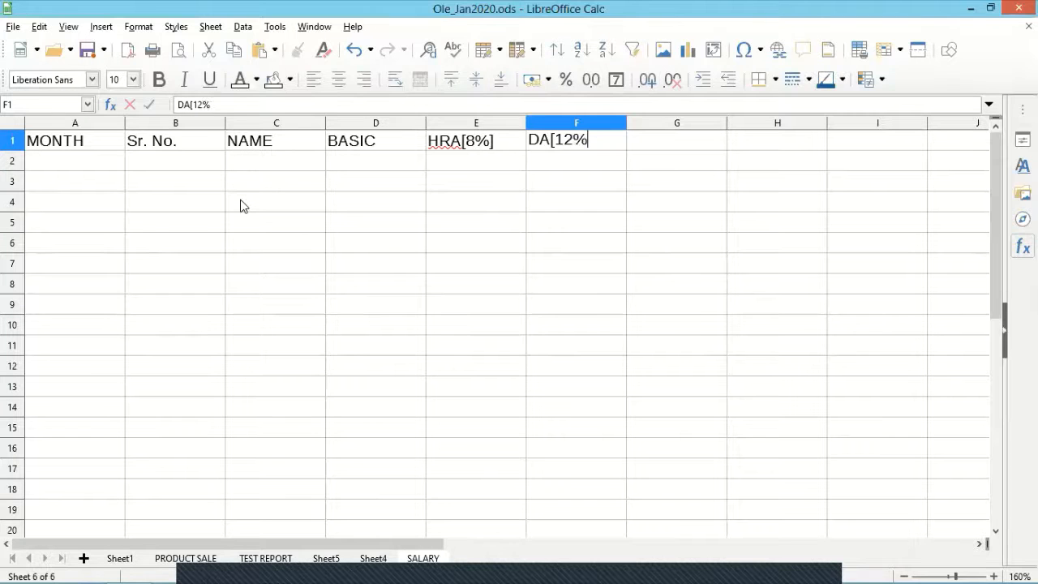
type("]")
key("Tab")
type("PF")
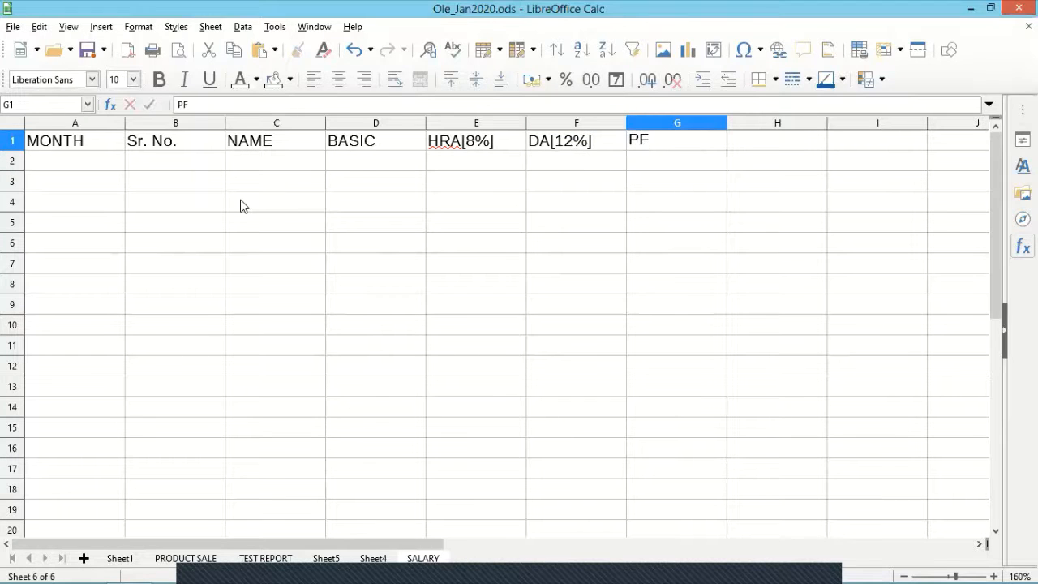
type("[17%]")
key("Tab")
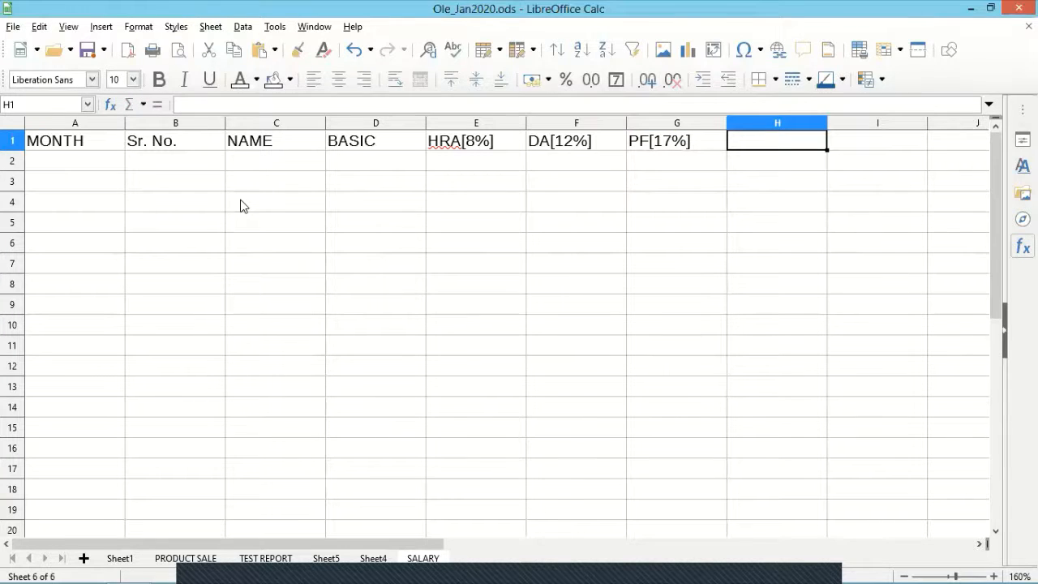
- Add the headers LEAVES, DEDUCTION and NET SALALRY in cells H1 to J1 and fit column J's width to its text
type("LEAVES")
key("Tab")
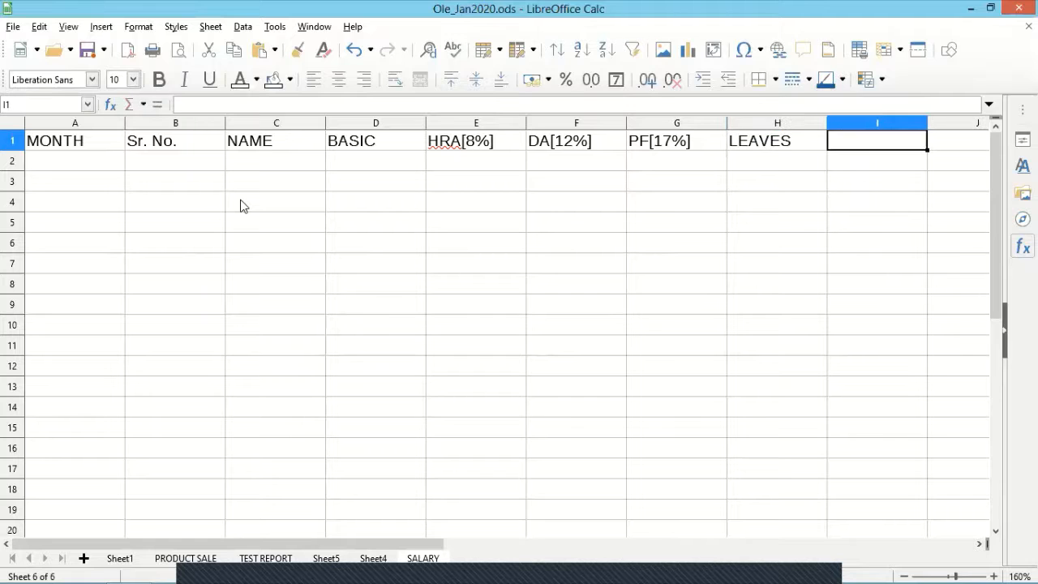
type("DEDUCTION")
key("Tab")
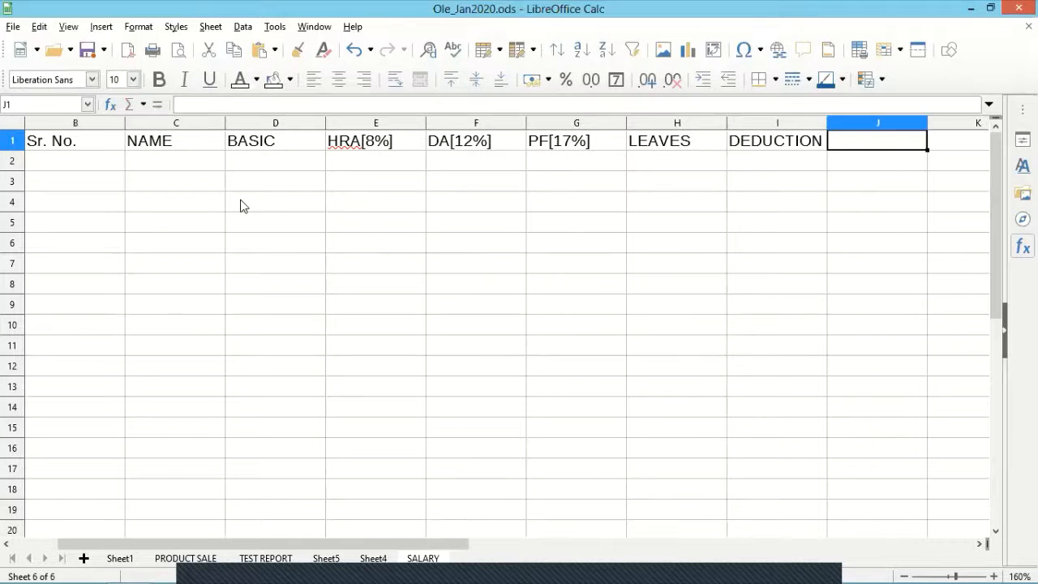
type("NET SALAL")
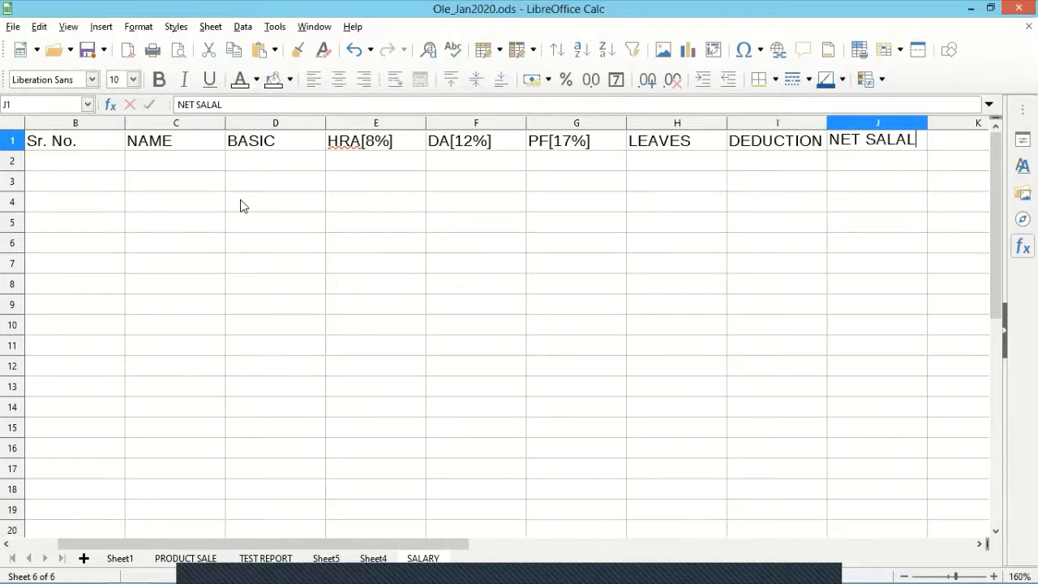
type("RY")
key("Return")
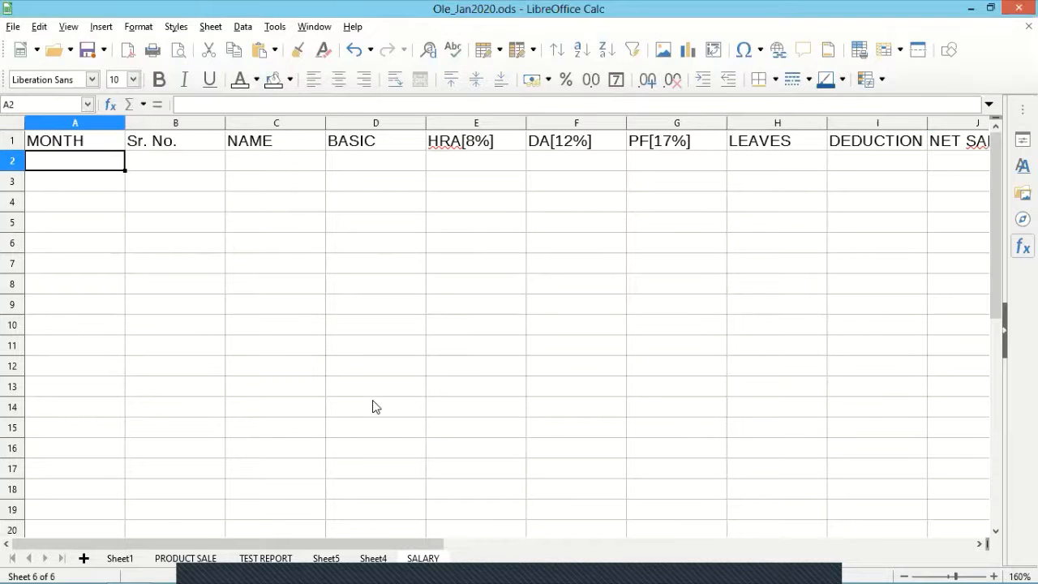
scroll(372, 406, "down", 3)
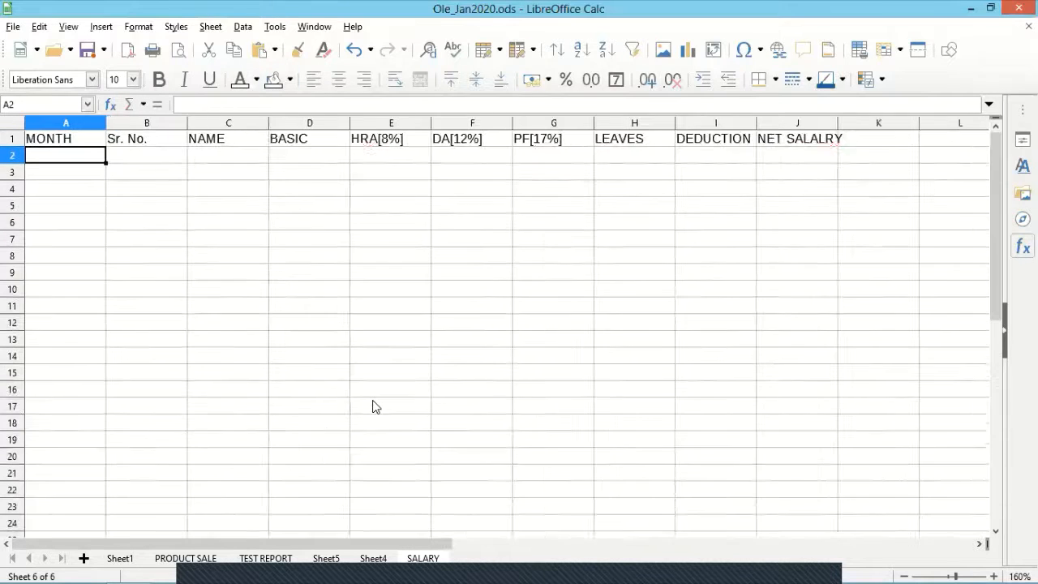
double_click(836, 122)
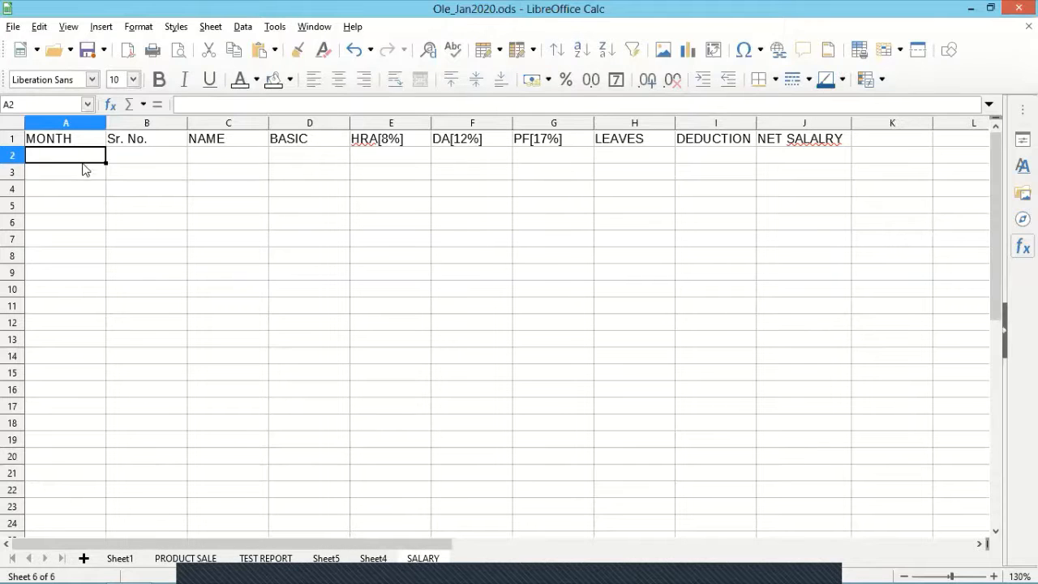
- Enter 1 in cell B2 and fill the serial numbers down to 10 in B11
left_click(150, 158)
type("1")
key("Return")
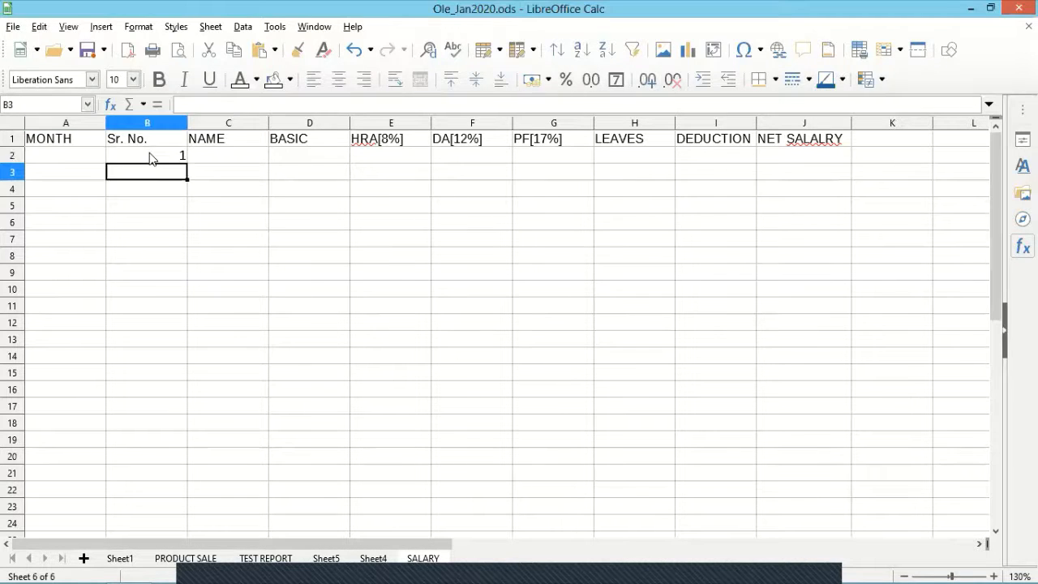
left_click(151, 157)
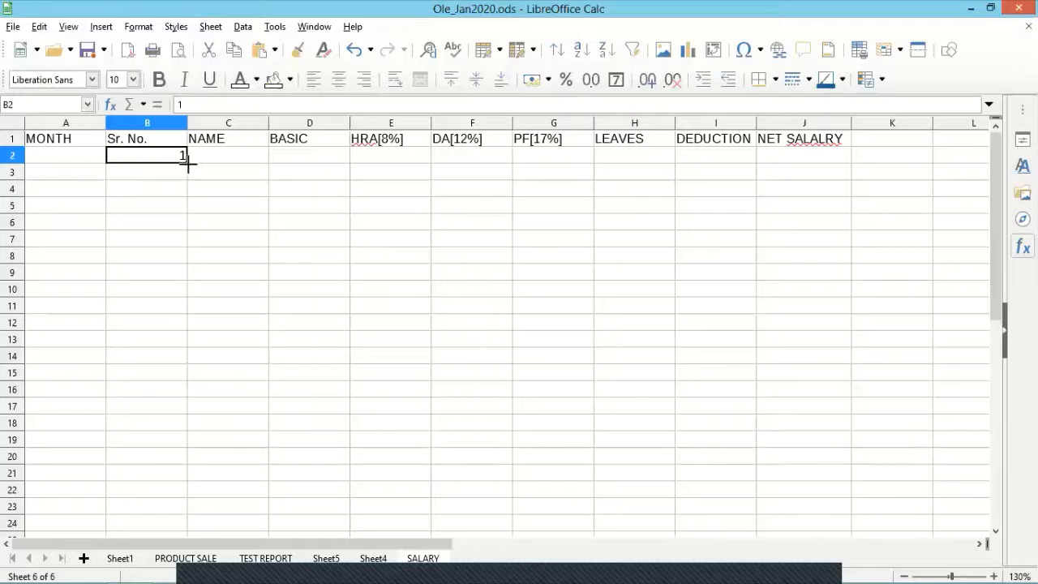
left_click_drag(186, 160, 176, 313)
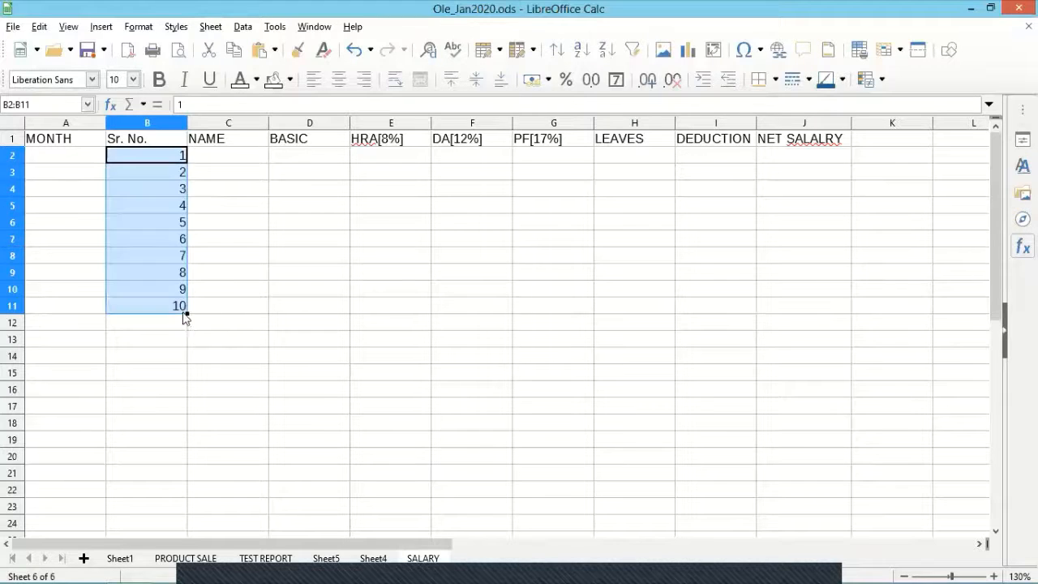
- Enter the first names of the first four employees in cells C2 to C5 of the NAME column
left_click(222, 163)
type("AMAN")
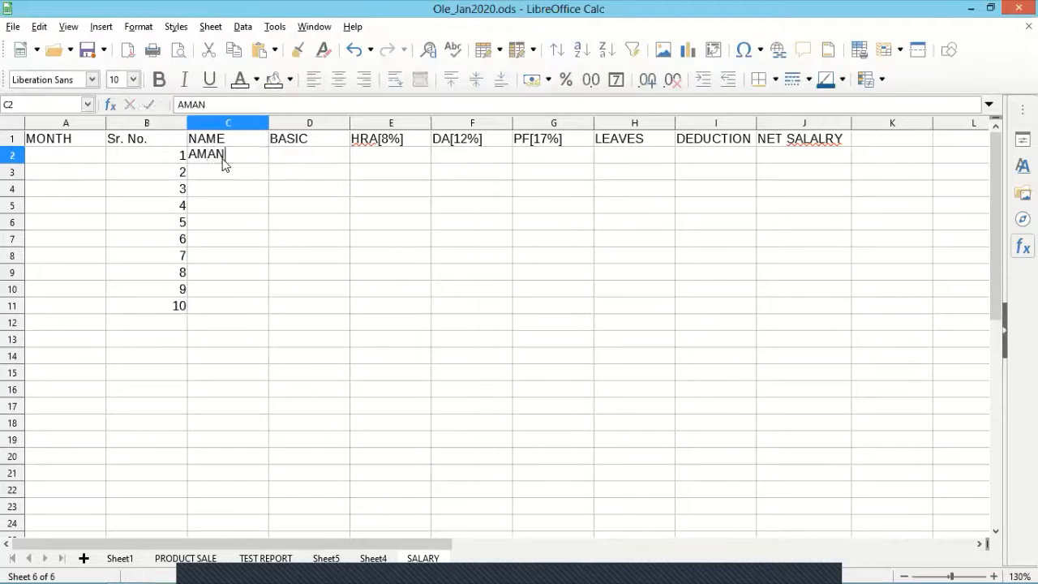
key("Return")
type("KARAN")
key("Return")
type("NAMAN")
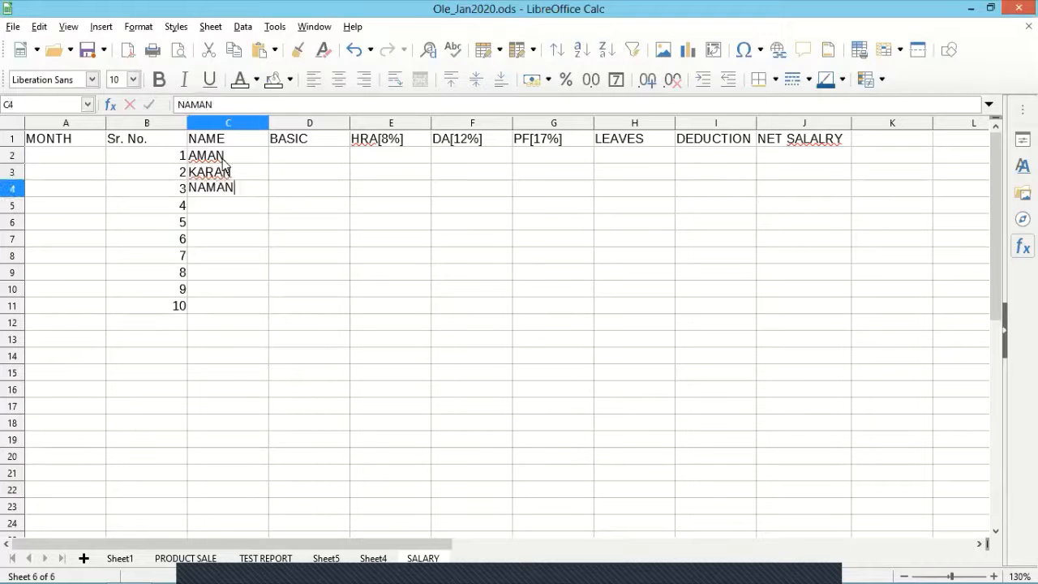
key("Return")
type("NAINA")
key("Return")
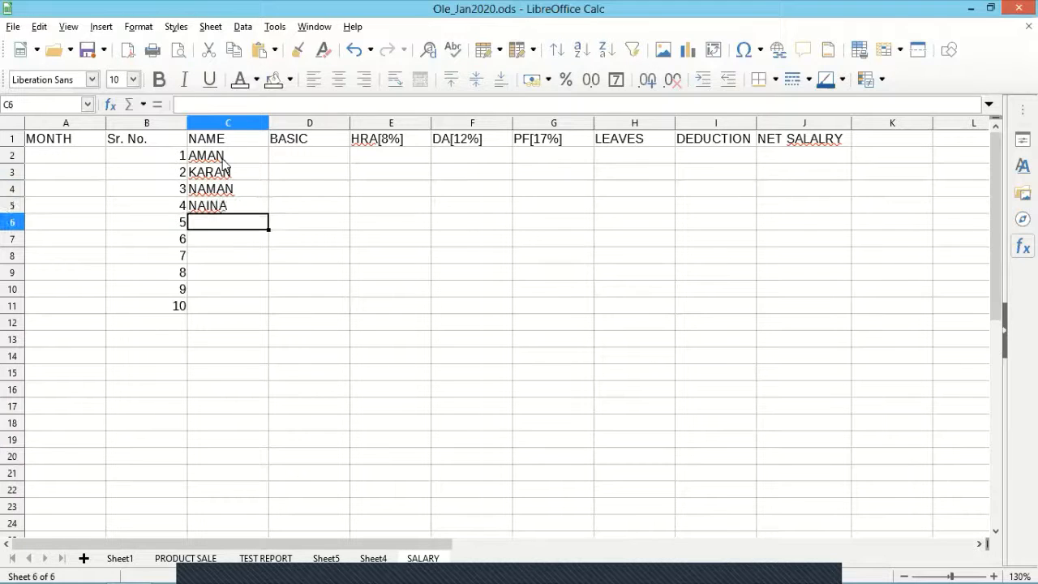
- Enter employee first names for serial numbers 5 to 7 in cells C6 to C8, correcting the spelling in C8
type("KUNAL")
key("Return")
type("ROHAN")
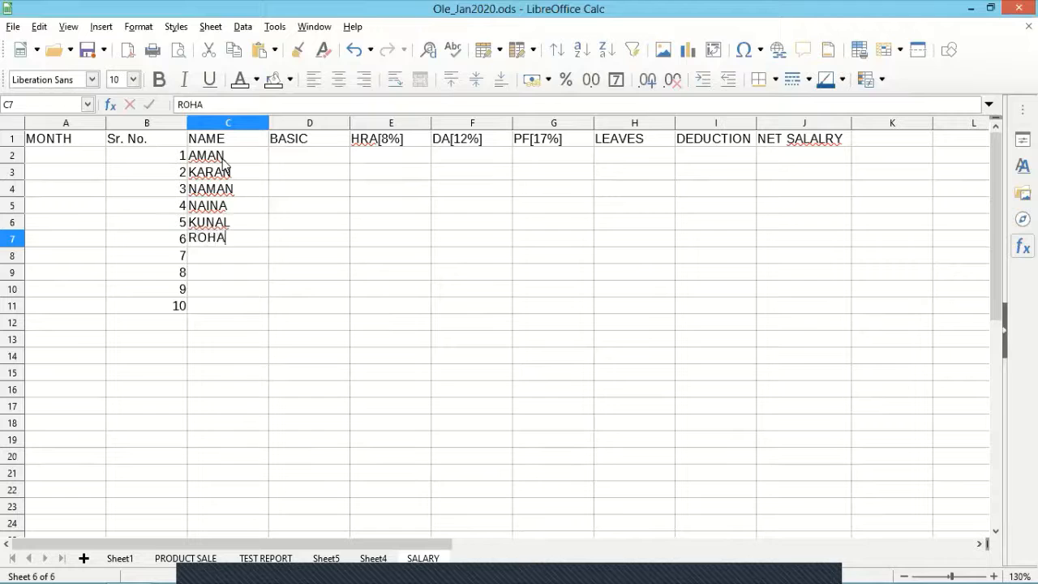
key("Return")
type("ROHITA")
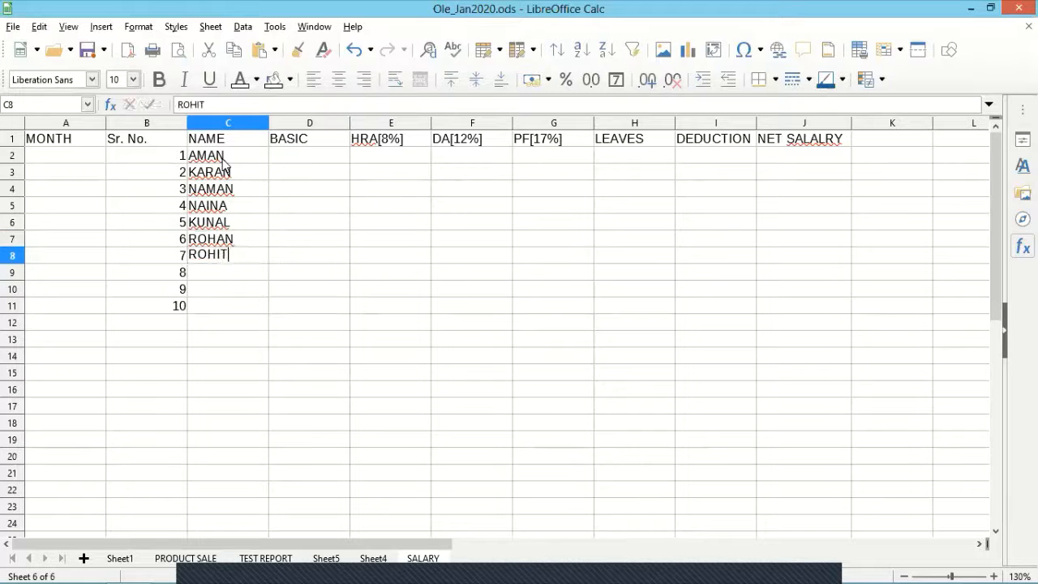
key("Return")
key("Up")
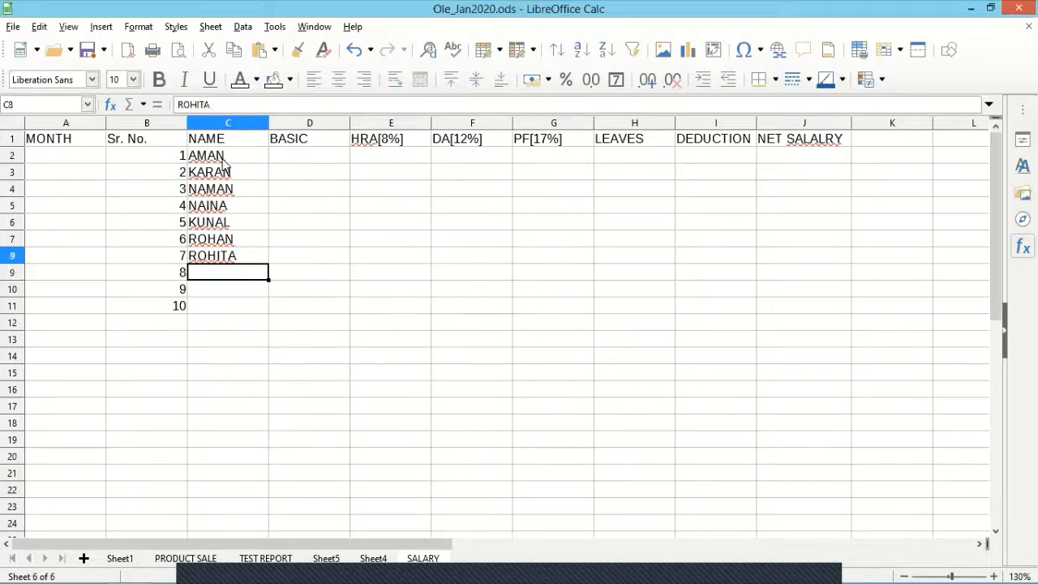
type("RIH")
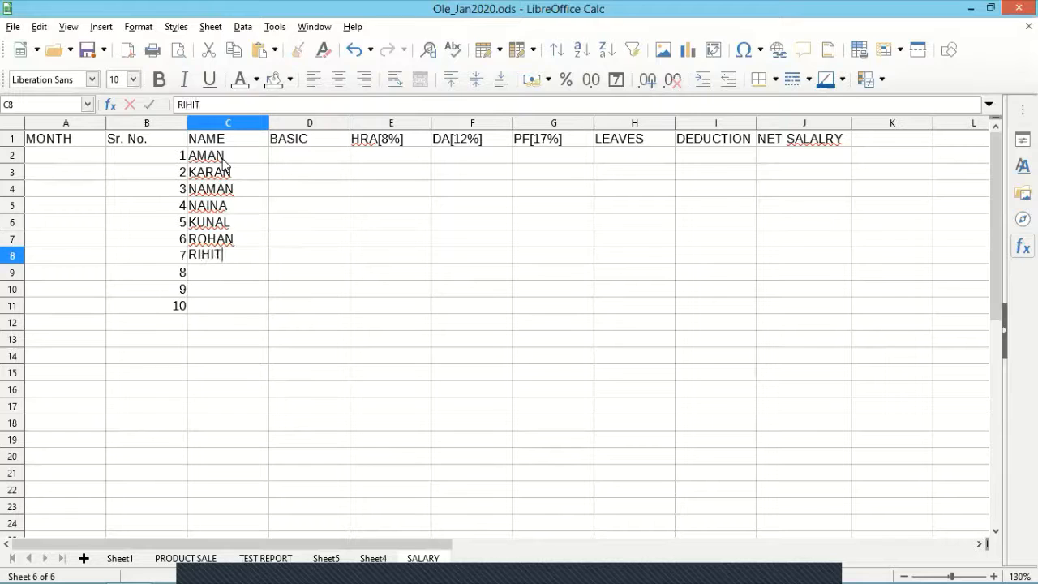
type("IT")
key("BackSpace")
key("BackSpace")
key("BackSpace")
type("OHIT")
key("Return")
- Enter the last three employees' first names in cells C9 to C11, correcting the spelling in C11
type("TAR")
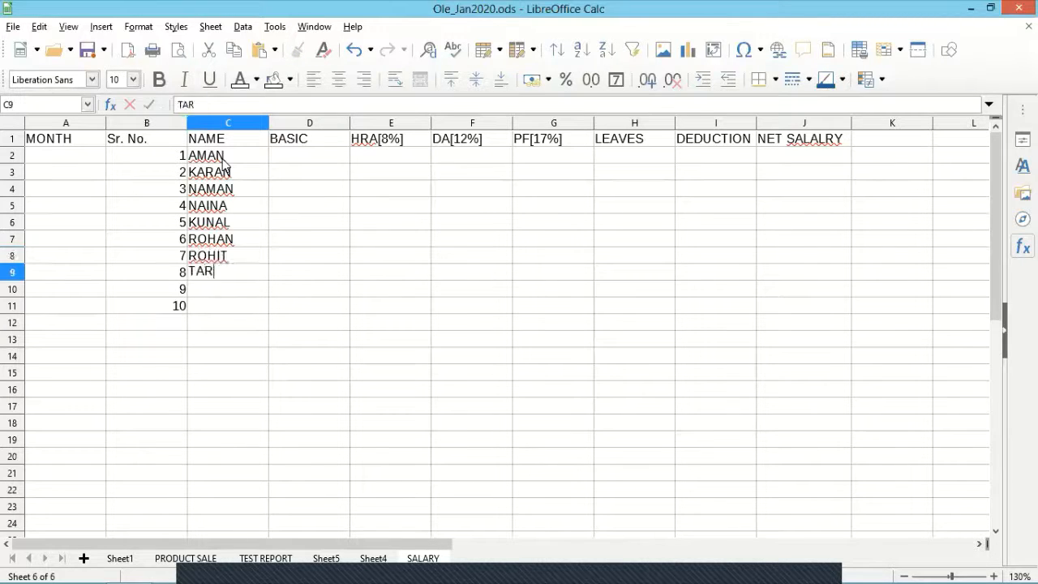
type("UN")
key("Return")
type("A")
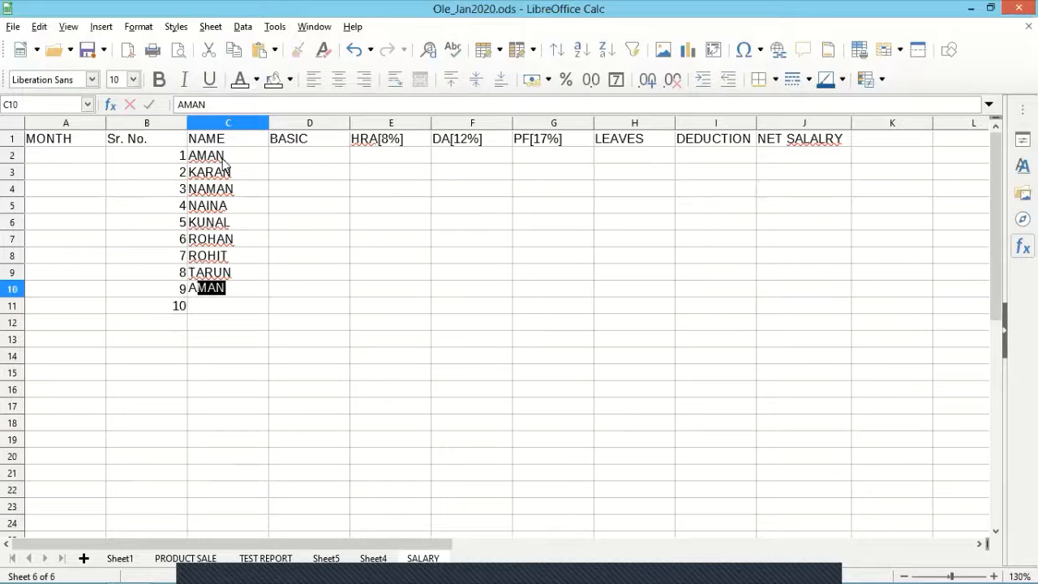
type("DITYA")
key("Return")
type("YA")
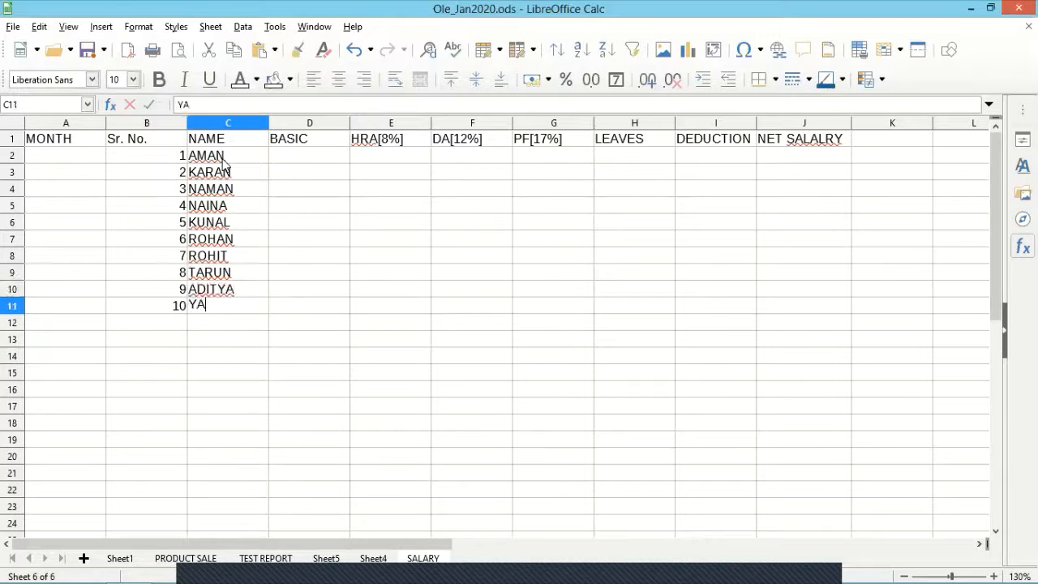
type("MAINI")
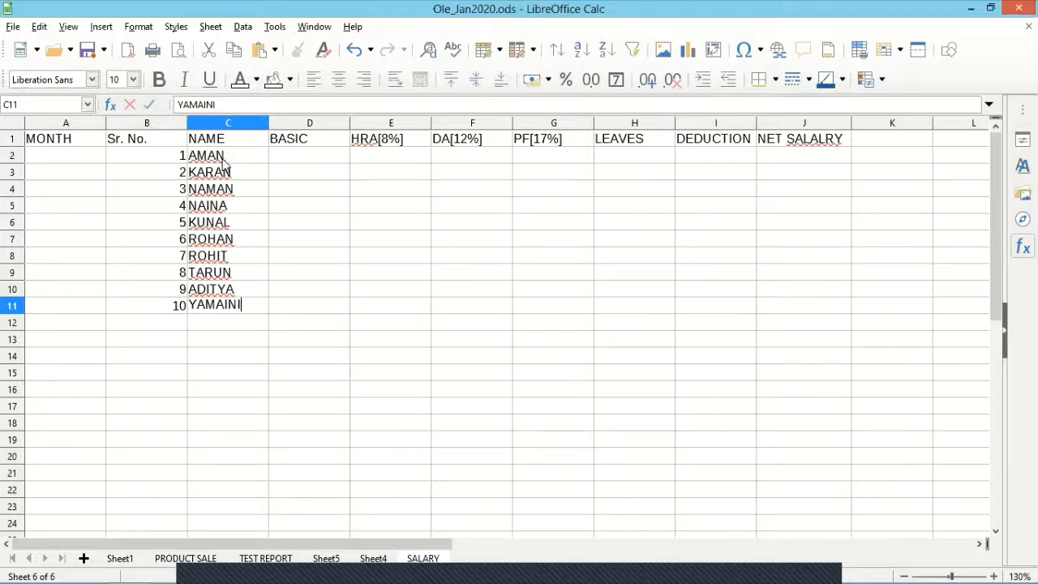
key("BackSpace")
key("BackSpace")
key("BackSpace")
key("BackSpace")
type("IN")
key("Return")
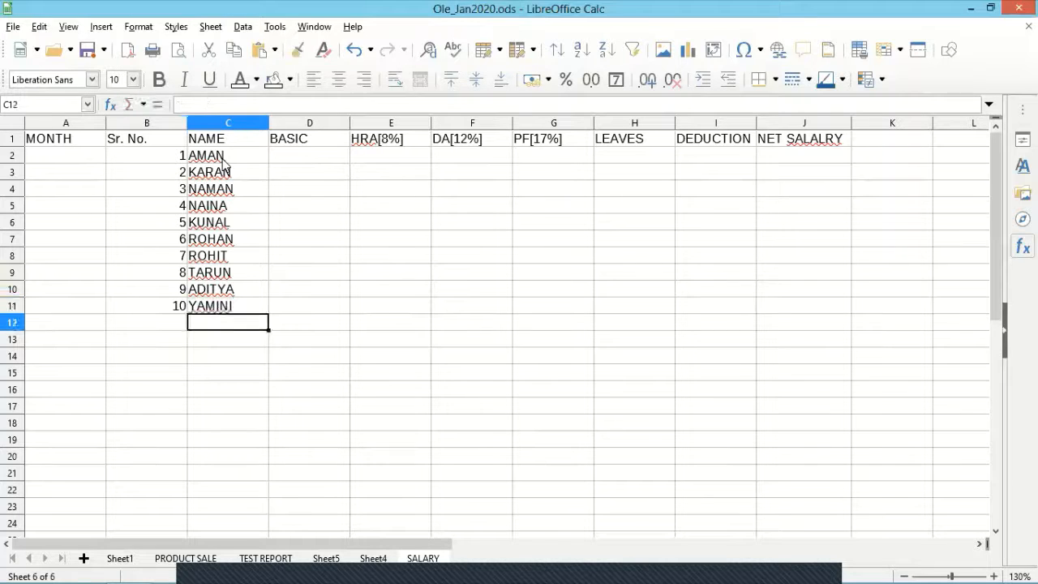
- Enter JAN in cell A2 and fill the month series down to Oct in A11
left_click(55, 162)
type("JAN'")
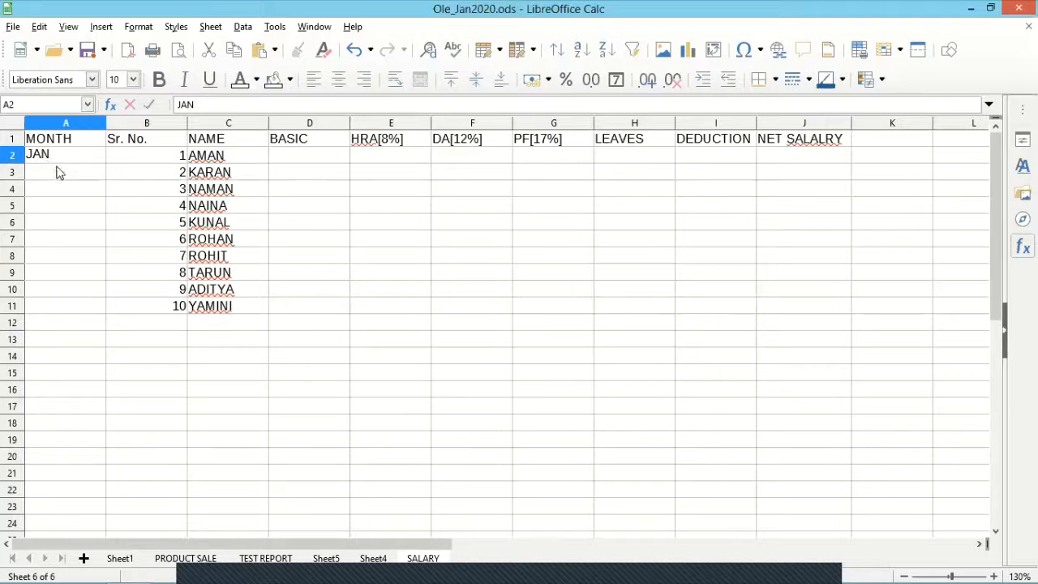
key("Return")
left_click(97, 162)
left_click_drag(105, 163, 99, 319)
- Enter the BASIC salaries 25000, 15500, 20000 and 45000 in cells D2 to D5
left_click(321, 161)
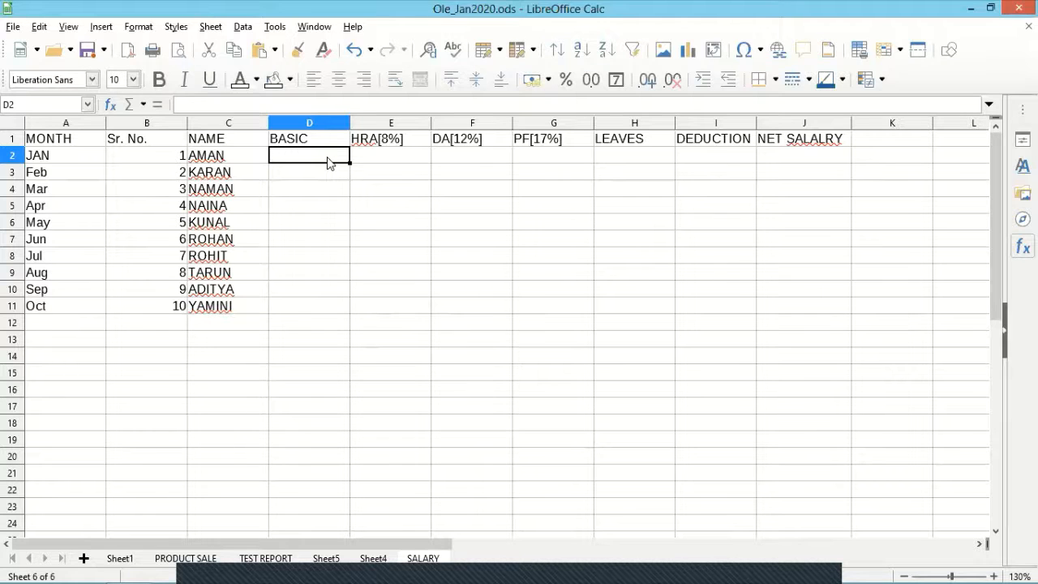
type("25000")
key("Return")
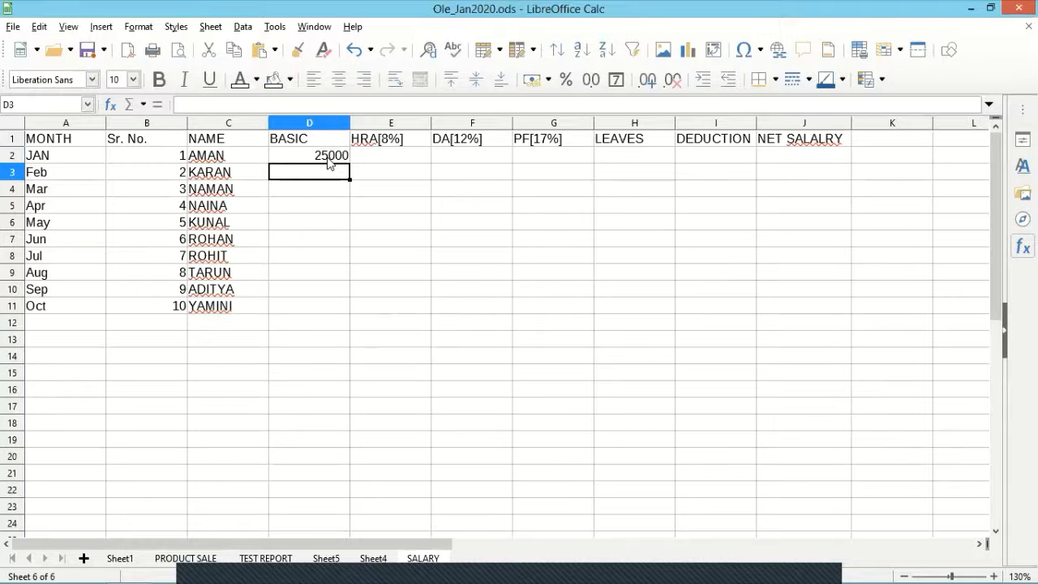
type("15500")
key("Return")
type("200")
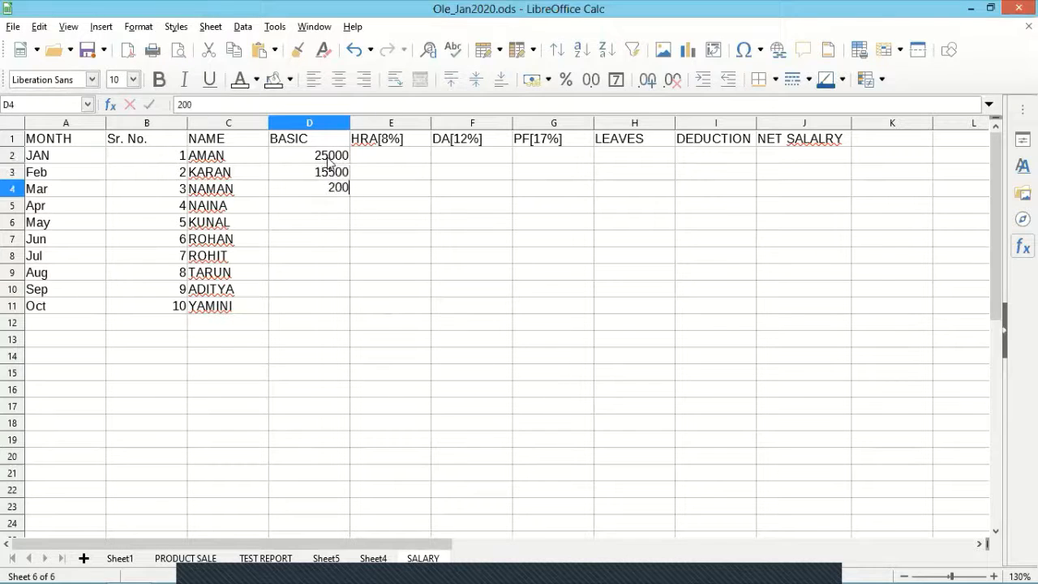
type("00")
key("Return")
type("45000")
key("Return")
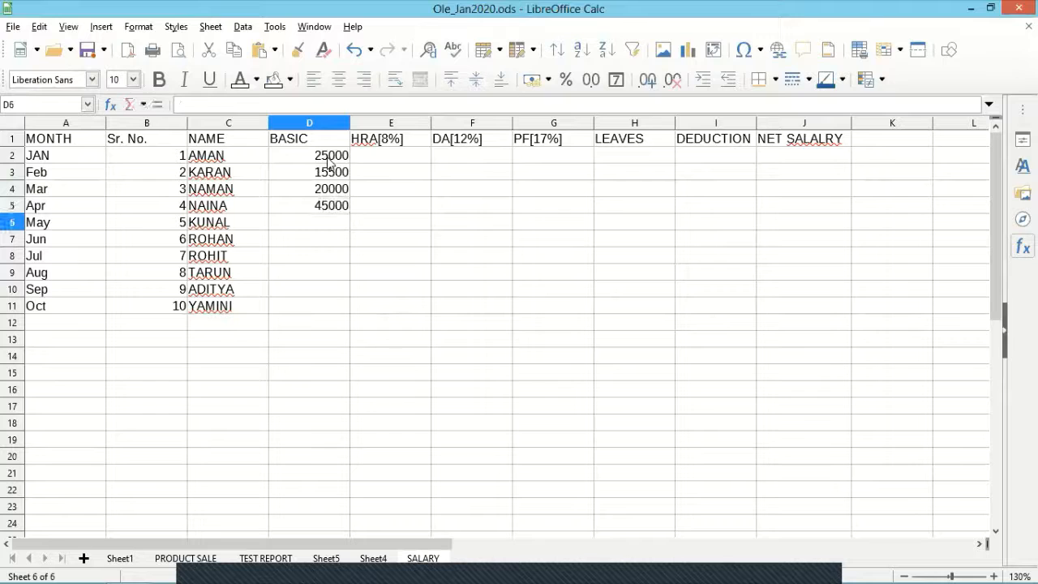
- Enter the BASIC salaries 25000, 22000 and 15000 in cells D6 to D8, correcting the mistyped amount in D8
type("25000")
key("Return")
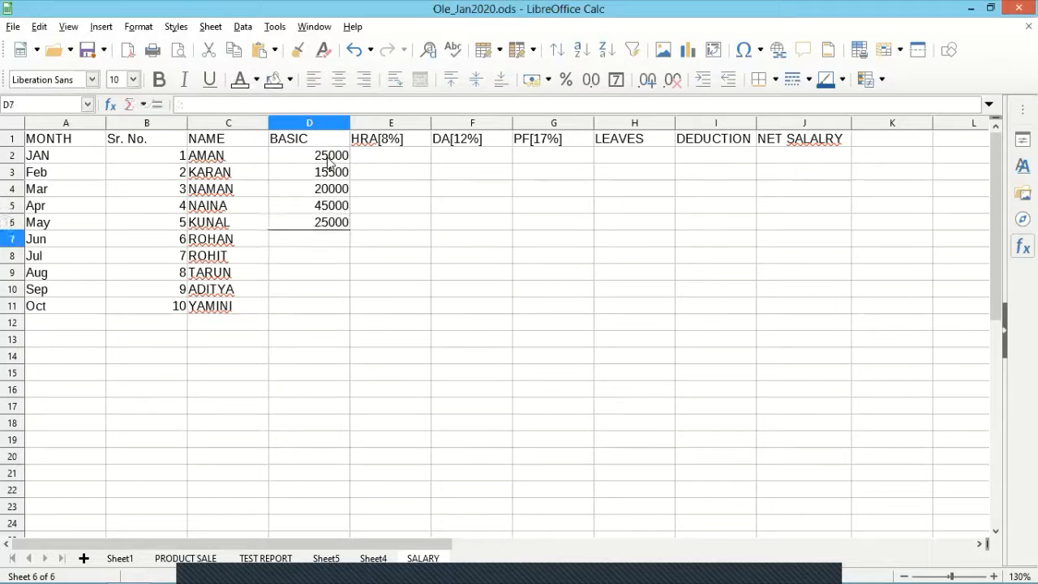
type("22000")
key("Return")
type("150000")
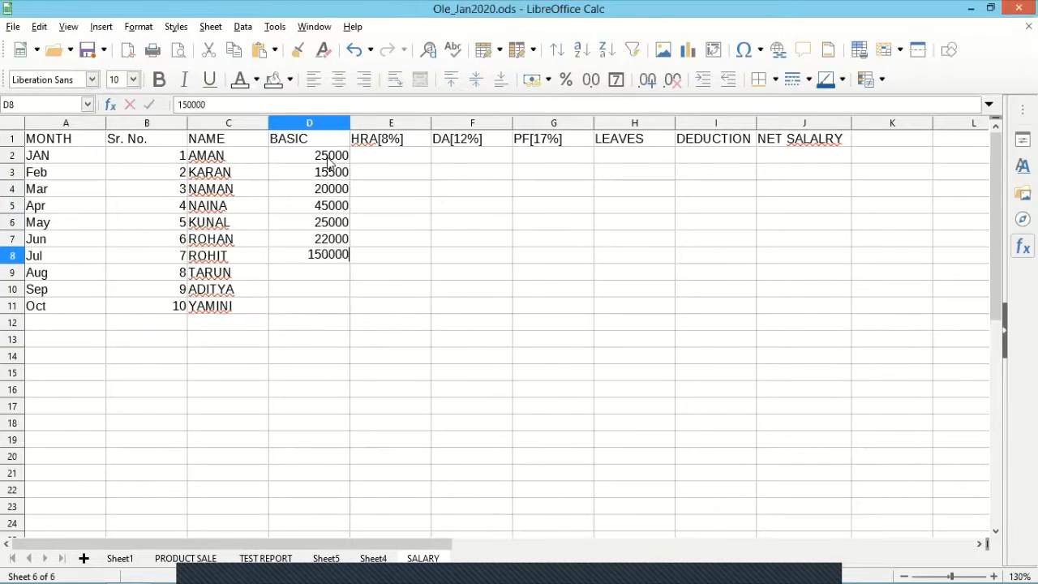
key("Return")
key("Right")
key("Up")
type("15")
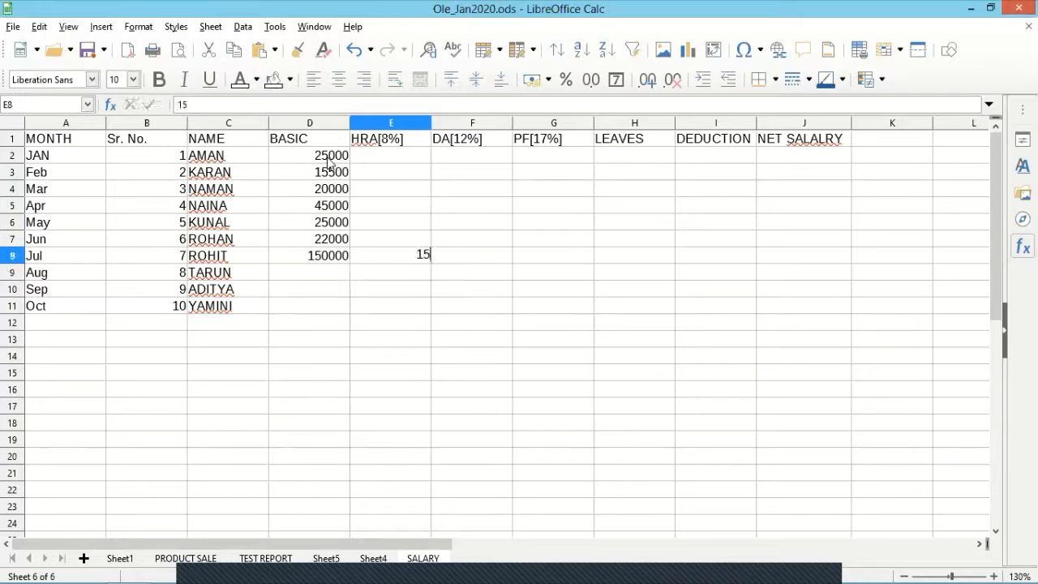
key("BackSpace")
key("Left")
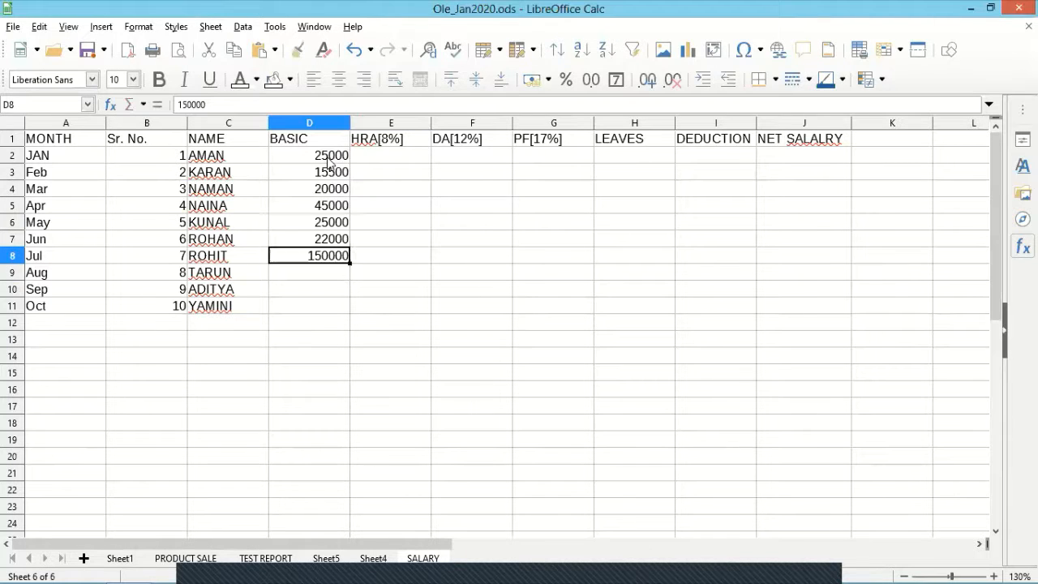
type("15000")
key("Return")
- Enter the last three BASIC salaries, 20000, 18500 and 25000, in cells D9 to D11
type("20000")
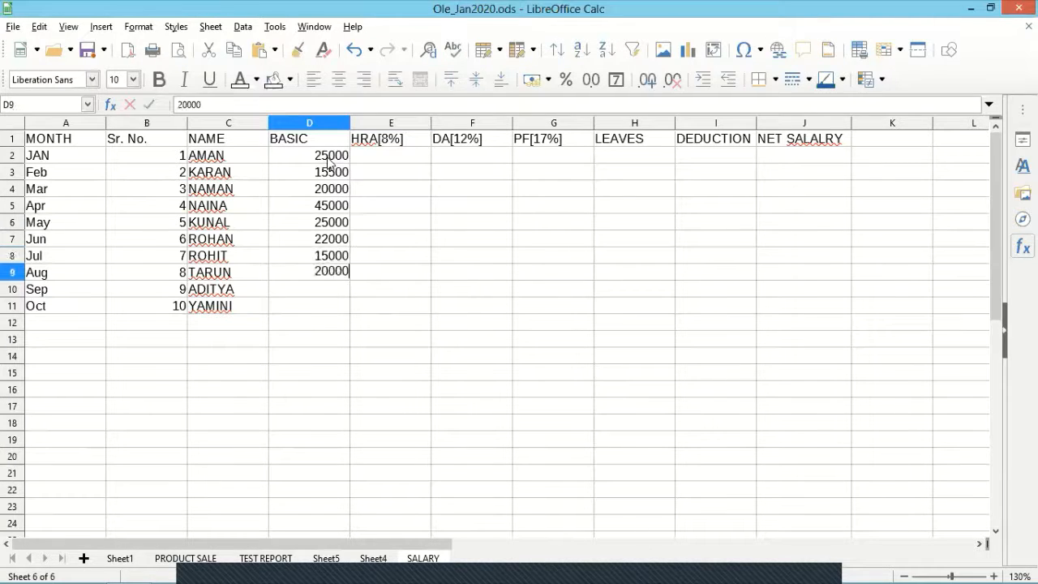
key("Return")
type("18500")
key("Return")
type("2")
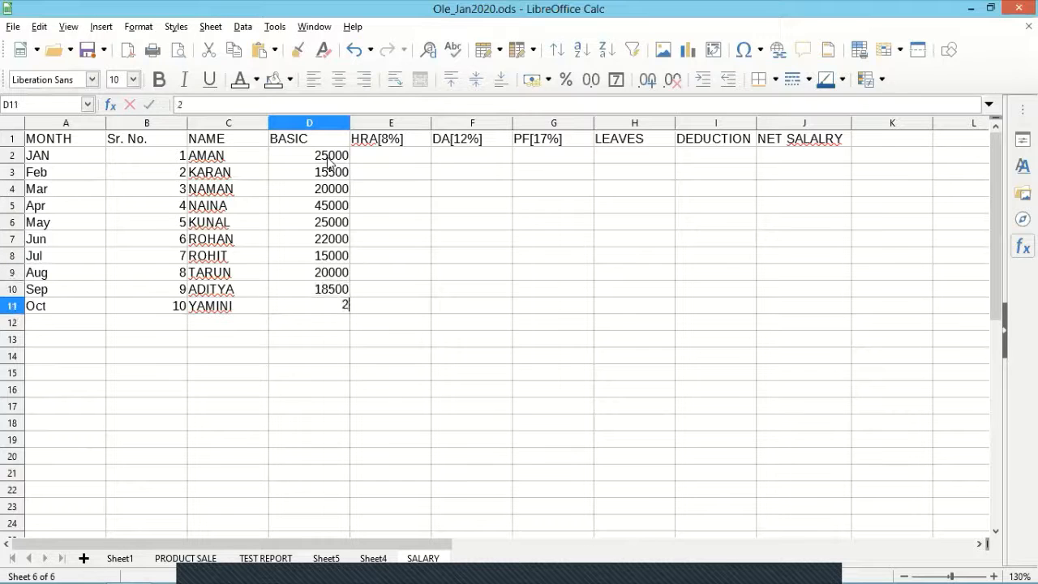
type("5000")
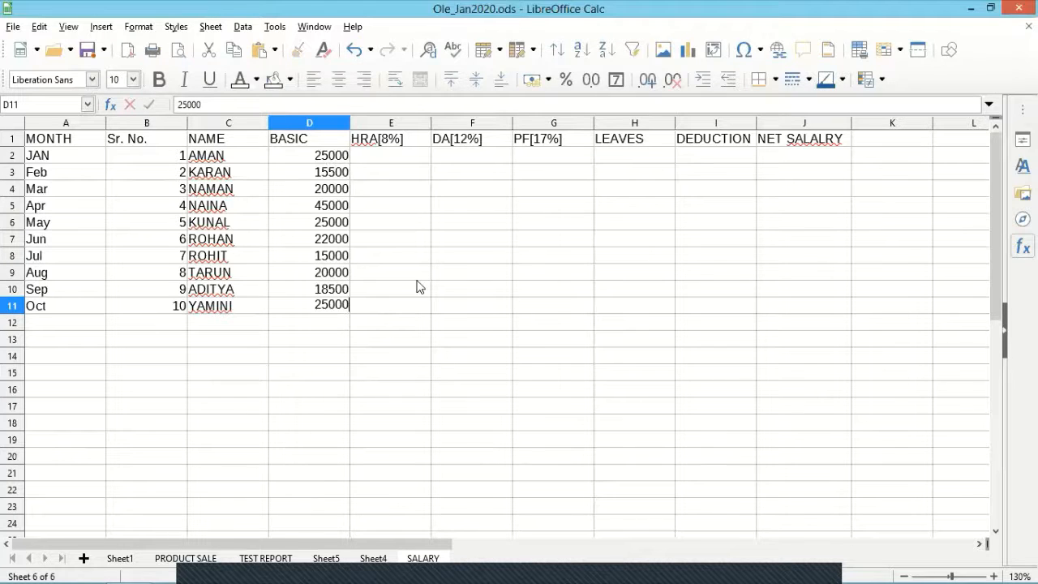
left_click(417, 279)
- Calculate HRA in cell E2 with the formula =D2*8% and fill it down to E11
left_click(396, 163)
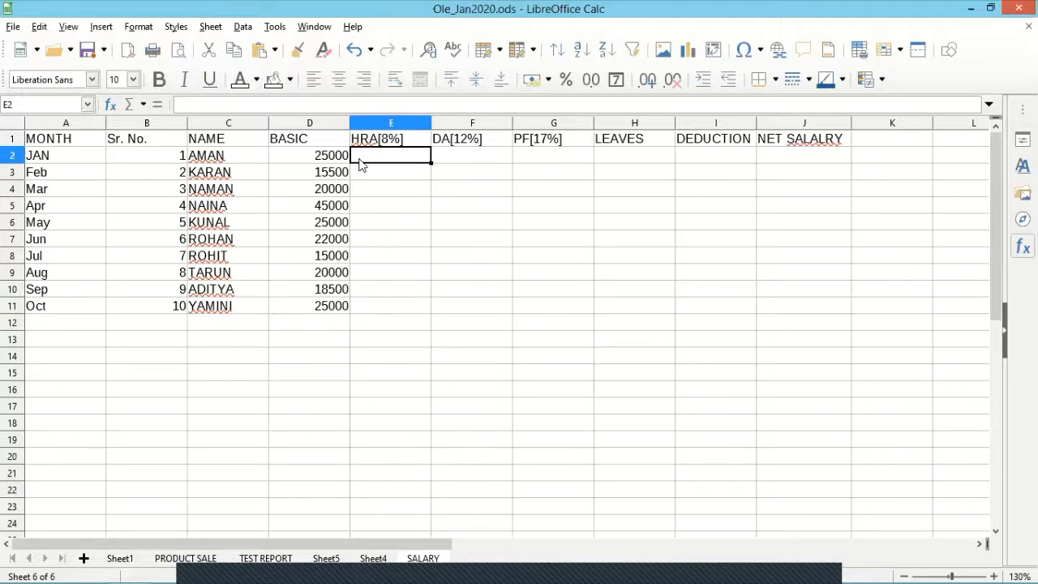
type("=")
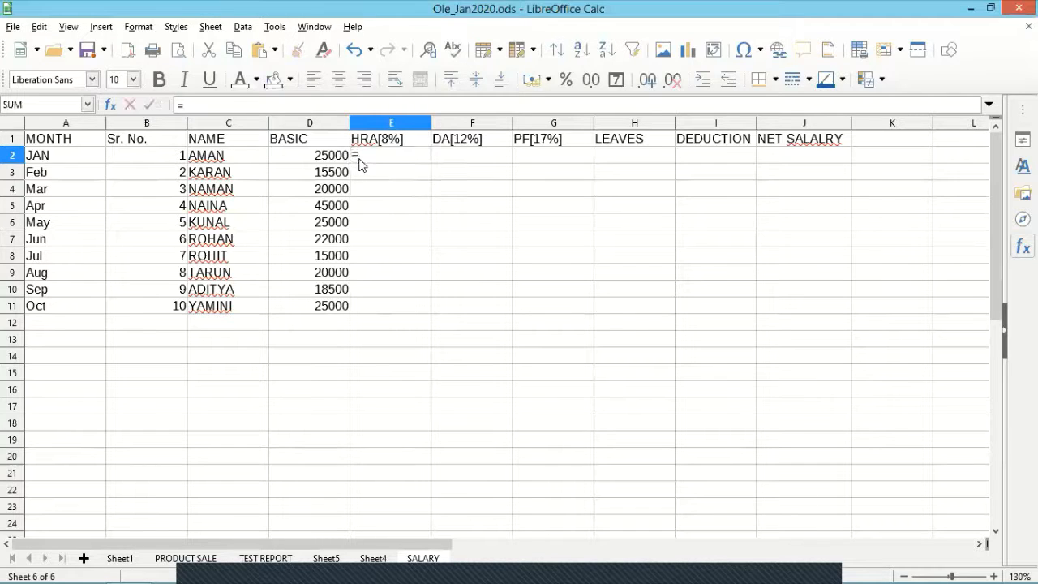
left_click(322, 159)
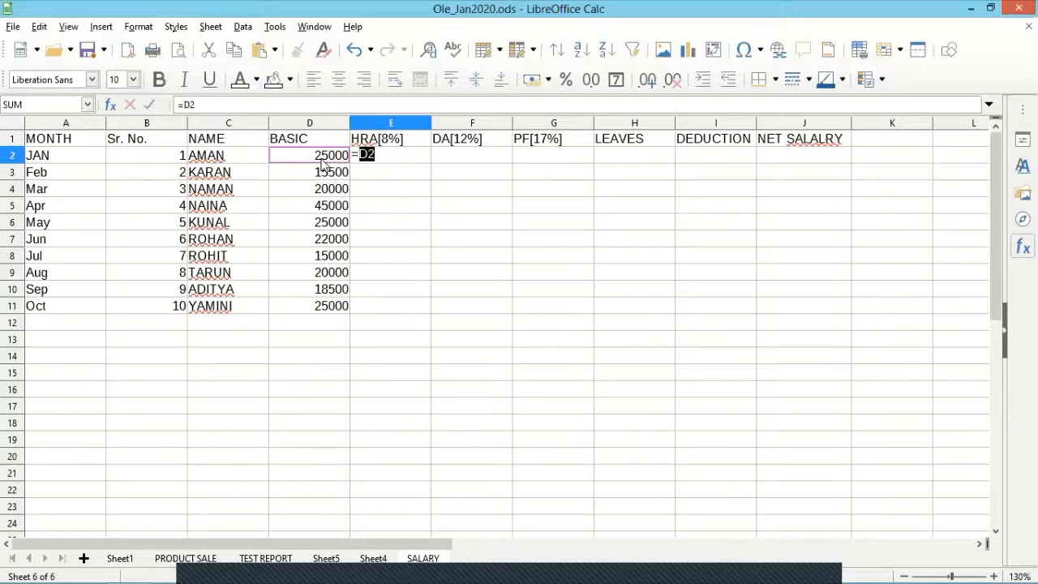
type("*8%")
key("Return")
left_click(405, 161)
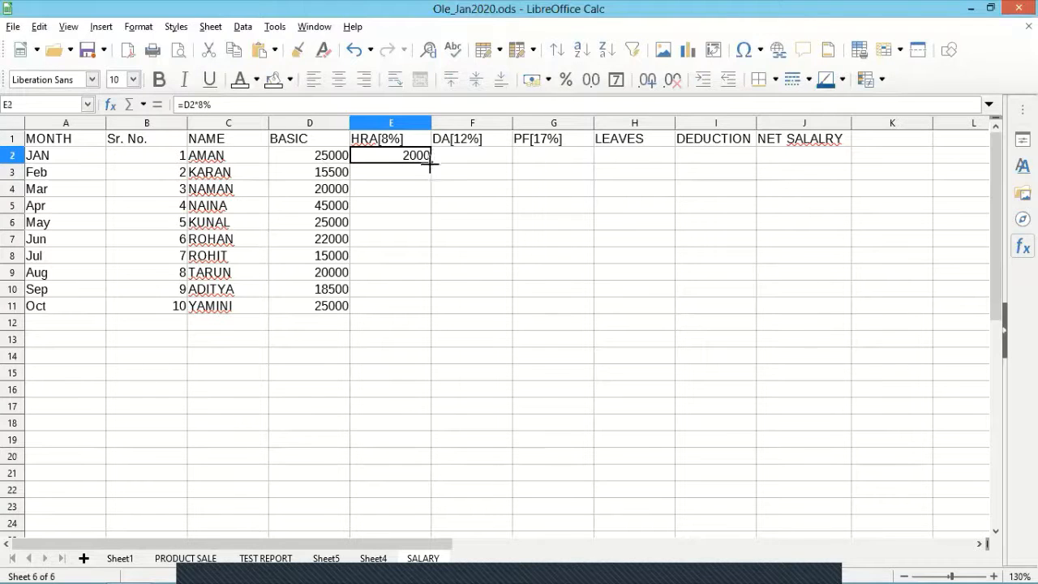
left_click_drag(430, 163, 431, 308)
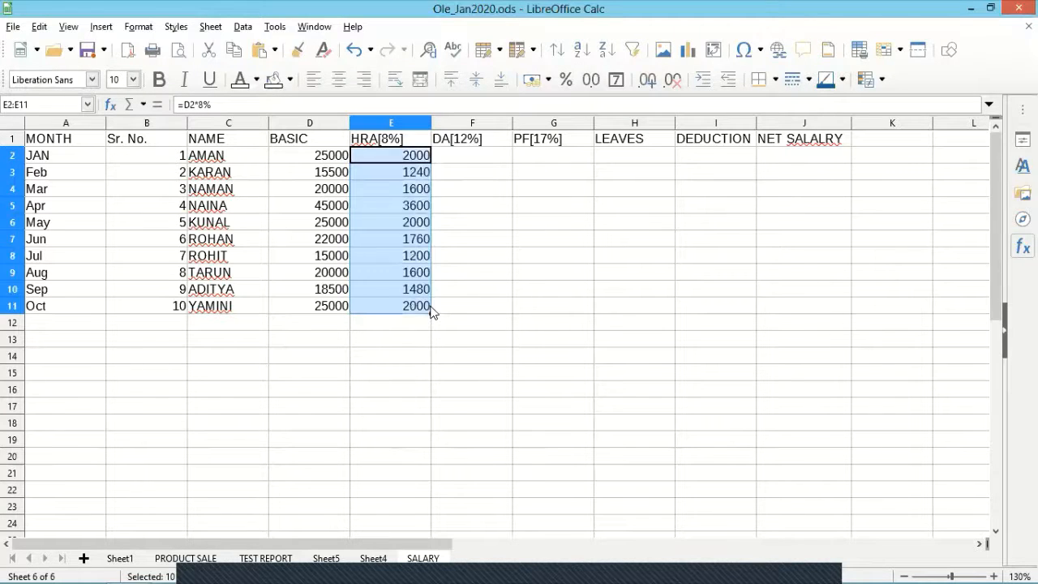
- Calculate DA in cell F2 with the formula =D2*12% and fill it down to F11
left_click(492, 158)
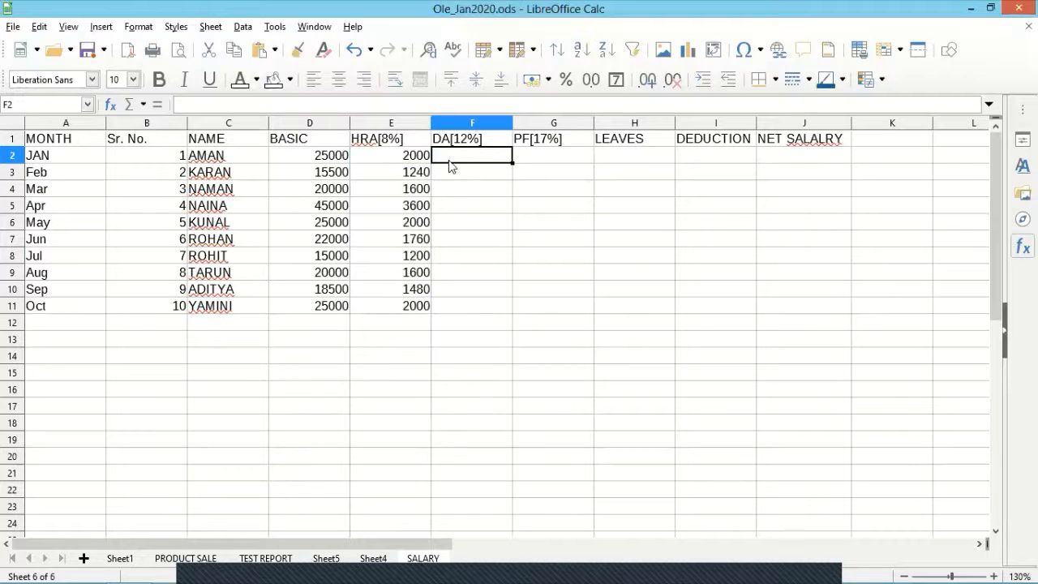
type("=")
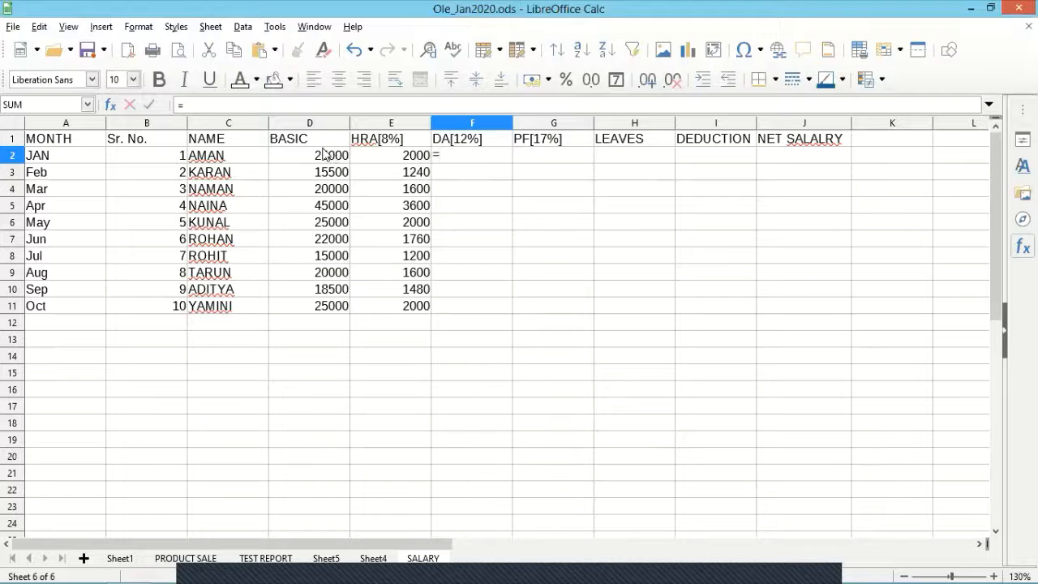
left_click(324, 158)
type("*12")
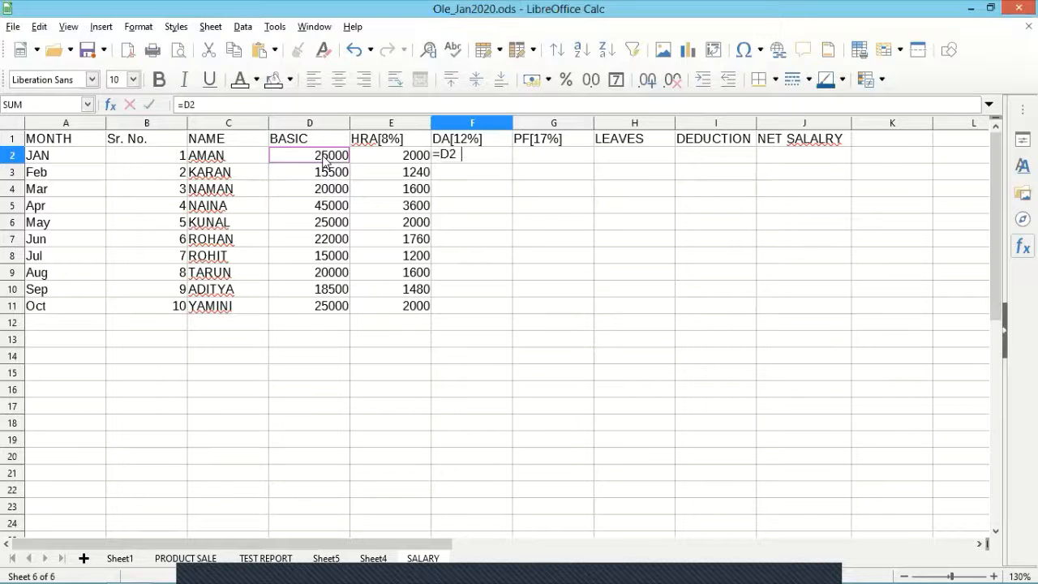
type("%")
key("Return")
left_click(466, 154)
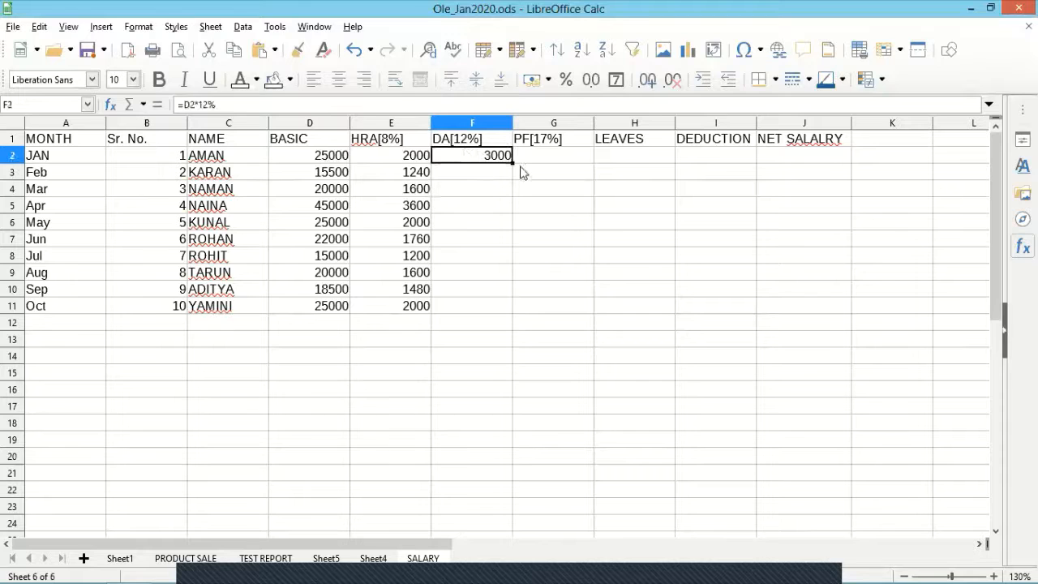
left_click_drag(512, 163, 516, 308)
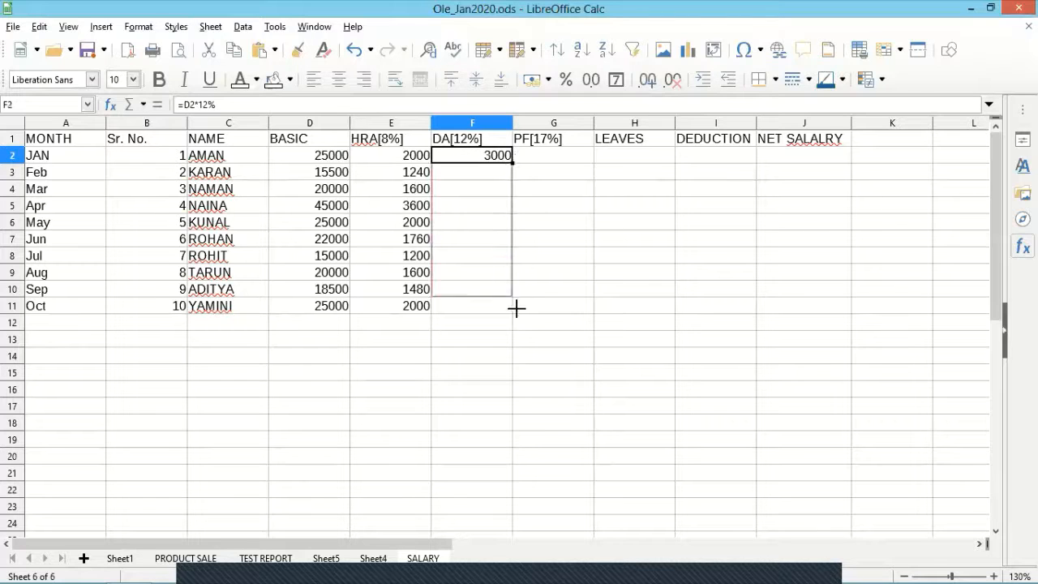
- Calculate PF in cell G2 with the formula =D2*17% and fill it down to G11
left_click(545, 161)
type("=")
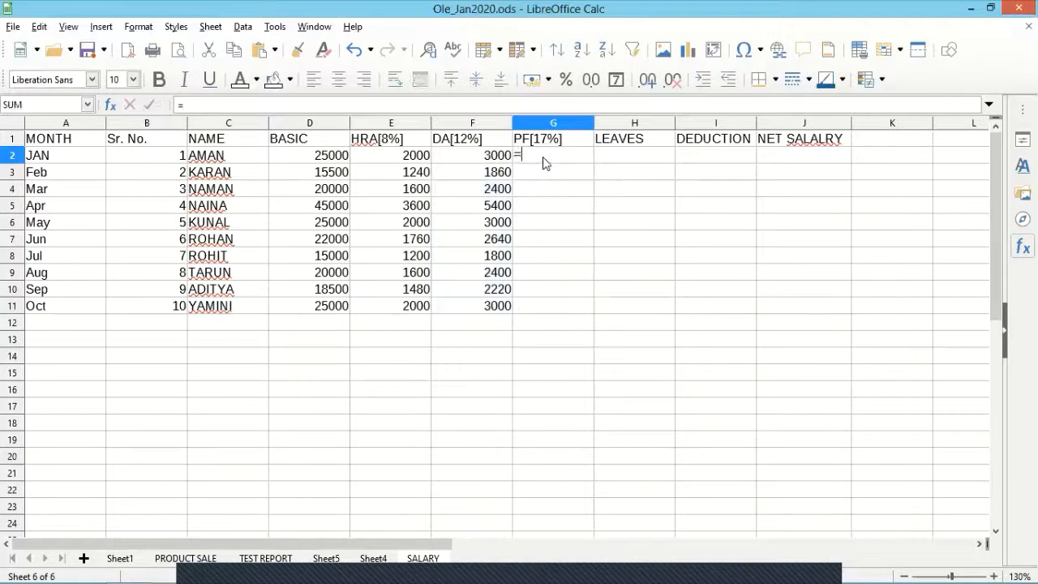
key("Left")
key("Left")
key("Left")
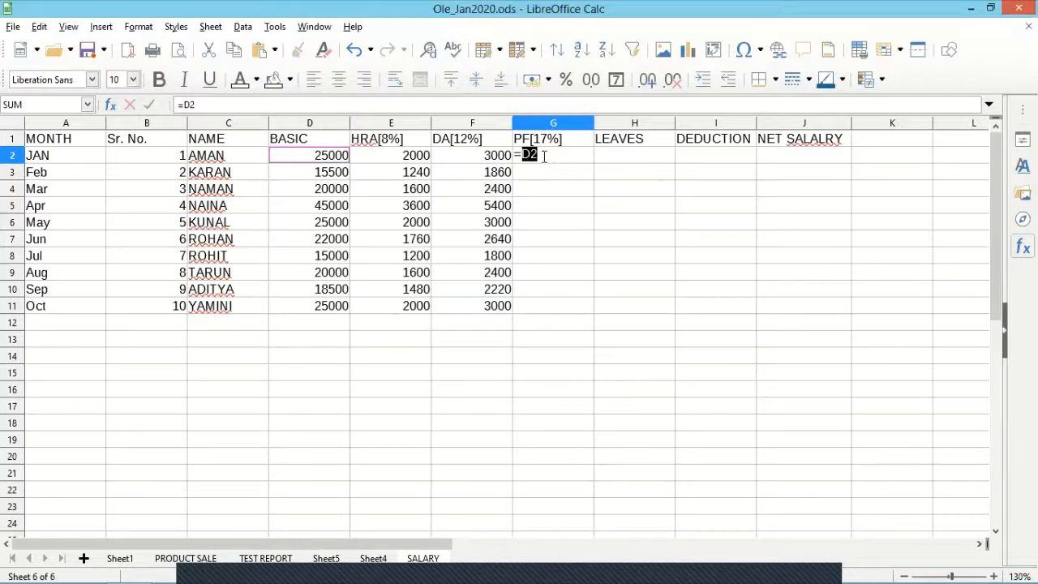
type("*17%")
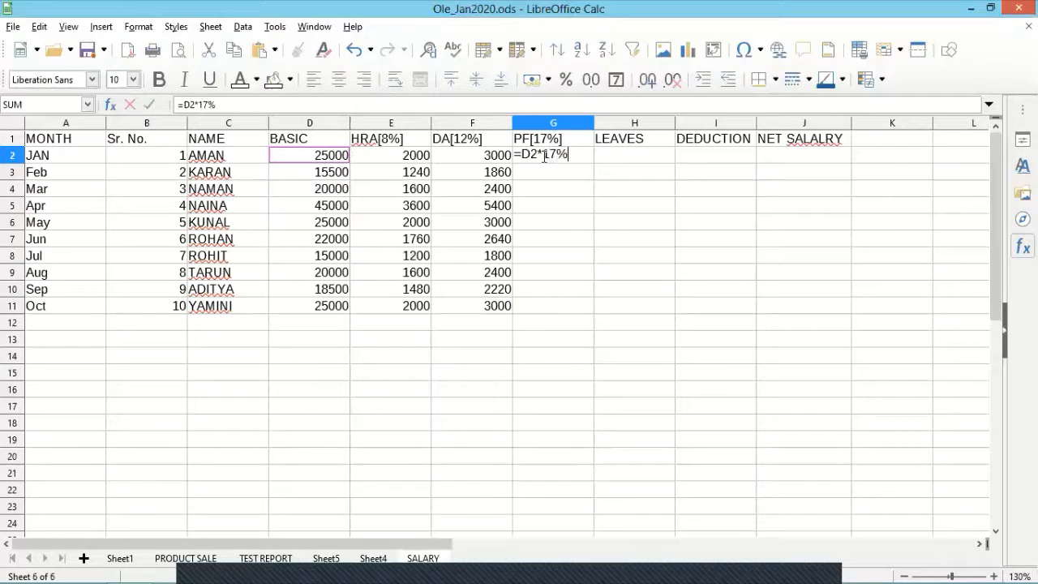
key("Return")
left_click(544, 155)
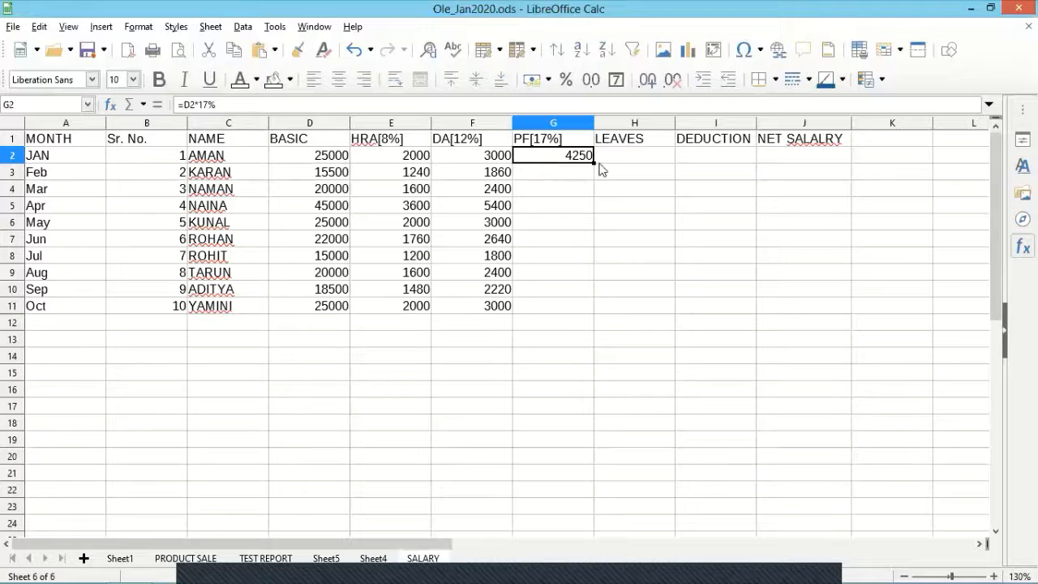
left_click_drag(593, 164, 601, 324)
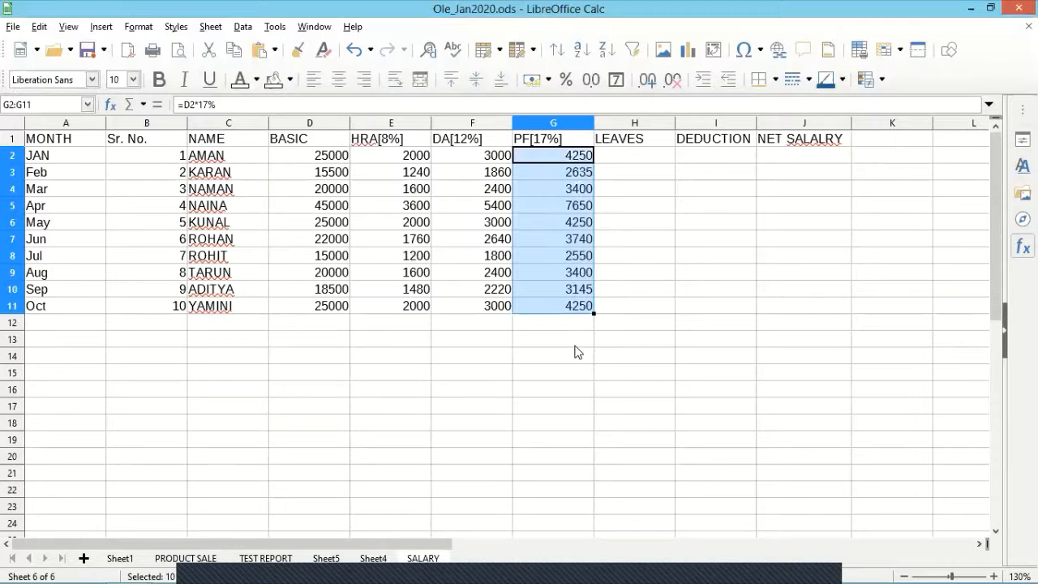
left_click(576, 350)
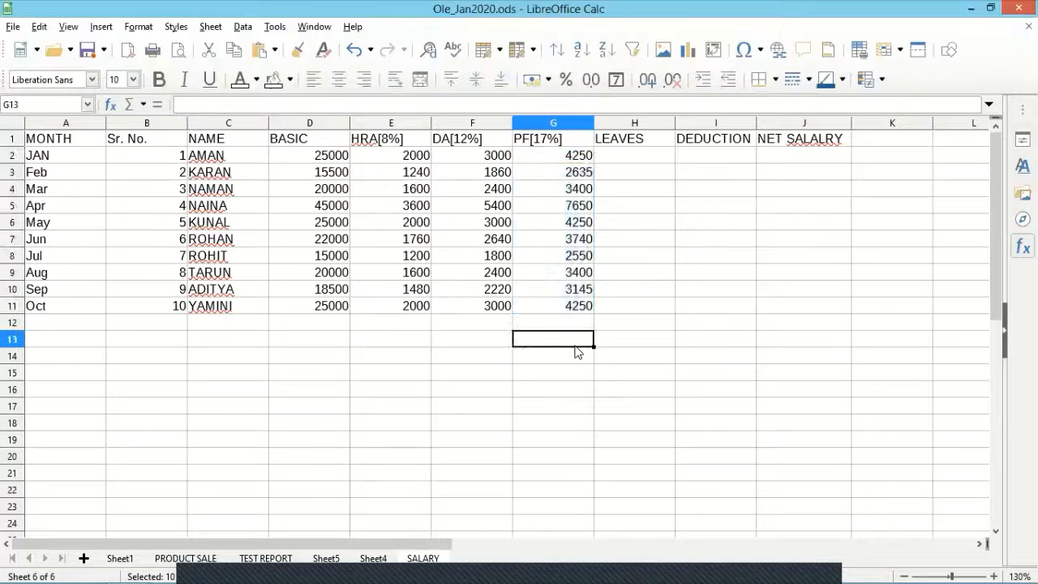
- Correct the spelling of the header in cell J1 to NET SALARY
left_click(639, 156)
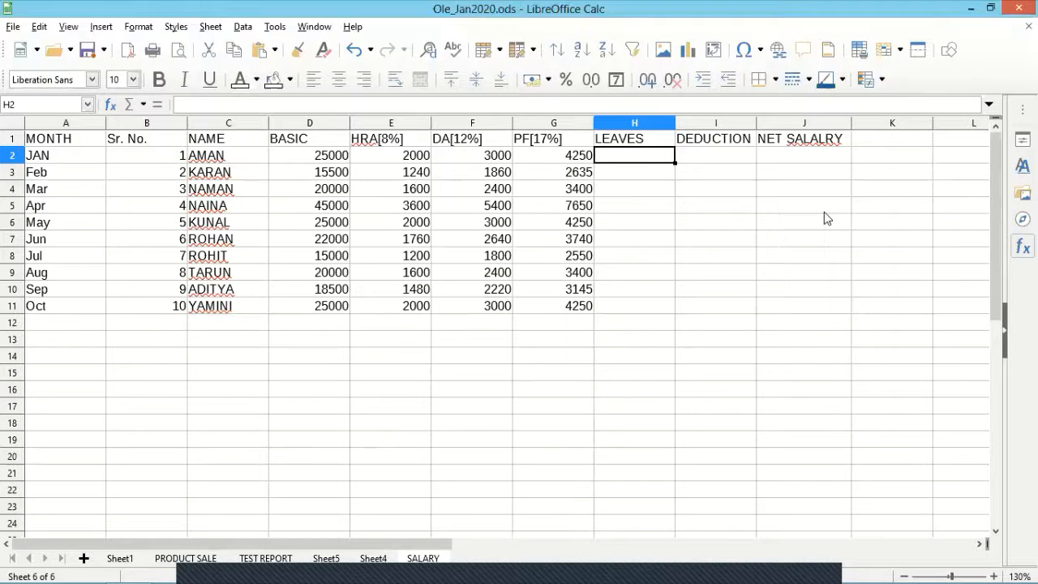
double_click(825, 149)
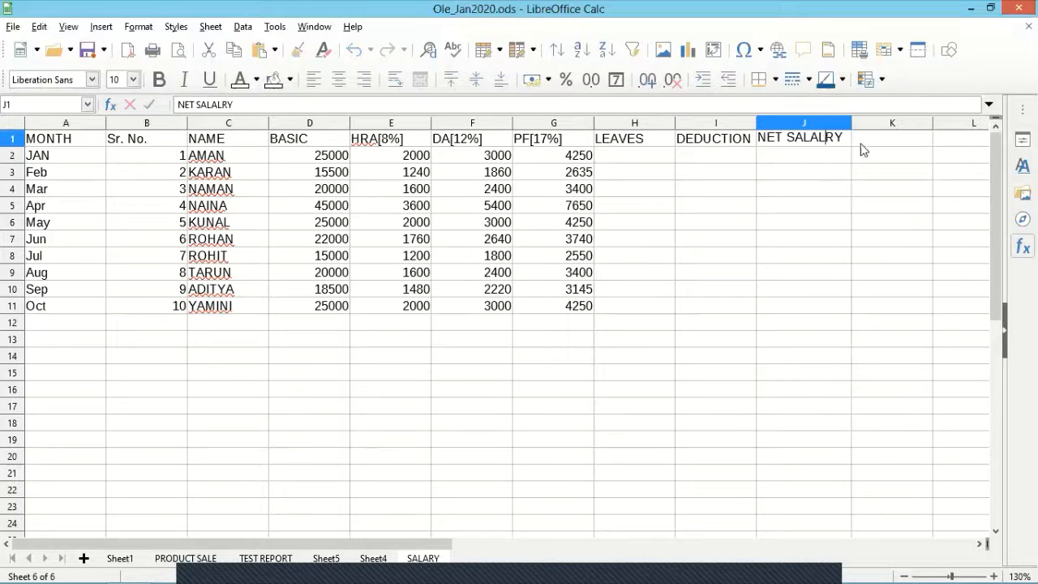
key("BackSpace")
key("Return")
- Enter the leave counts 2, 5, 0, 1 and 1 in cells H2 to H6 of the LEAVES column
left_click(621, 156)
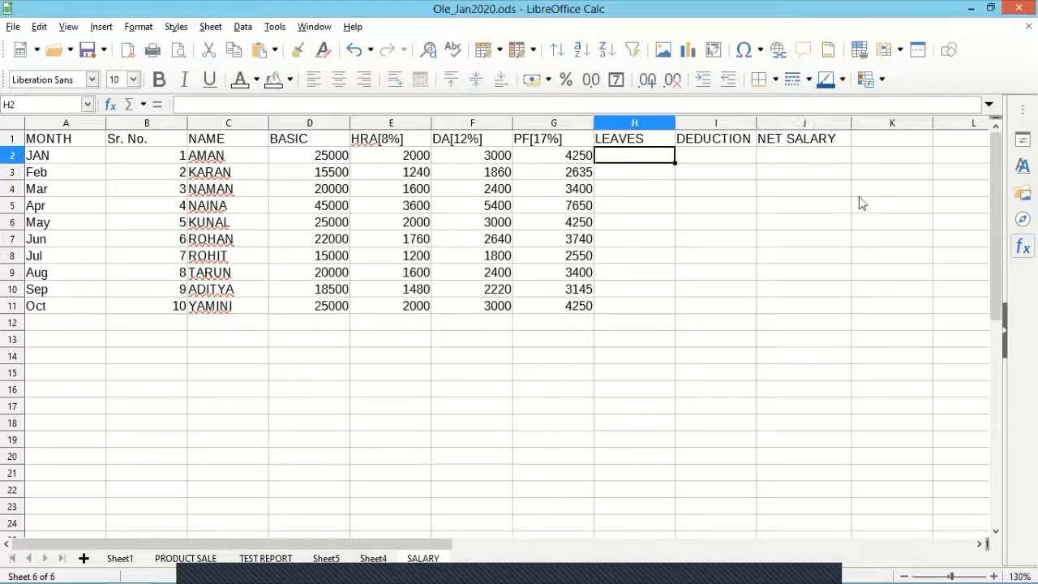
type("2")
key("Return")
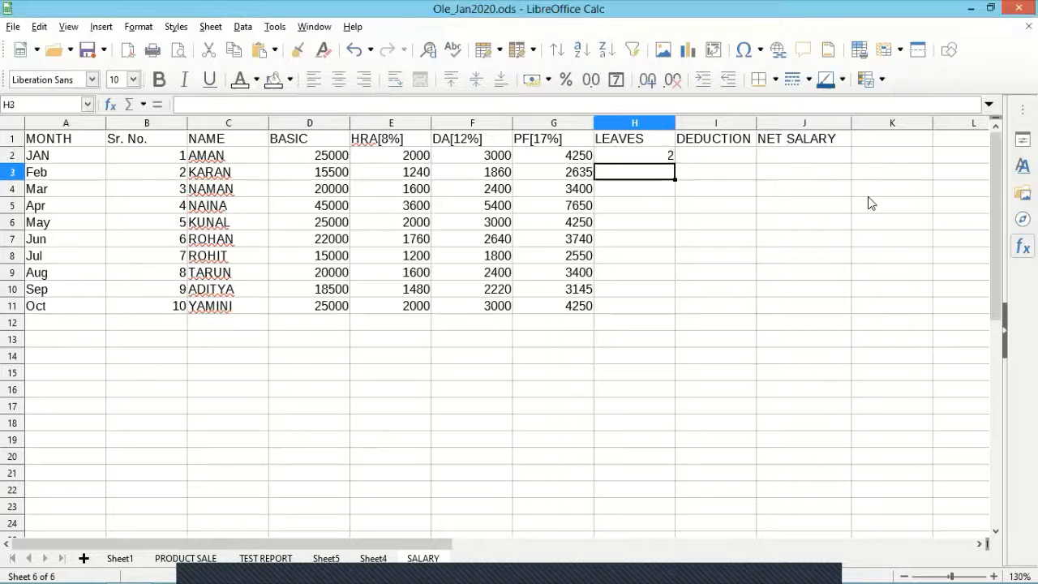
type("5")
key("Return")
type("0")
key("Return")
type("1")
key("Return")
type("1")
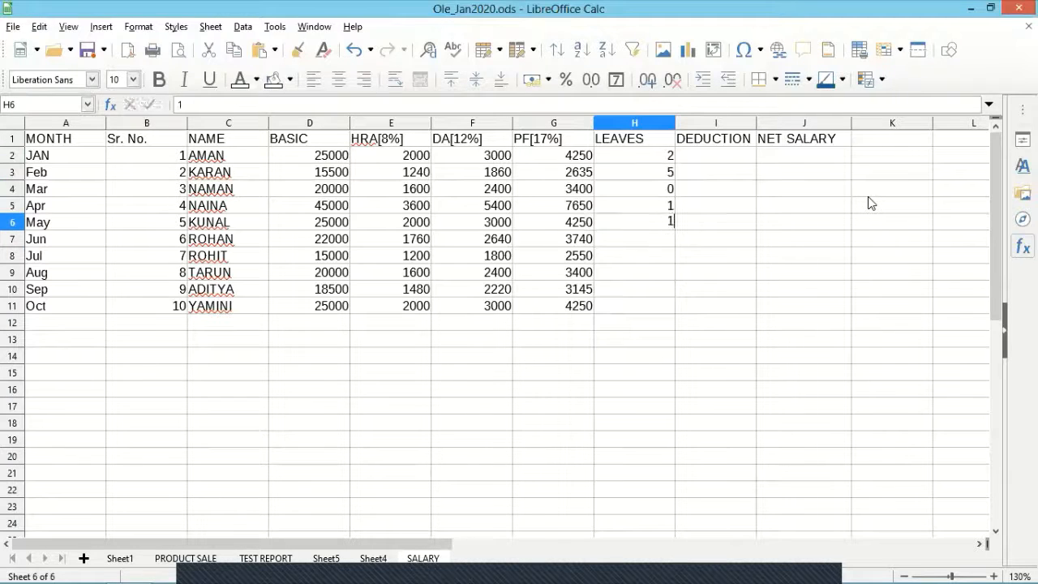
key("Return")
- Enter the remaining leave counts 2, 3, 0, 3 and 0 in cells H7 to H11
type("2")
key("Return")
type("3")
key("Return")
type("0")
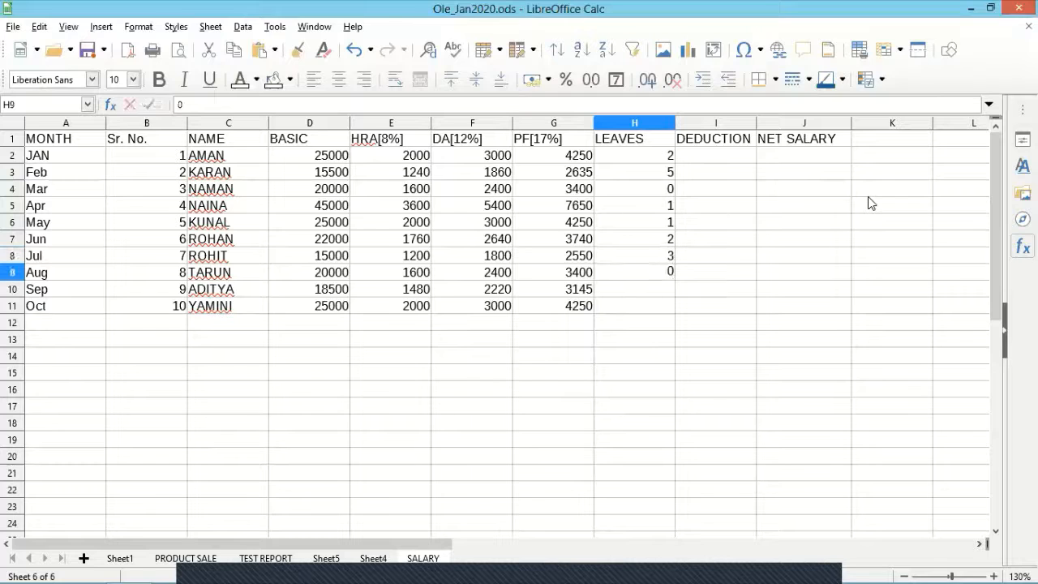
key("Return")
type("3")
key("Return")
type("0")
key("Return")
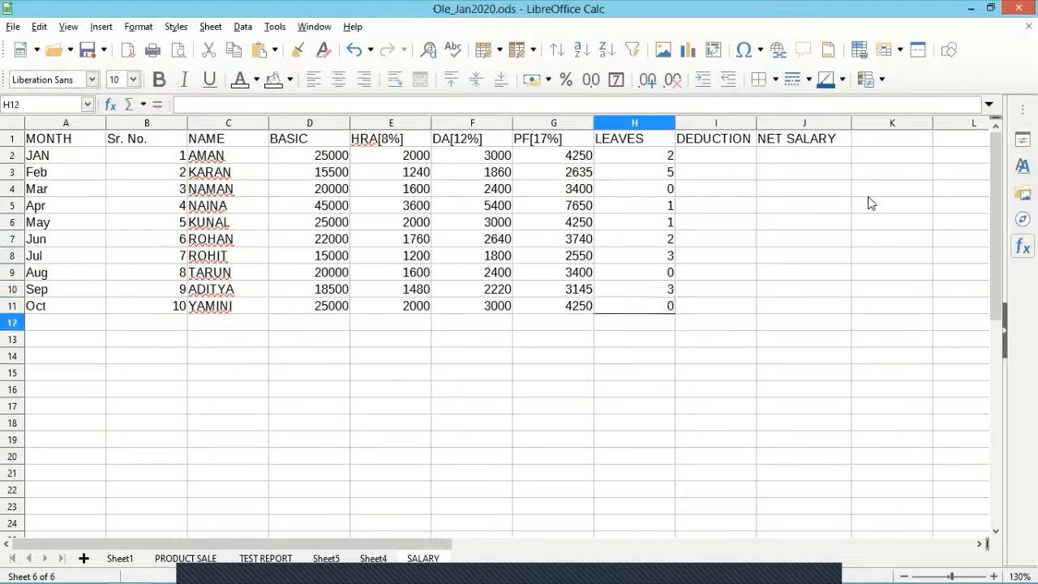
- Change the leave count in cell H10 to 7
left_click(667, 290)
type("7")
key("Return")
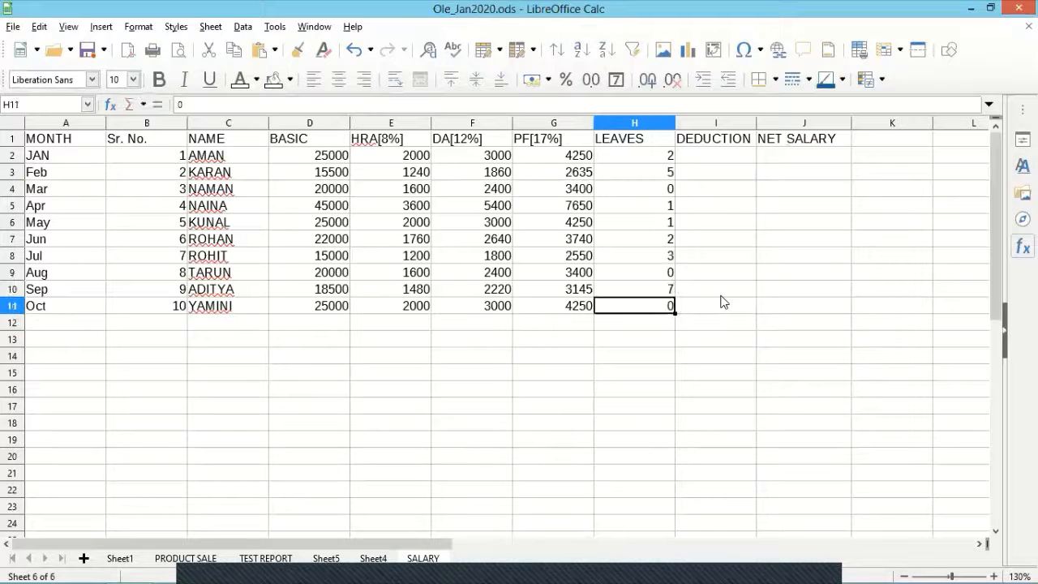
- Calculate the deduction in cell I2 with the formula =D2/30*H2
left_click(732, 157)
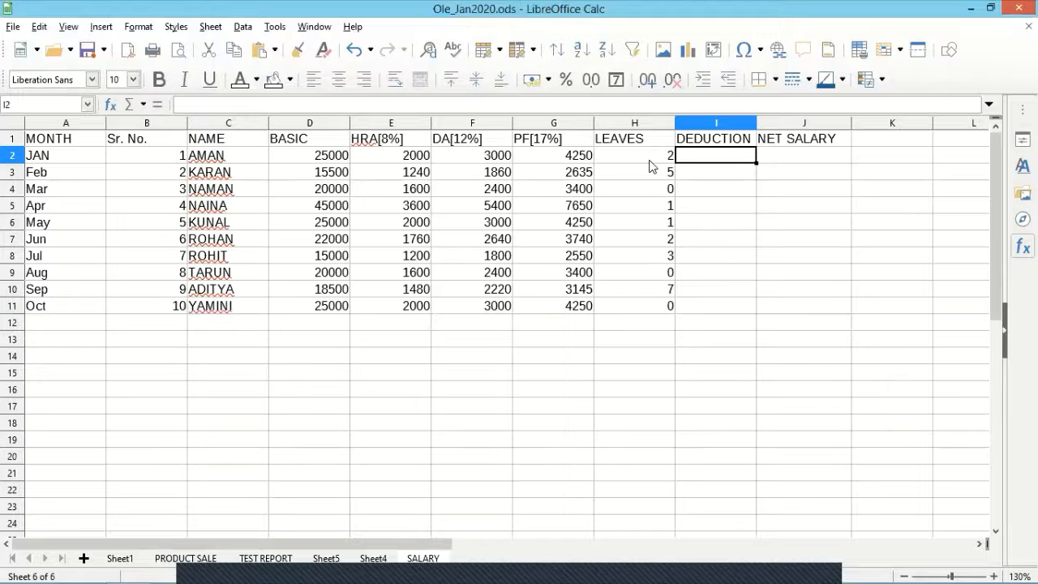
type("=")
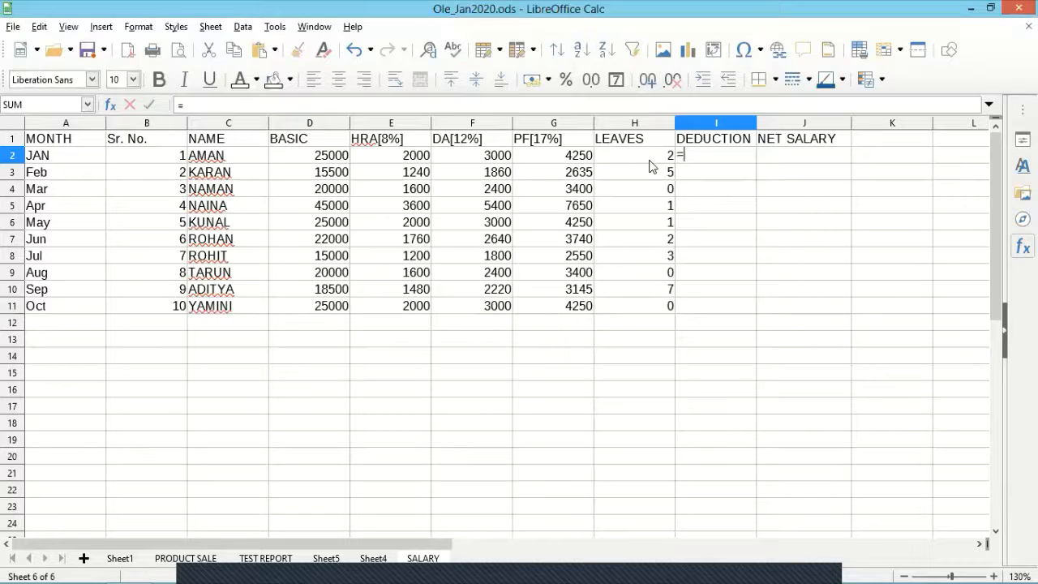
left_click(319, 161)
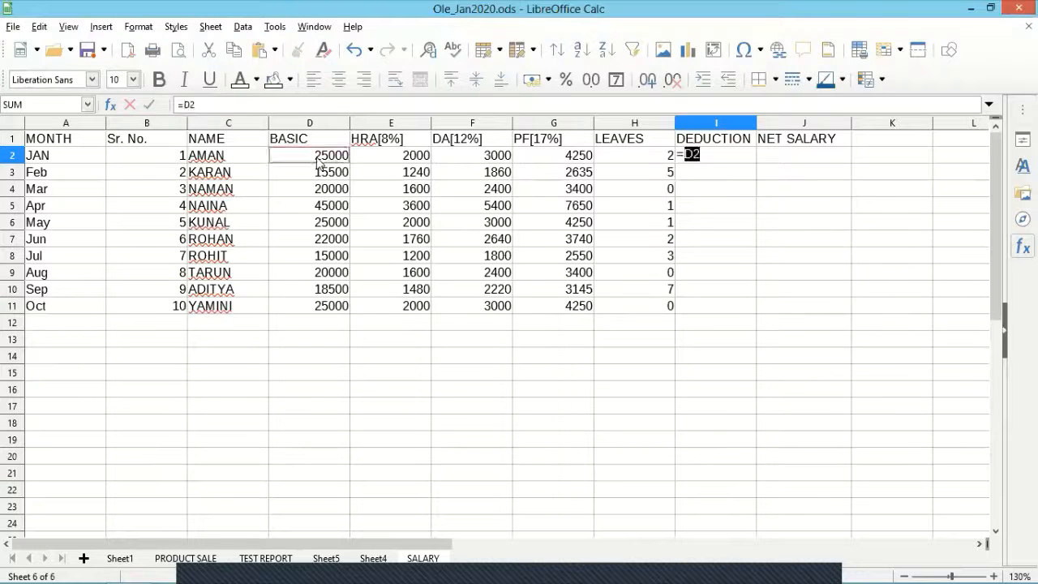
type("/30*")
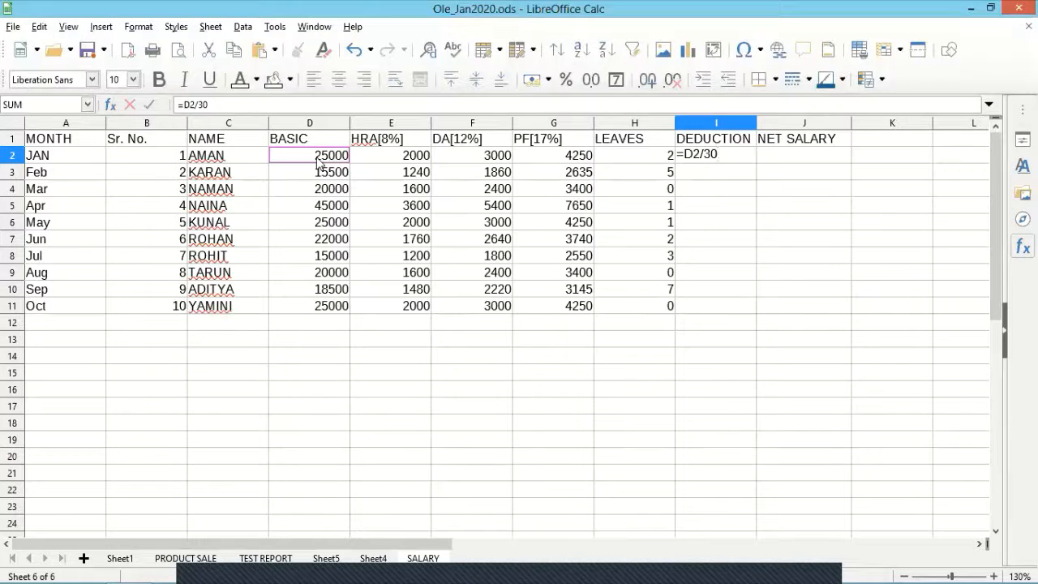
type("*")
left_click(658, 157)
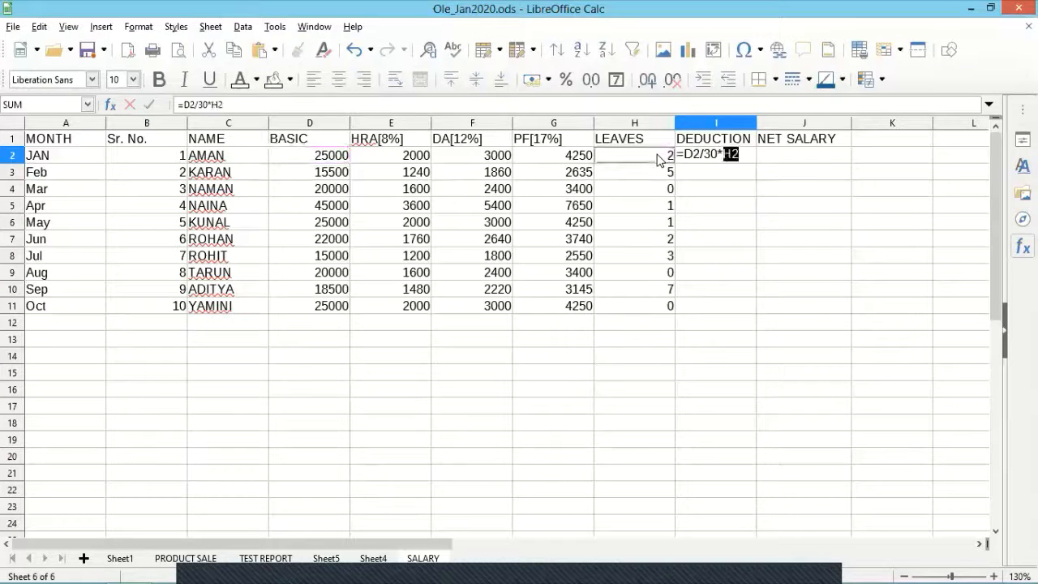
key("Return")
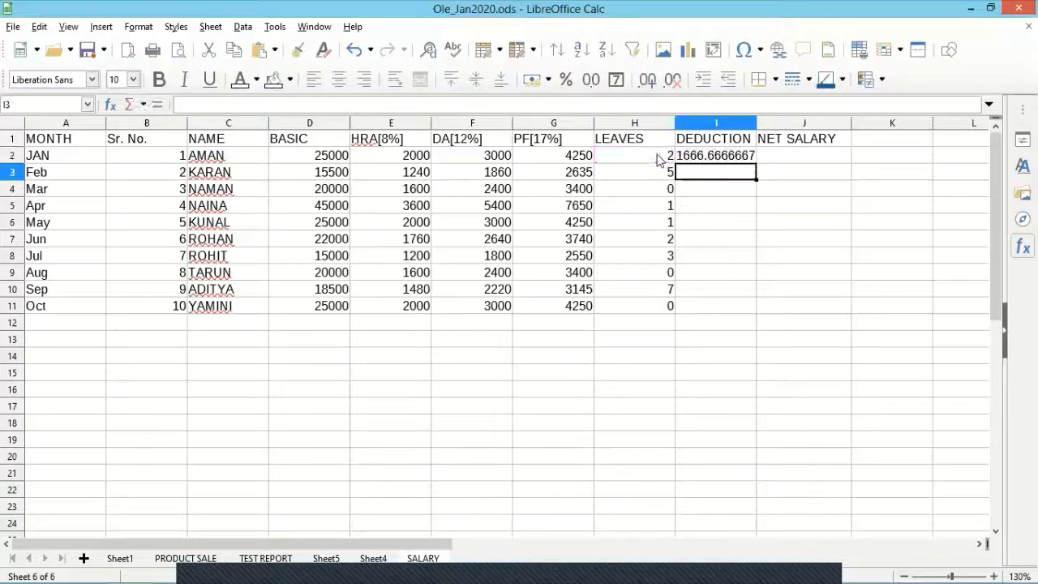
- Widen the DEDUCTION column and reduce the number format of cell I2 to zero decimal places
left_click(715, 161)
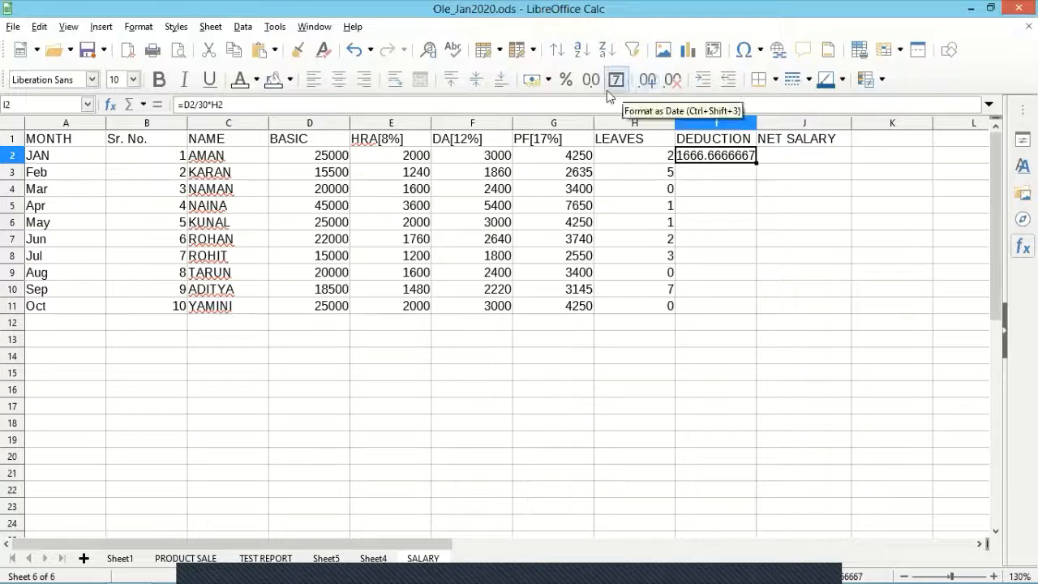
left_click(673, 79)
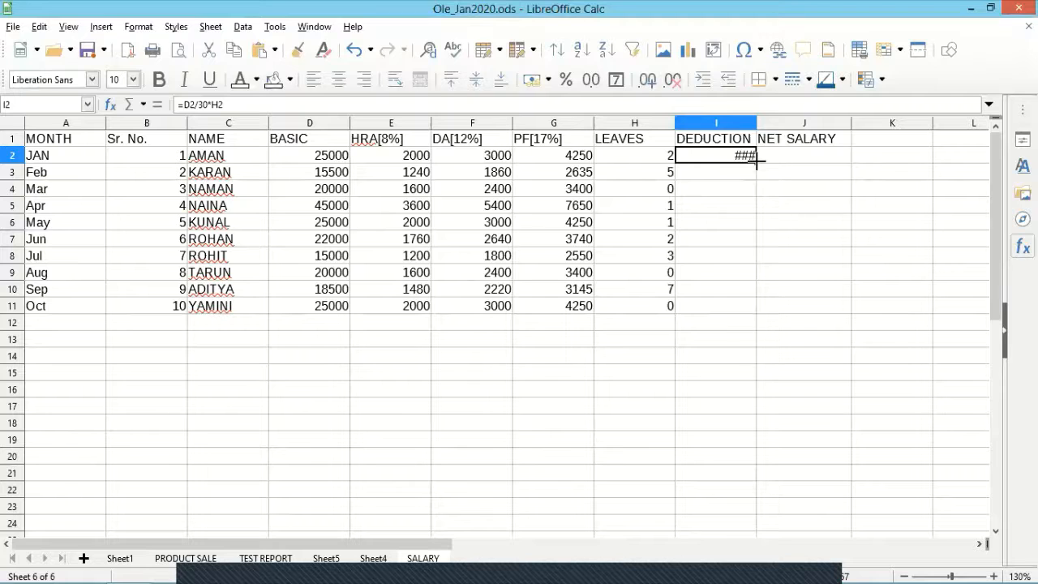
left_click_drag(756, 160, 786, 158)
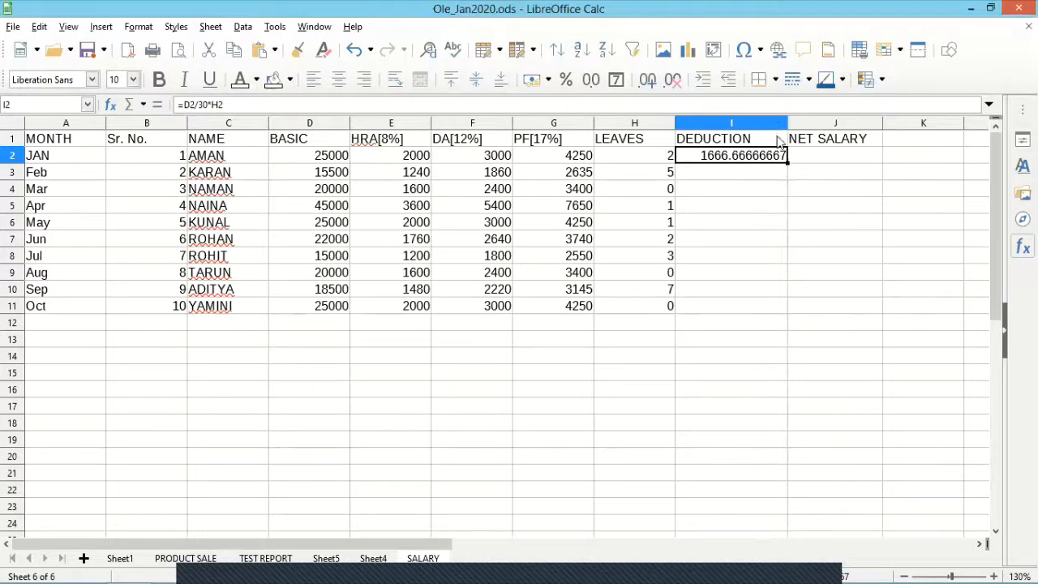
left_click(676, 84)
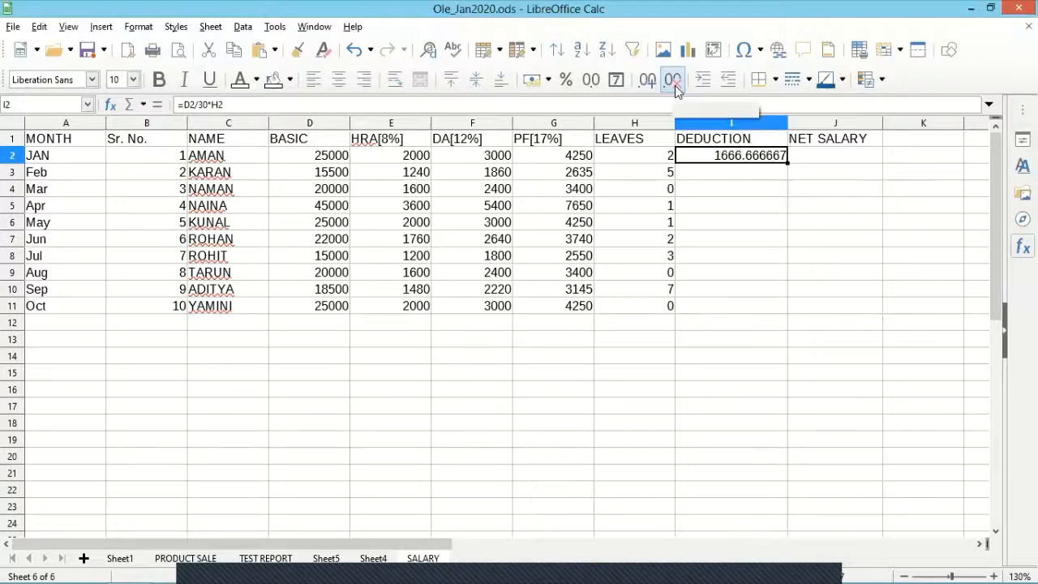
left_click(674, 81)
left_click(673, 81)
left_click(674, 81)
left_click(674, 81)
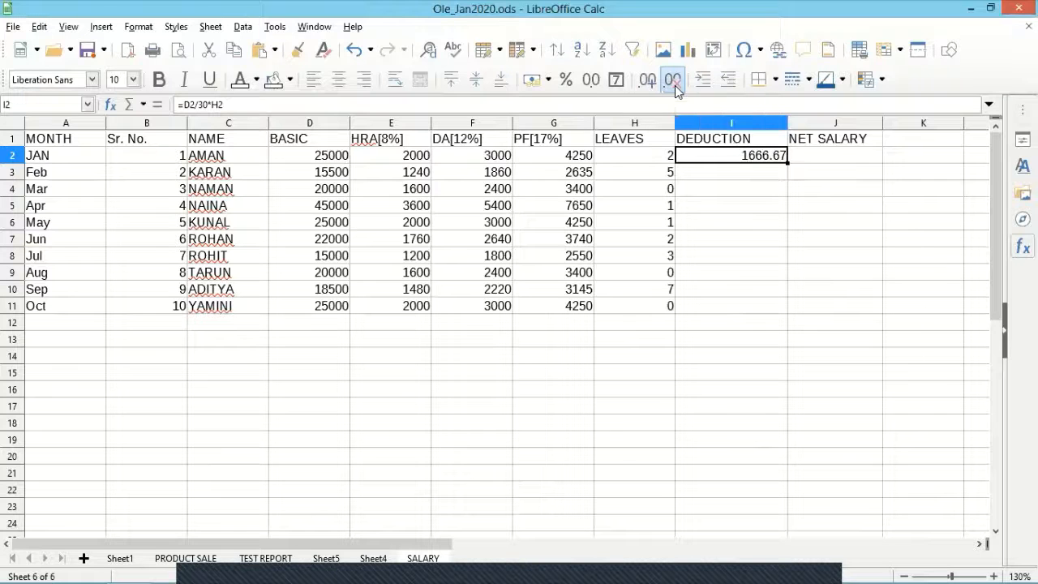
left_click(674, 81)
left_click(674, 82)
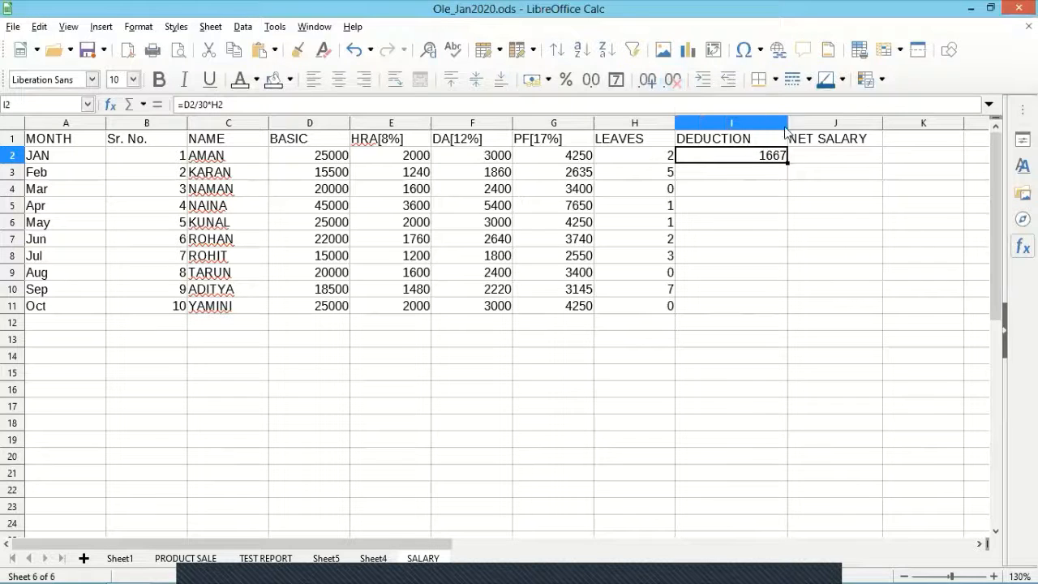
- Narrow the DEDUCTION column to just fit its header and fill the formula from I2 down to I11
left_click_drag(784, 127, 759, 127)
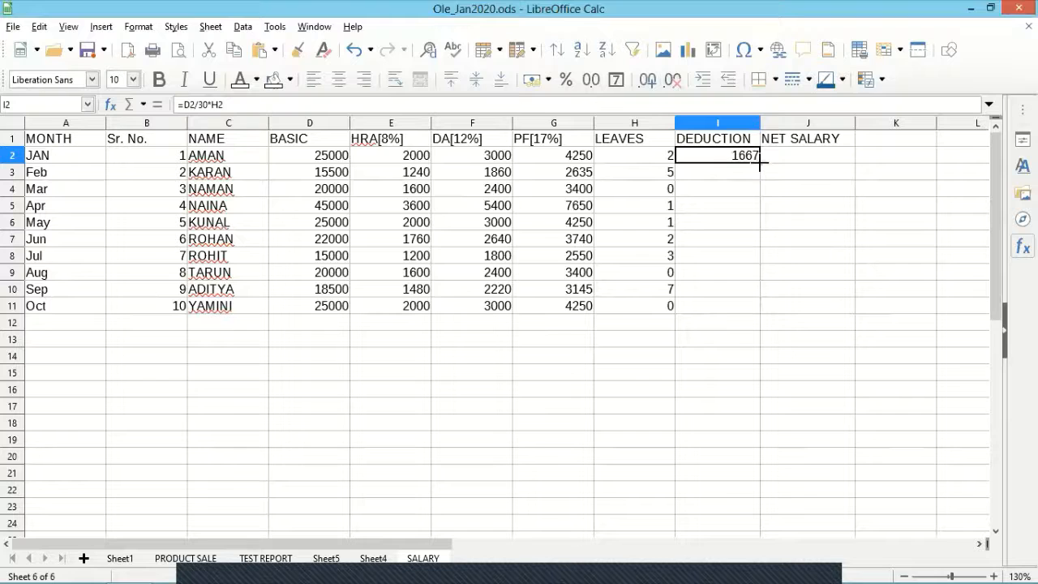
left_click_drag(761, 164, 762, 308)
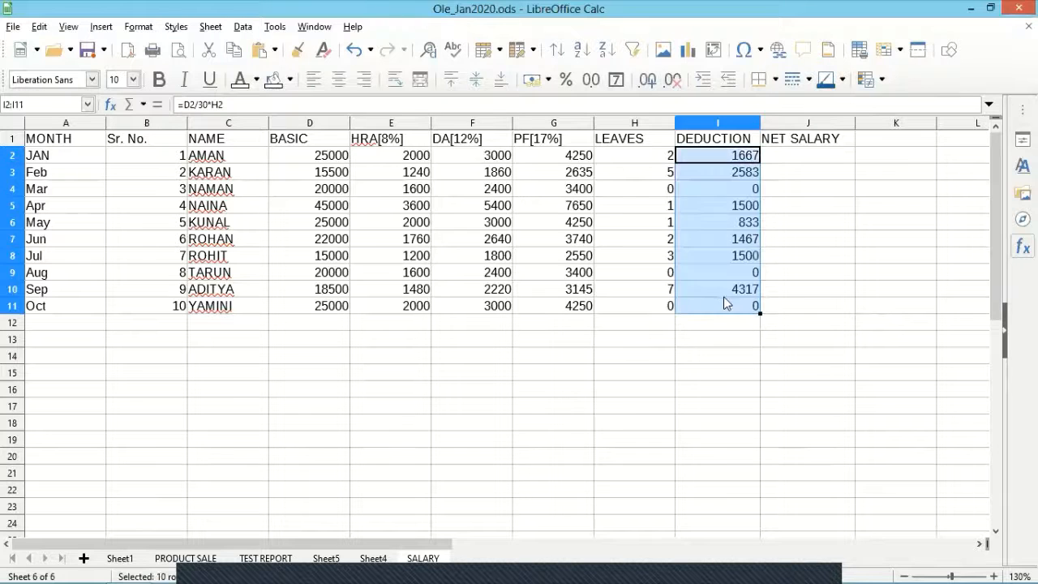
- Check the deduction formula in I10 and compare the LEAVES and DEDUCTION cells in rows 4, 9 and 11
left_click(723, 295)
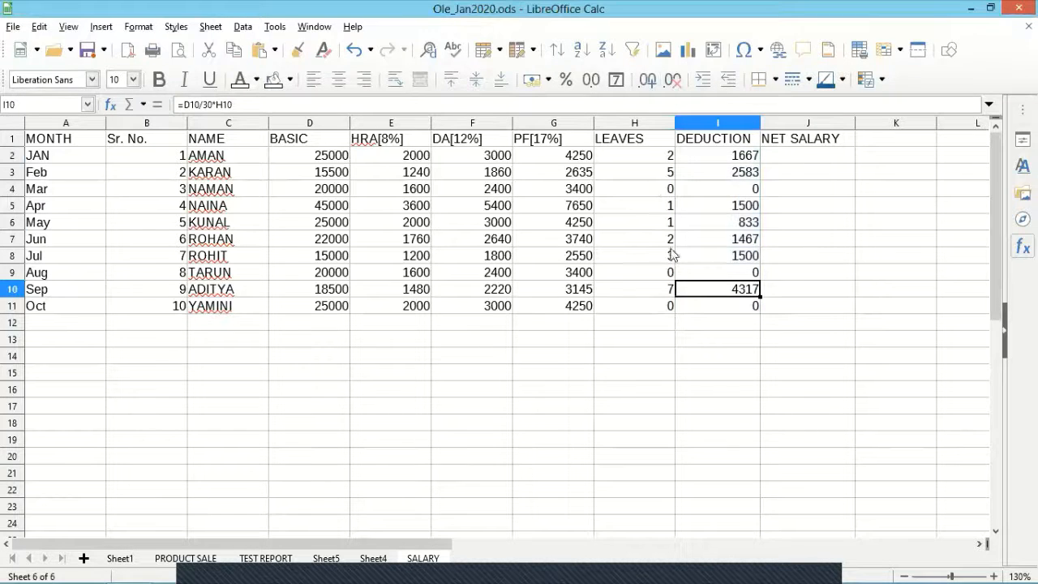
left_click(668, 195)
left_click(718, 194)
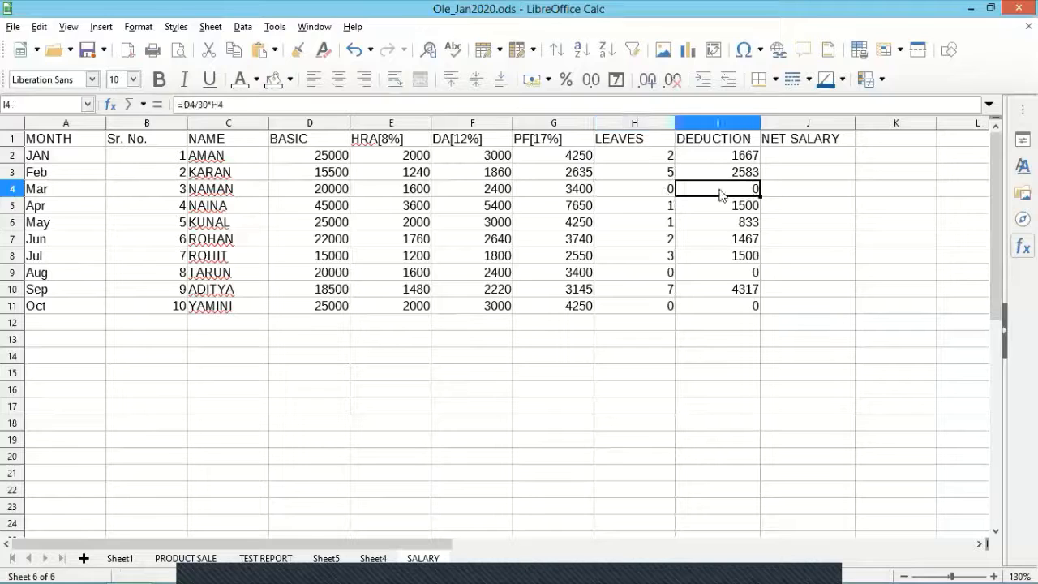
left_click(660, 276)
left_click(685, 276)
left_click(669, 309)
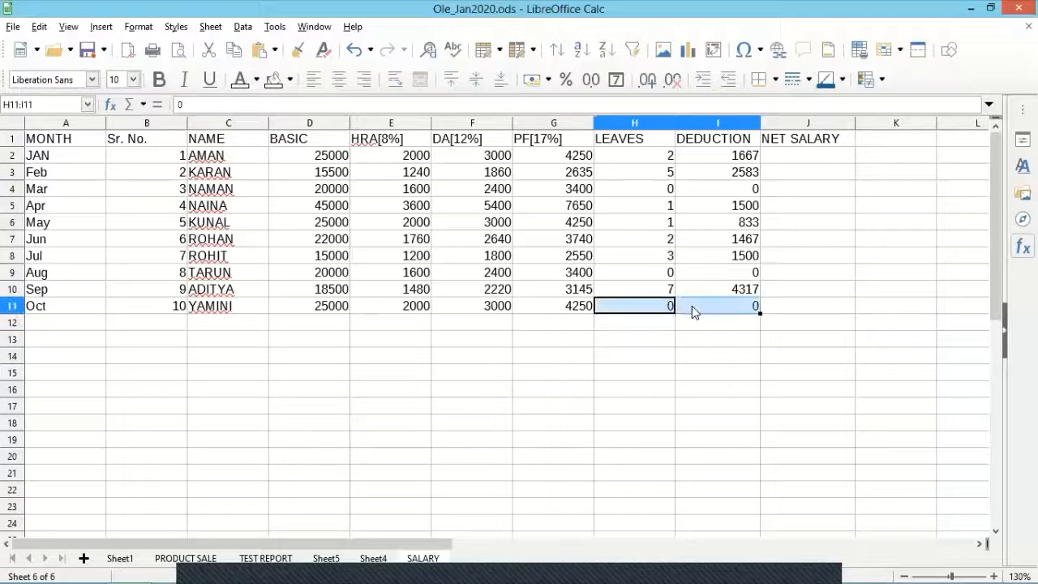
left_click(721, 306)
- Select cell J2, the first data cell of the NET SALARY column
left_click(787, 162)
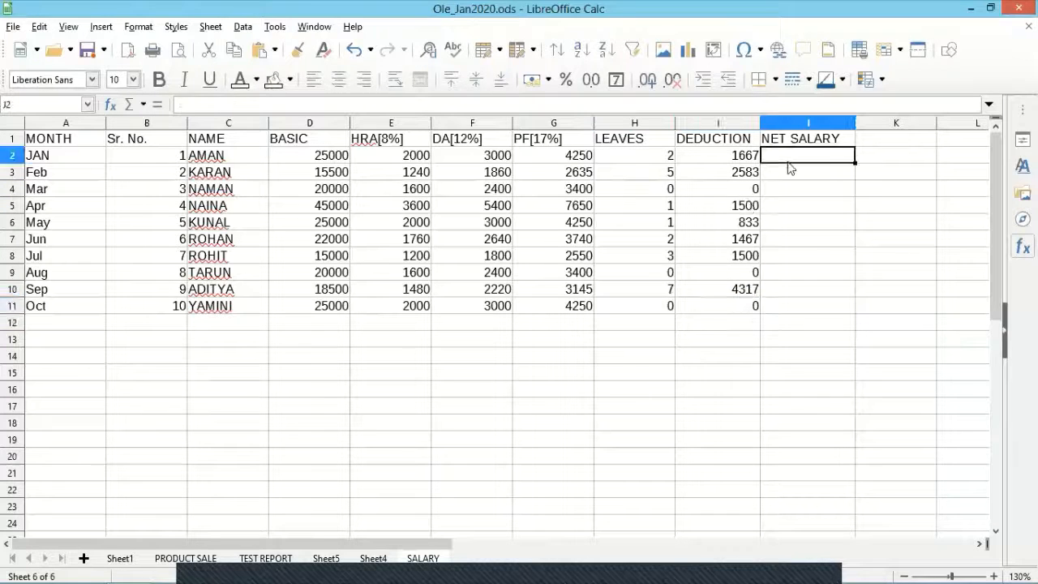